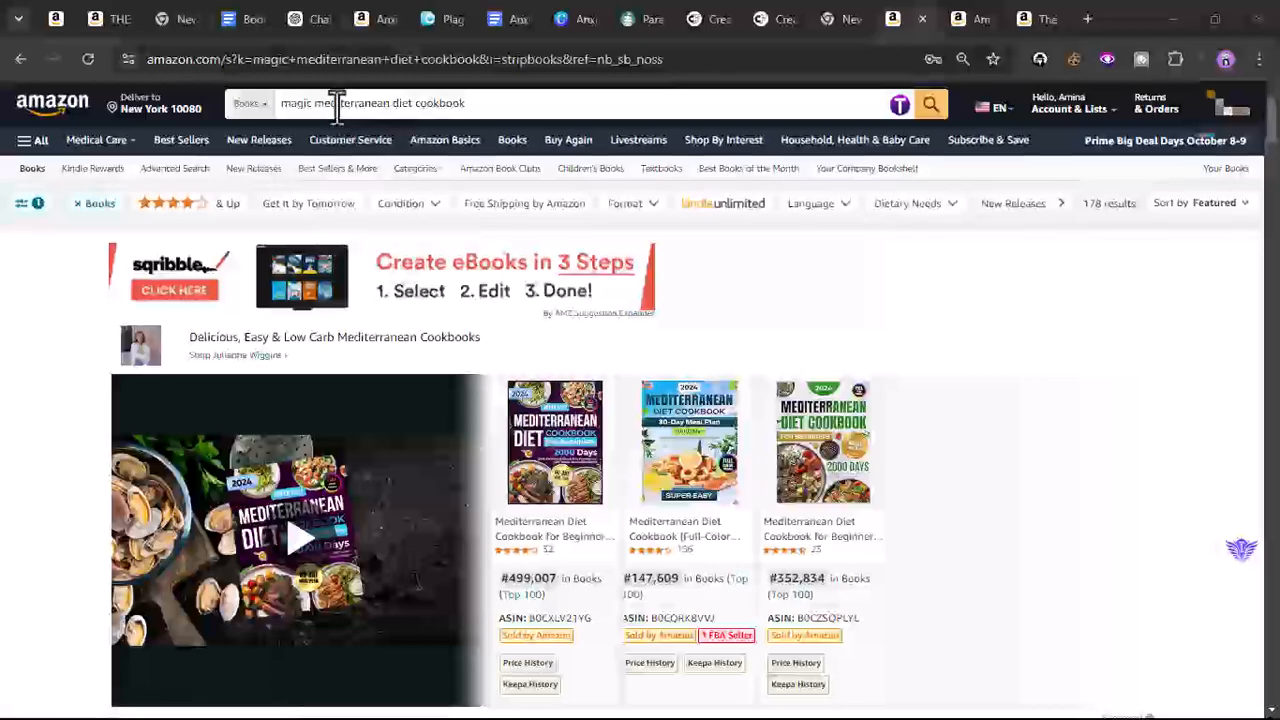
# - Review the sample table of contents of the Magic Mediterranean Diet Cookbook found in the Amazon search results
pyautogui.scroll(-5, 560, 286)
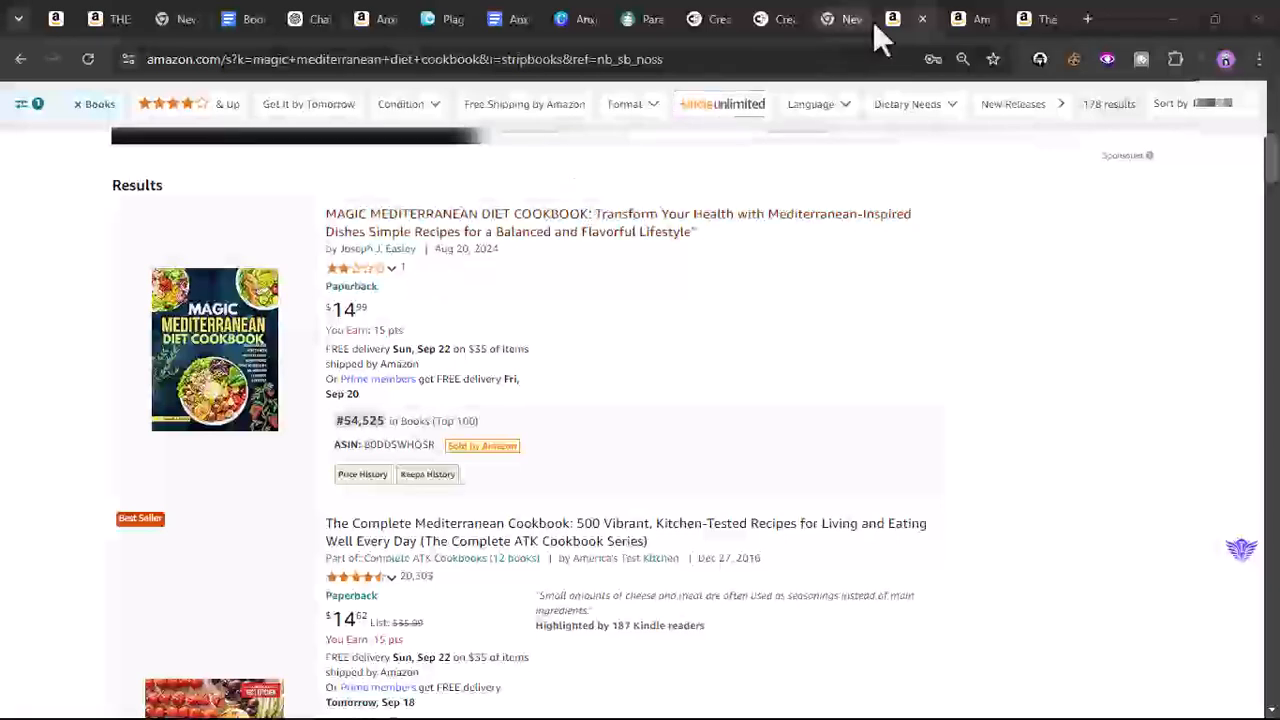
pyautogui.click(957, 20)
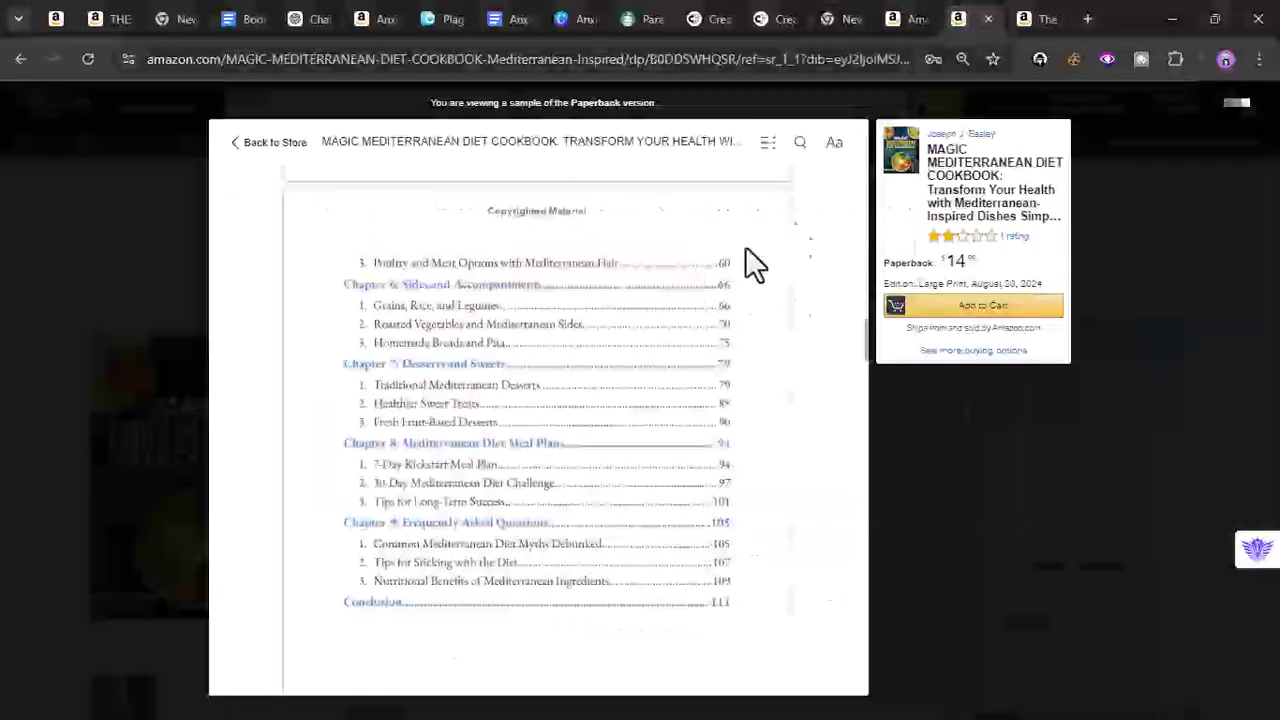
pyautogui.scroll(10, 475, 353)
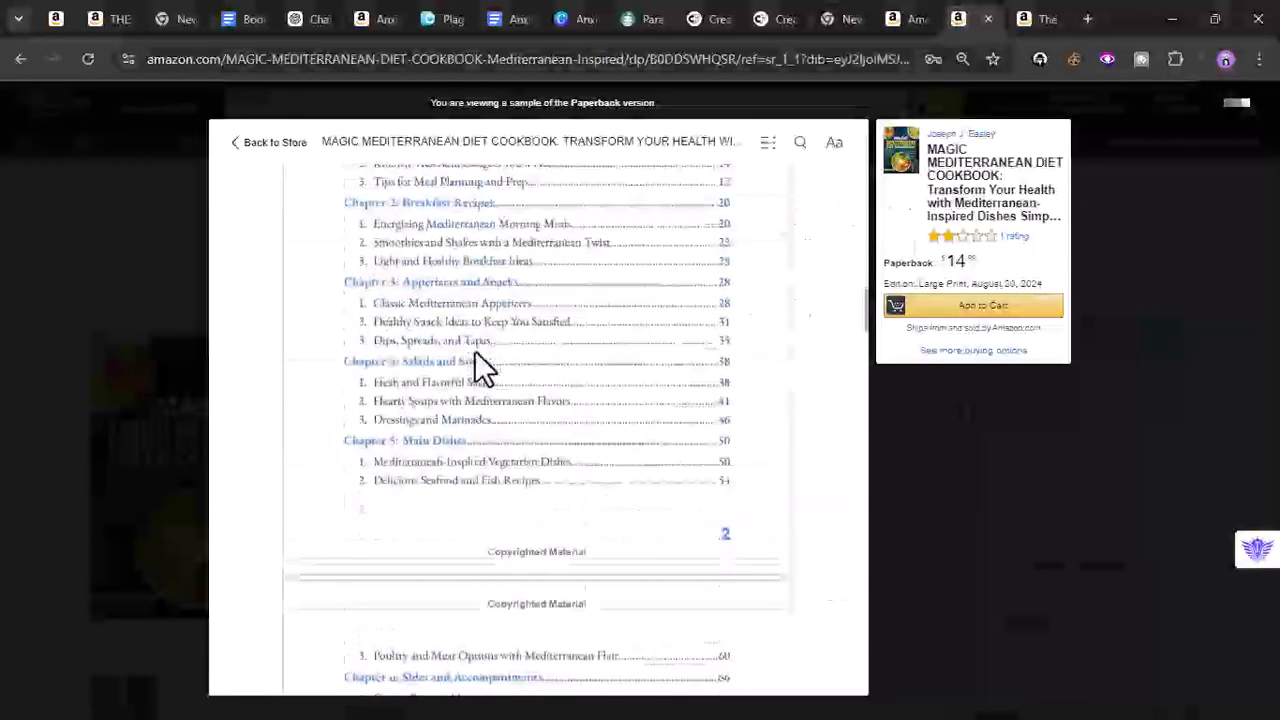
pyautogui.scroll(-4, 480, 368)
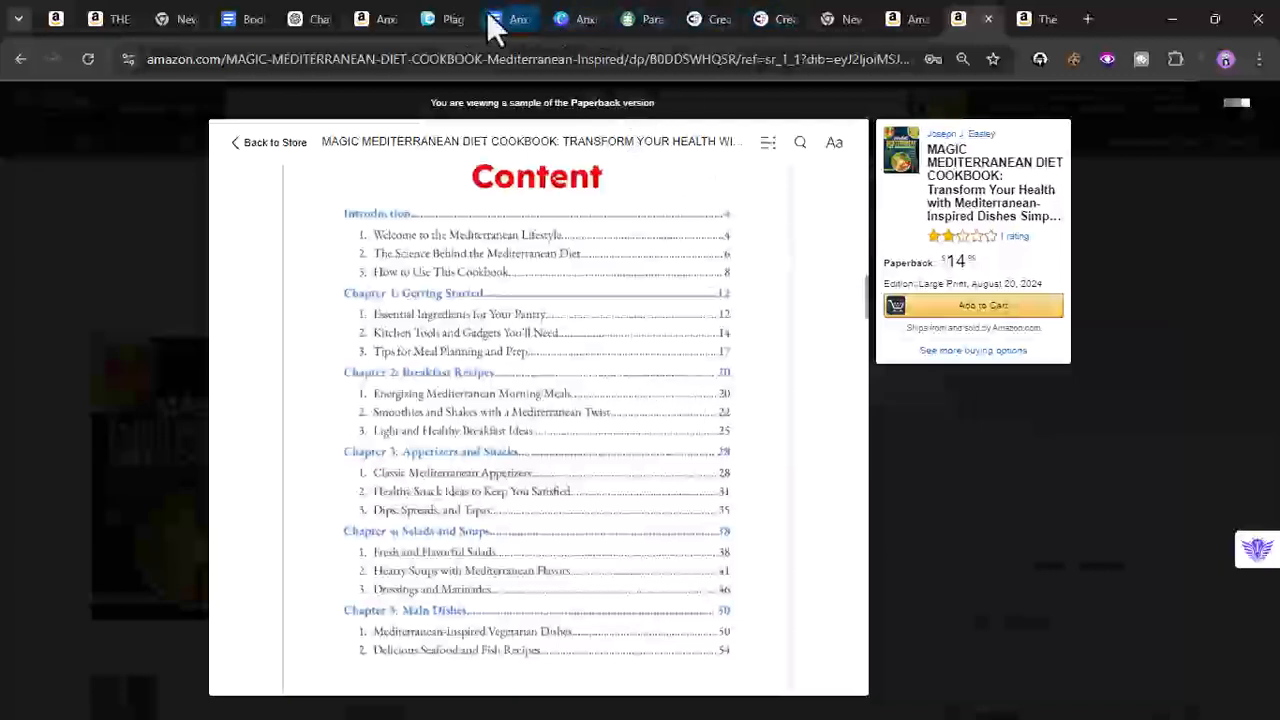
# - Attach the magic 1 and magic 2 table-of-contents images from Pictures to a new ChatGPT message
pyautogui.click(314, 18)
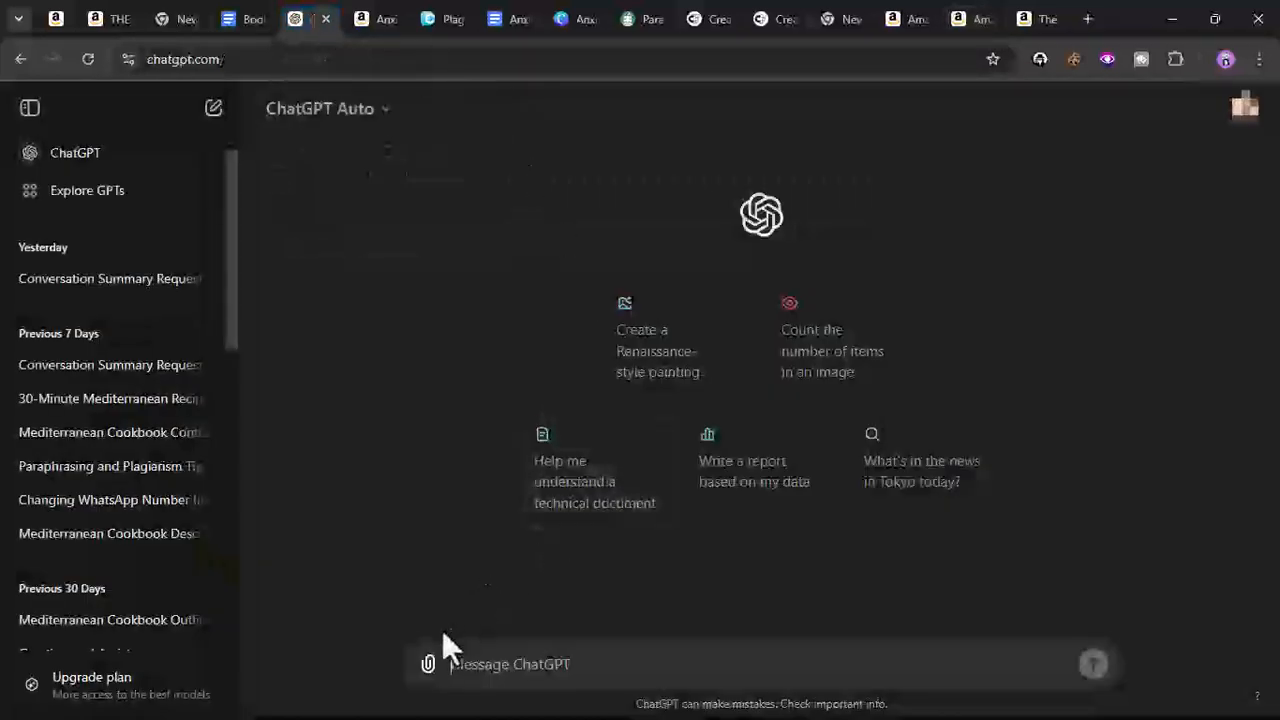
pyautogui.click(428, 664)
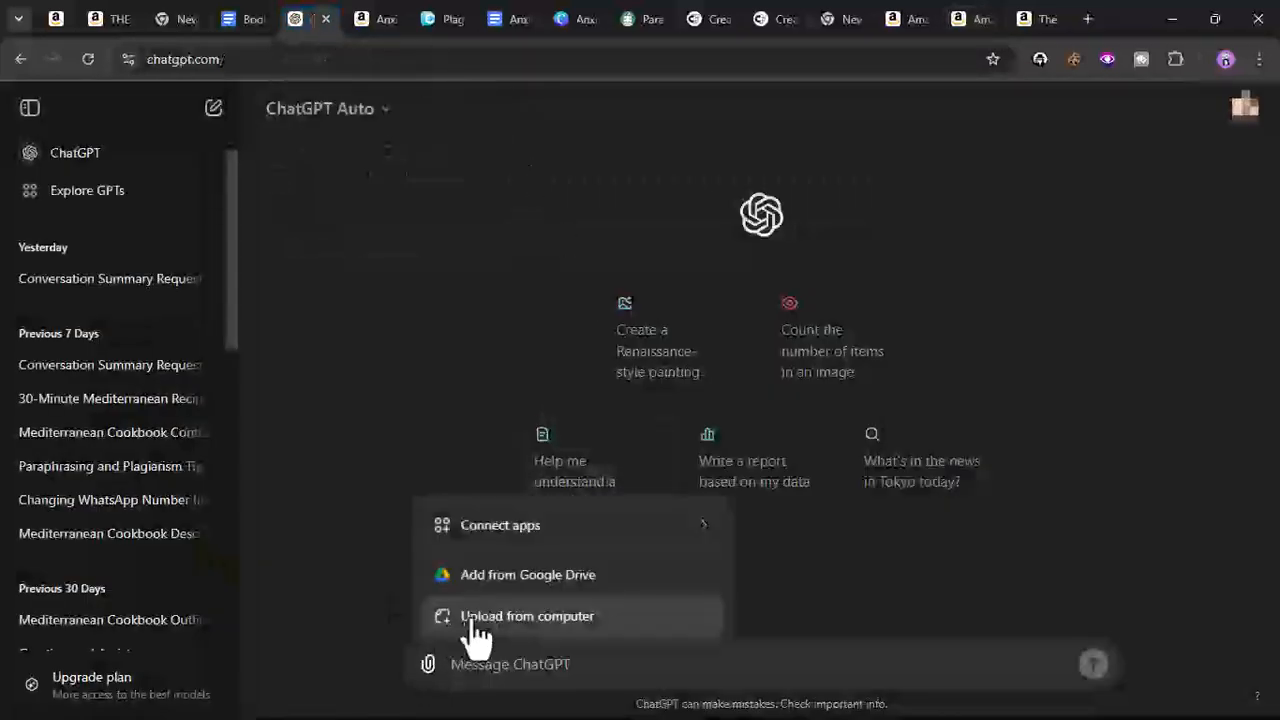
pyautogui.click(376, 618)
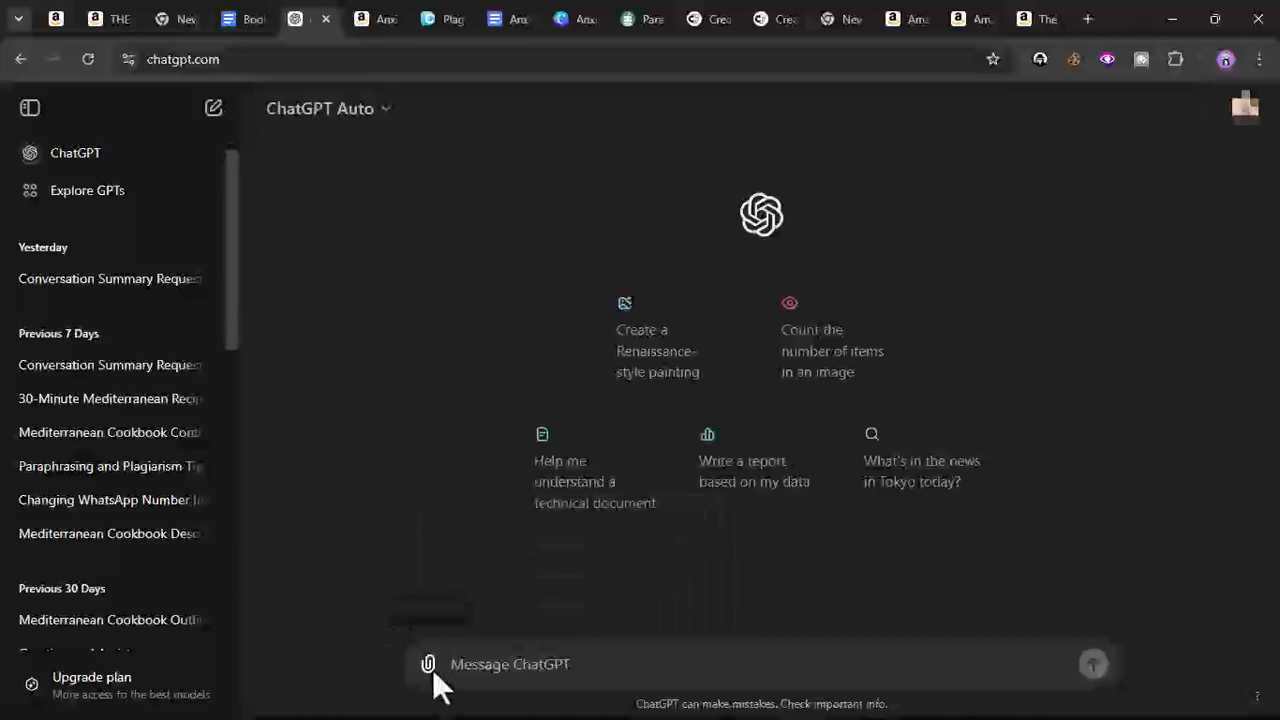
pyautogui.click(428, 664)
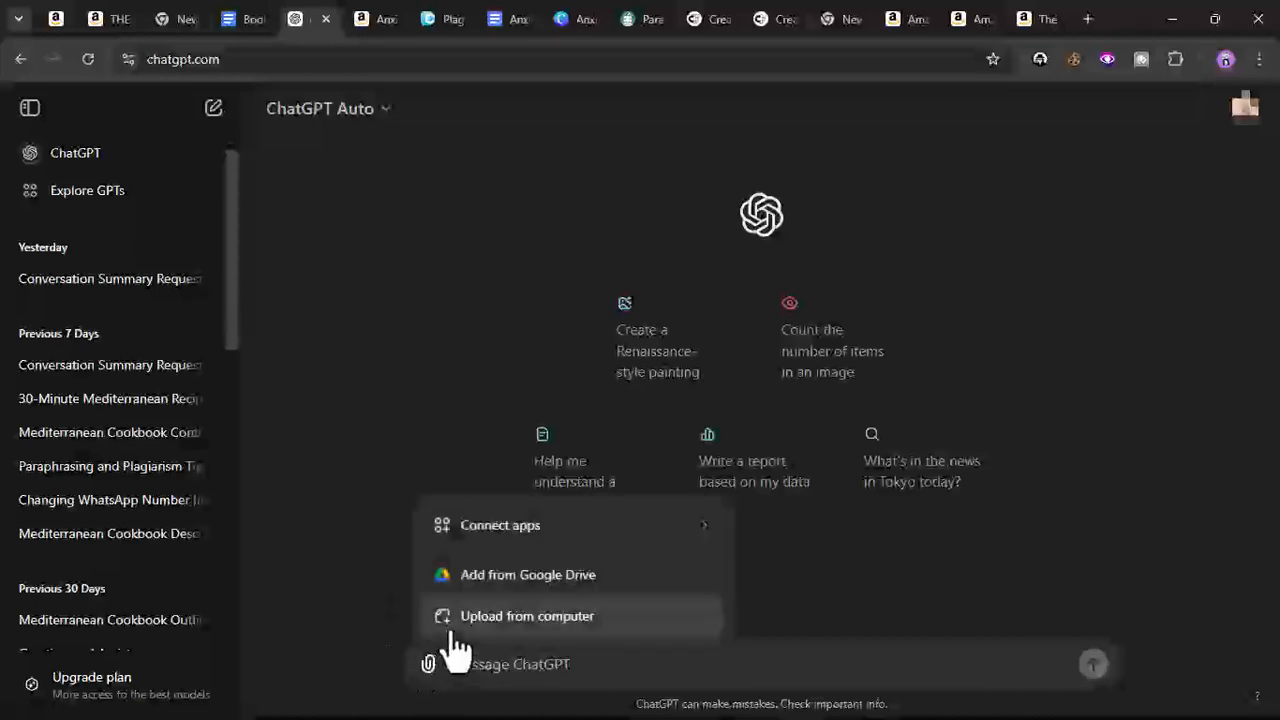
pyautogui.click(452, 630)
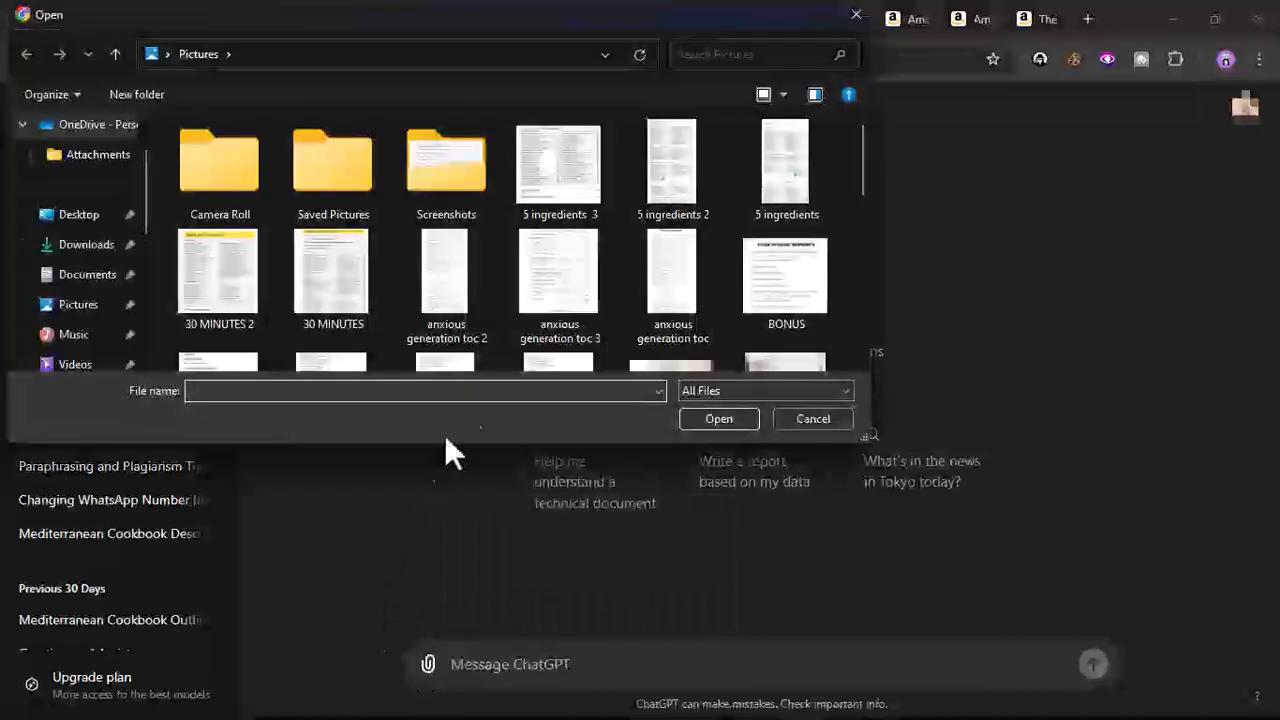
pyautogui.scroll(-3, 593, 282)
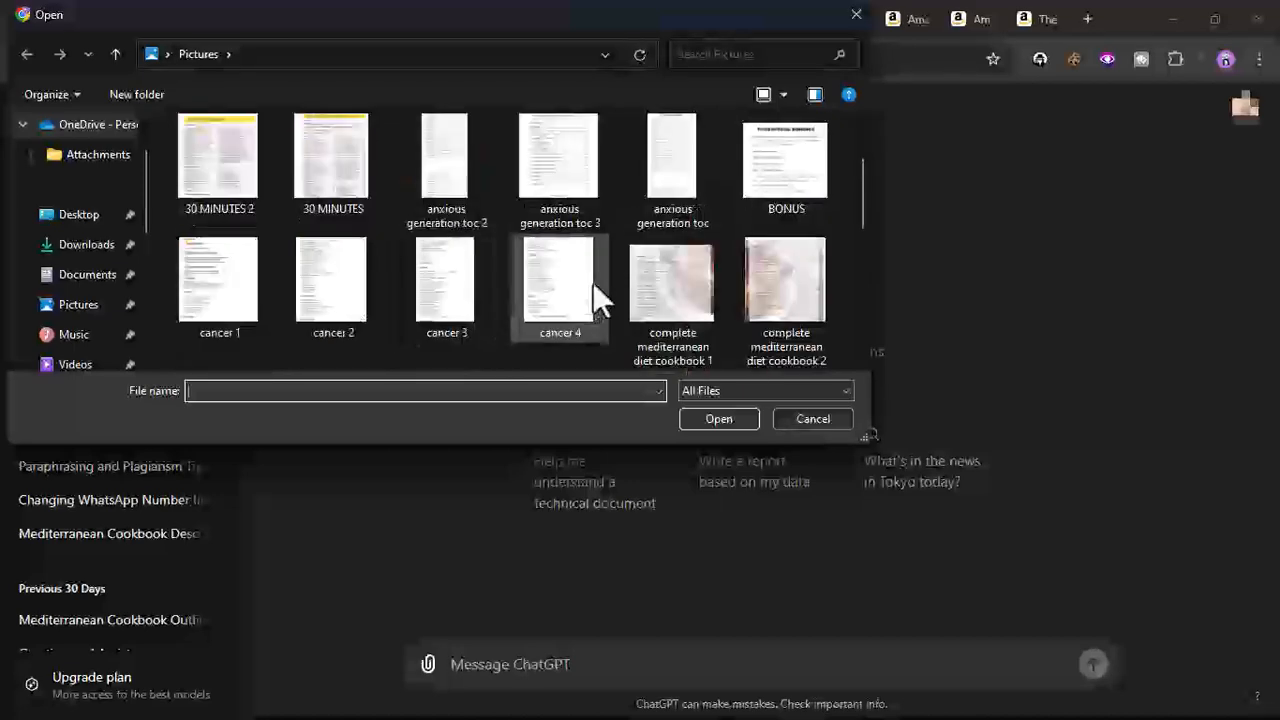
pyautogui.scroll(-4, 593, 282)
pyautogui.scroll(7, 593, 281)
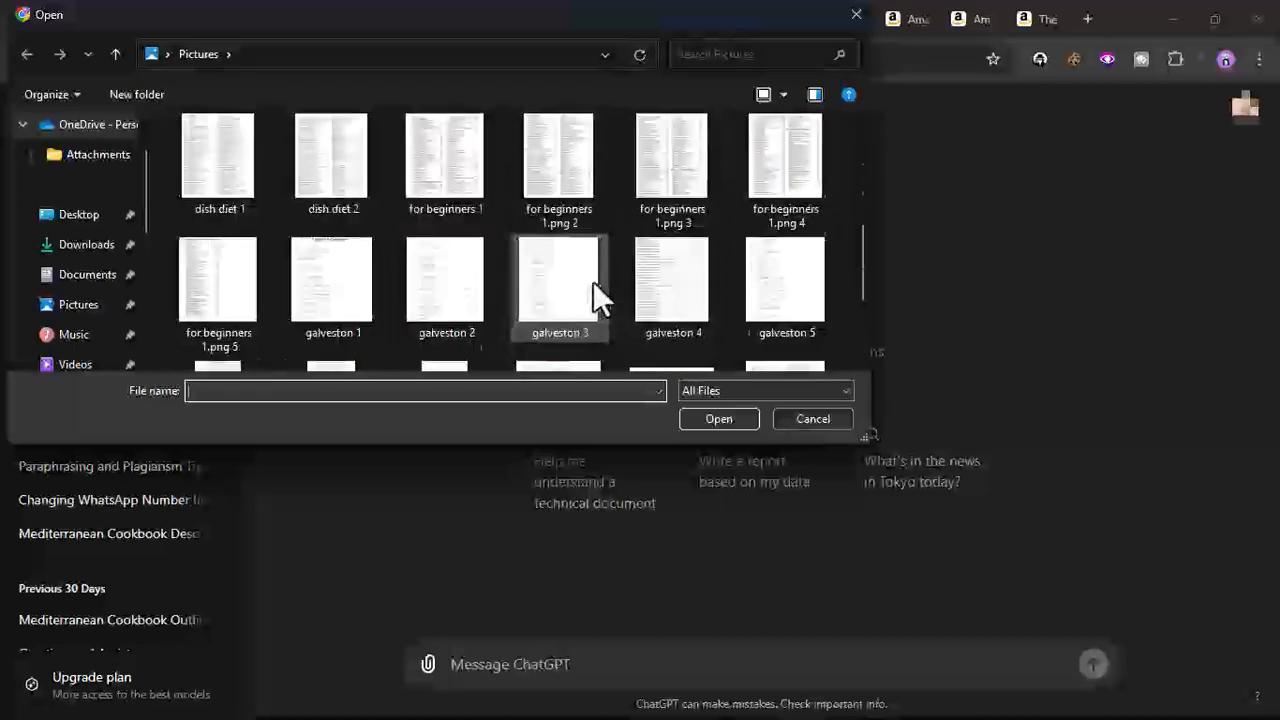
pyautogui.scroll(-4, 594, 281)
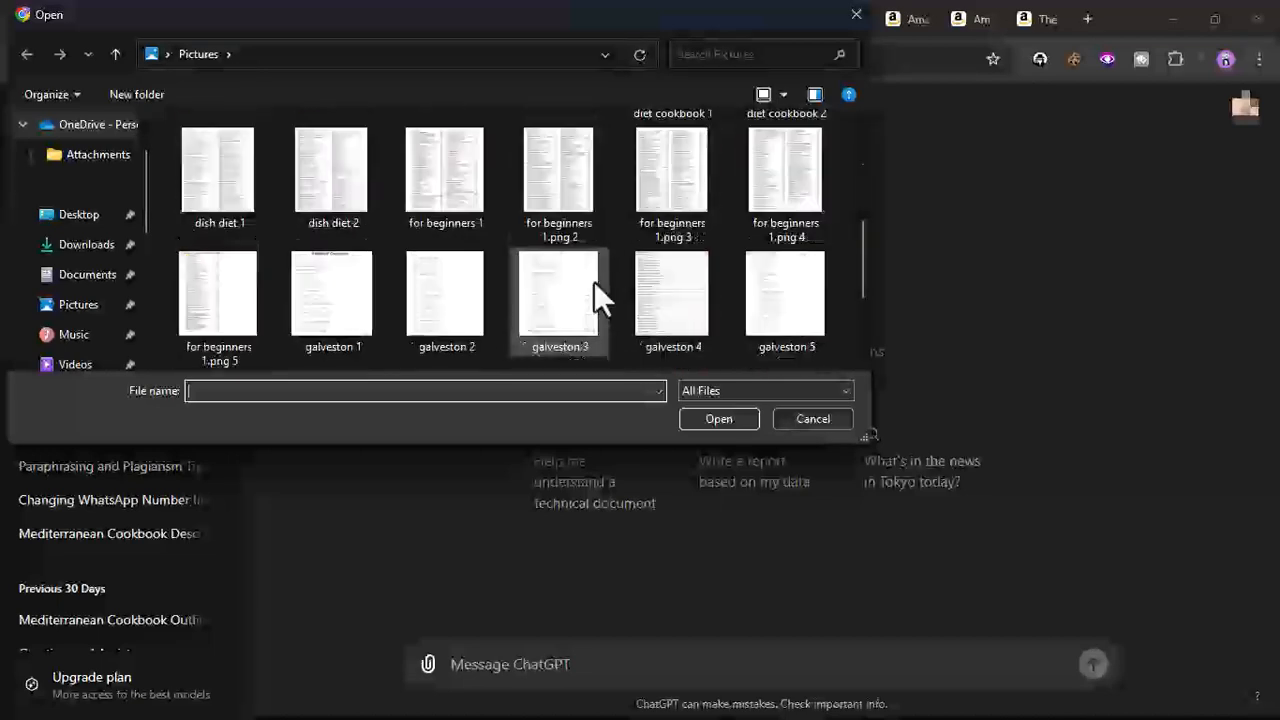
pyautogui.scroll(-3, 594, 281)
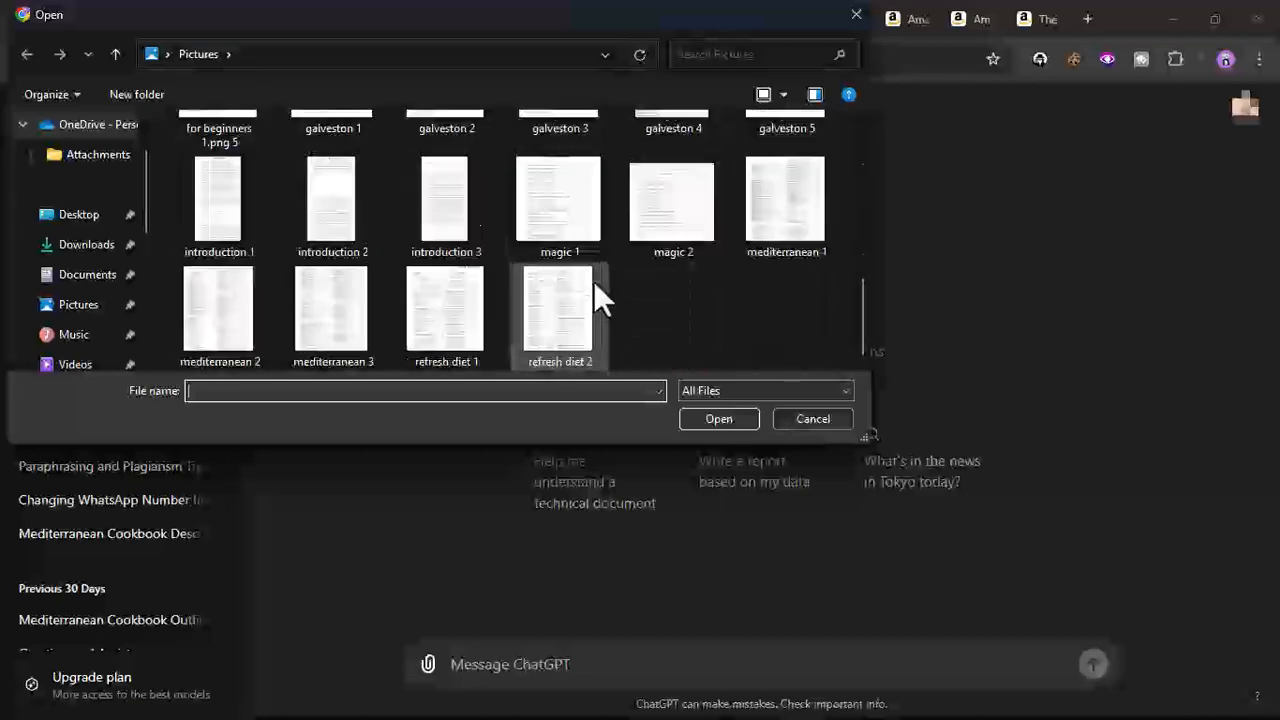
pyautogui.moveTo(509, 200); pyautogui.dragTo(717, 254)
pyautogui.click(737, 420)
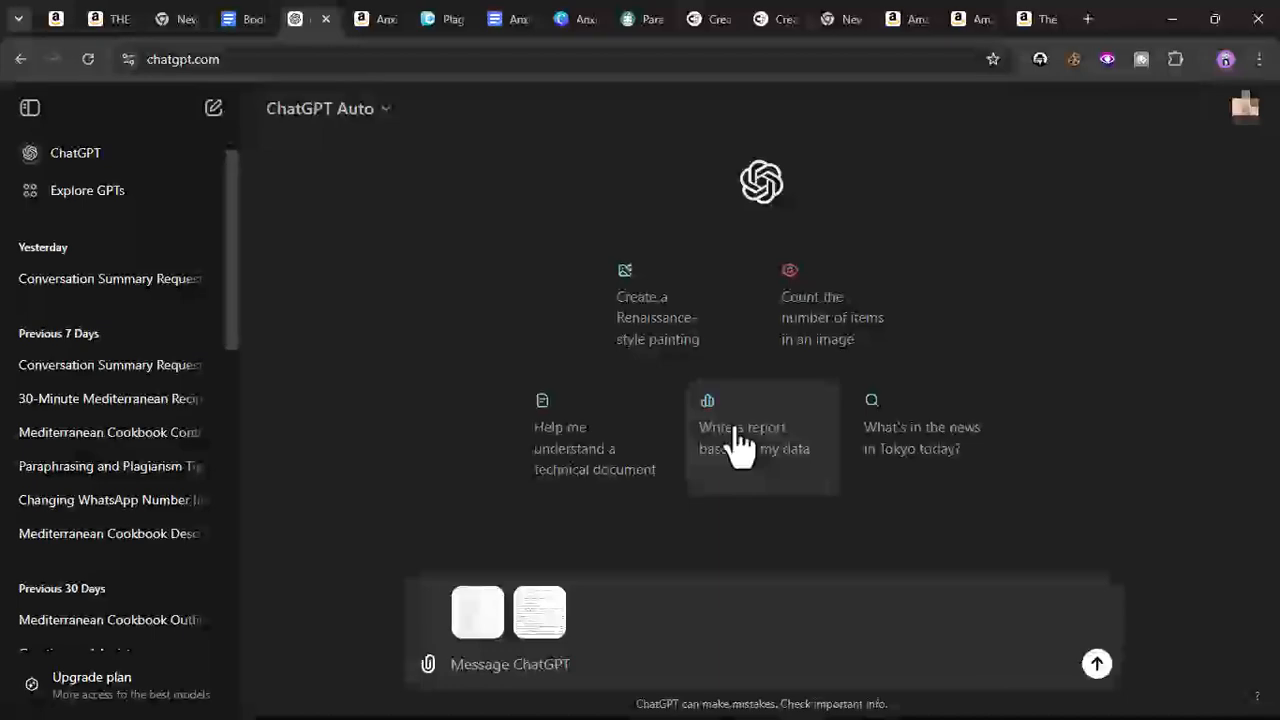
# - Copy the third outline prompt paragraph from the Books Researched document
pyautogui.click(241, 17)
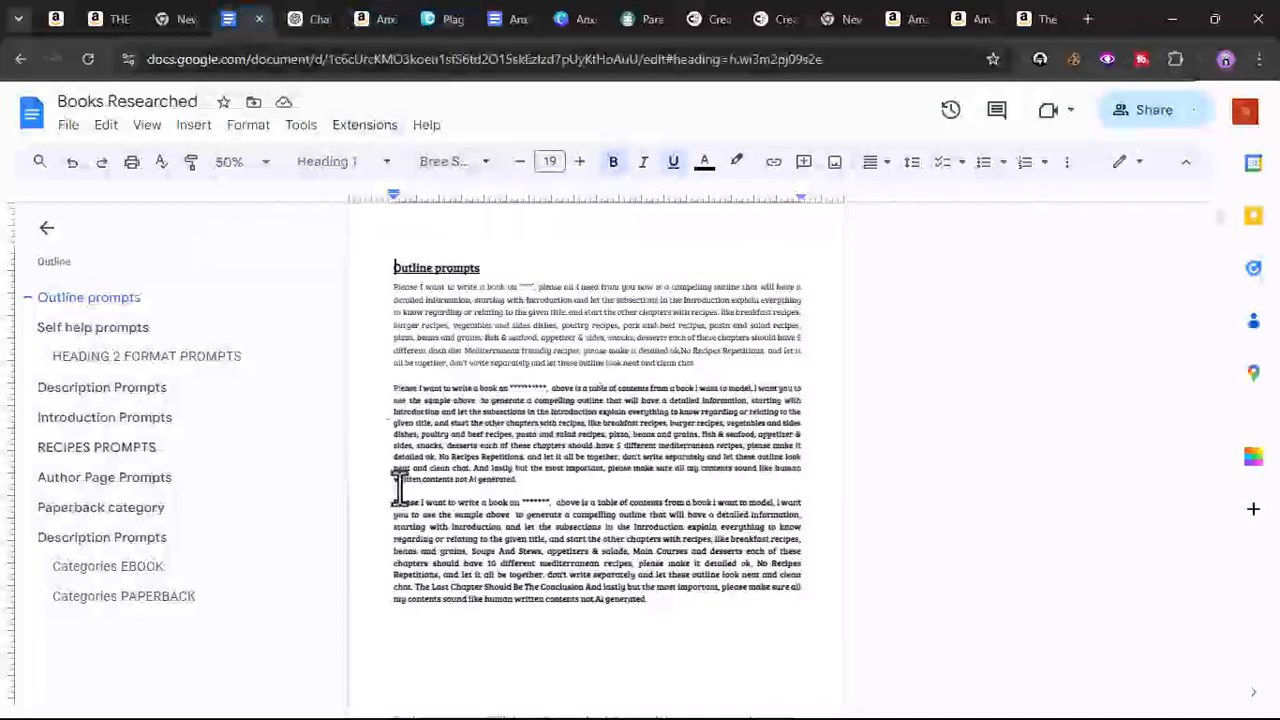
pyautogui.moveTo(393, 503); pyautogui.dragTo(668, 618)
pyautogui.rightClick(682, 560)
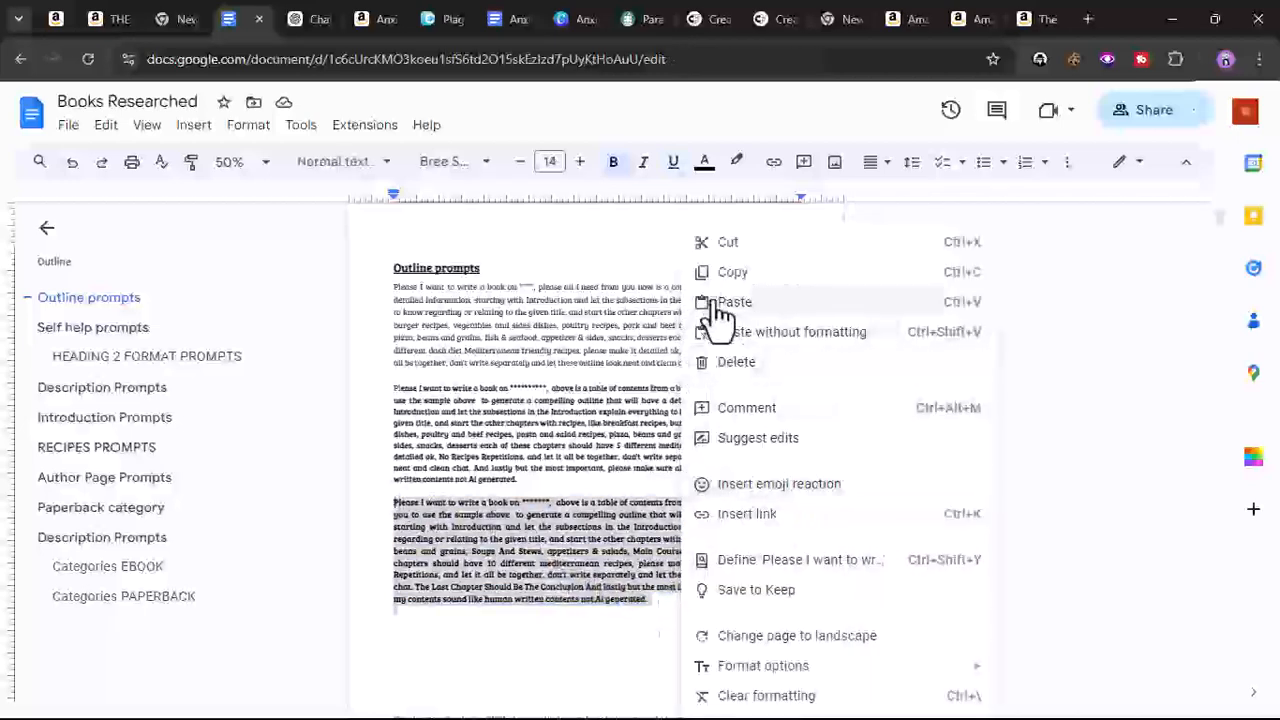
pyautogui.click(724, 285)
# - Paste the copied outline prompt into the ChatGPT message box
pyautogui.click(320, 18)
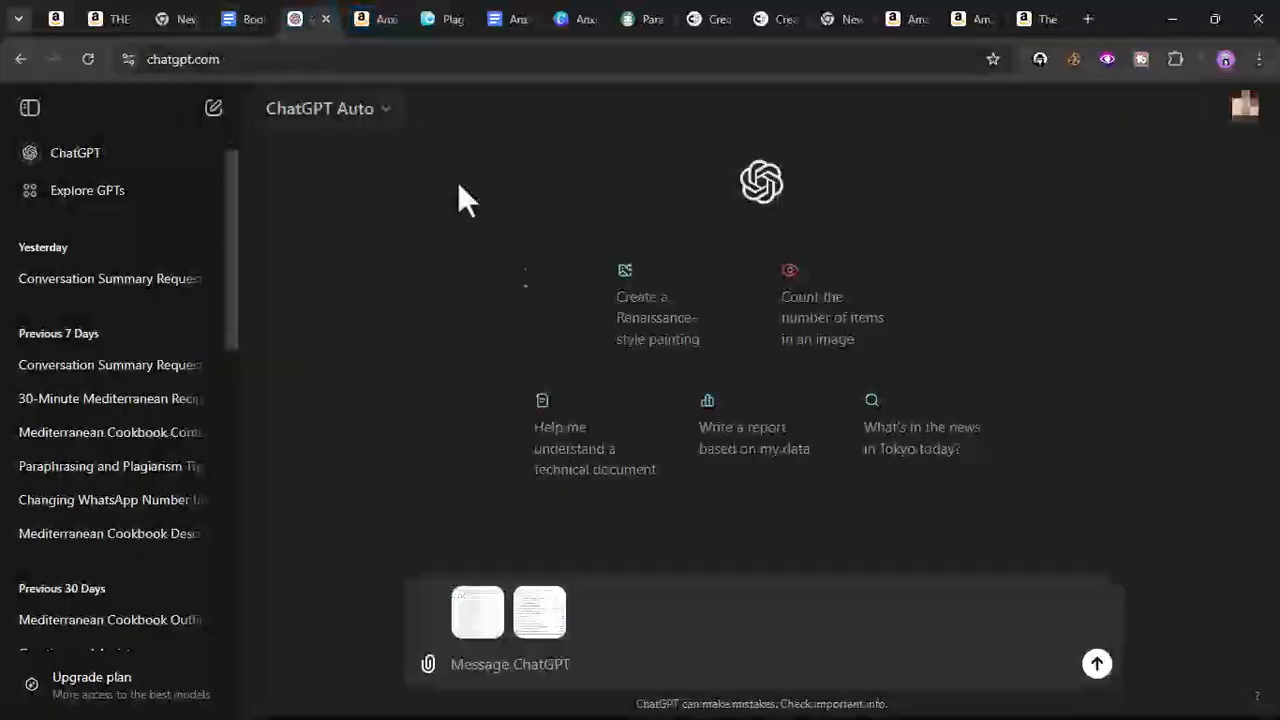
pyautogui.rightClick(555, 675)
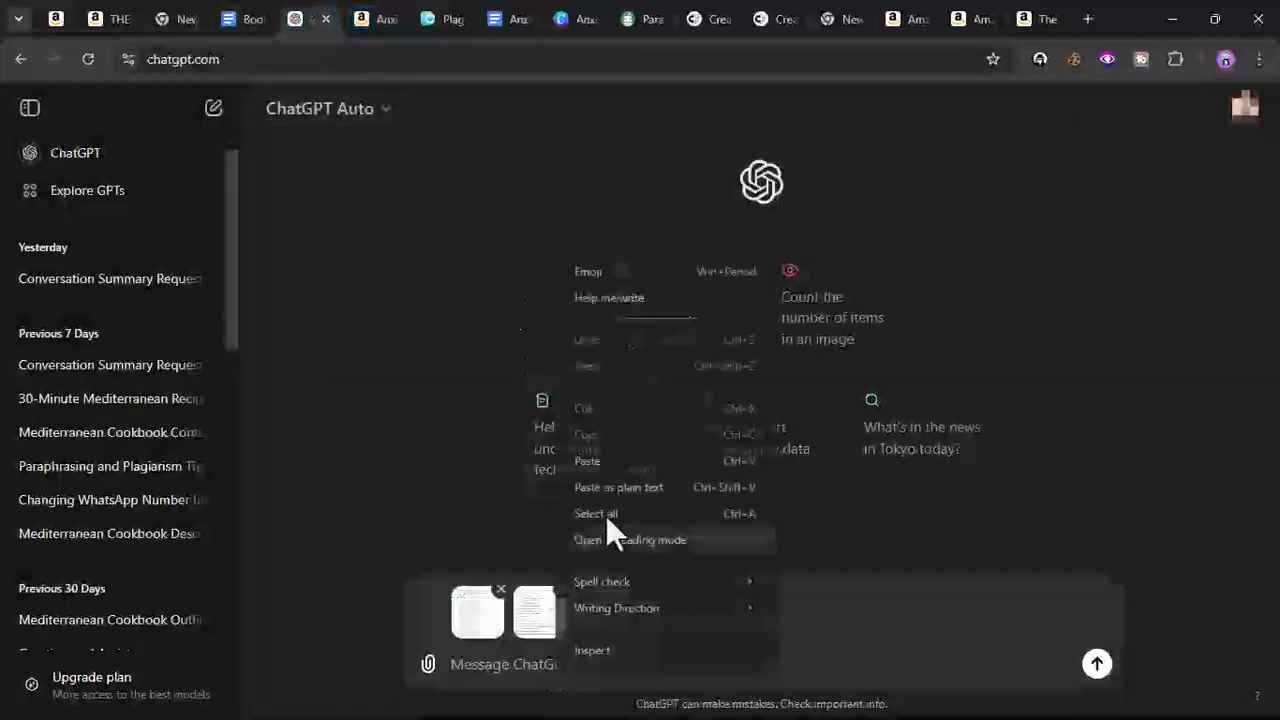
pyautogui.click(619, 463)
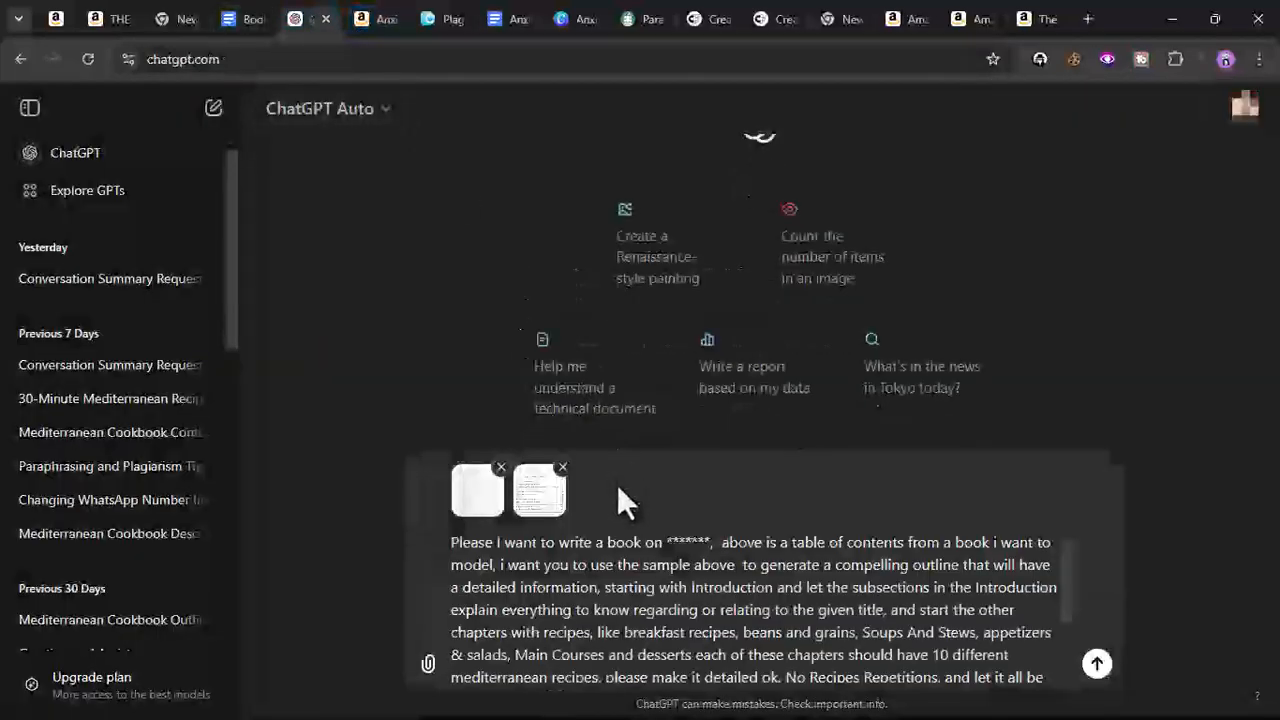
# - Replace the ****** placeholder in the prompt with the Amazon search term magic mediterranean diet cookbook
pyautogui.moveTo(667, 542); pyautogui.dragTo(705, 541)
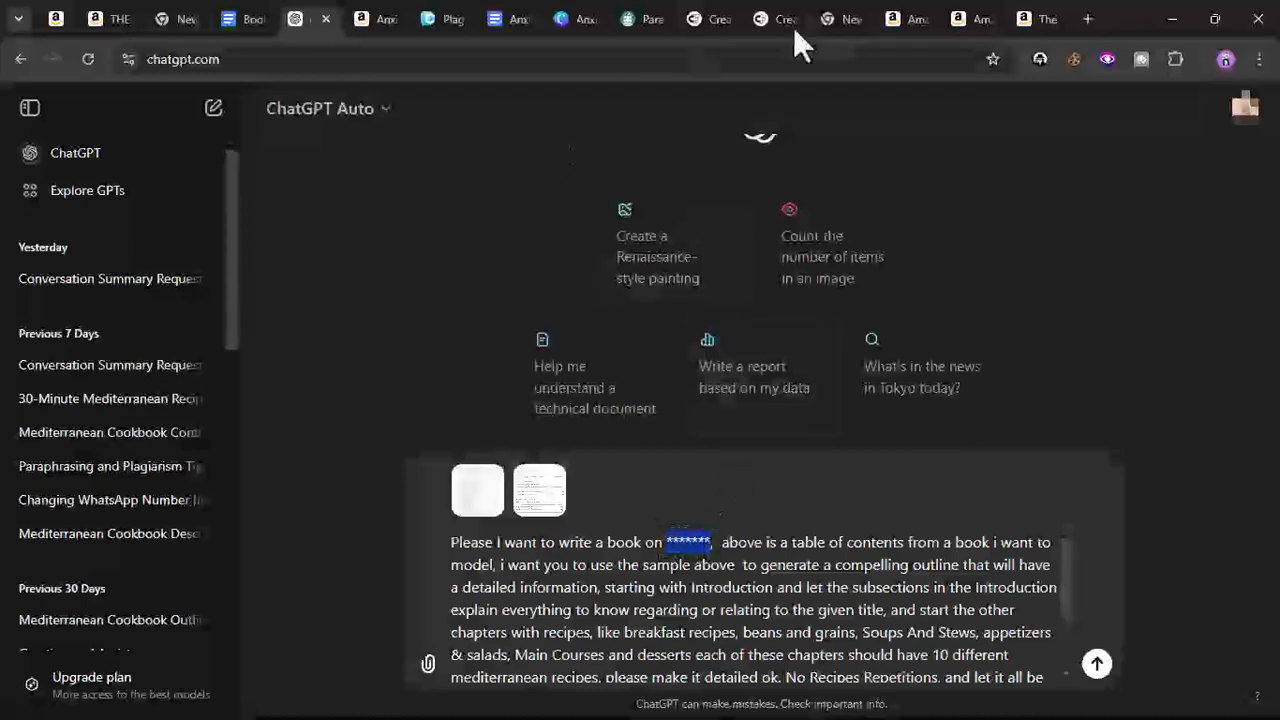
pyautogui.click(894, 18)
pyautogui.scroll(5, 560, 208)
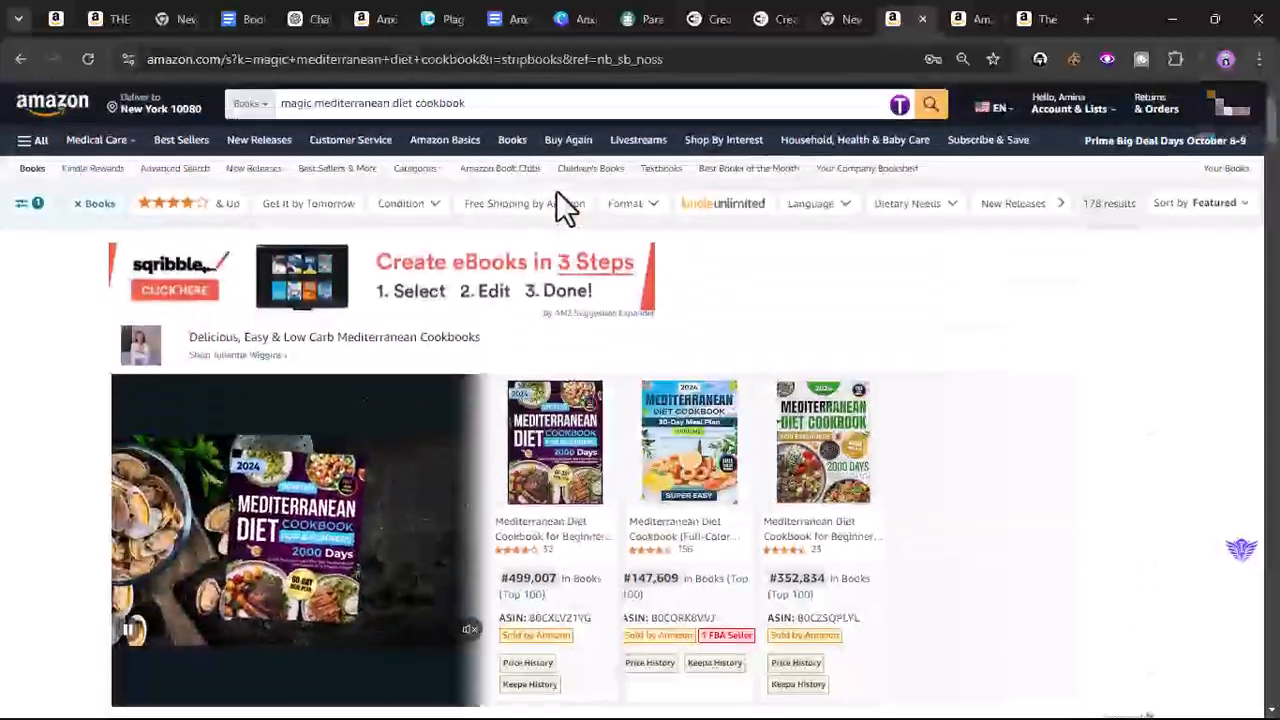
pyautogui.click(398, 103)
pyautogui.tripleClick(398, 103)
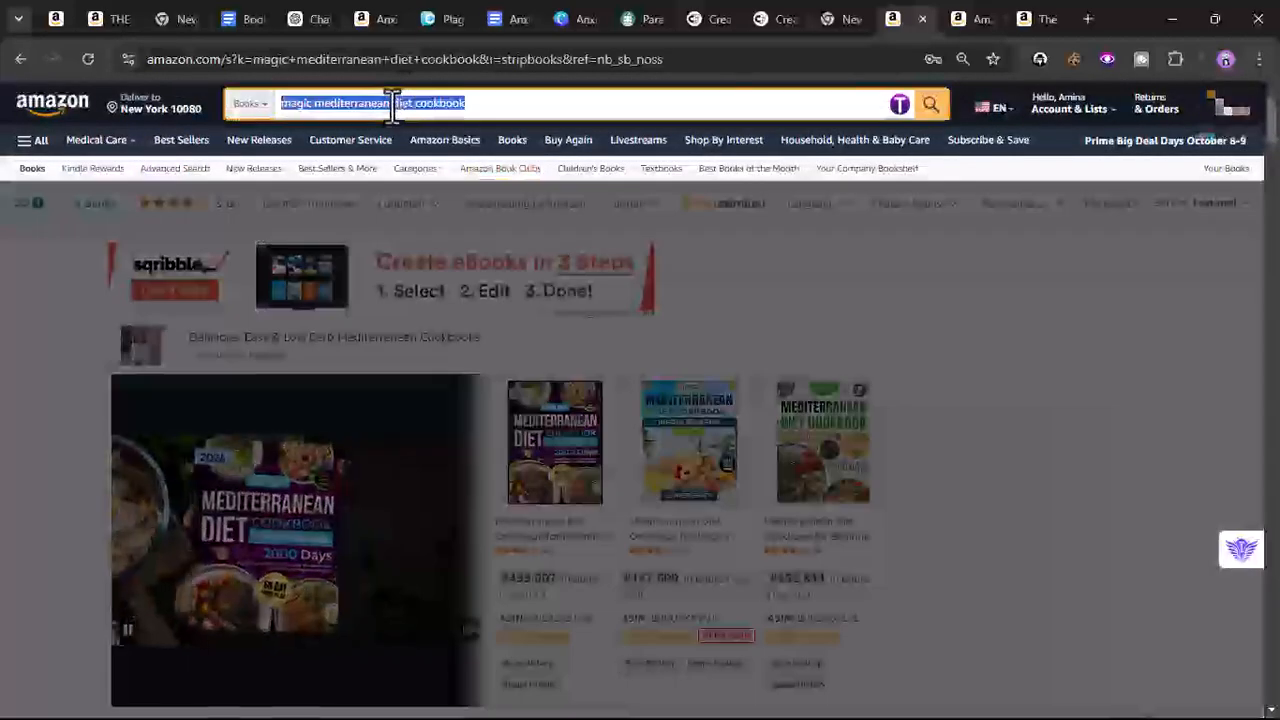
pyautogui.rightClick(398, 104)
pyautogui.click(507, 199)
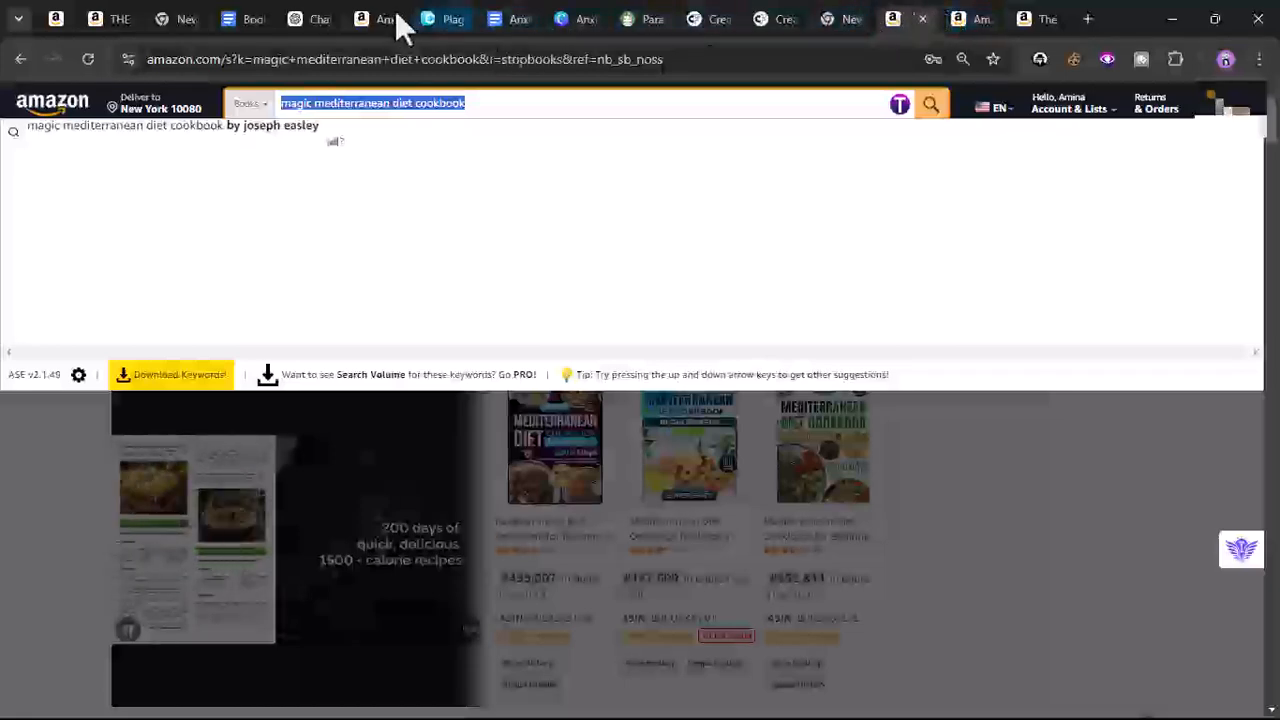
pyautogui.click(294, 19)
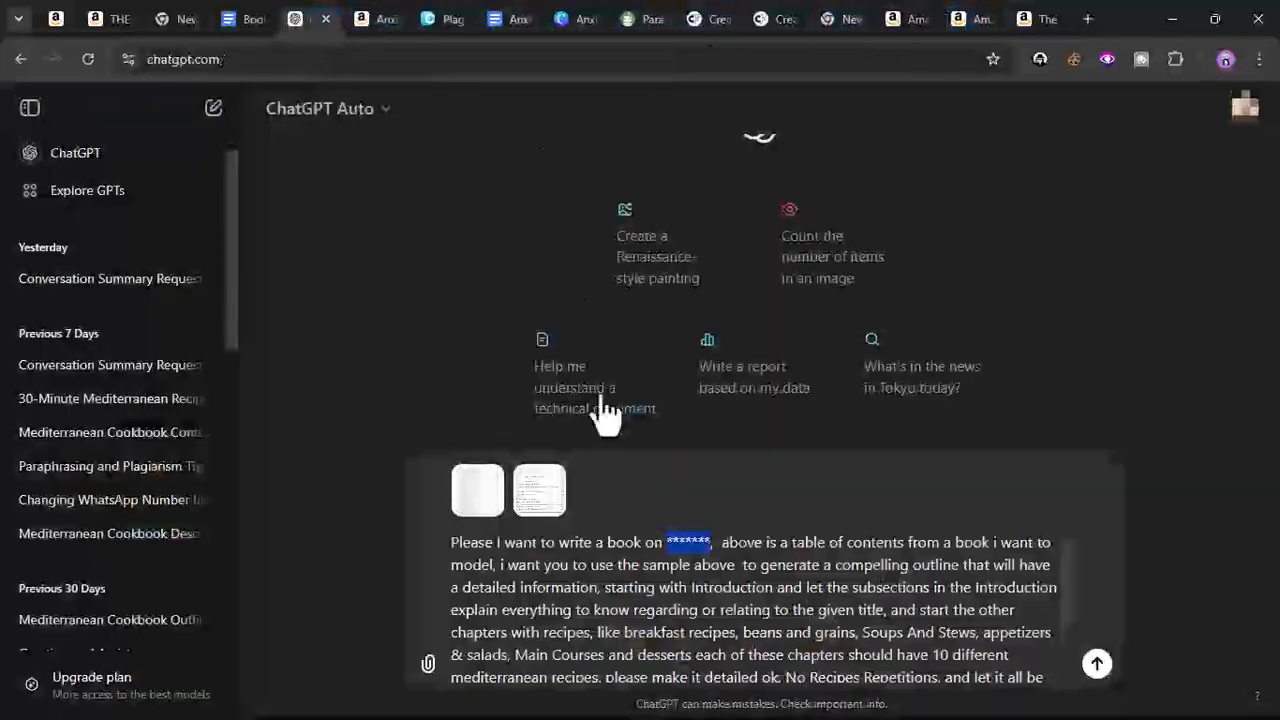
pyautogui.rightClick(700, 542)
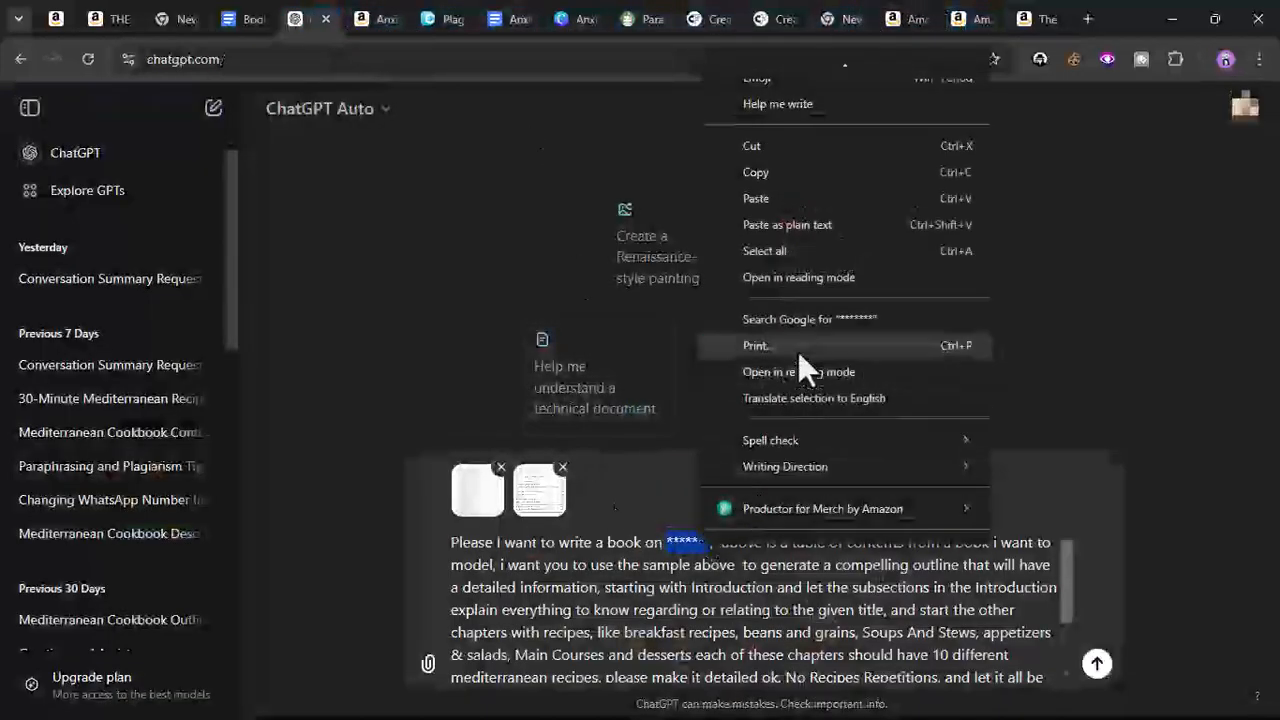
pyautogui.click(798, 207)
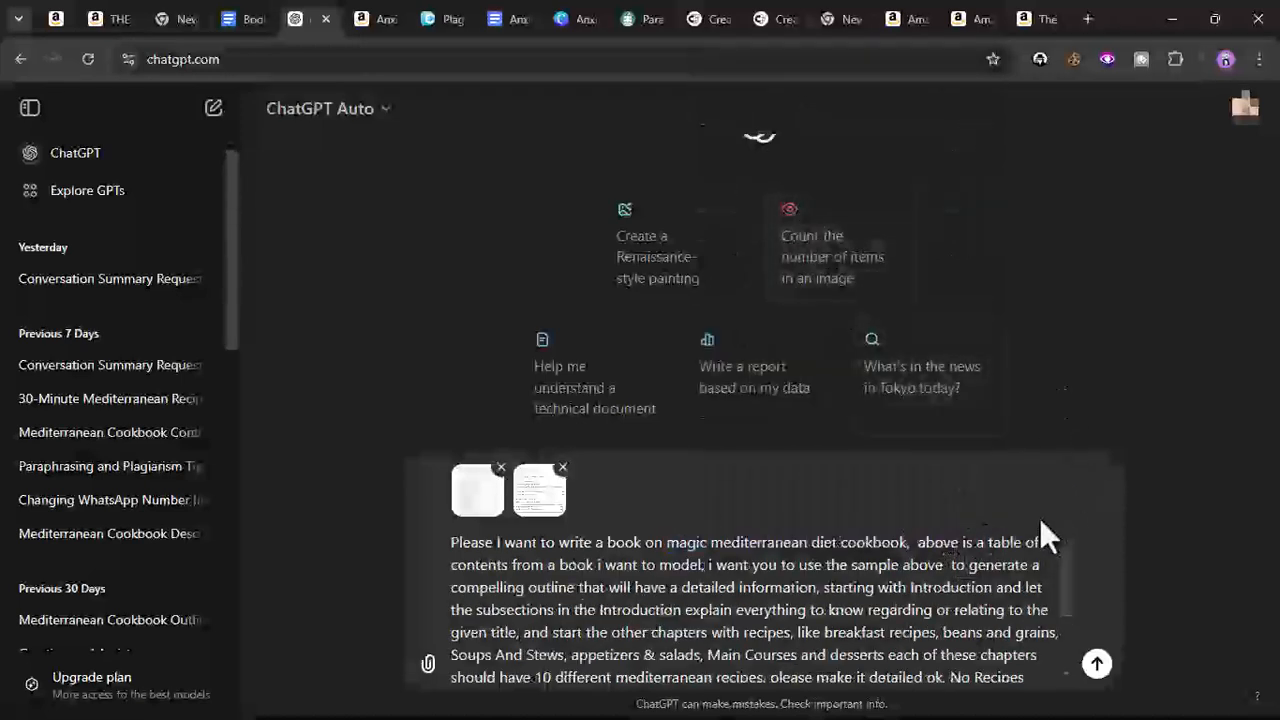
# - Read through the pasted prompt and preview the attached table-of-contents image
pyautogui.scroll(-2, 1064, 565)
pyautogui.scroll(-1, 1064, 565)
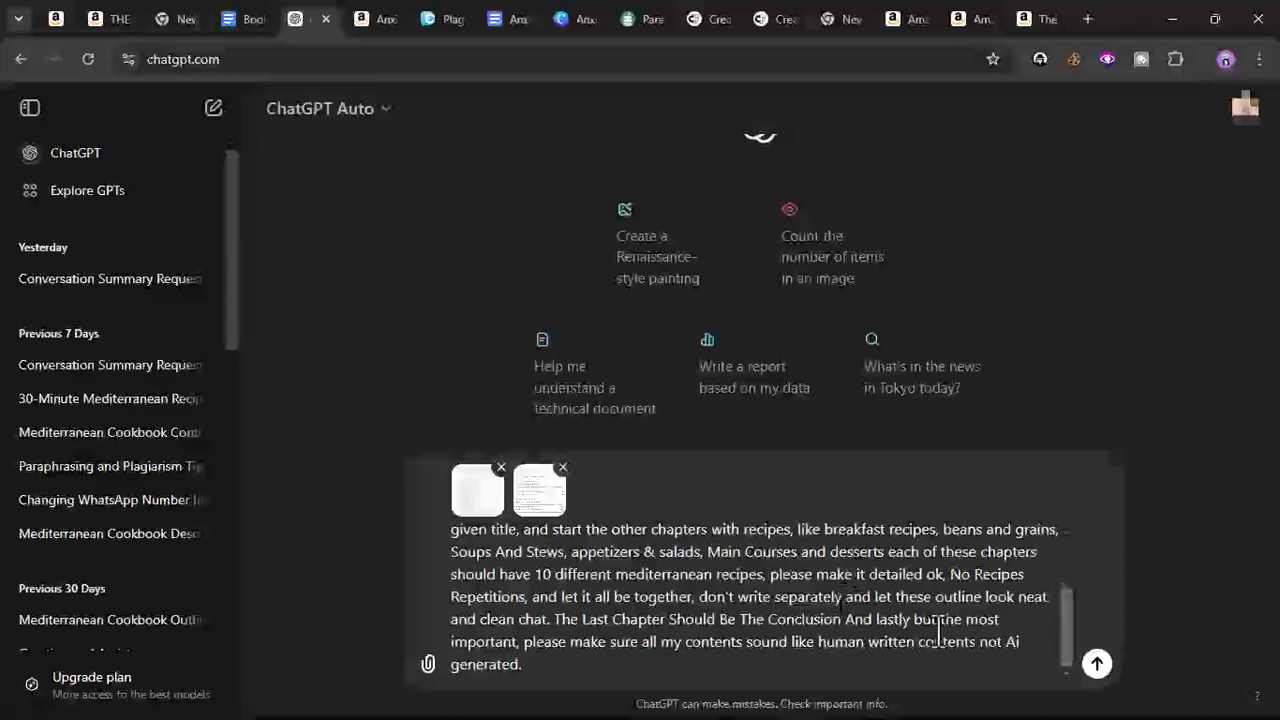
pyautogui.scroll(3, 820, 628)
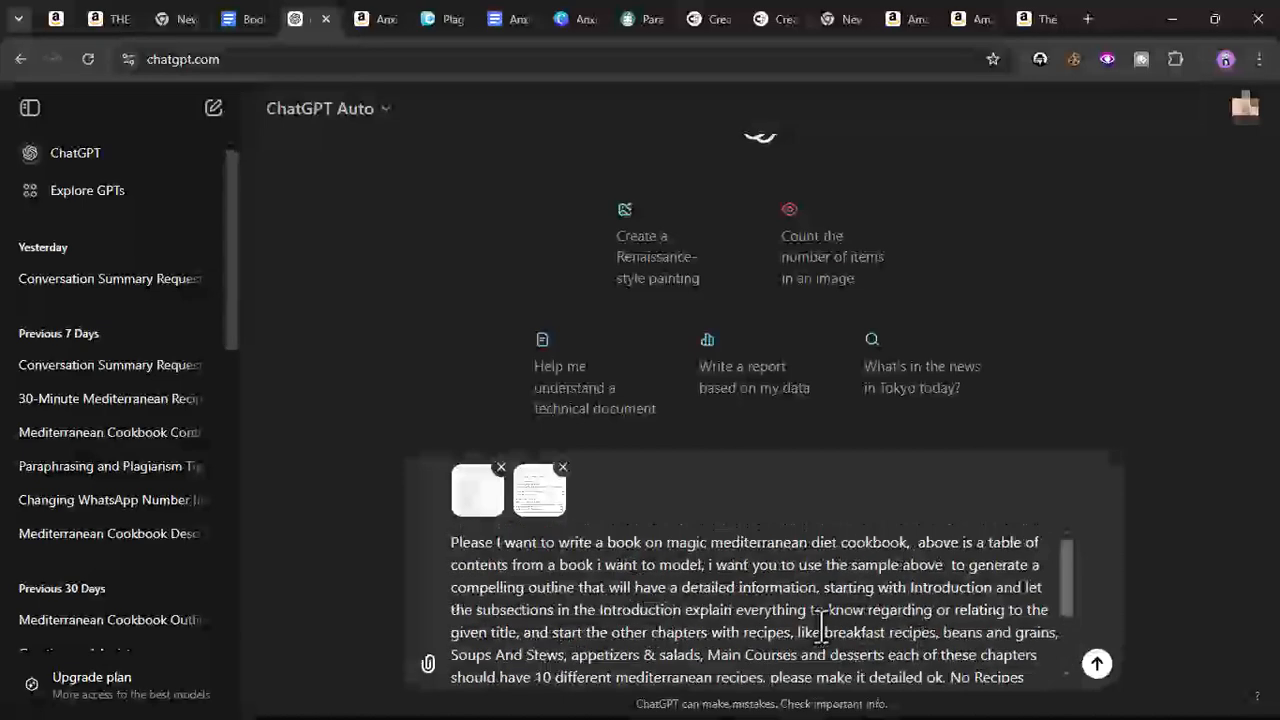
pyautogui.scroll(-3, 820, 628)
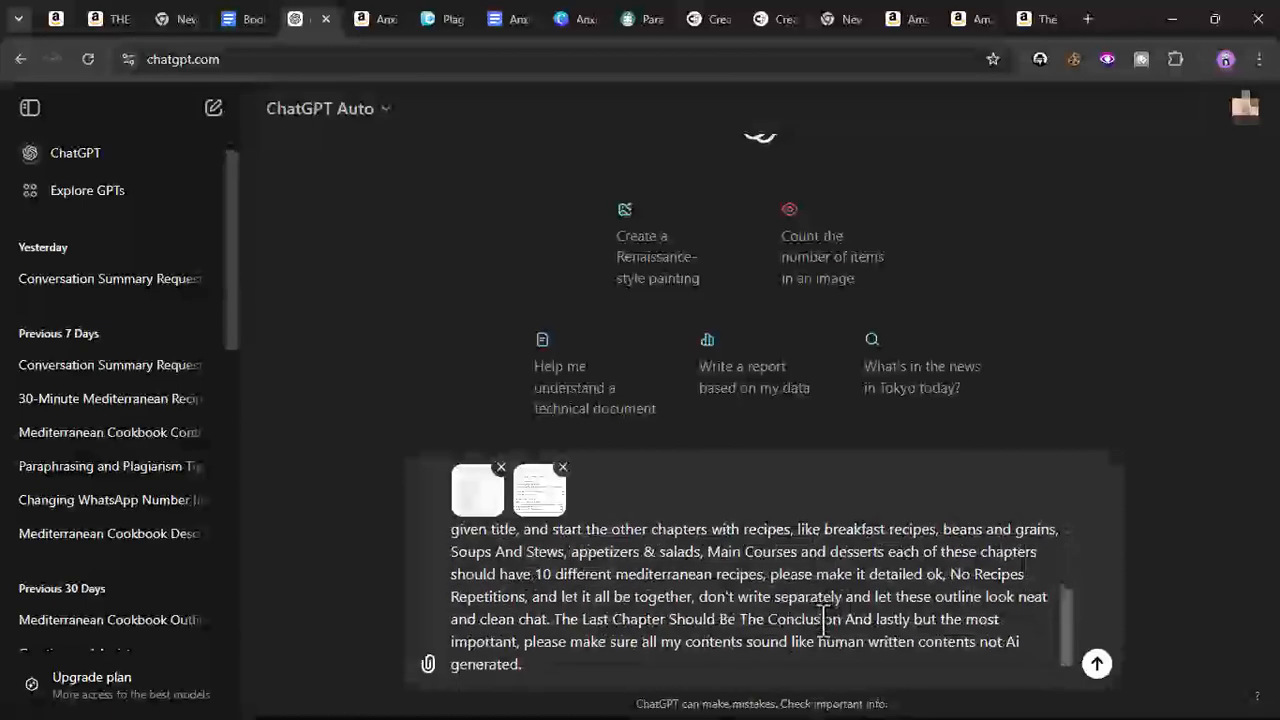
pyautogui.click(492, 508)
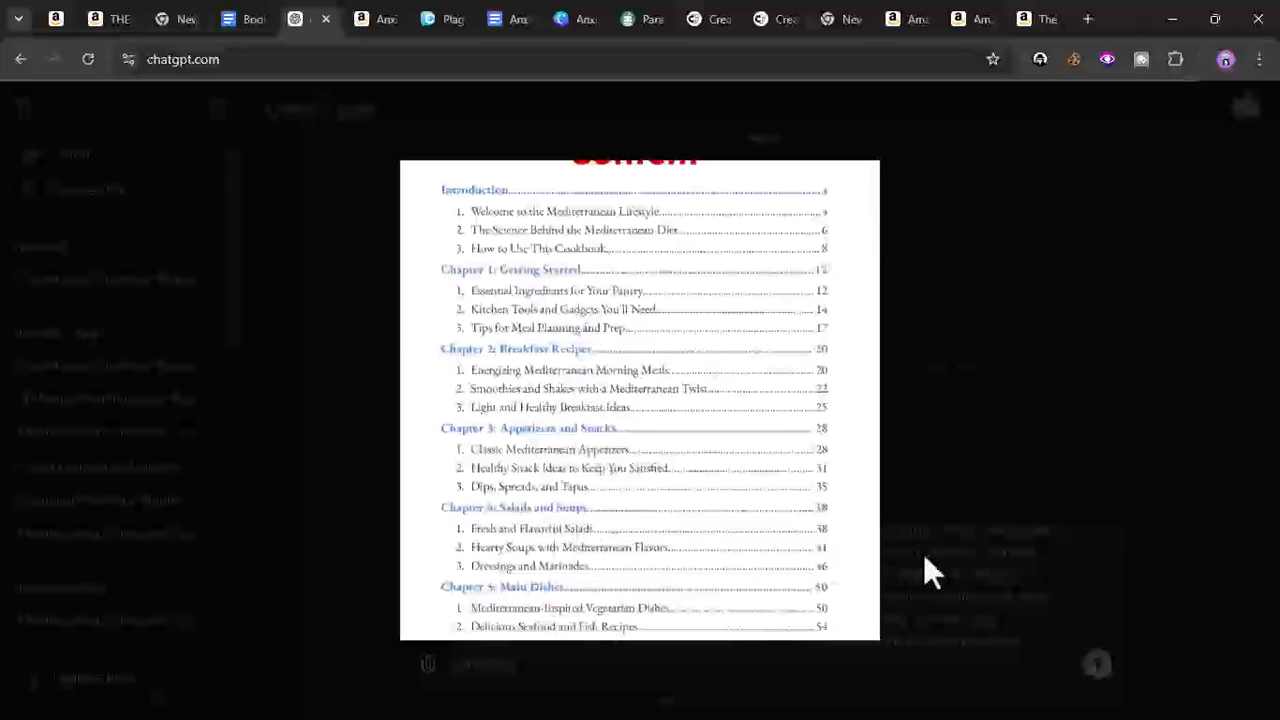
pyautogui.click(918, 585)
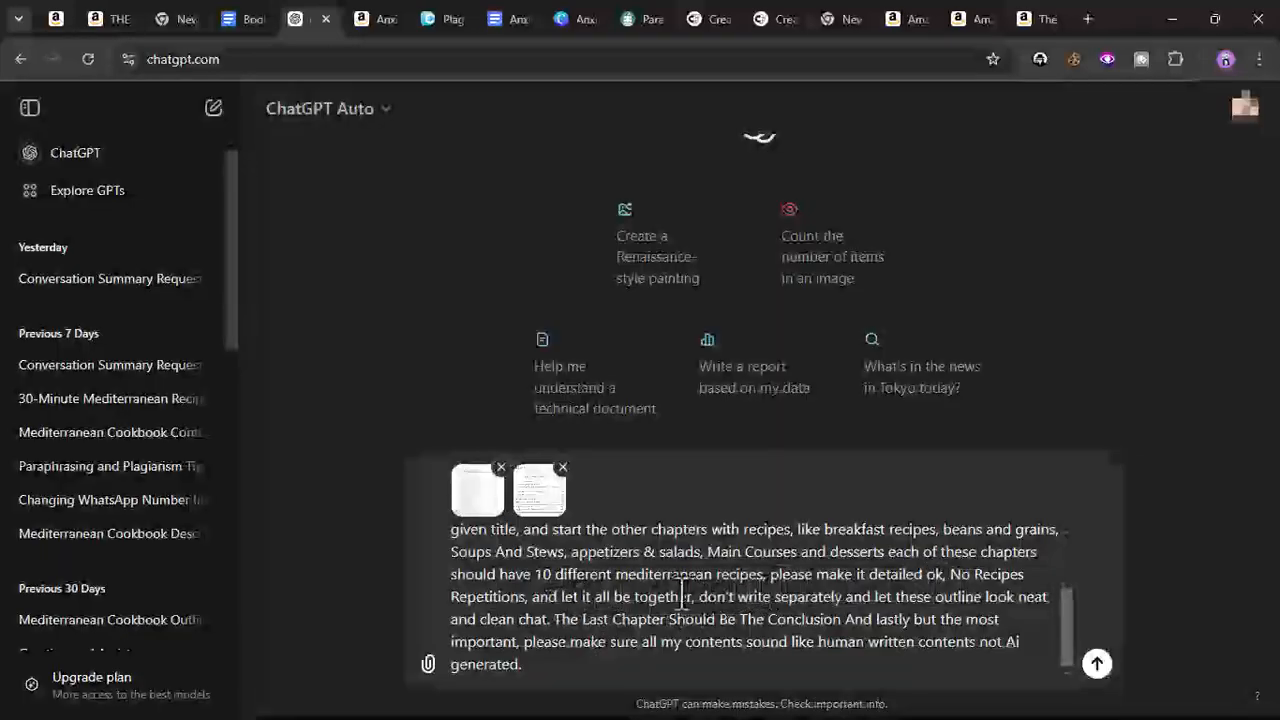
pyautogui.scroll(2, 877, 554)
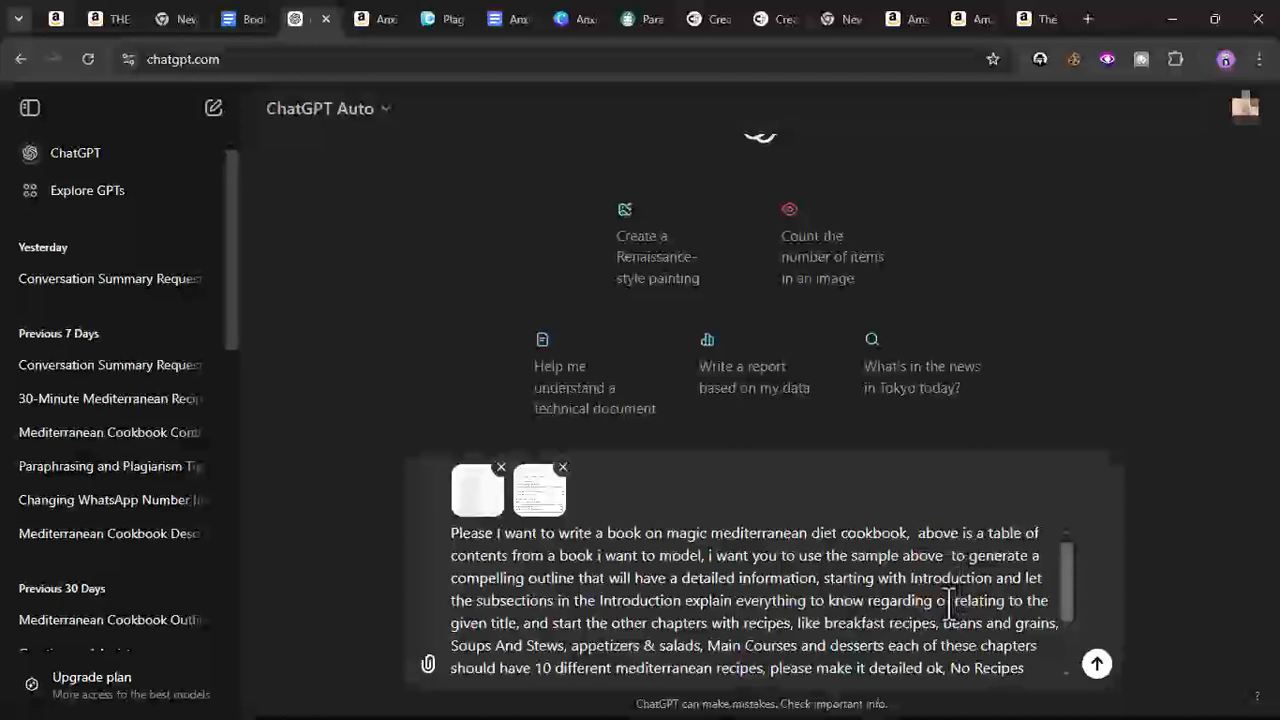
# - Replace beans and grains in the prompt's chapter list with appetizers and snacks
pyautogui.moveTo(943, 623); pyautogui.dragTo(1057, 640)
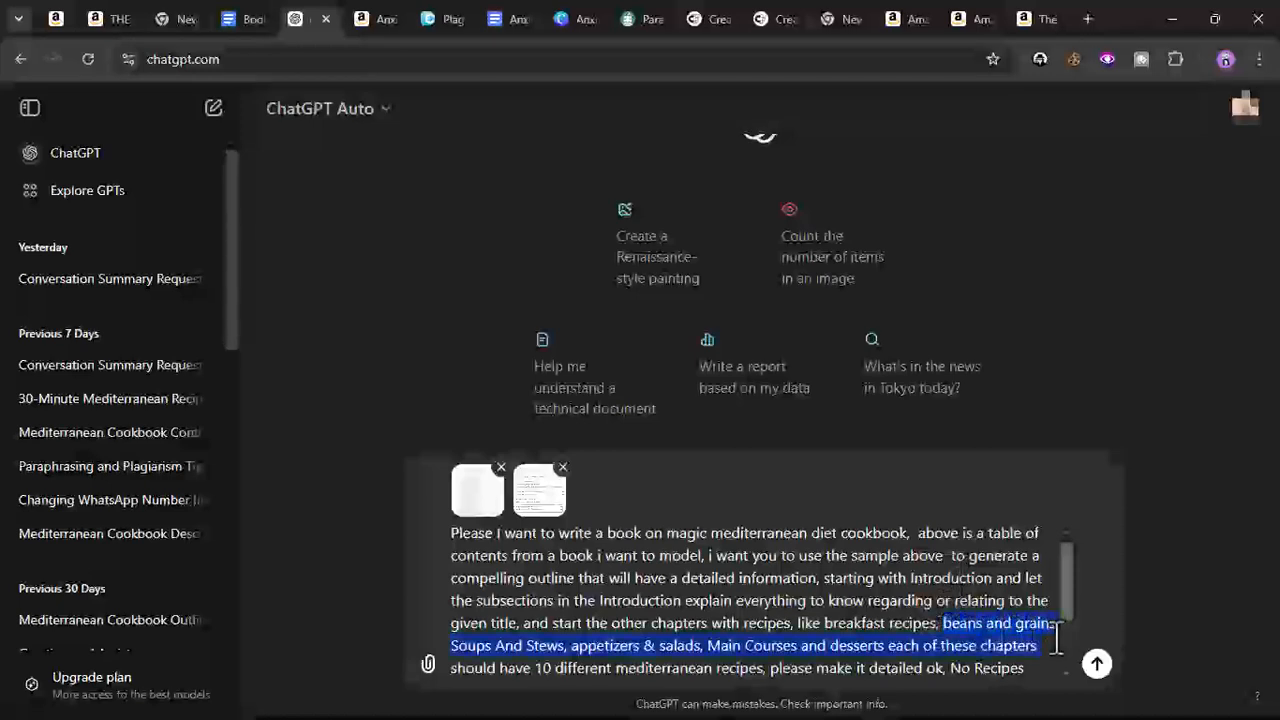
pyautogui.click(944, 626)
pyautogui.moveTo(946, 626); pyautogui.dragTo(1053, 632)
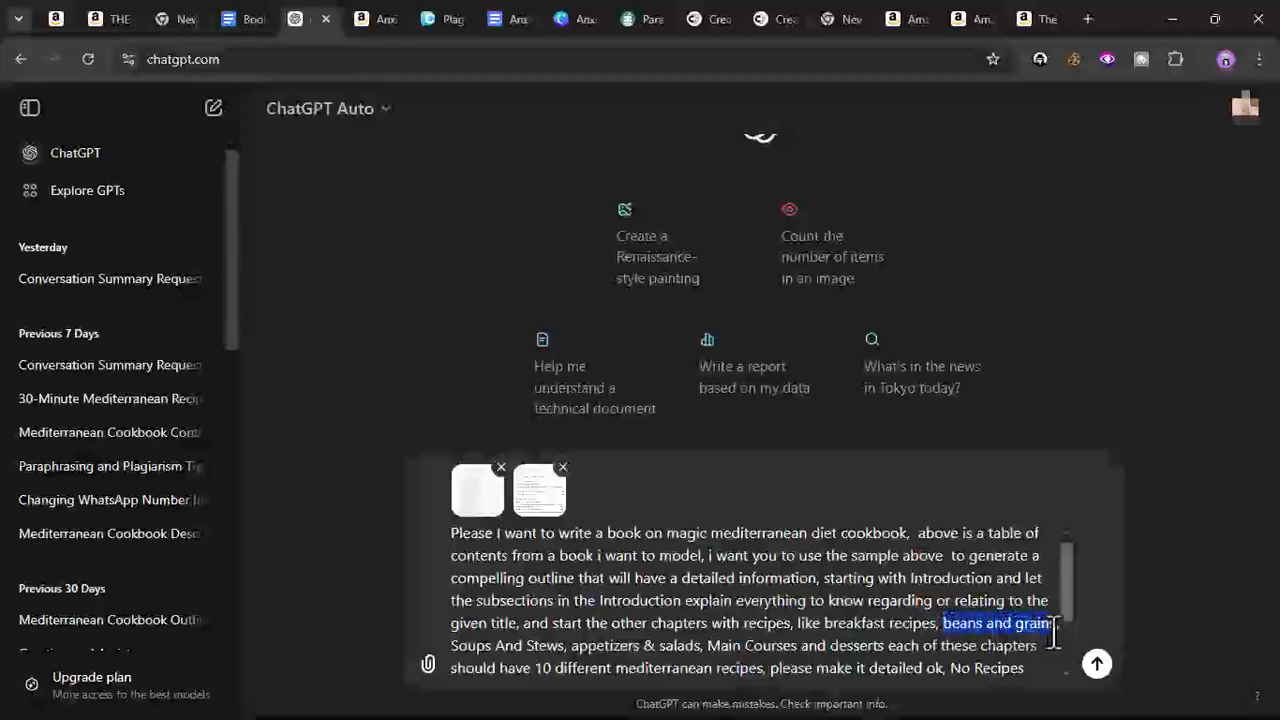
pyautogui.write('aPPETI')
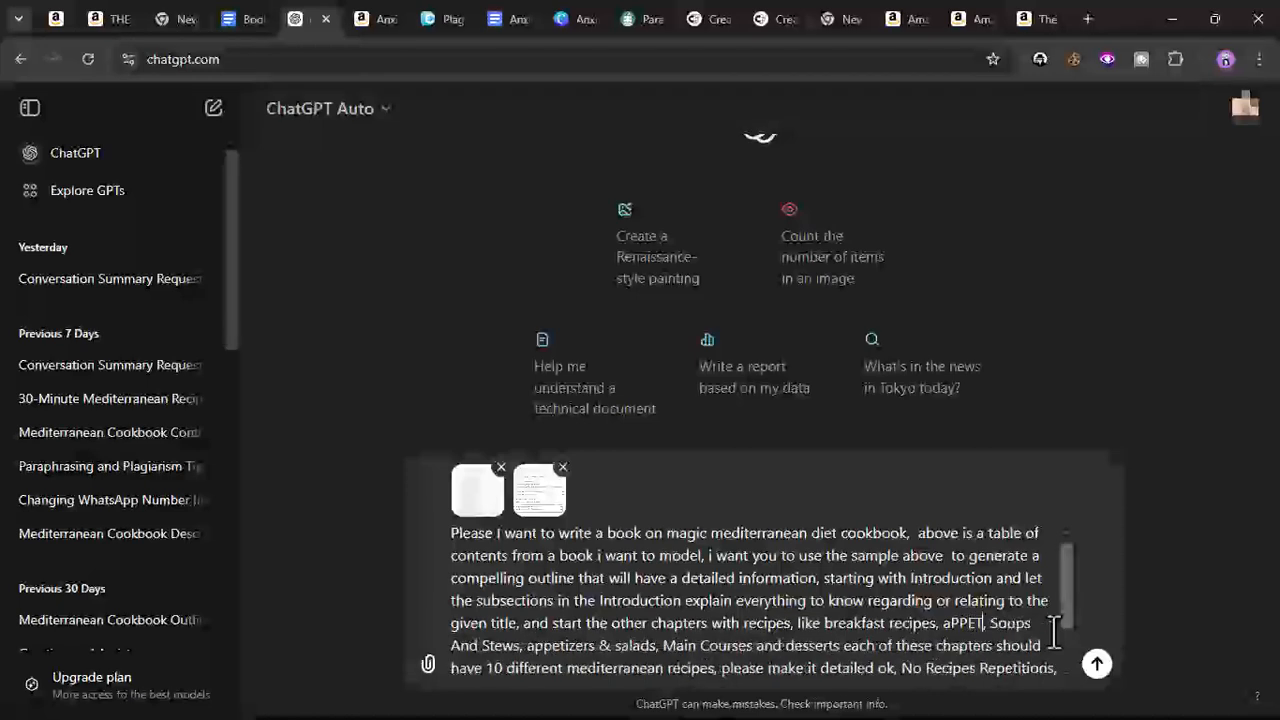
pyautogui.write('ZERS,')
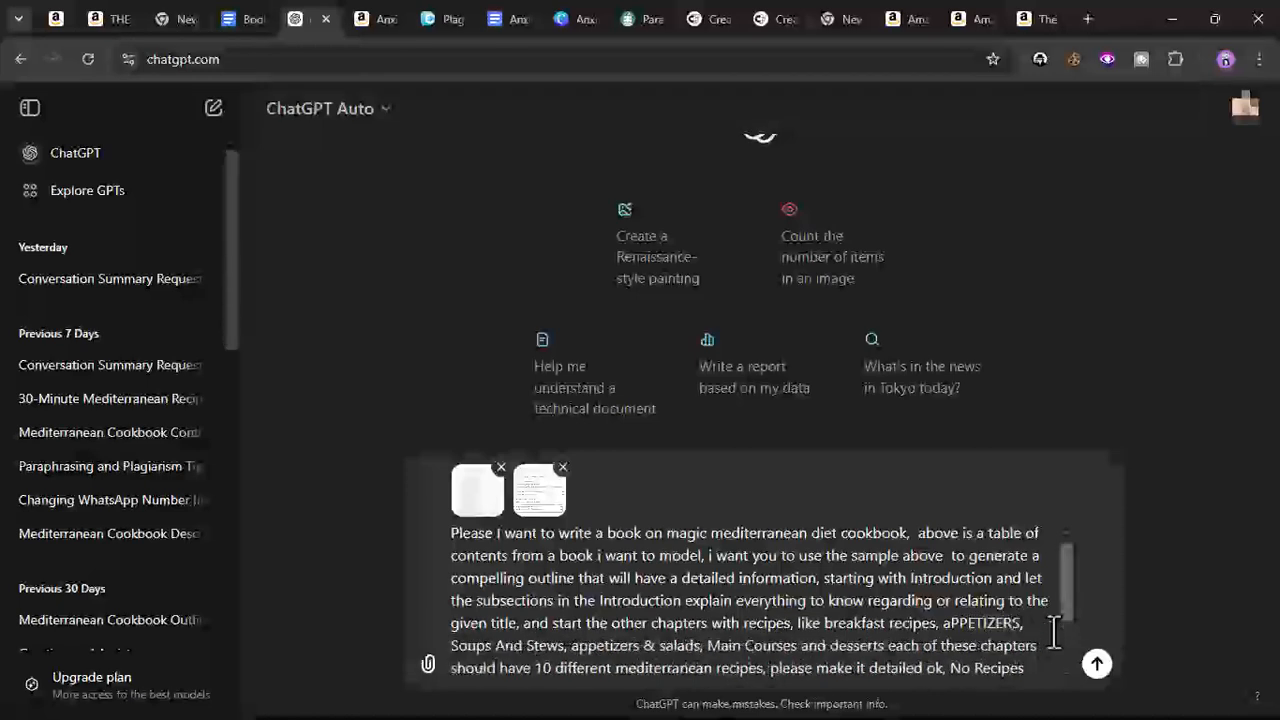
pyautogui.press('Left')
pyautogui.press('BackSpace')
pyautogui.press('BackSpace')
pyautogui.press('BackSpace')
pyautogui.press('BackSpace')
pyautogui.press('BackSpace')
pyautogui.press('BackSpace')
pyautogui.press('BackSpace')
pyautogui.press('BackSpace')
pyautogui.press('BackSpace')
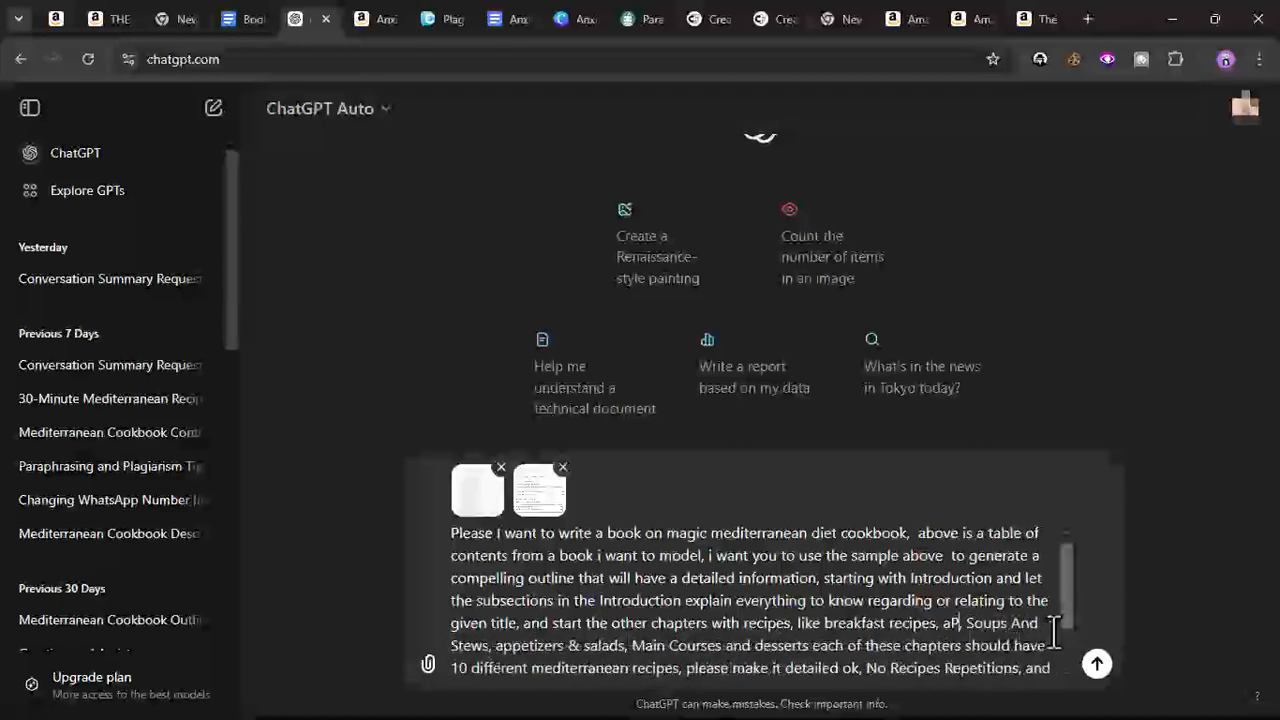
pyautogui.write('ppeti')
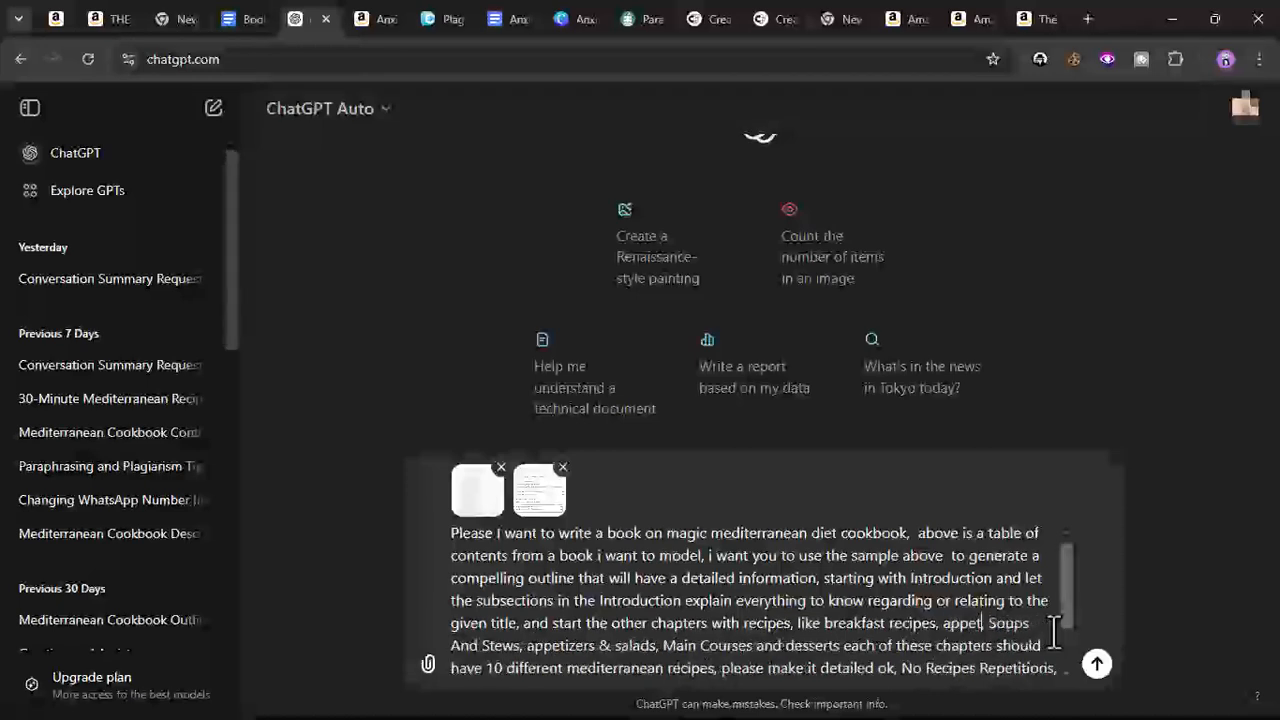
pyautogui.write('zers and snacks,')
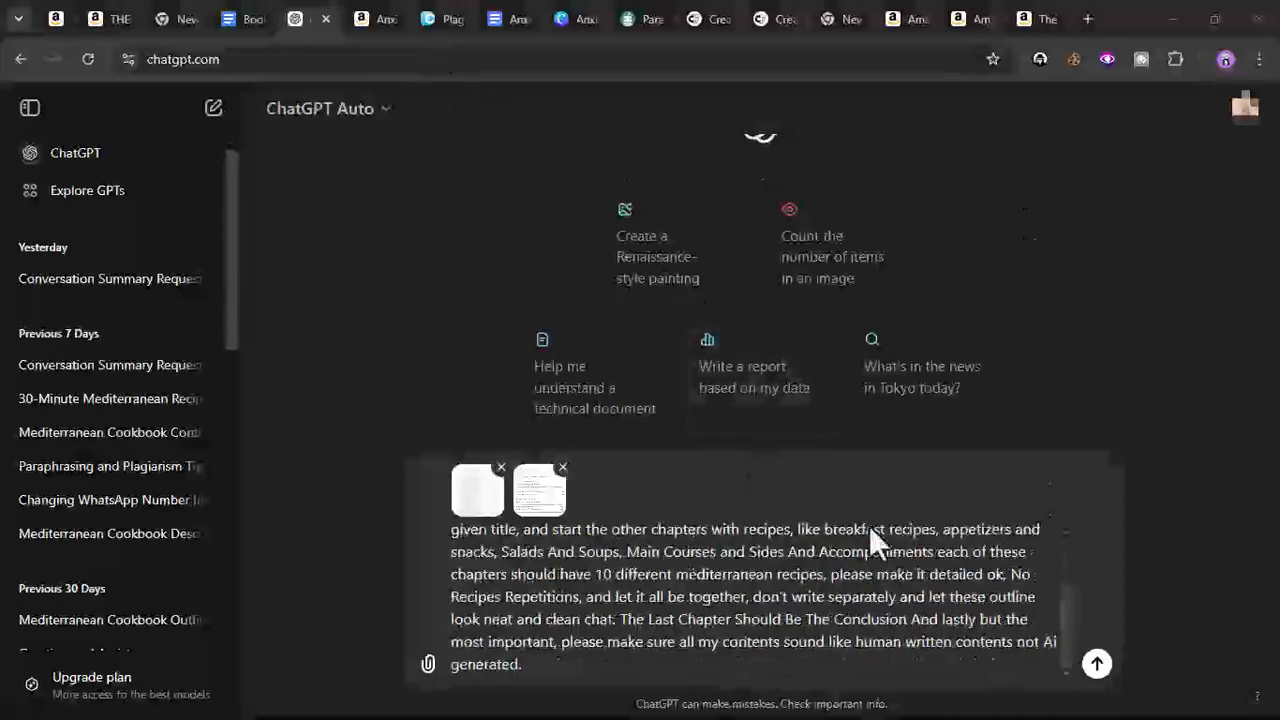
# - Send the edited outline prompt to ChatGPT
pyautogui.scroll(3, 705, 600)
pyautogui.scroll(-3, 700, 597)
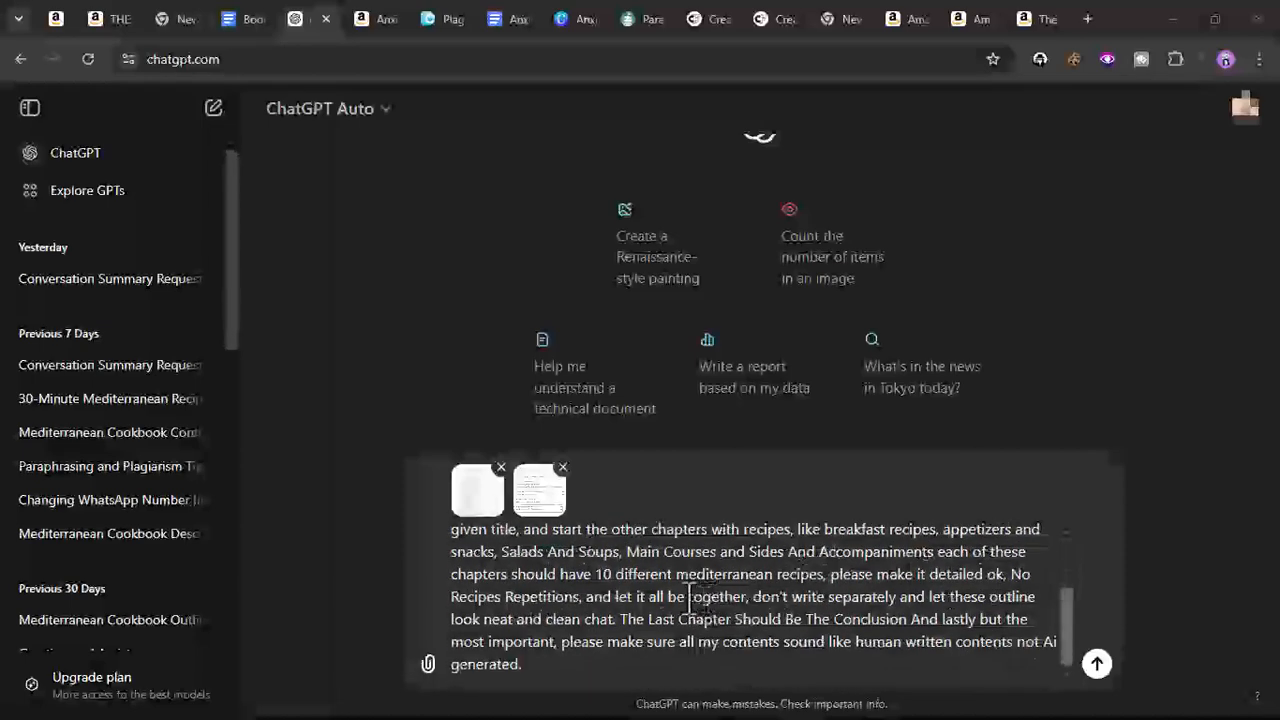
pyautogui.click(1097, 665)
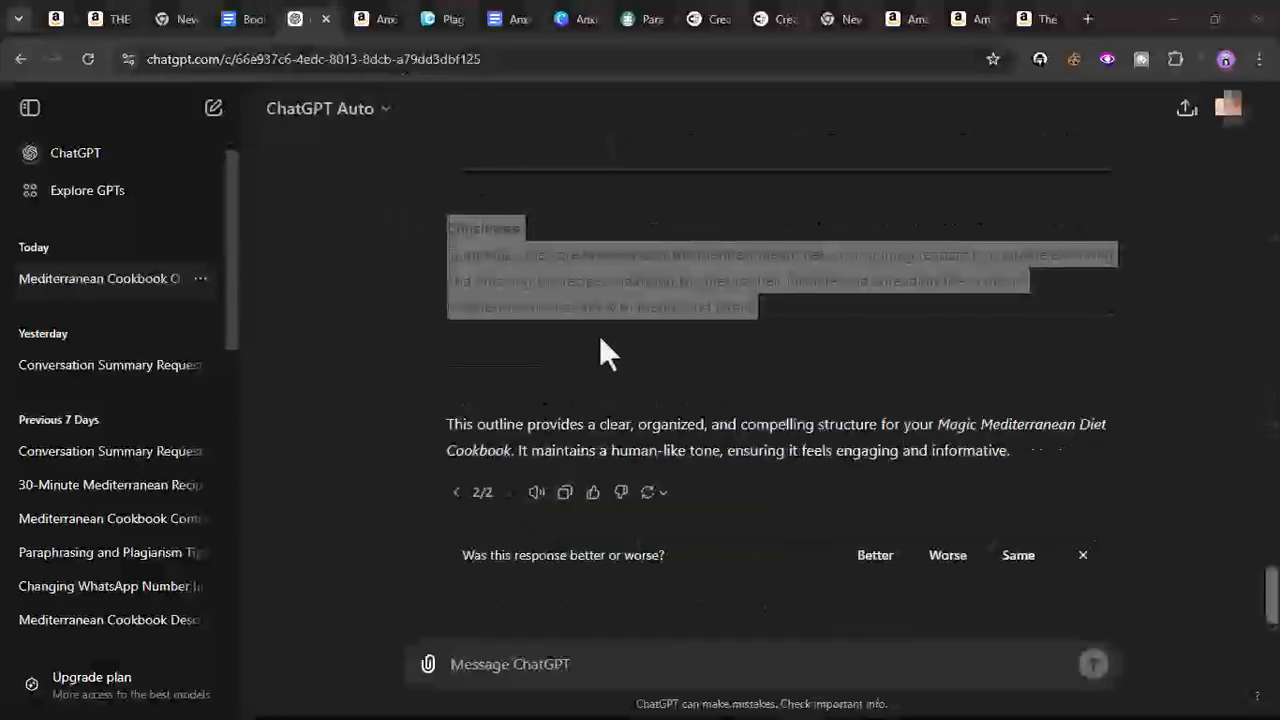
# - Copy the complete cookbook outline from ChatGPT's response
pyautogui.scroll(8, 601, 334)
pyautogui.scroll(1, 603, 335)
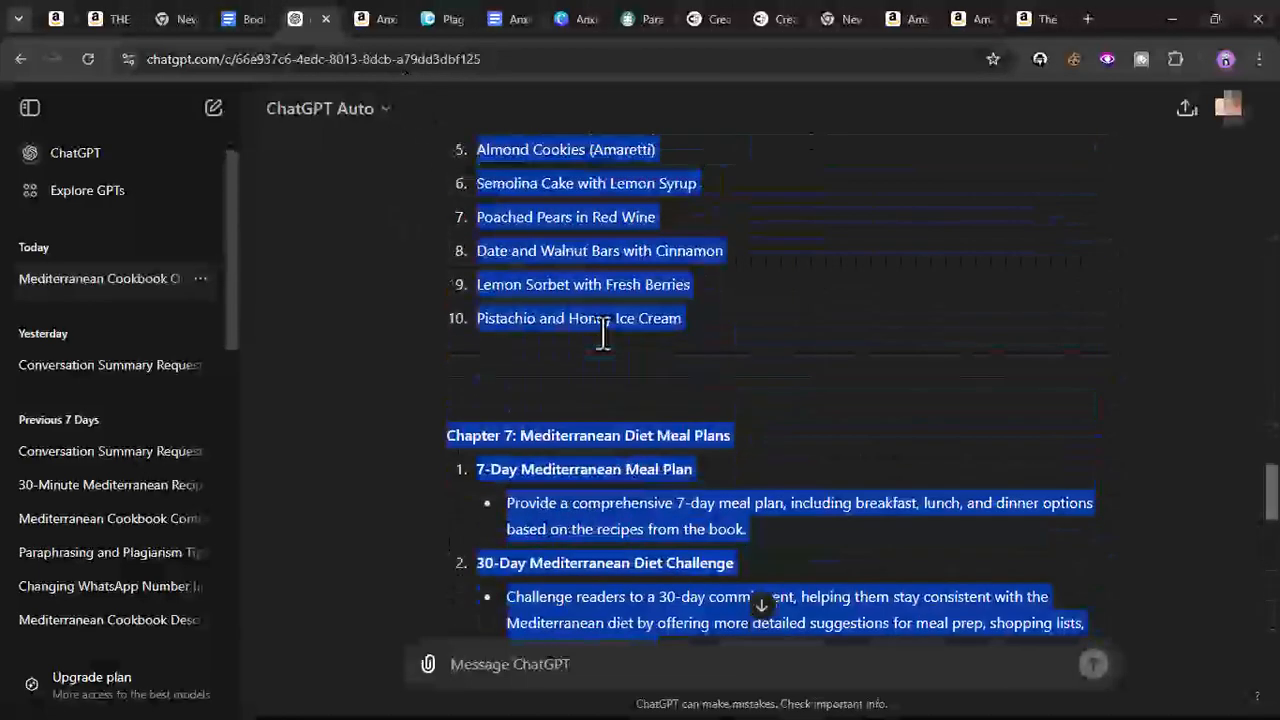
pyautogui.scroll(3, 603, 334)
pyautogui.scroll(8, 604, 332)
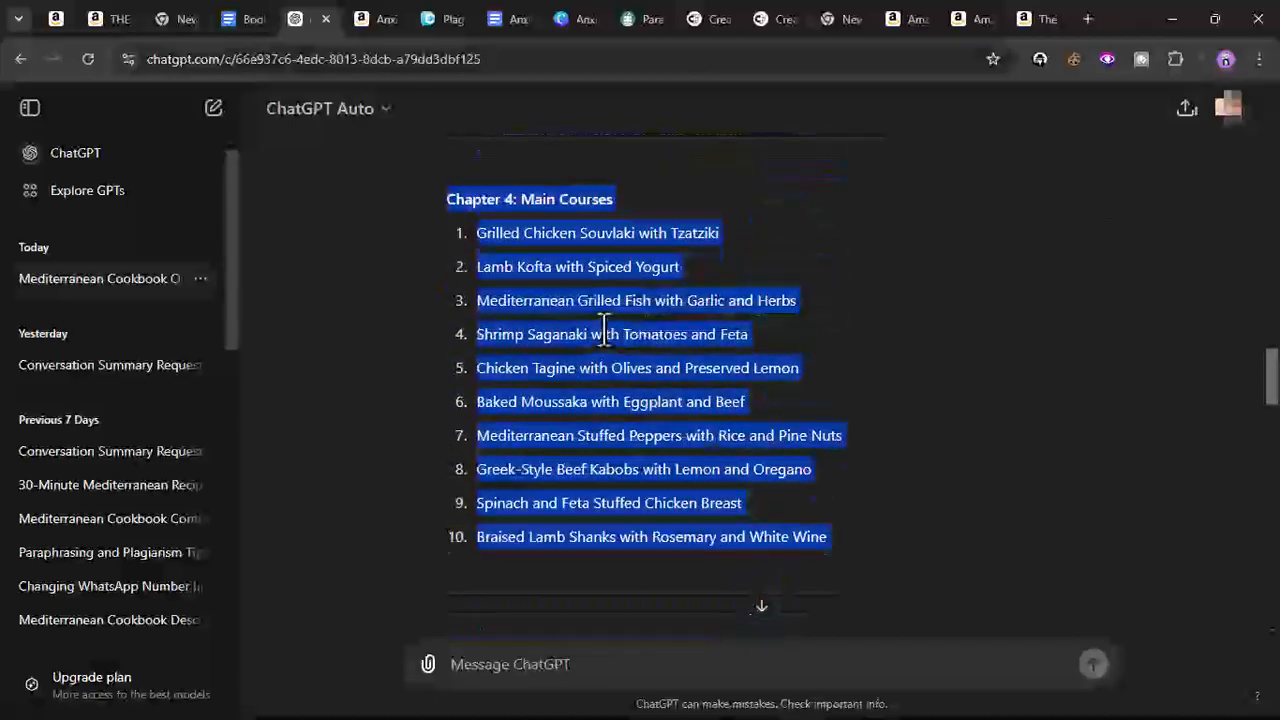
pyautogui.scroll(15, 604, 332)
pyautogui.scroll(3, 605, 326)
pyautogui.scroll(-6, 605, 325)
pyautogui.scroll(-3, 607, 330)
pyautogui.scroll(2, 607, 330)
pyautogui.rightClick(607, 335)
pyautogui.click(655, 346)
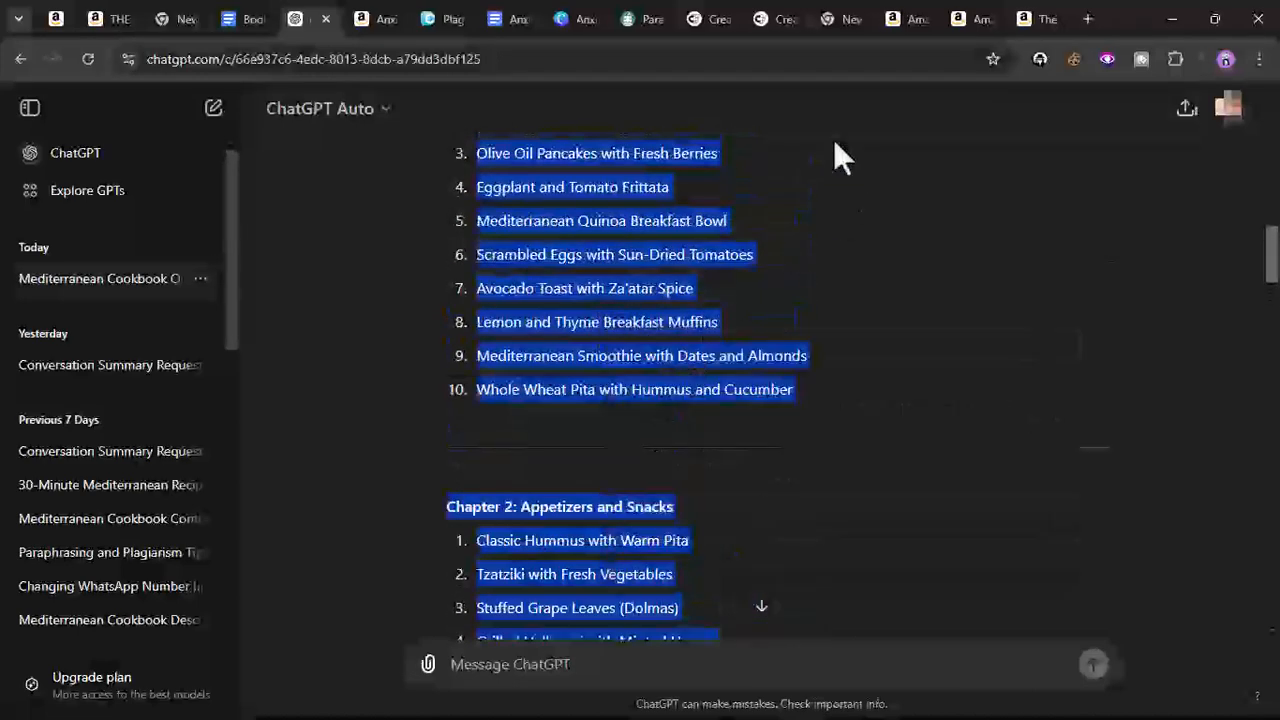
# - Open a new blank Google Docs document in another tab
pyautogui.click(520, 20)
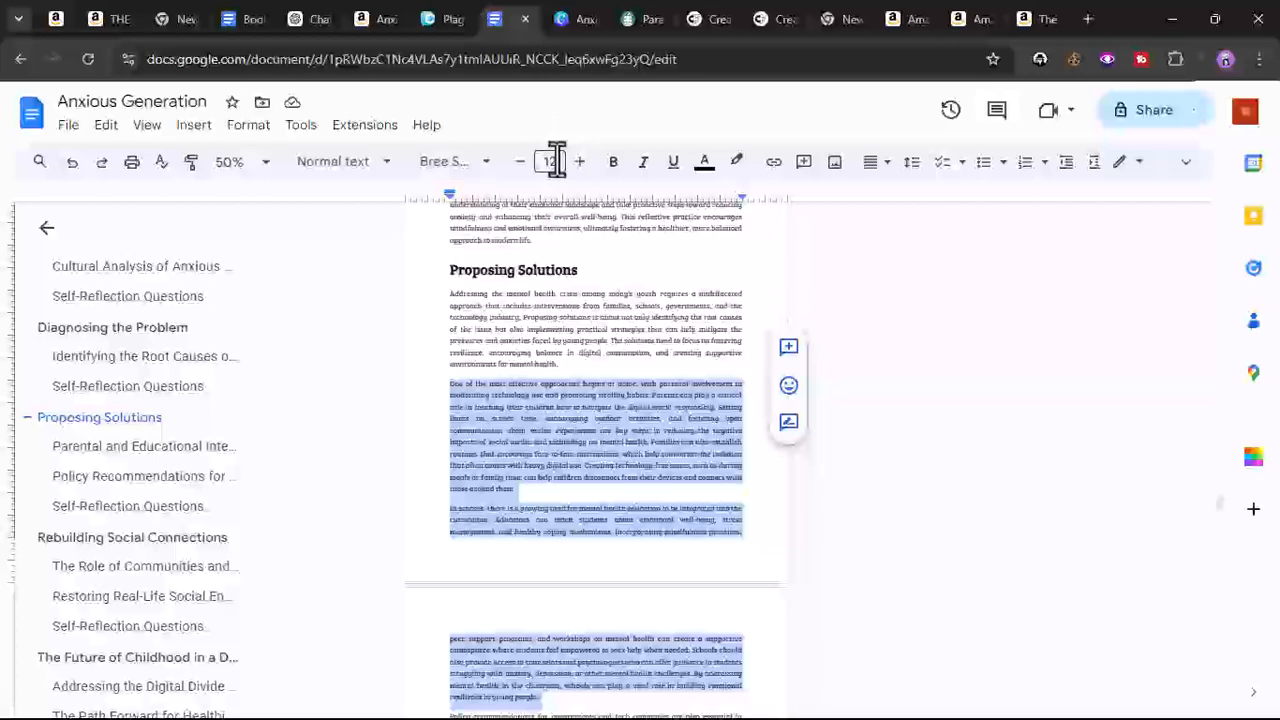
pyautogui.rightClick(503, 21)
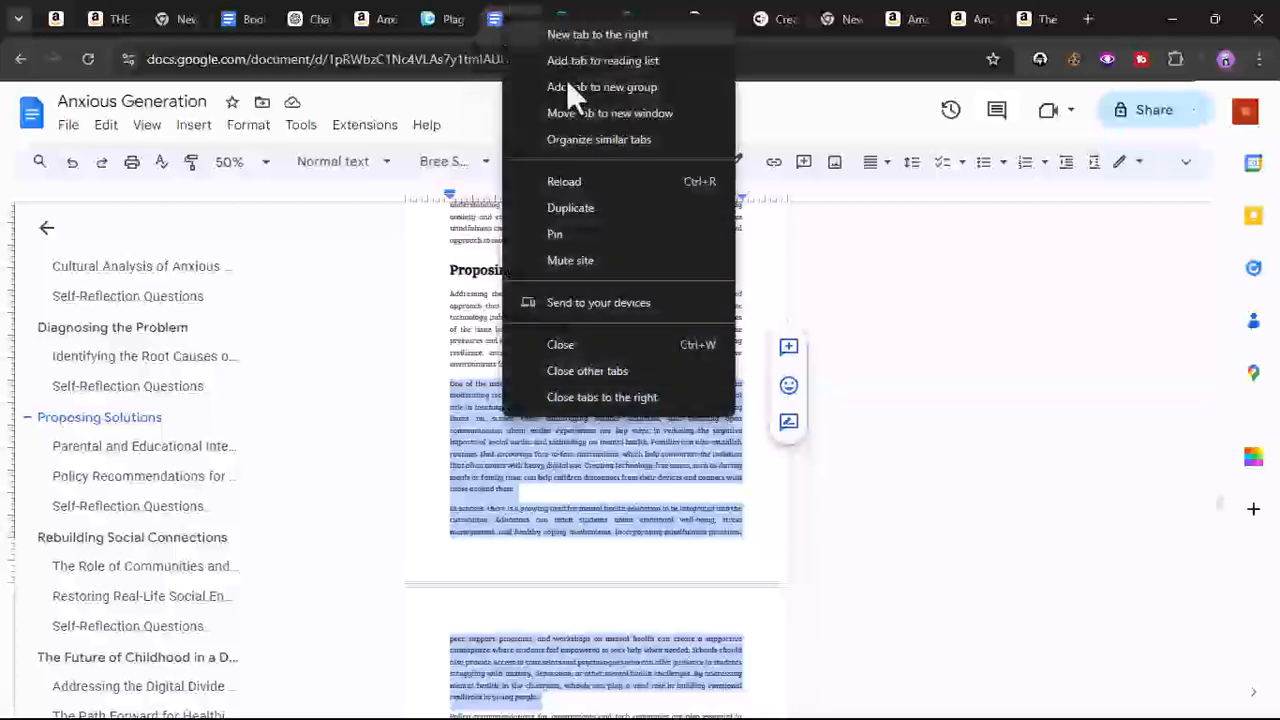
pyautogui.click(584, 212)
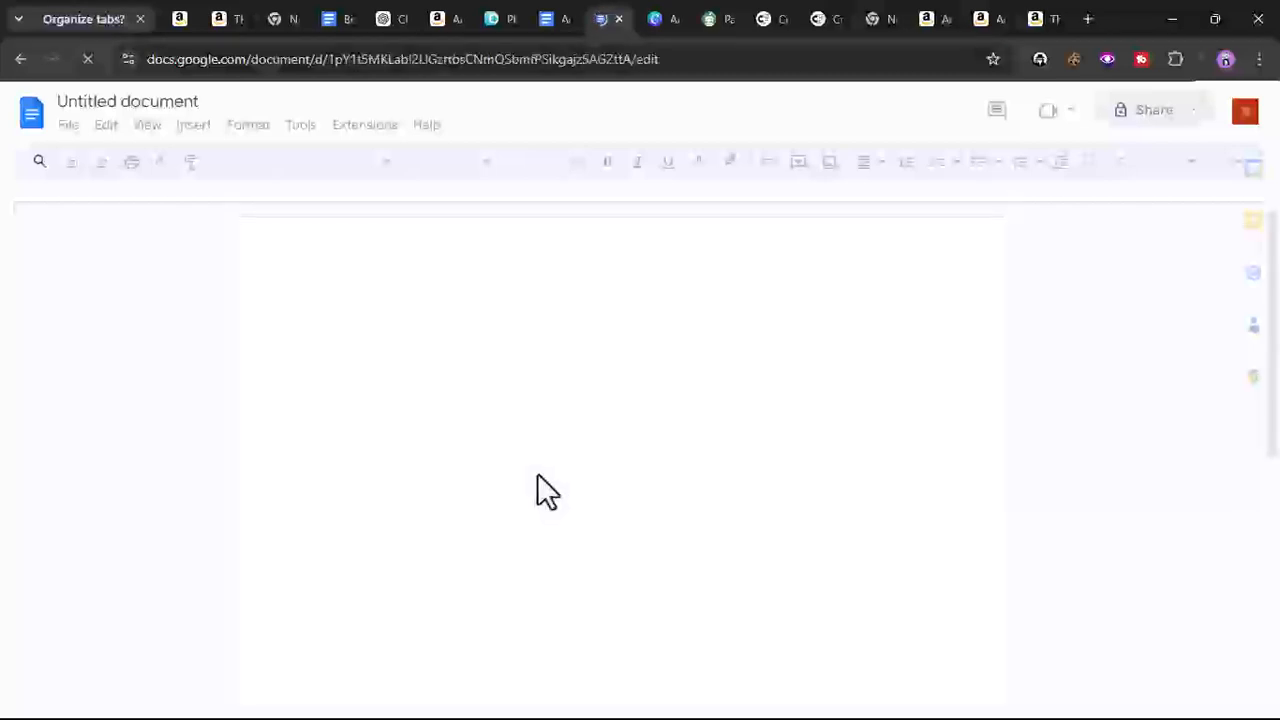
# - Paste the copied cookbook outline into the blank document
pyautogui.rightClick(425, 318)
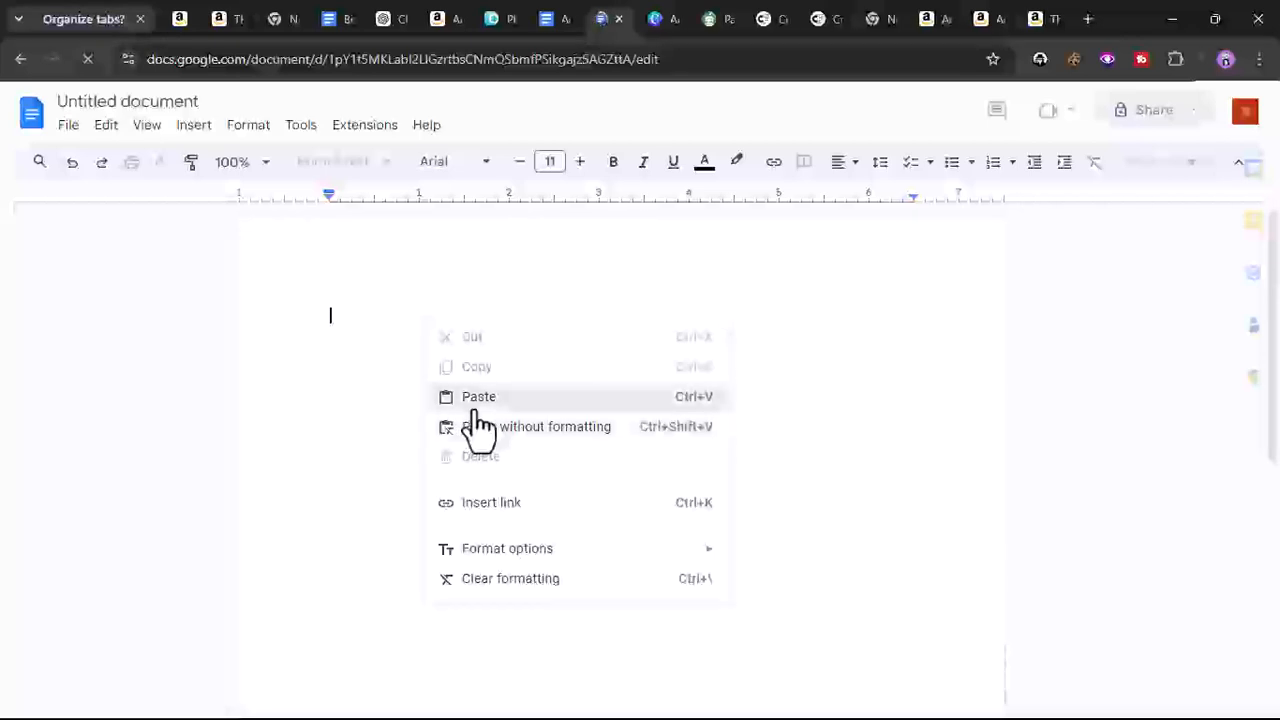
pyautogui.click(475, 404)
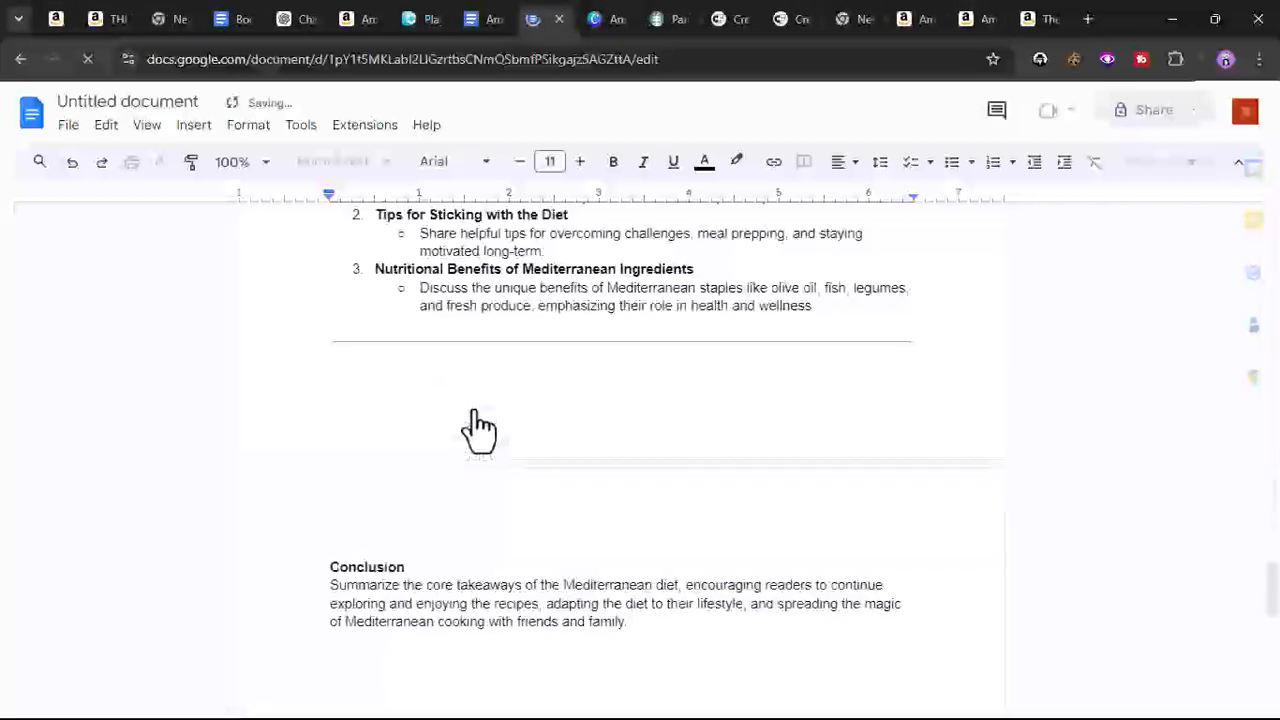
pyautogui.click(222, 164)
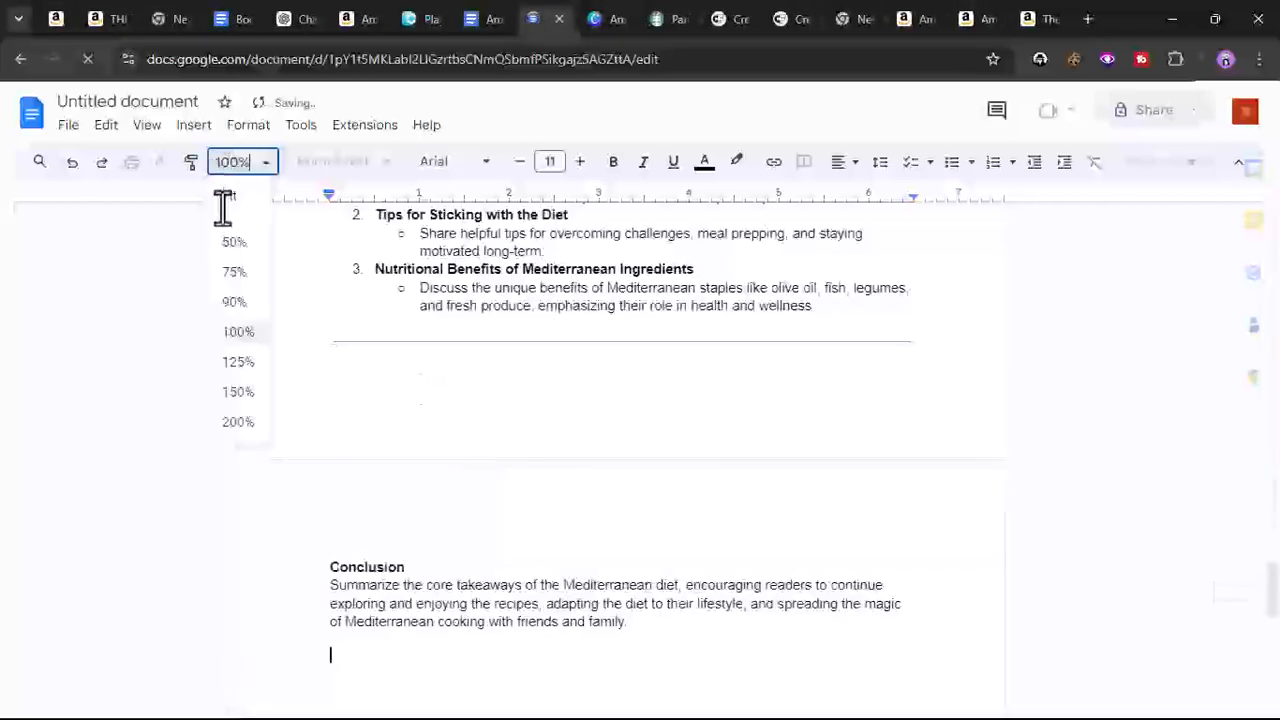
pyautogui.click(226, 246)
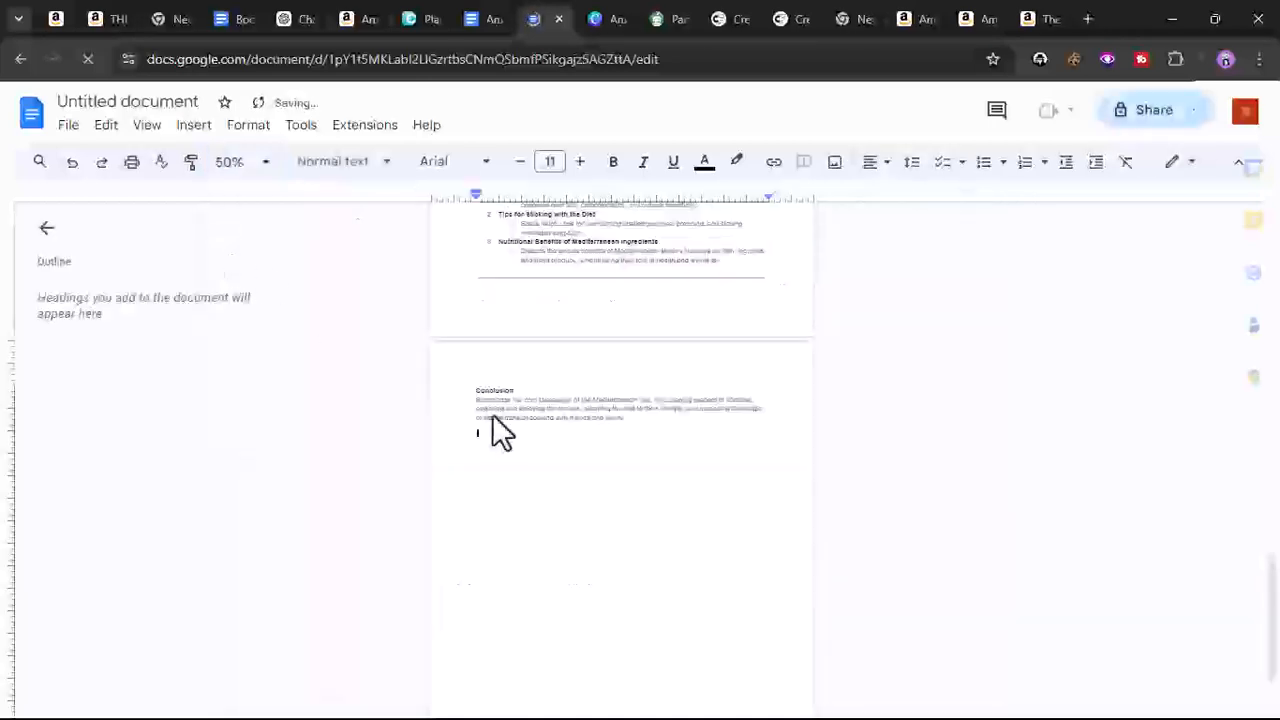
pyautogui.scroll(15, 493, 413)
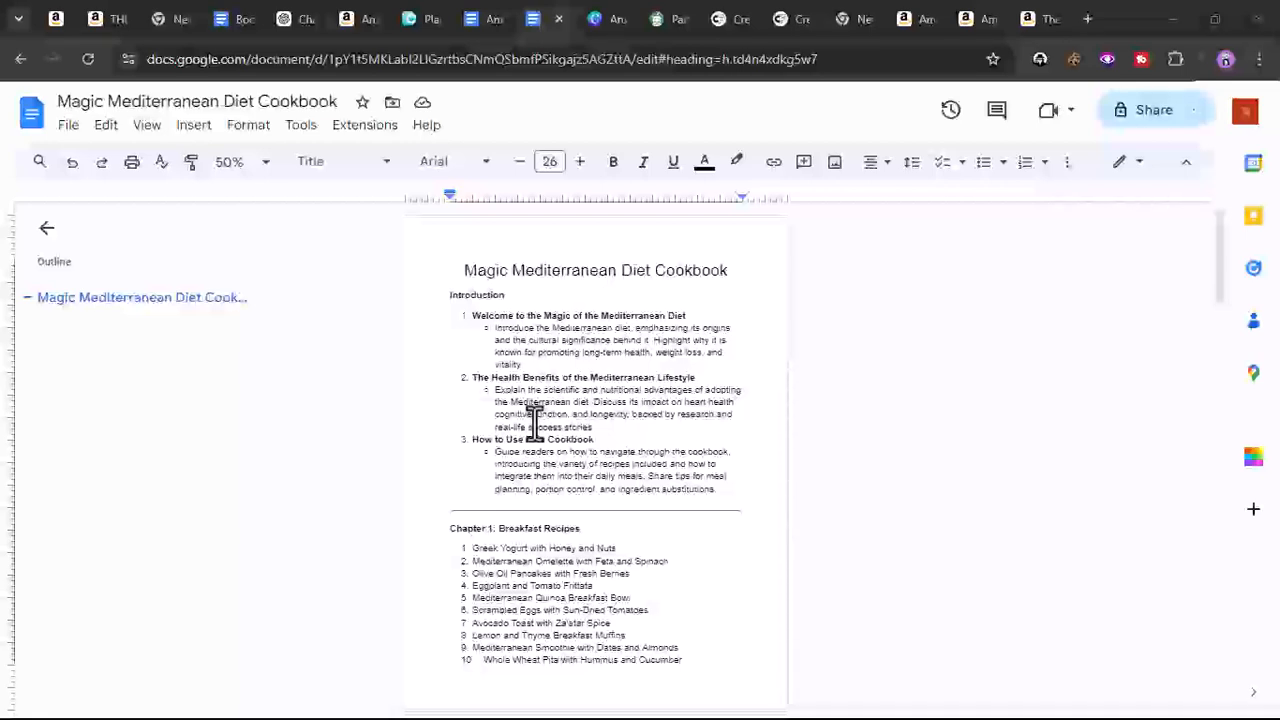
# - Insert two page breaks after the title so the Introduction starts on a new page
pyautogui.click(443, 298)
pyautogui.hotkey('ctrl', 'Return')
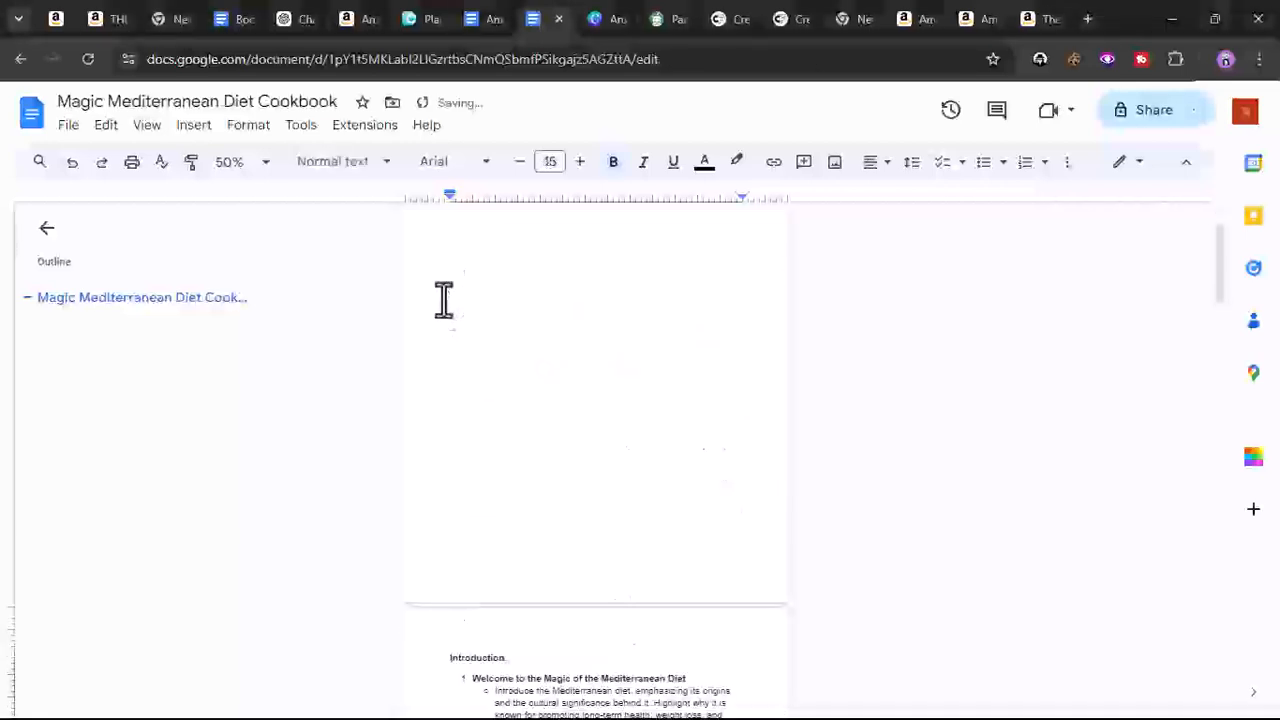
pyautogui.scroll(-2, 462, 310)
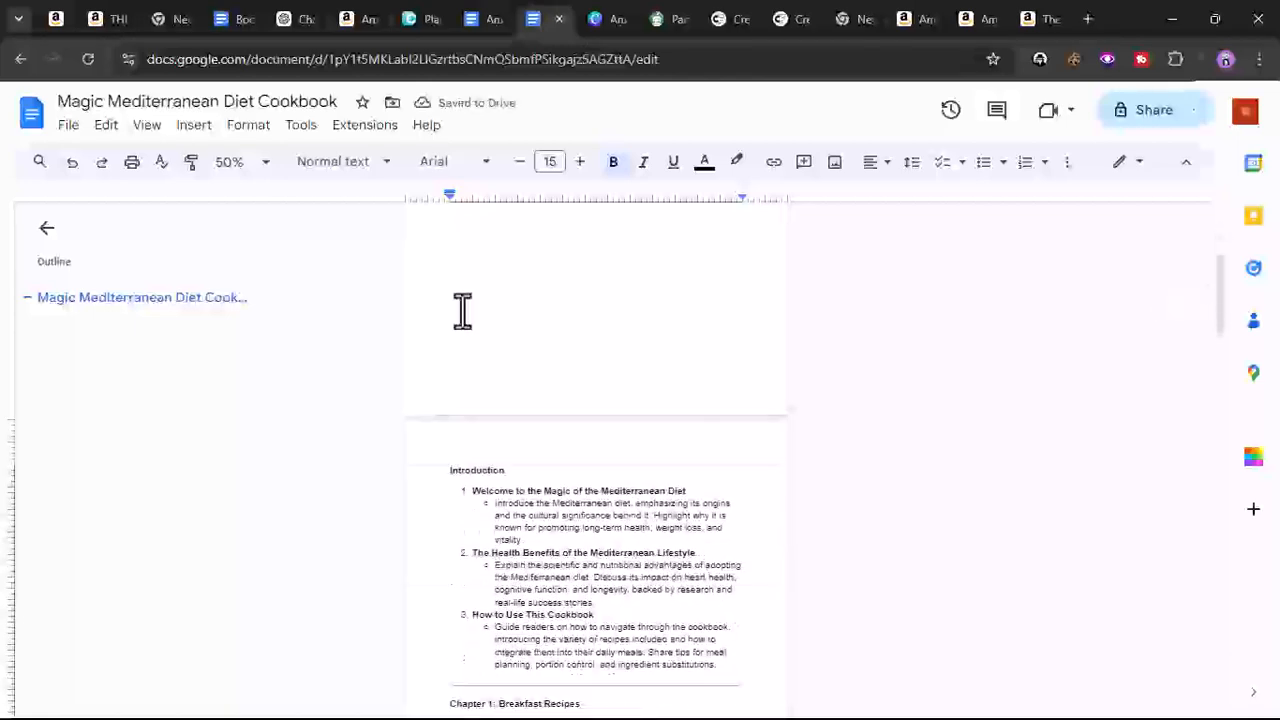
pyautogui.hotkey('ctrl', 'Return')
pyautogui.scroll(5, 462, 310)
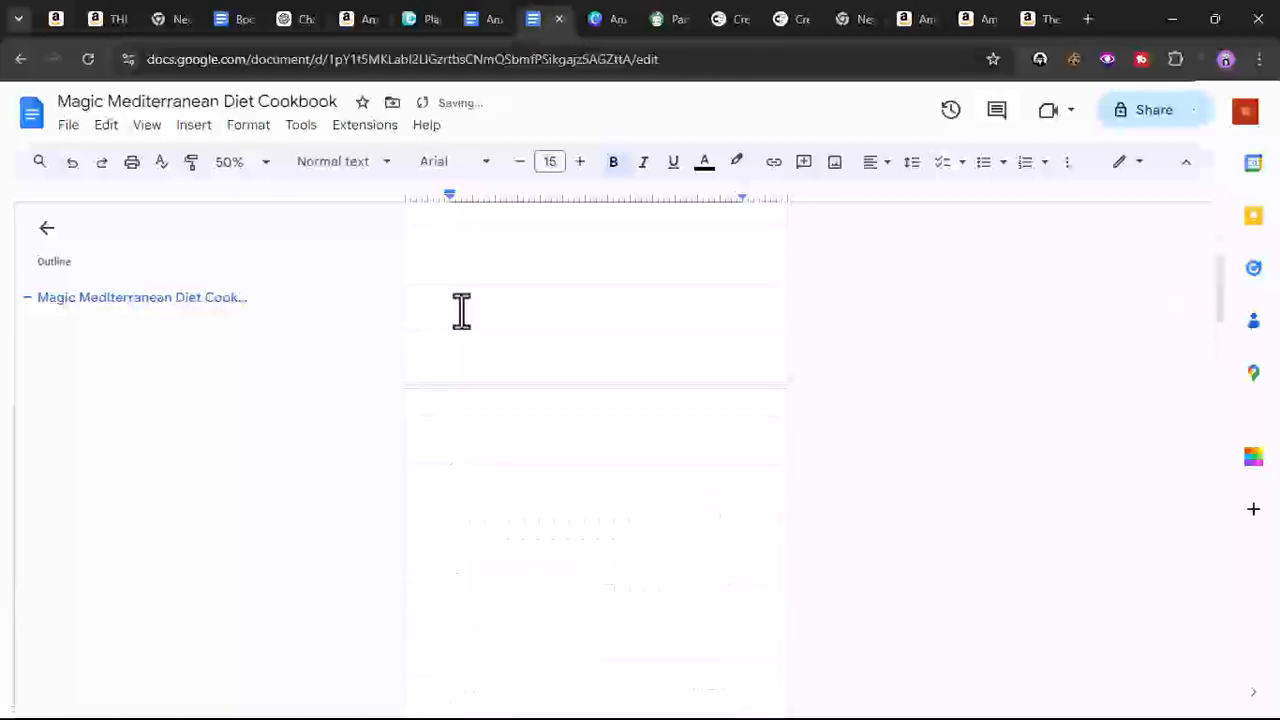
pyautogui.scroll(-4, 462, 310)
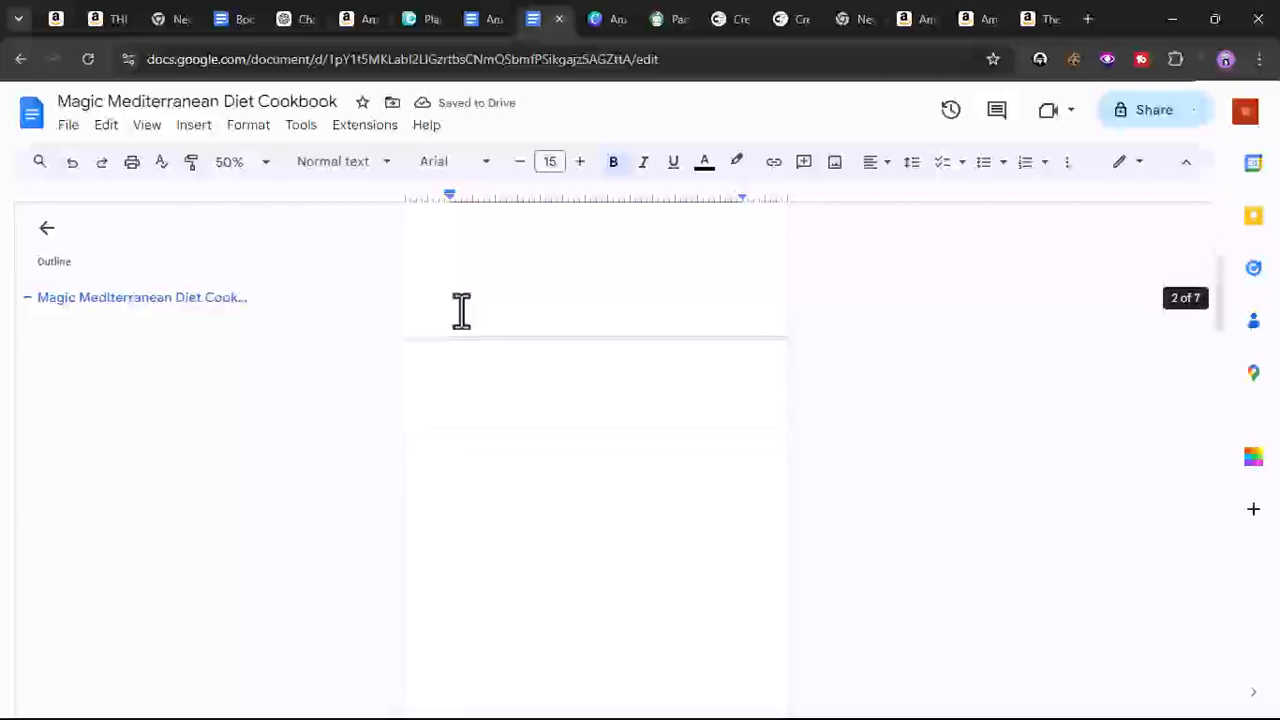
pyautogui.scroll(-4, 462, 310)
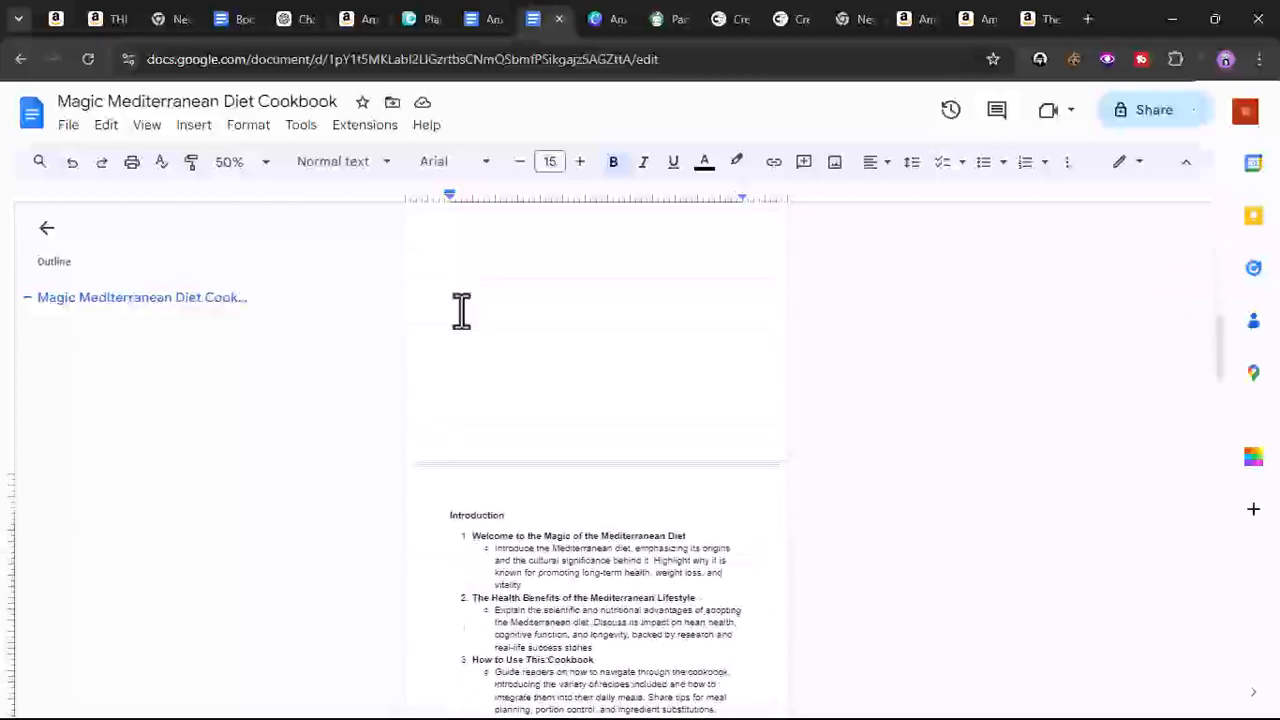
pyautogui.scroll(-4, 461, 310)
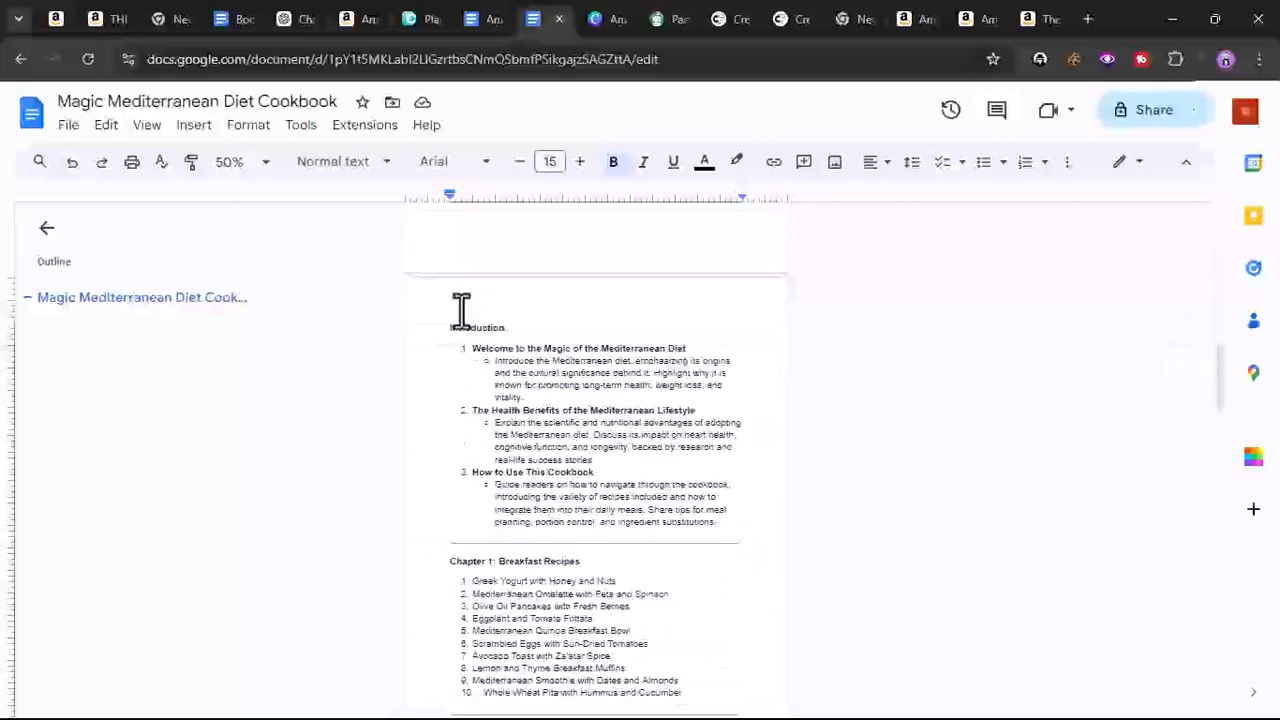
# - Copy the Welcome to the Magic of the Mediterranean Diet subheading and ask ChatGPT to write on it
pyautogui.tripleClick(503, 347)
pyautogui.rightClick(505, 347)
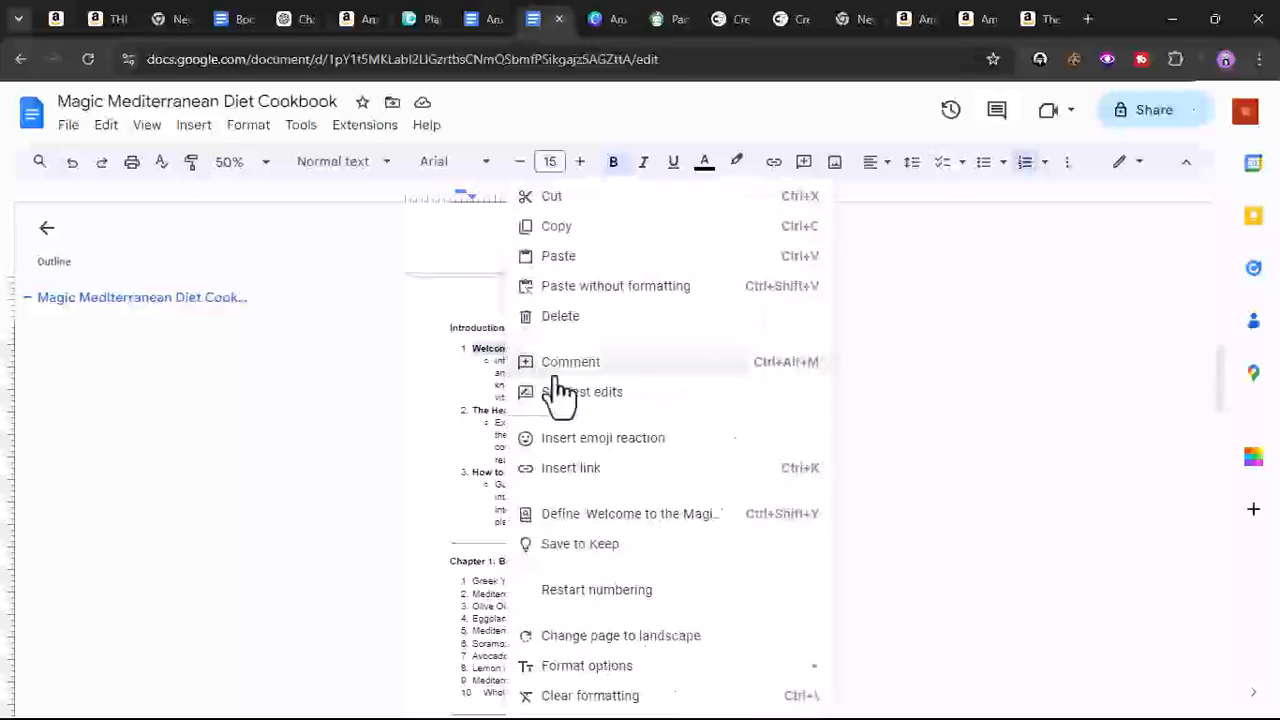
pyautogui.click(591, 231)
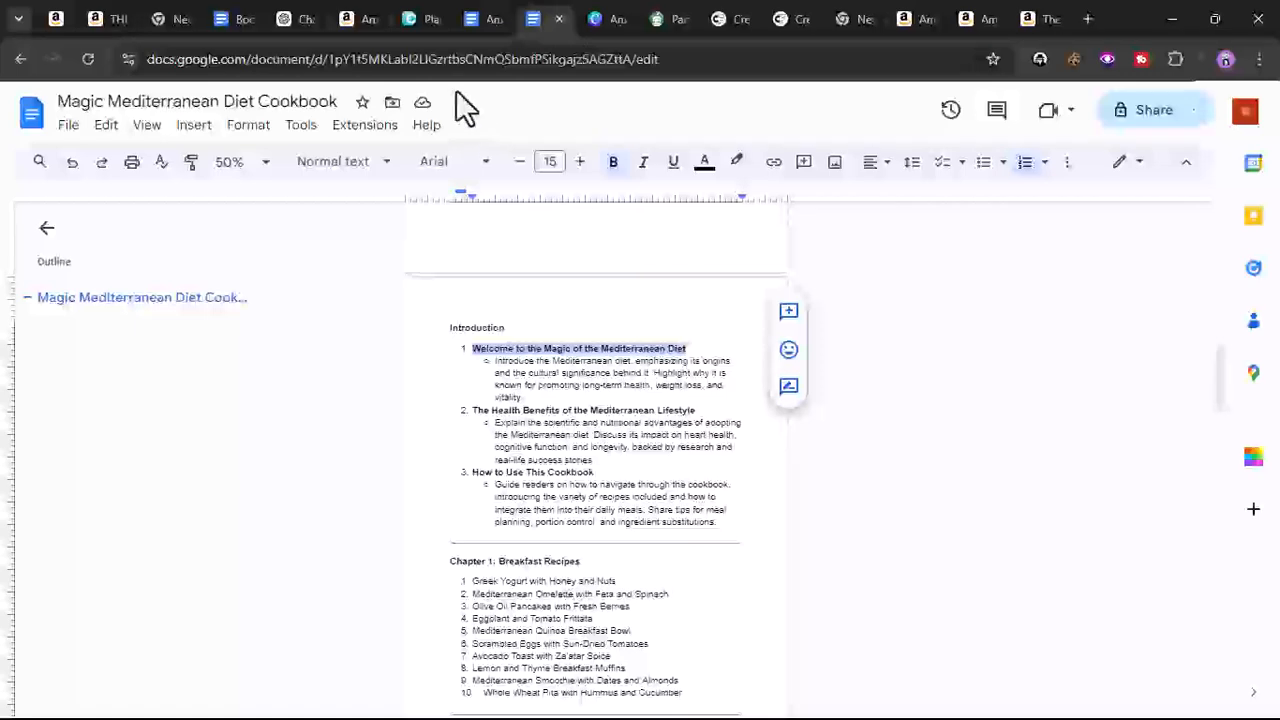
pyautogui.click(289, 30)
pyautogui.click(556, 664)
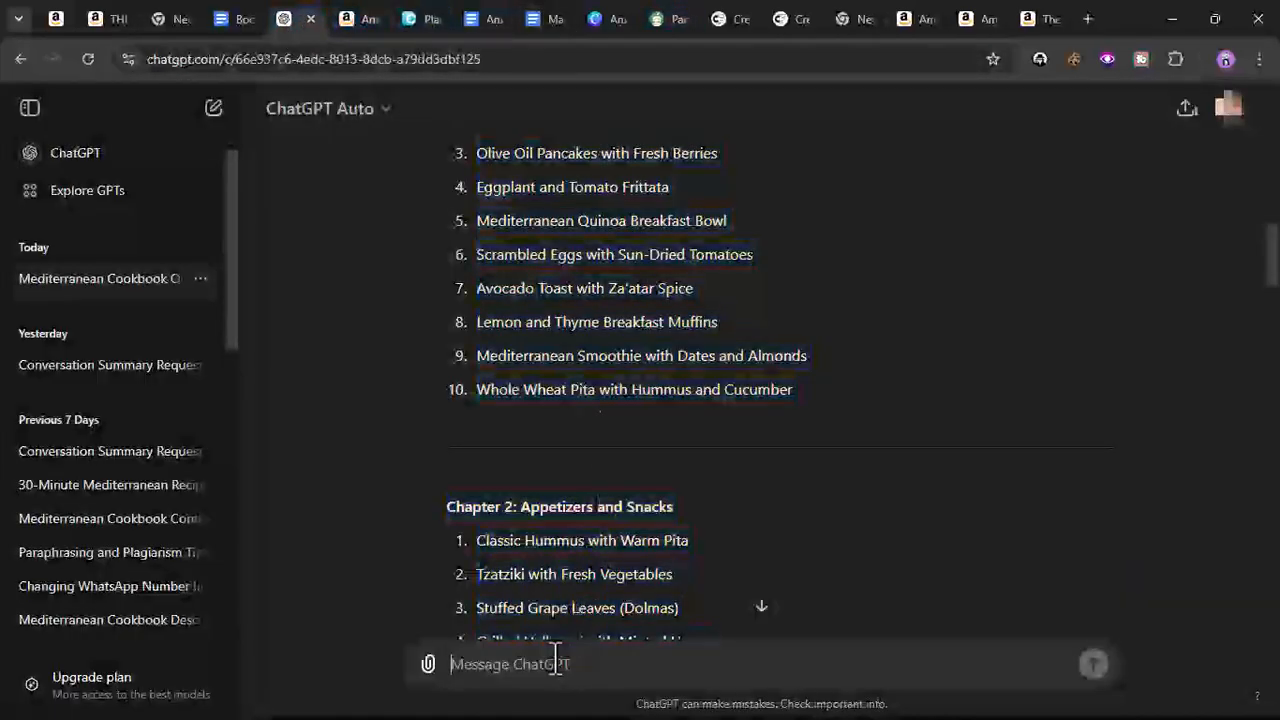
pyautogui.write('wr')
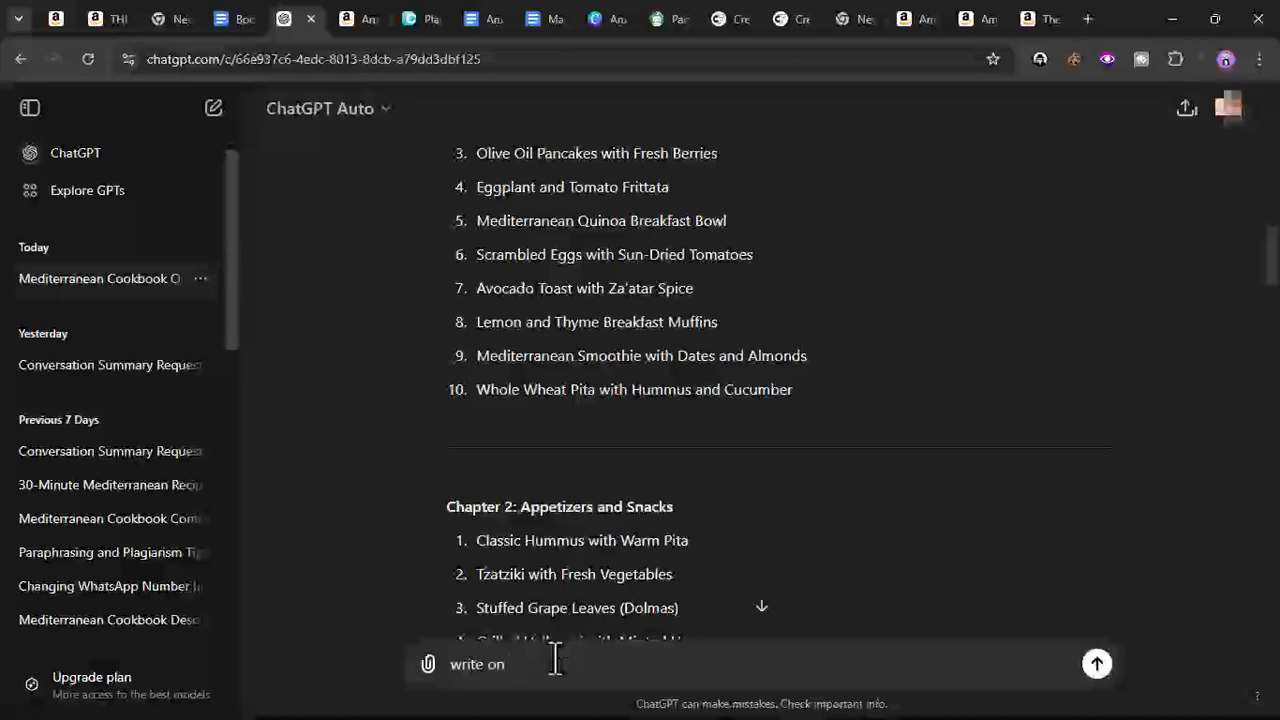
pyautogui.write('ite on')
pyautogui.hotkey('ctrl', 'v')
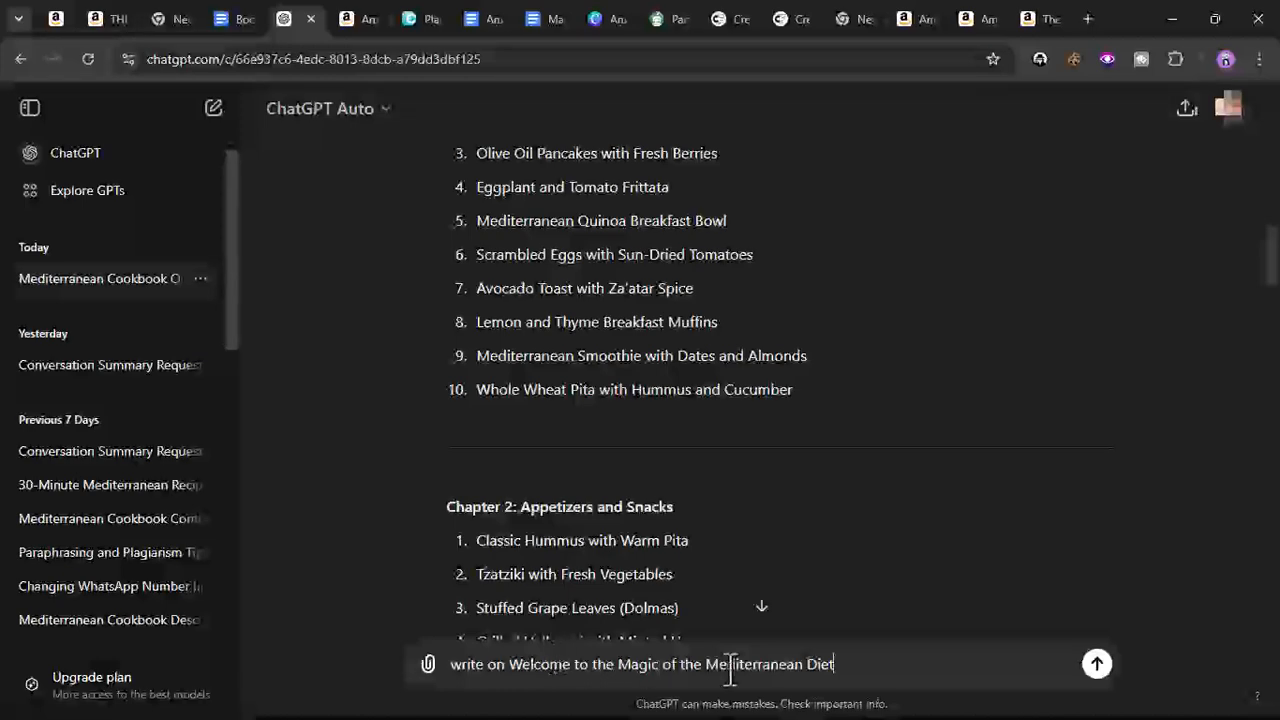
pyautogui.click(1097, 664)
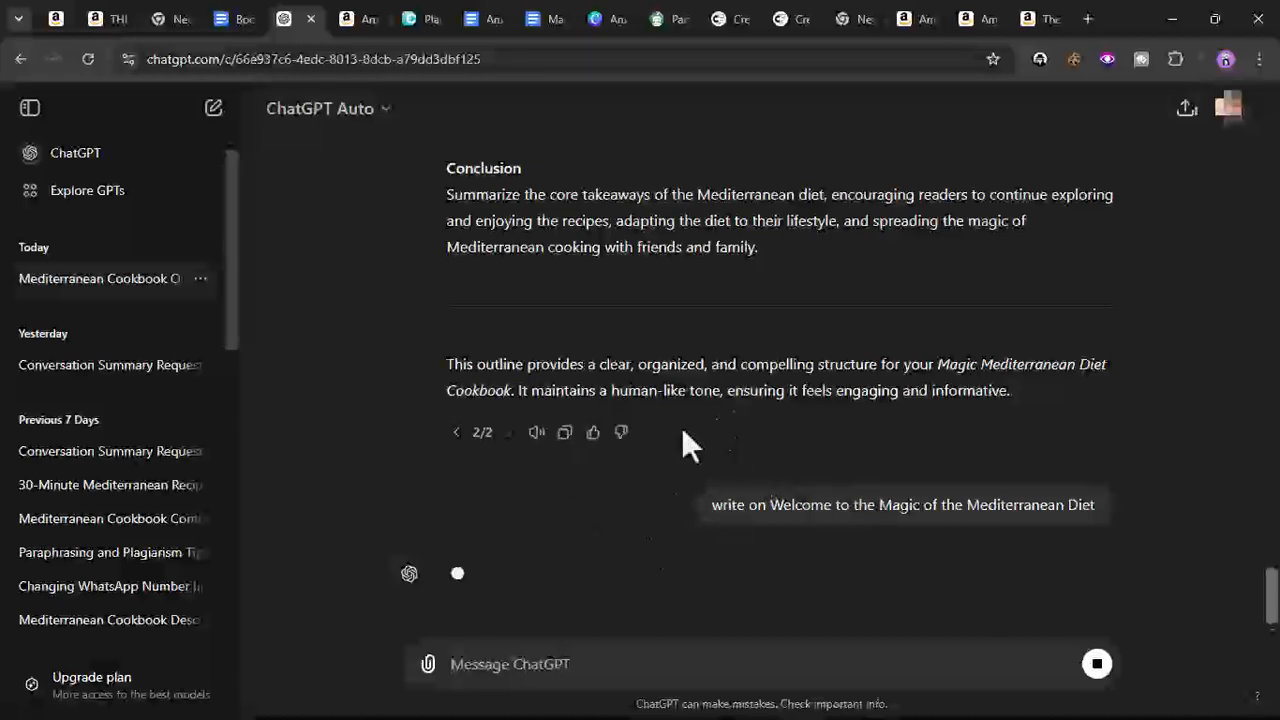
# - Copy The Health Benefits of the Mediterranean Lifestyle subheading into ChatGPT's message box, prefixed with "write on"
pyautogui.click(236, 22)
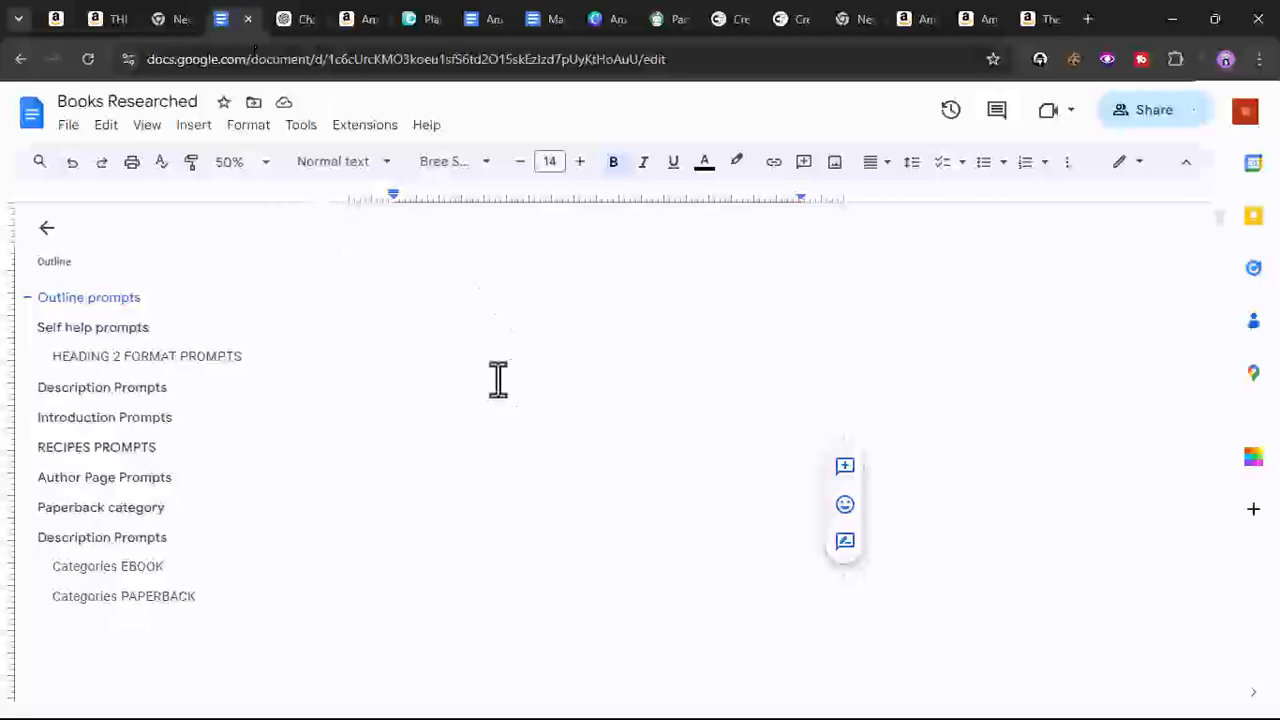
pyautogui.click(540, 20)
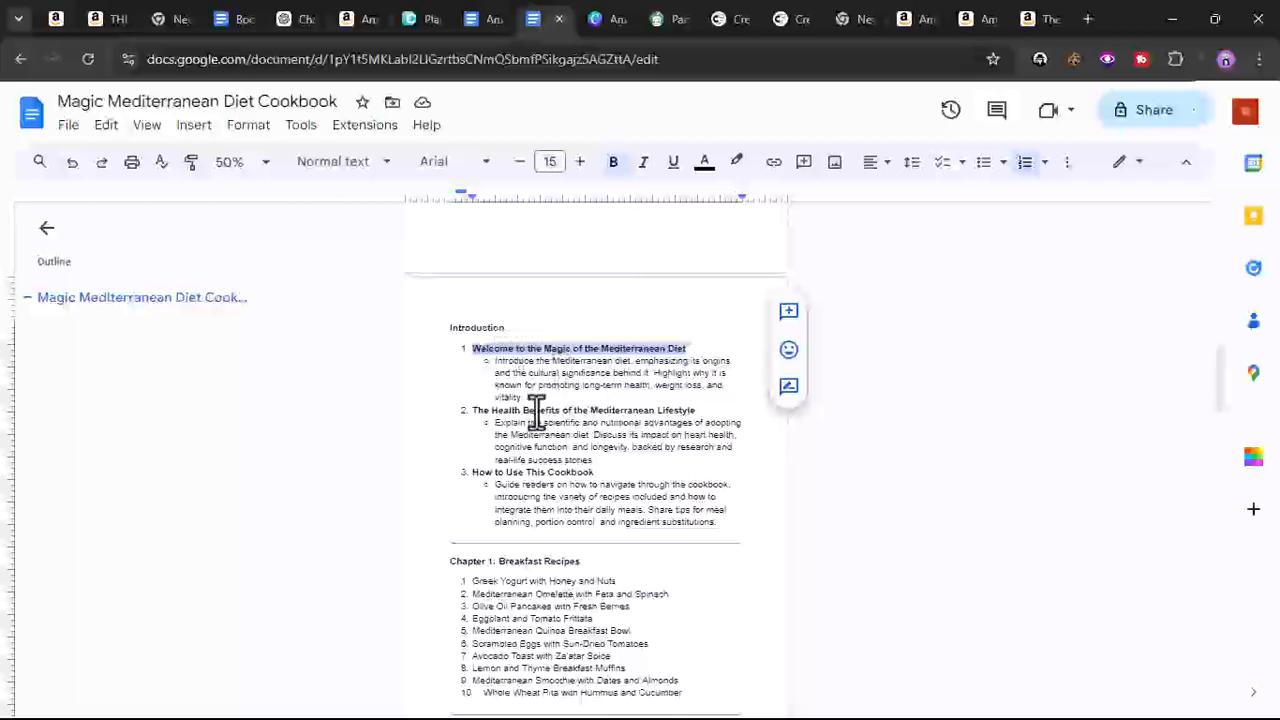
pyautogui.tripleClick(537, 410)
pyautogui.rightClick(535, 413)
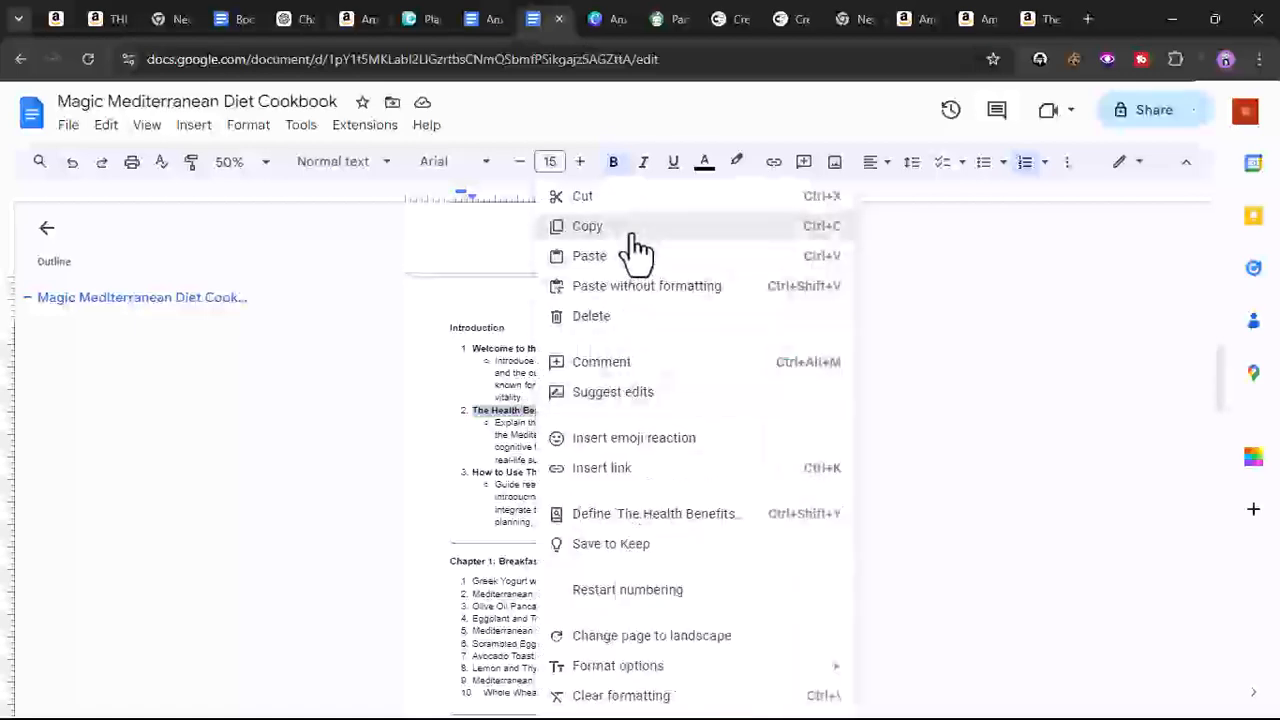
pyautogui.click(633, 232)
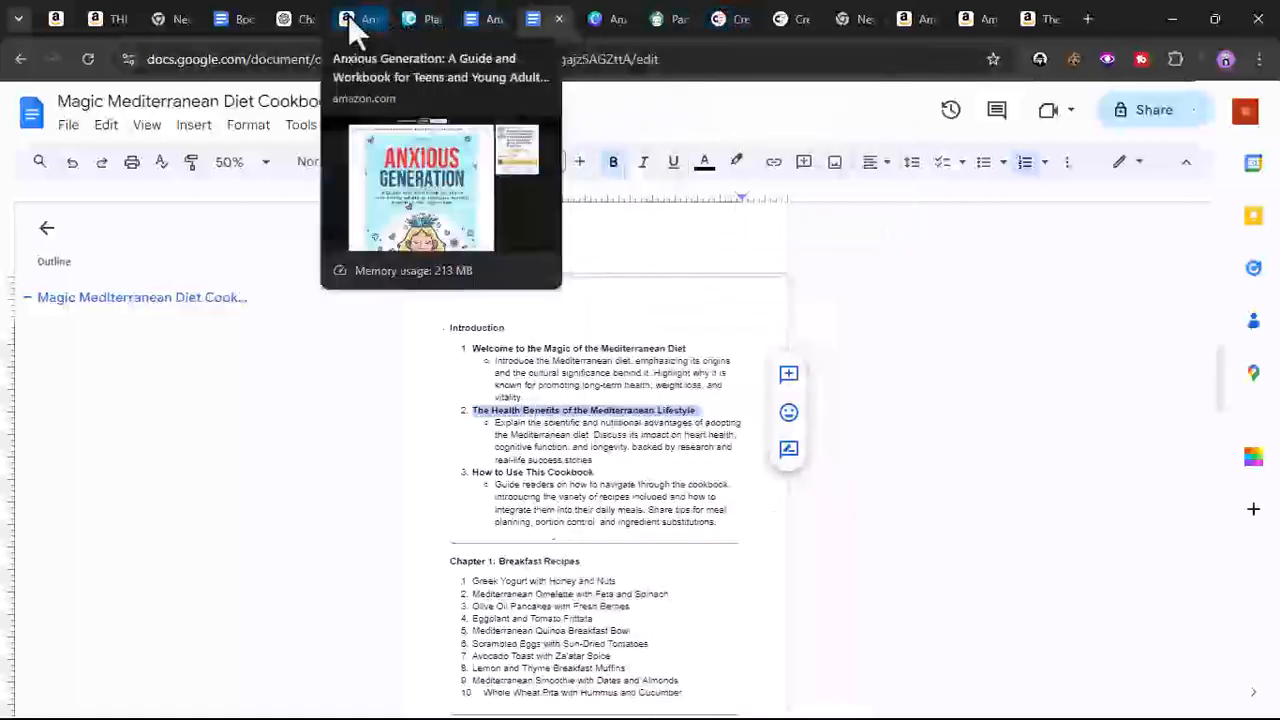
pyautogui.click(297, 20)
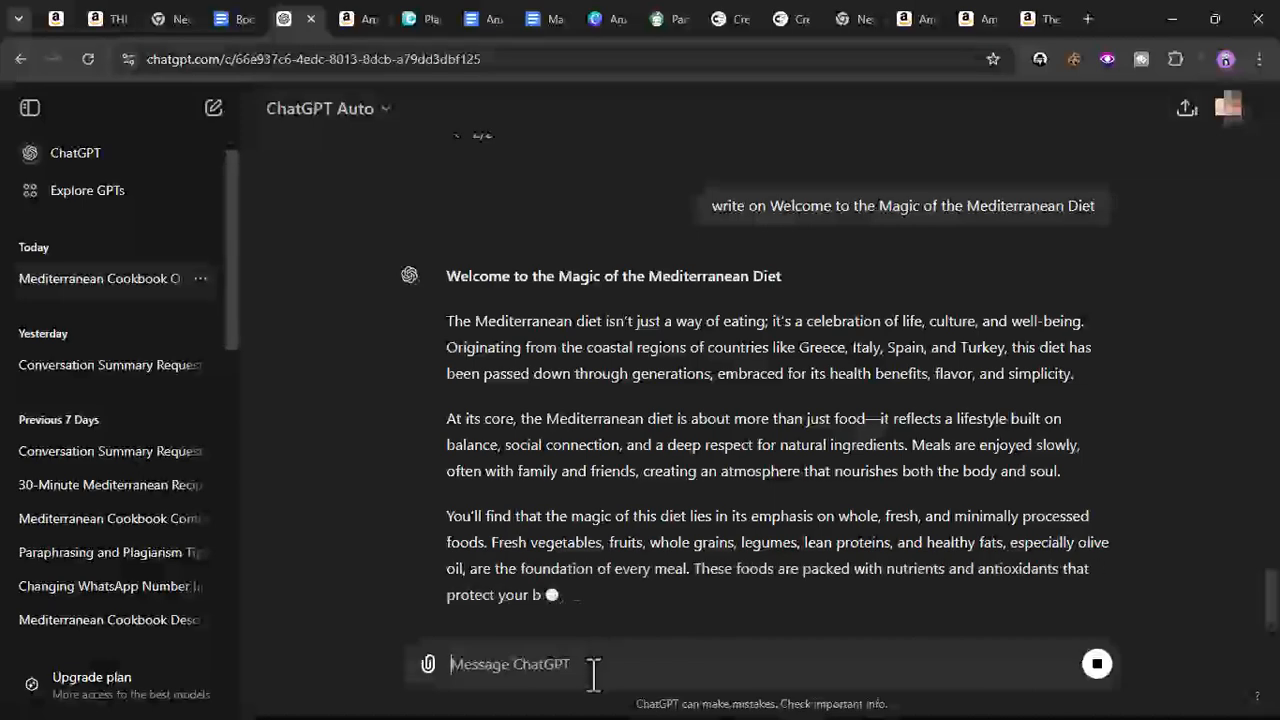
pyautogui.rightClick(528, 664)
pyautogui.click(673, 460)
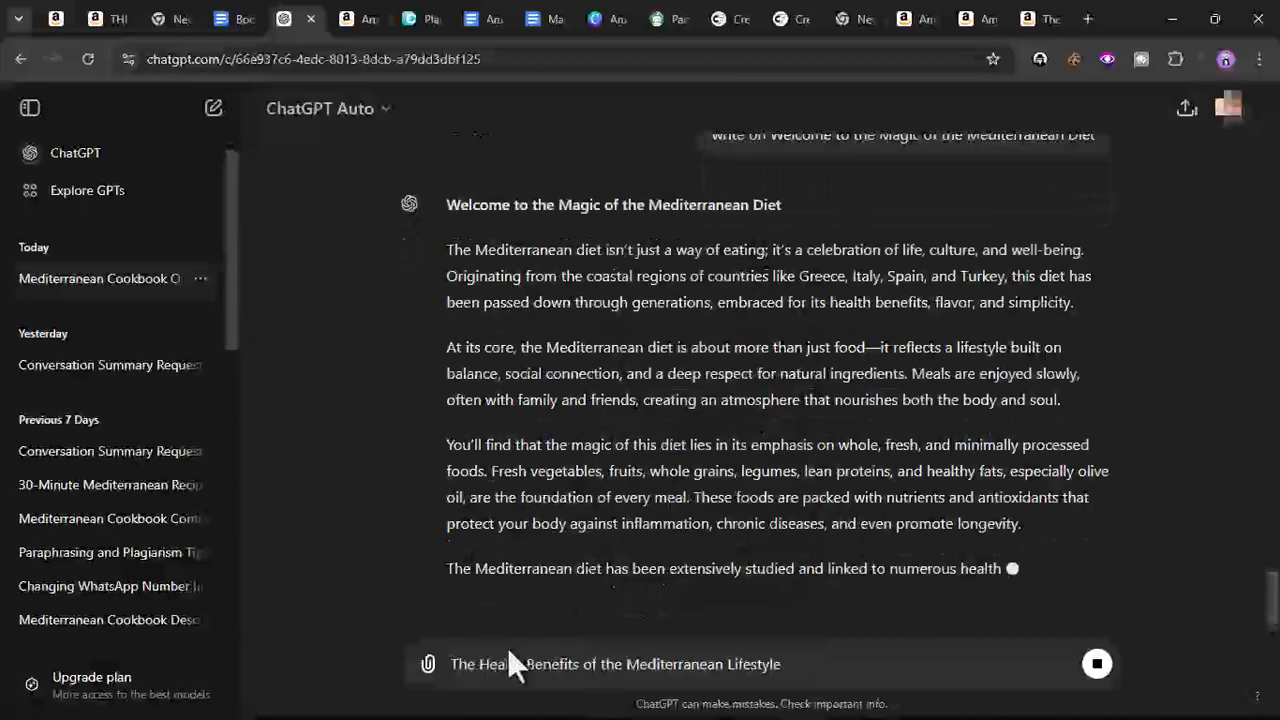
pyautogui.click(453, 664)
pyautogui.write('write on')
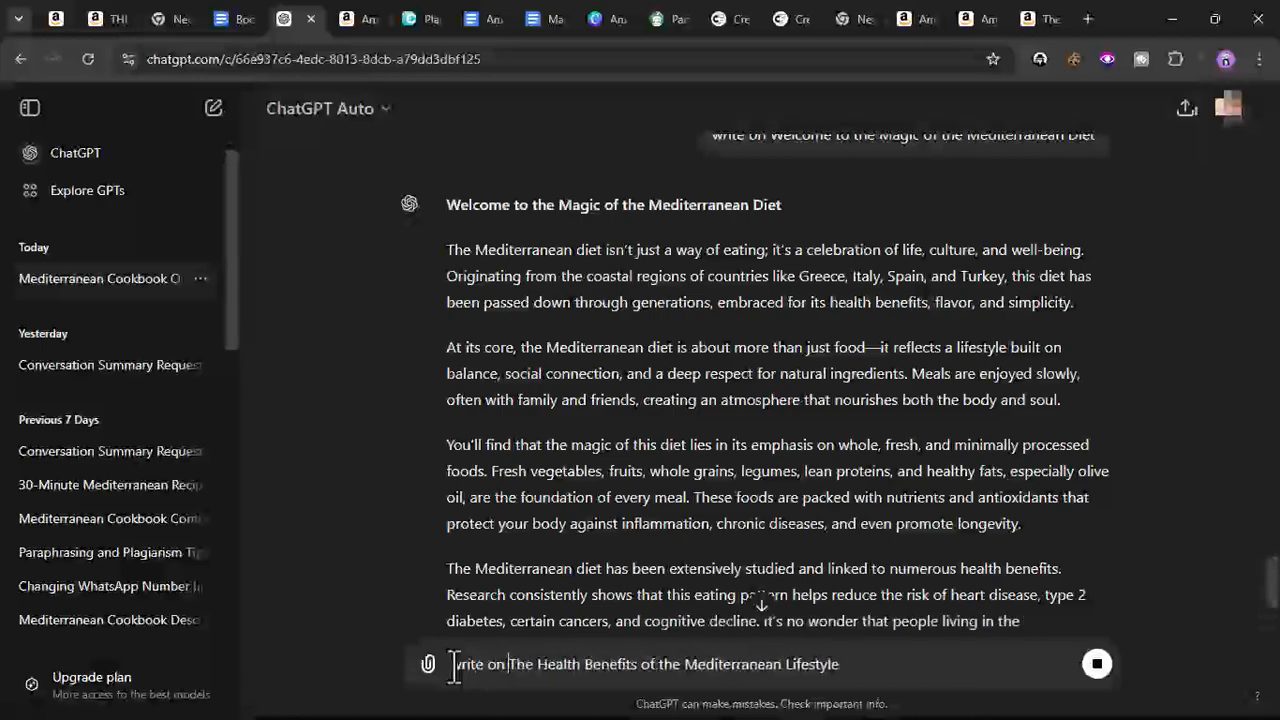
# - Select and copy ChatGPT's full Welcome to the Magic of the Mediterranean Diet response
pyautogui.scroll(-3, 517, 558)
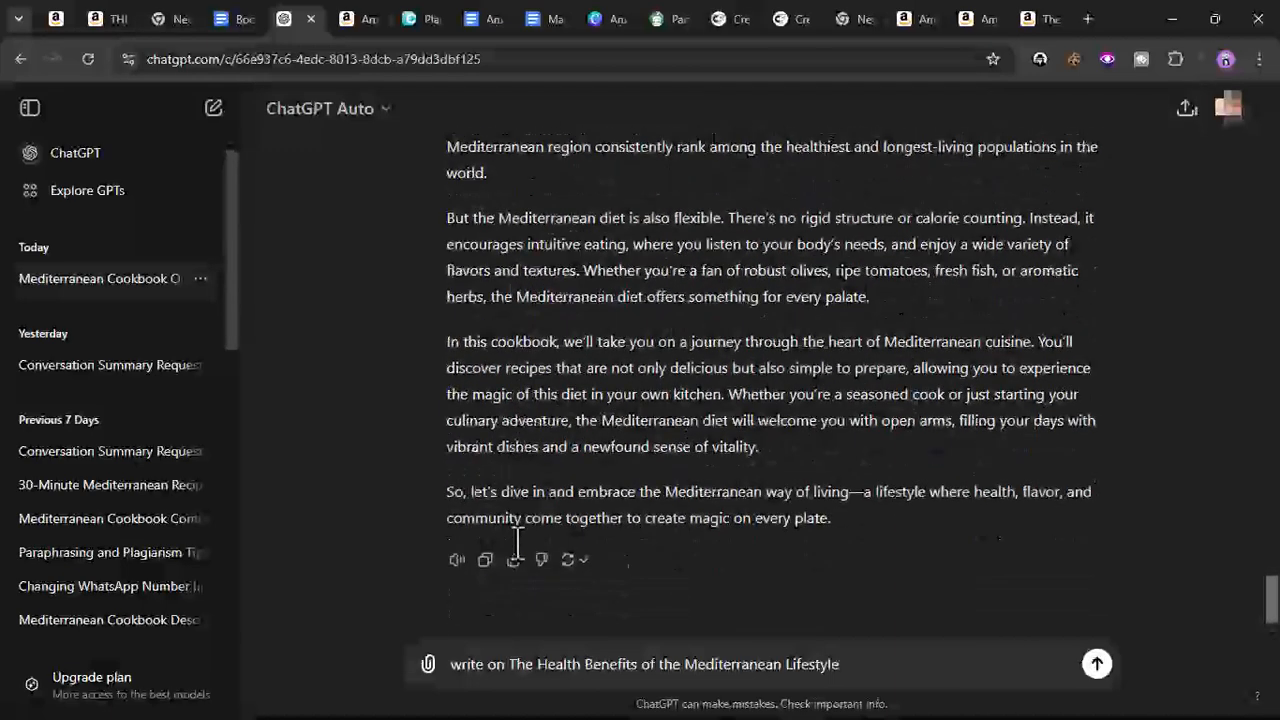
pyautogui.scroll(5, 597, 485)
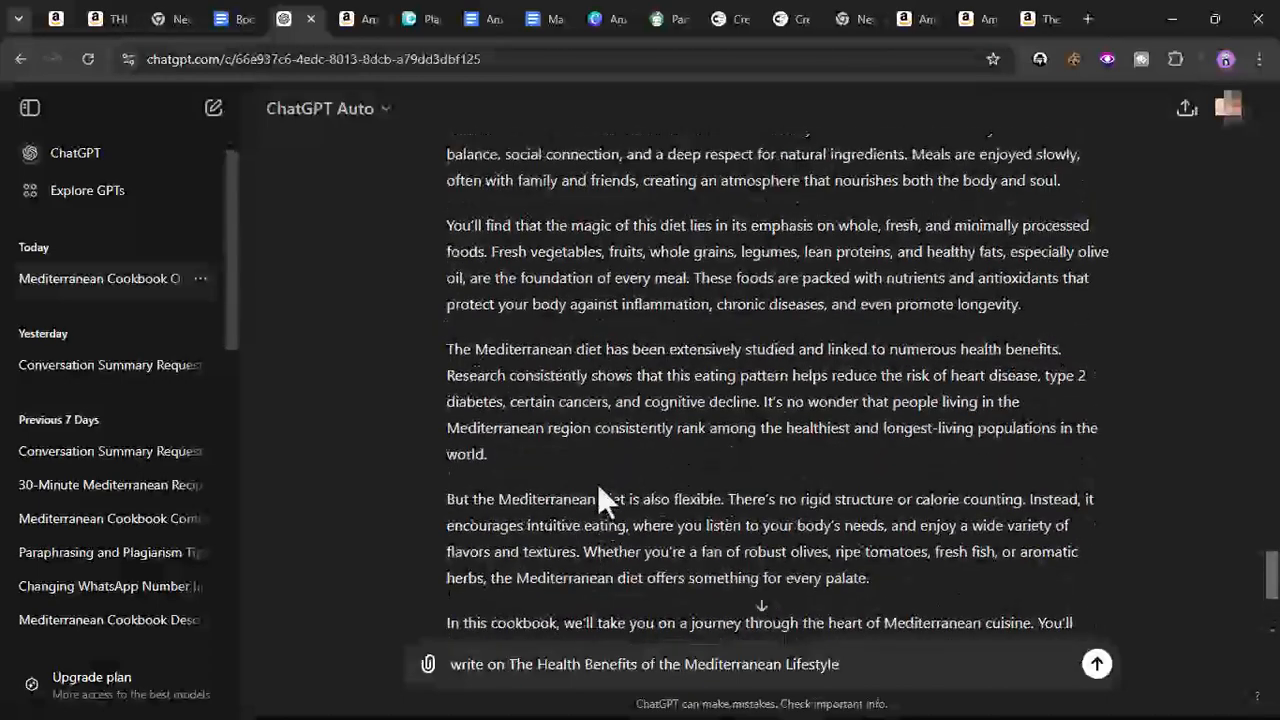
pyautogui.moveTo(446, 254); pyautogui.dragTo(833, 664)
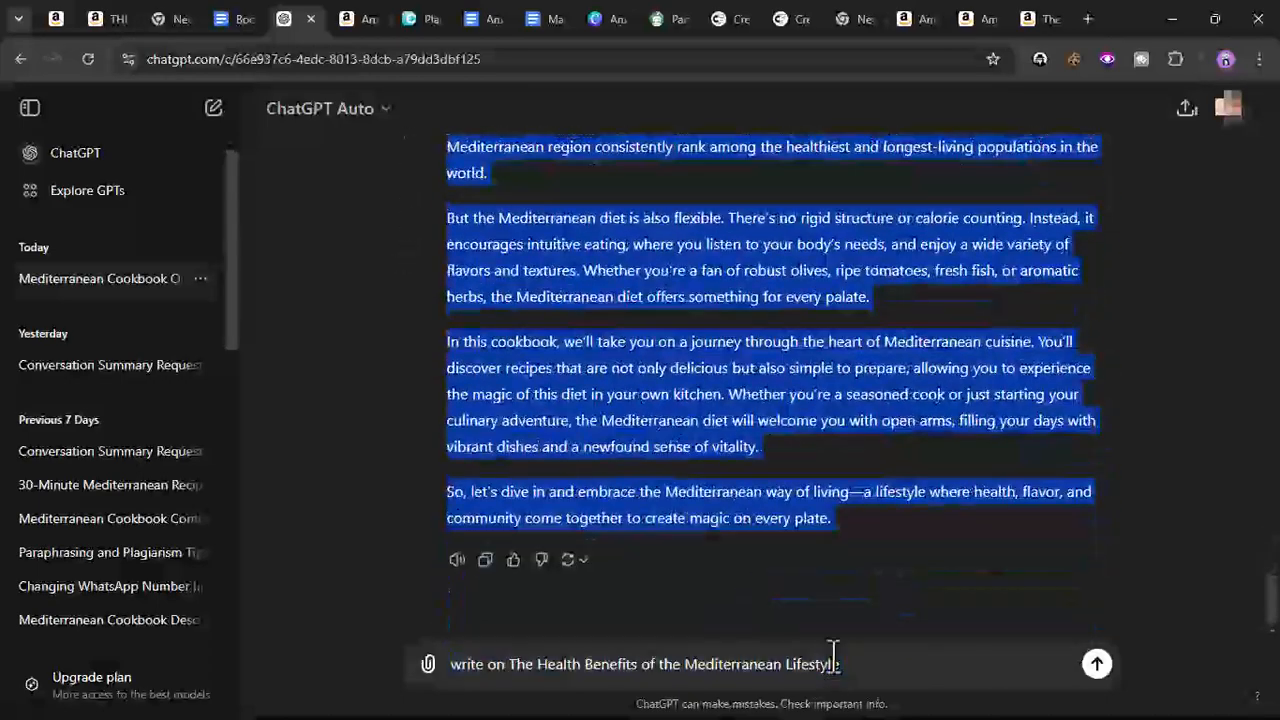
pyautogui.rightClick(866, 516)
pyautogui.click(432, 269)
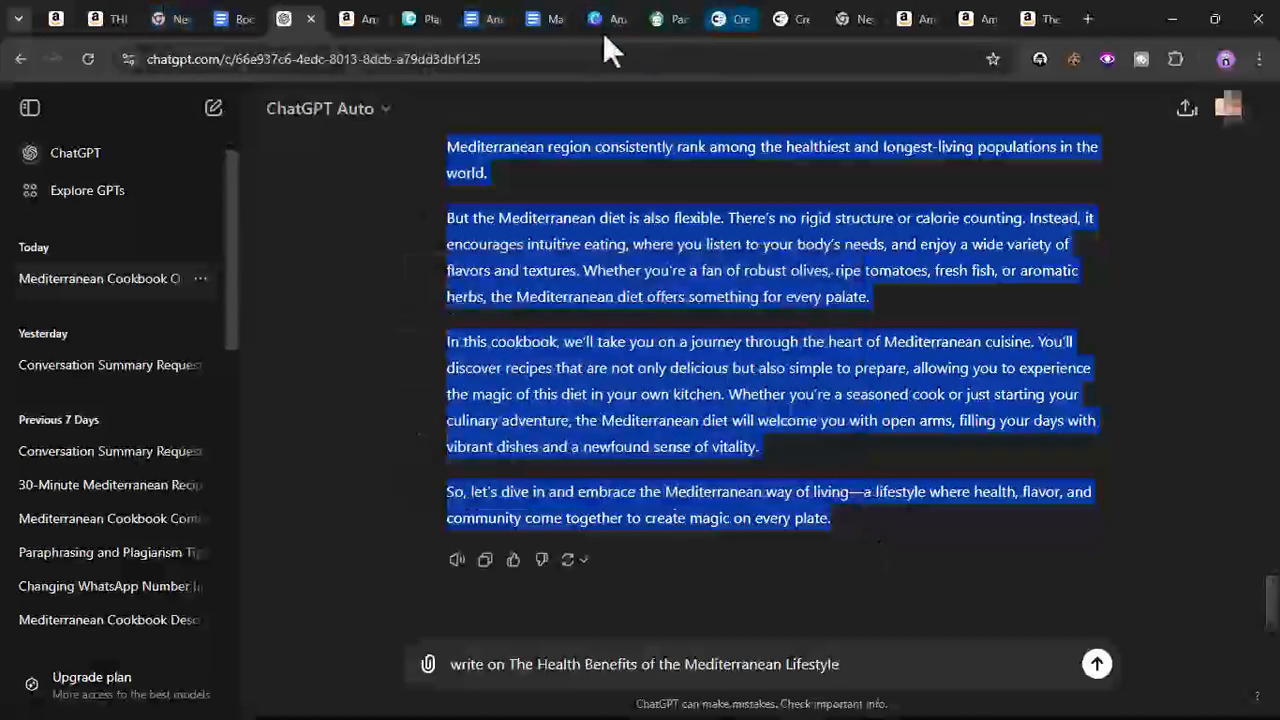
# - Paste the copied response onto the blank page after the title, then undo the paste
pyautogui.click(533, 20)
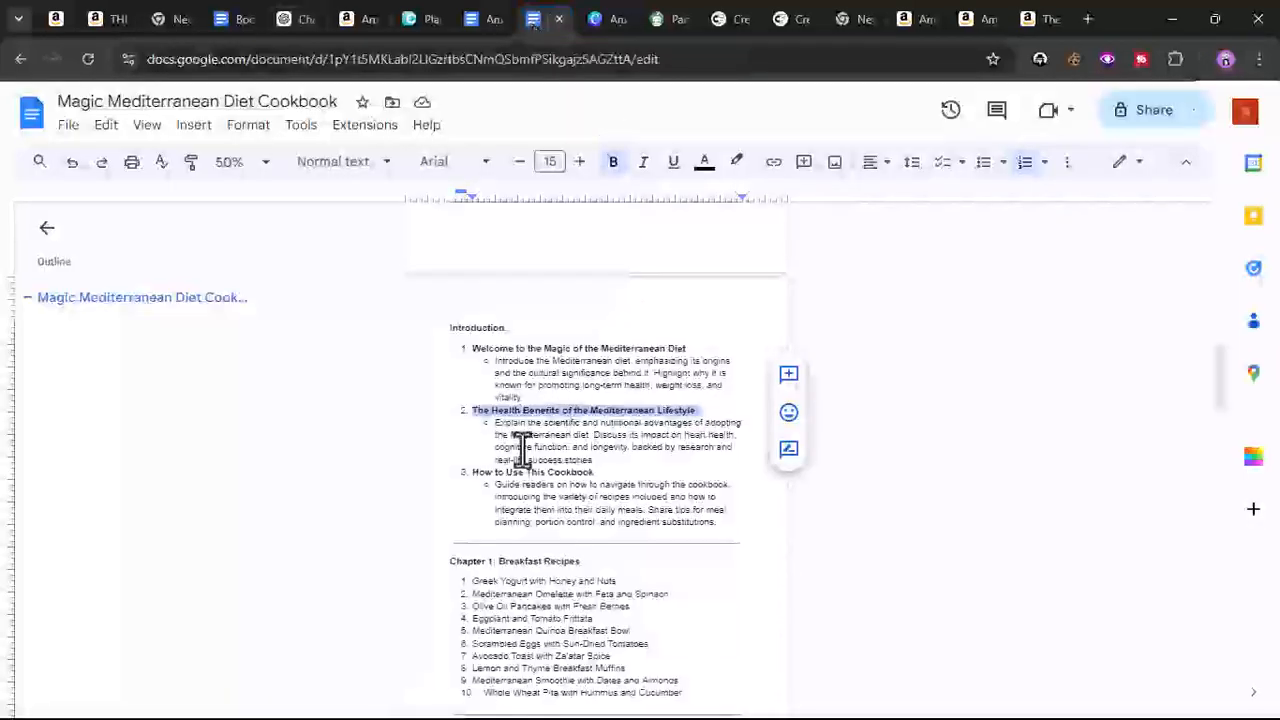
pyautogui.scroll(5, 521, 450)
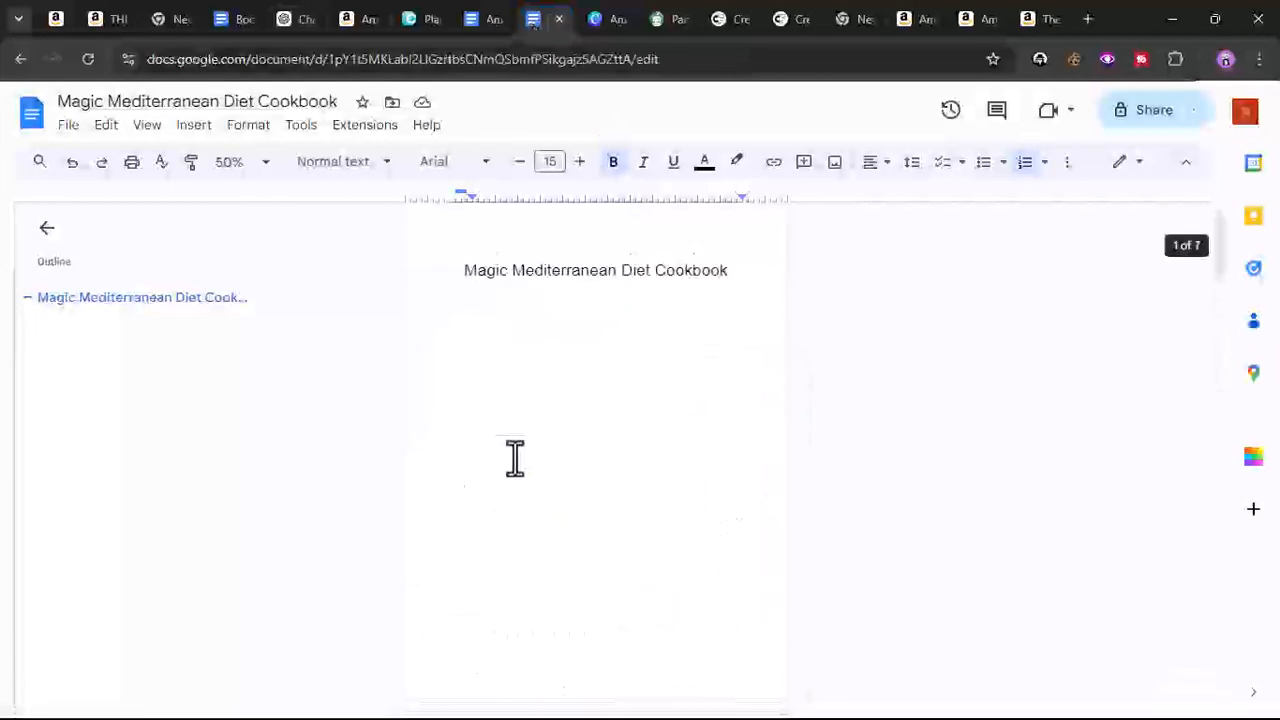
pyautogui.scroll(-3, 515, 459)
pyautogui.click(492, 391)
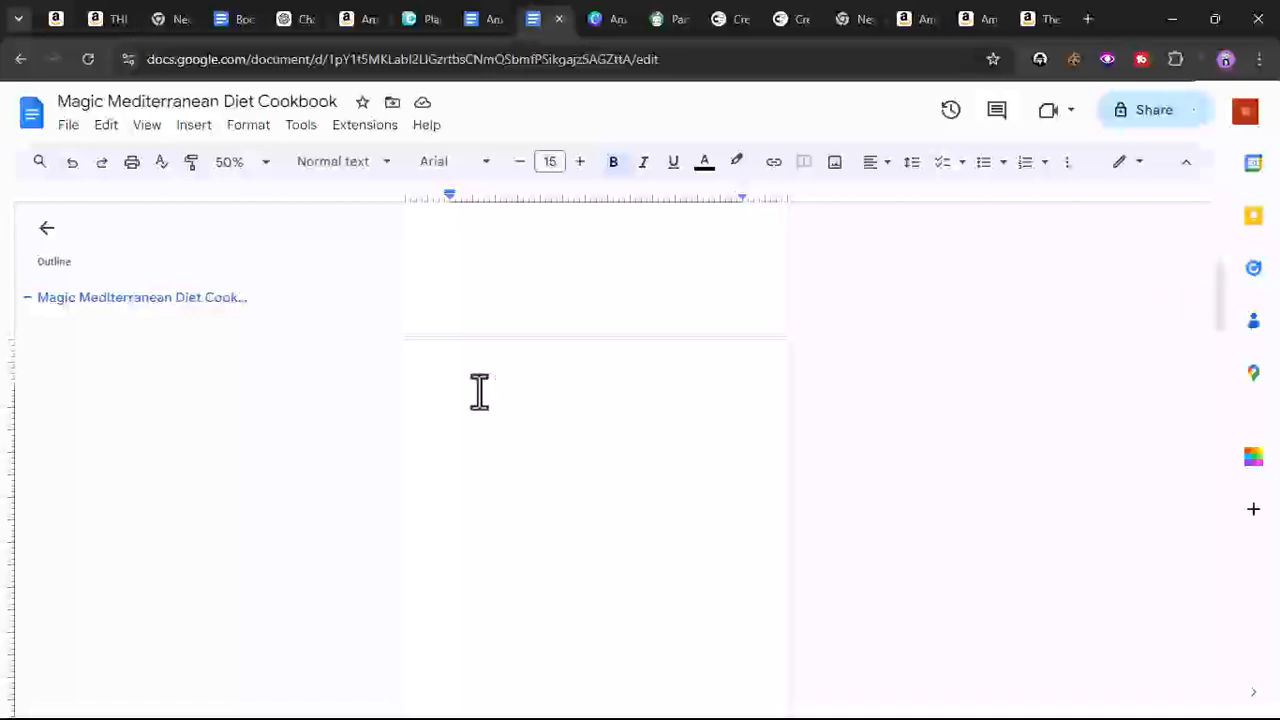
pyautogui.rightClick(471, 390)
pyautogui.click(523, 478)
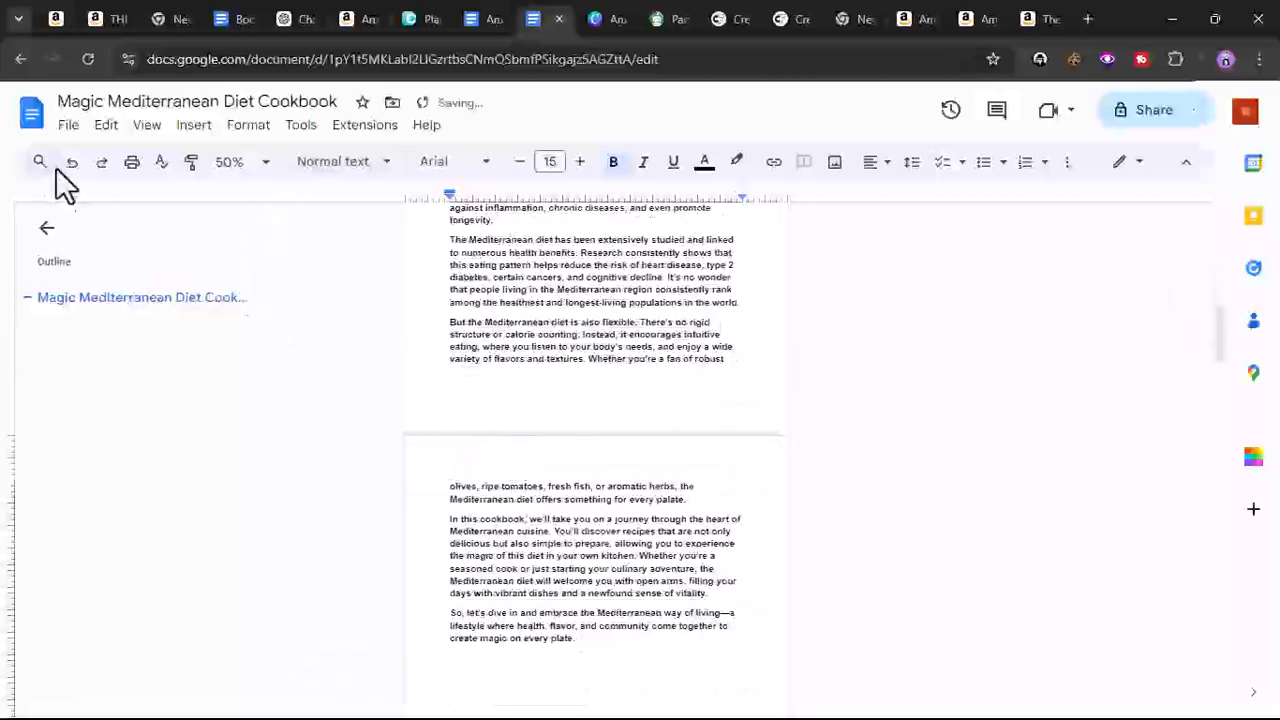
pyautogui.hotkey('ctrl', 'z')
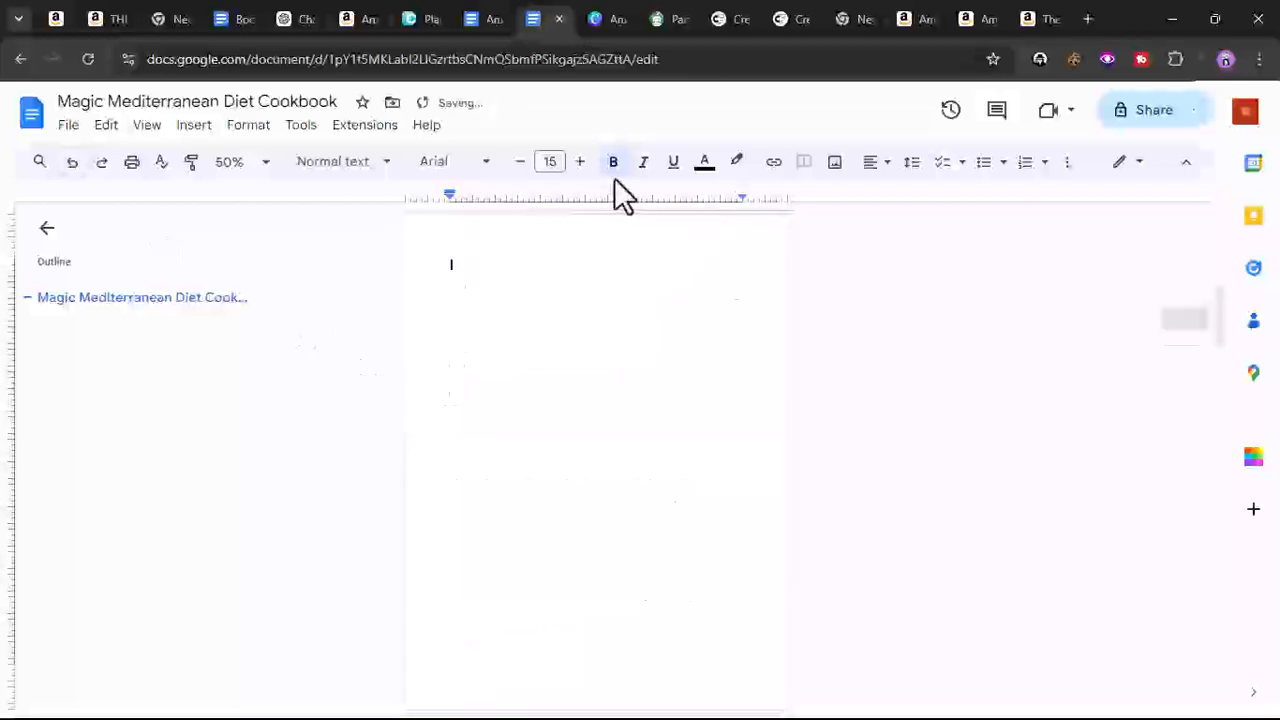
# - Reduce the font size to 13, paste the response again, and undo it
pyautogui.click(520, 162)
pyautogui.click(520, 162)
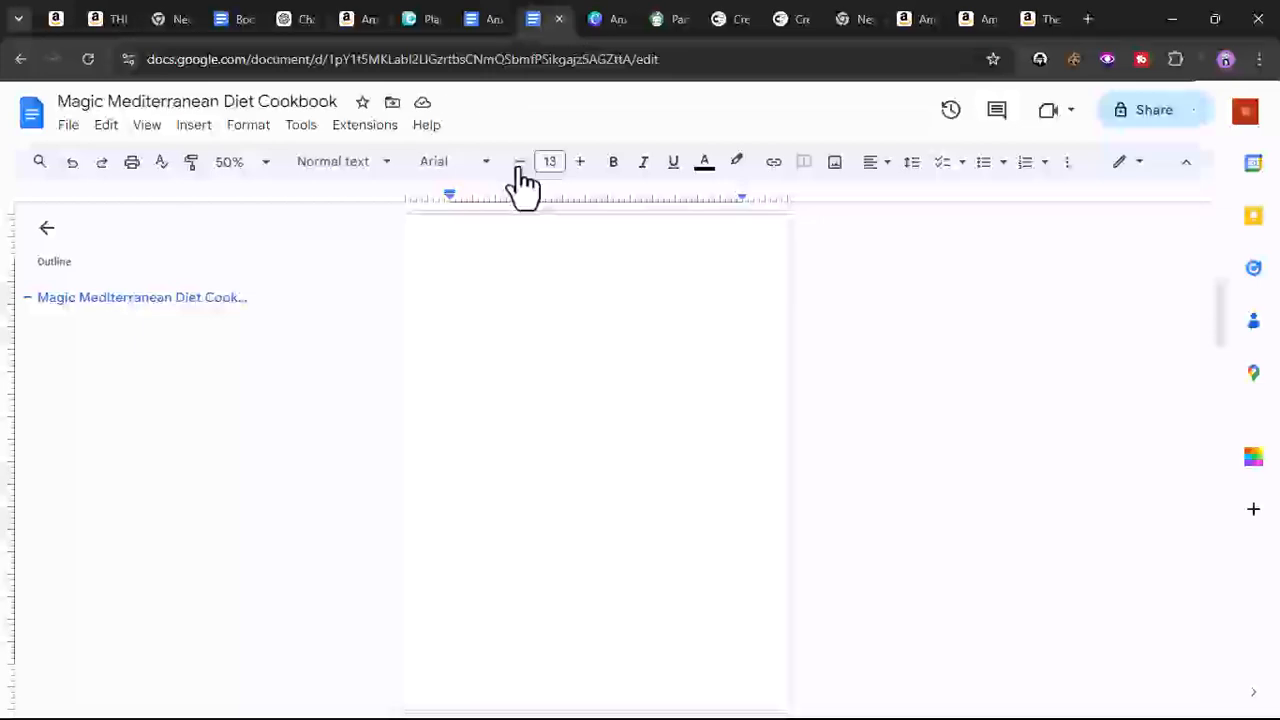
pyautogui.rightClick(458, 270)
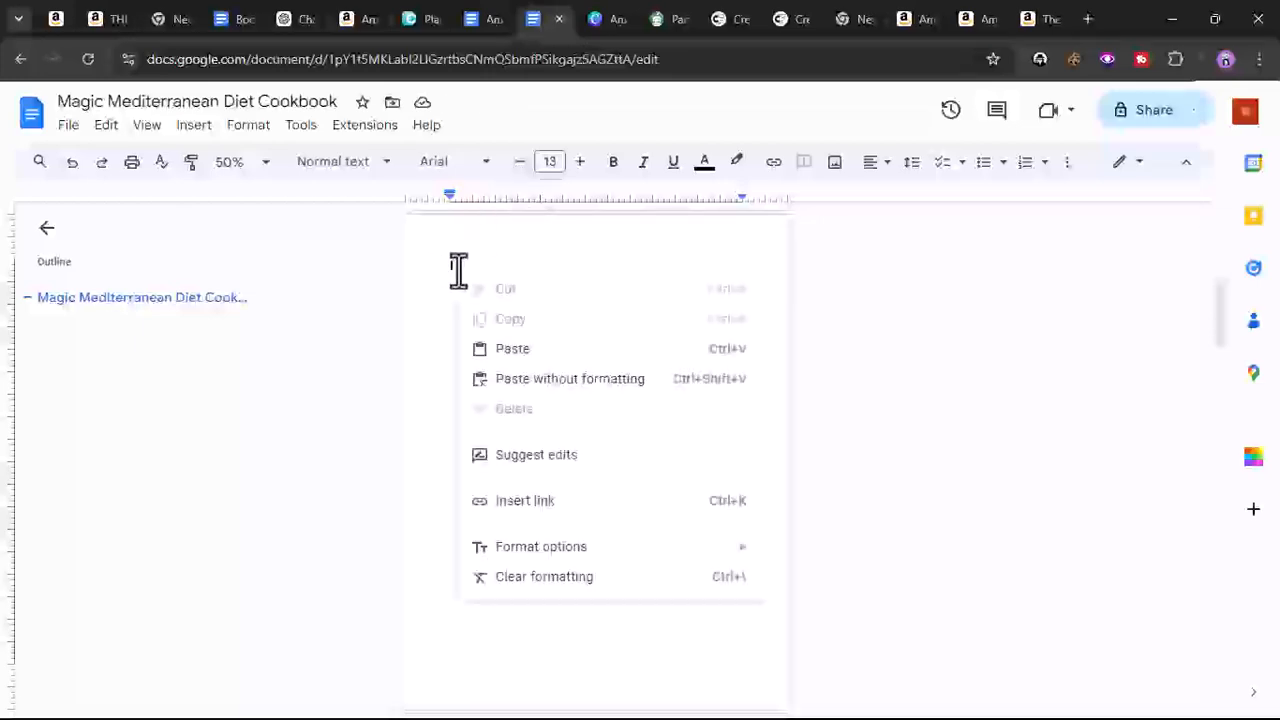
pyautogui.click(477, 348)
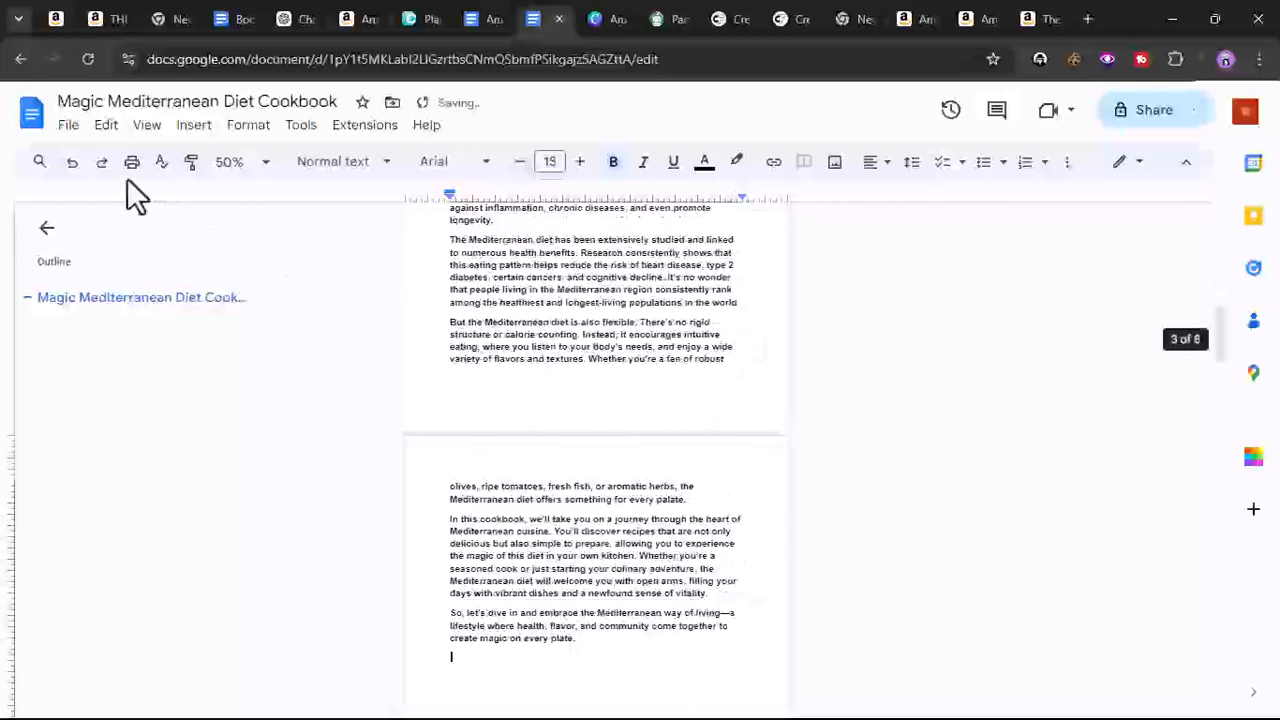
pyautogui.click(71, 164)
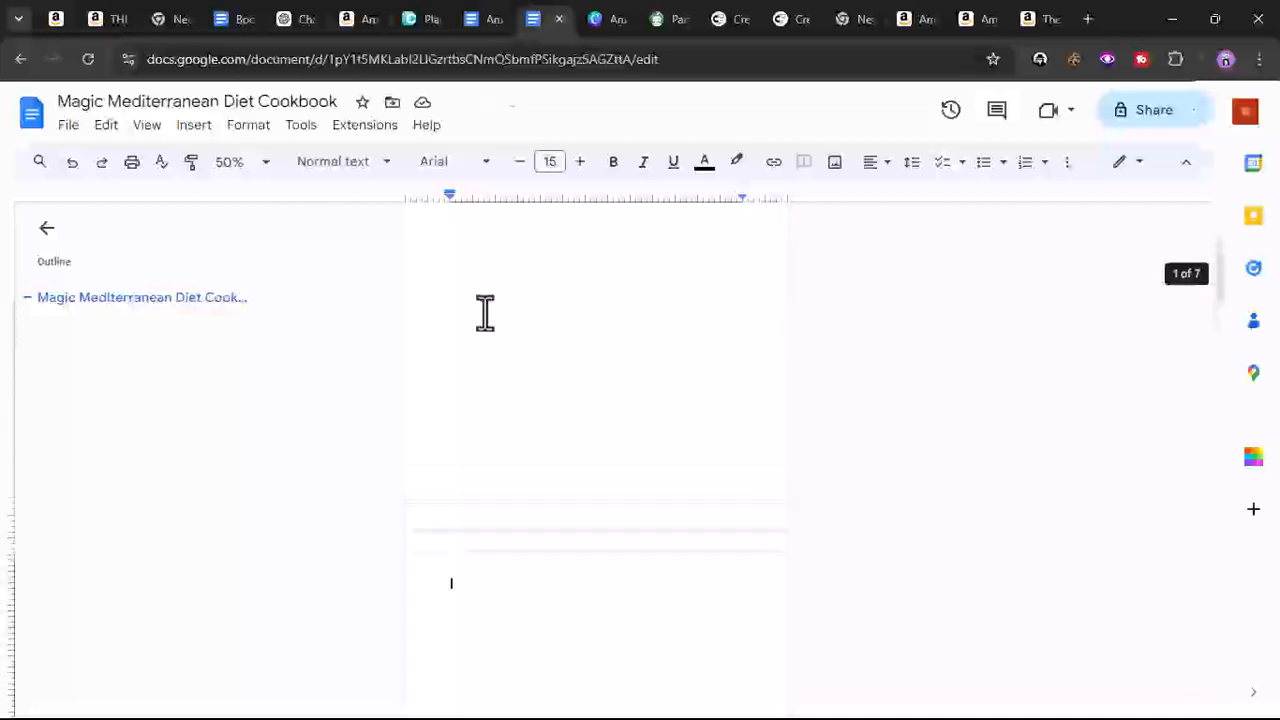
# - Reduce the title's font size to 12 and update the Normal text style to match it
pyautogui.click(498, 278)
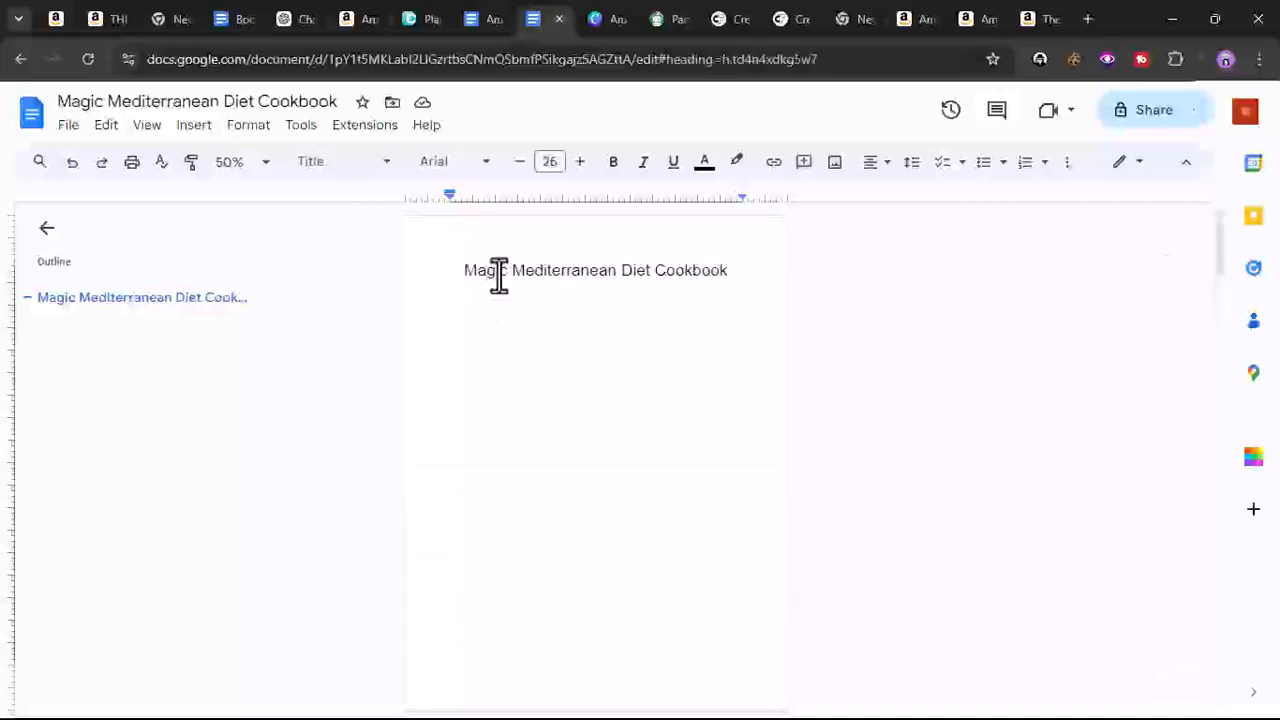
pyautogui.tripleClick(498, 278)
pyautogui.click(520, 162)
pyautogui.click(520, 162)
pyautogui.click(520, 162)
pyautogui.click(520, 162)
pyautogui.click(520, 162)
pyautogui.click(520, 162)
pyautogui.click(520, 162)
pyautogui.click(520, 162)
pyautogui.click(520, 162)
pyautogui.click(520, 162)
pyautogui.click(520, 162)
pyautogui.click(520, 162)
pyautogui.click(520, 162)
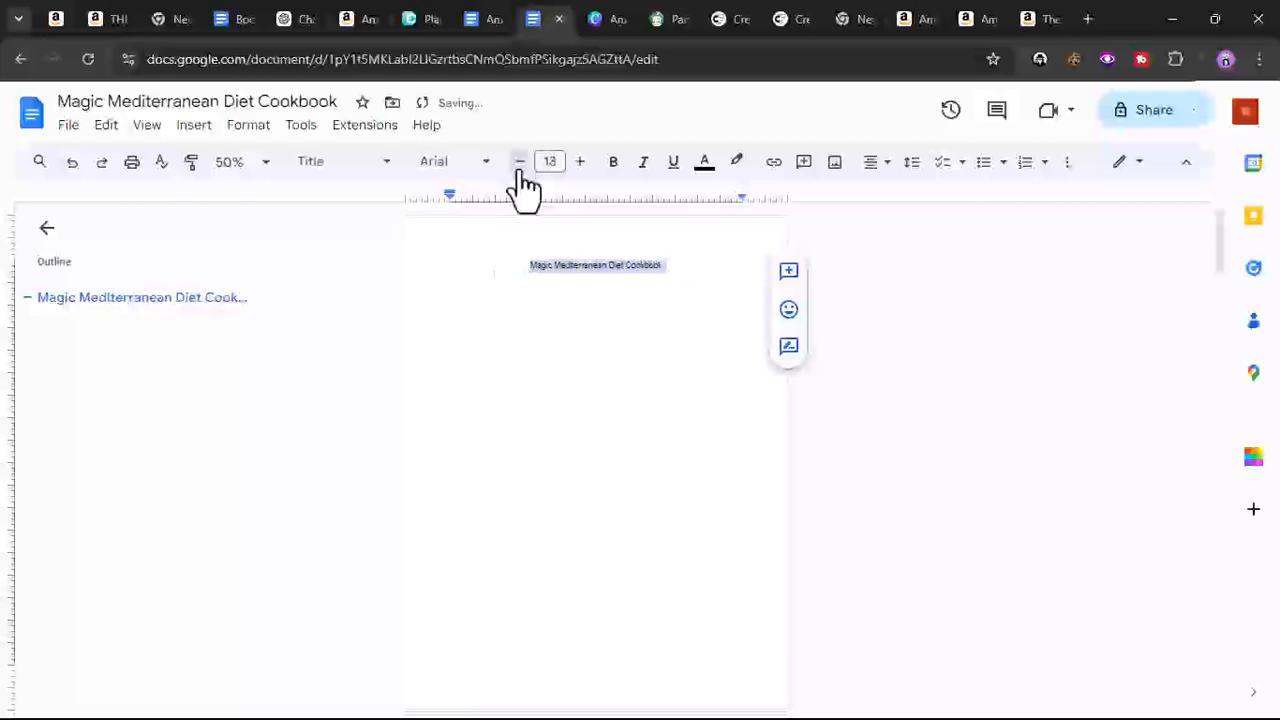
pyautogui.click(520, 162)
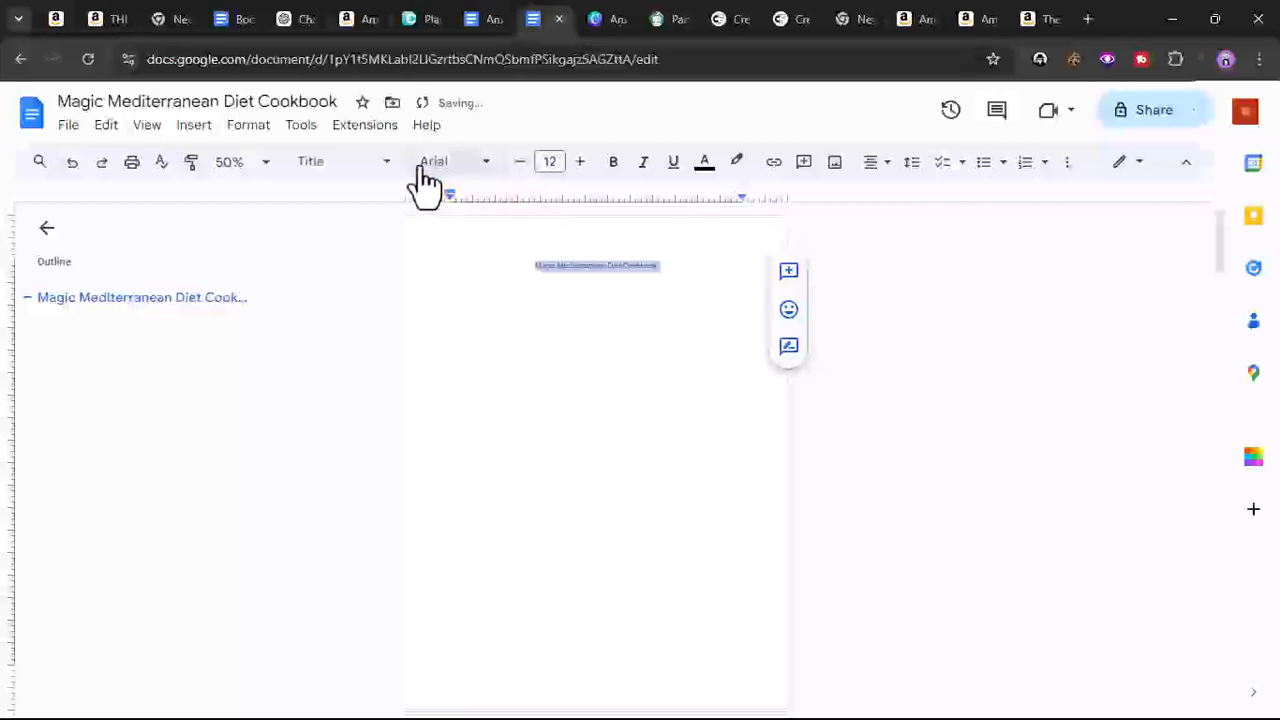
pyautogui.click(373, 166)
pyautogui.moveTo(369, 222)
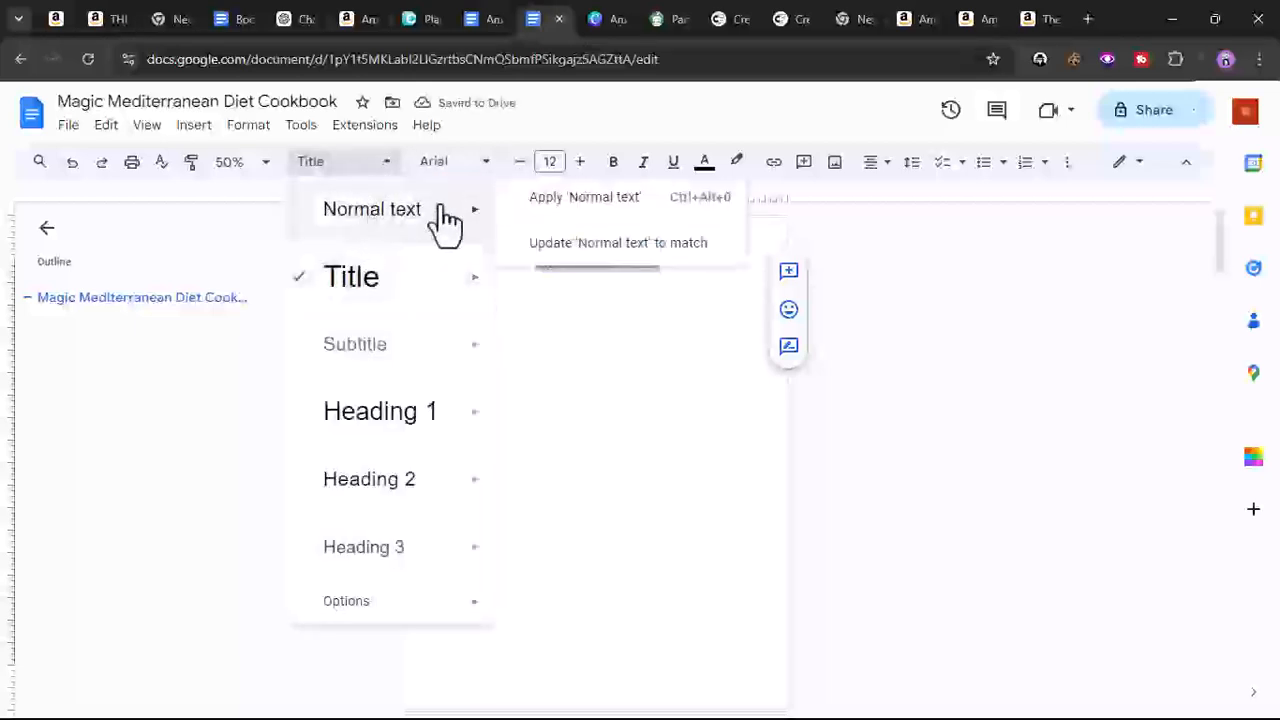
pyautogui.click(541, 245)
# - Left-align the title and update the Normal text style to match it
pyautogui.scroll(-3, 535, 380)
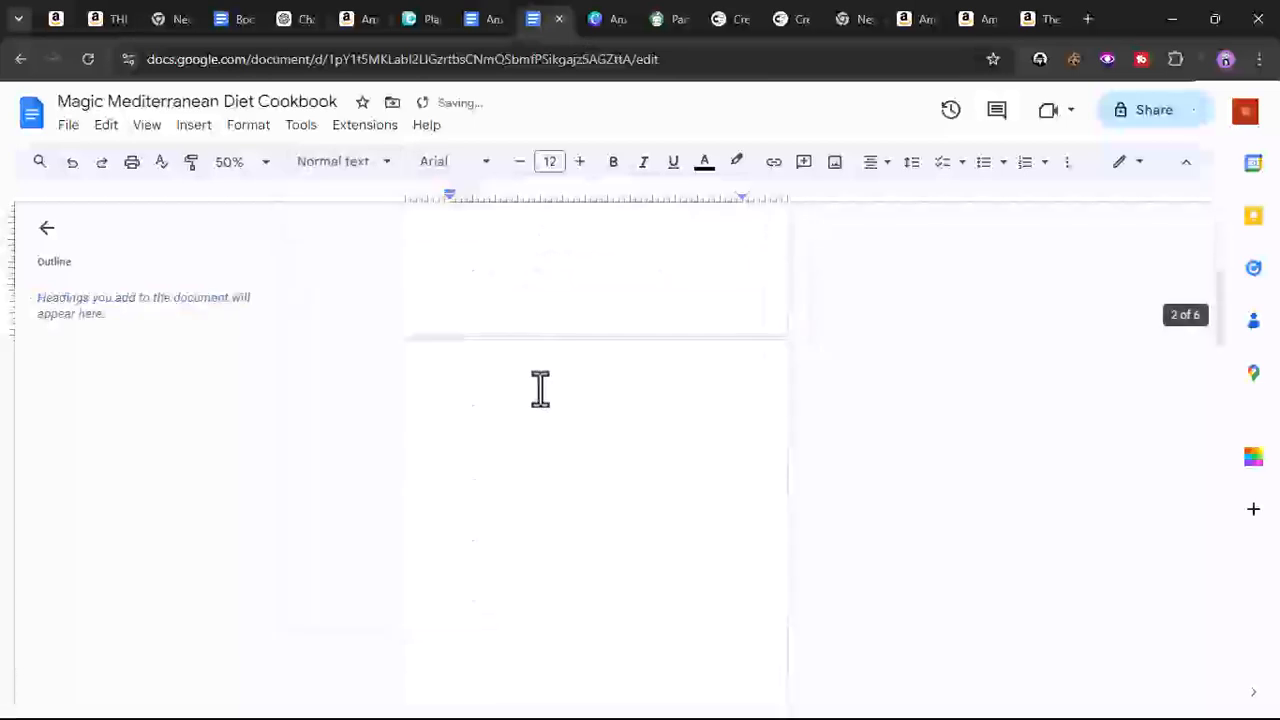
pyautogui.click(474, 278)
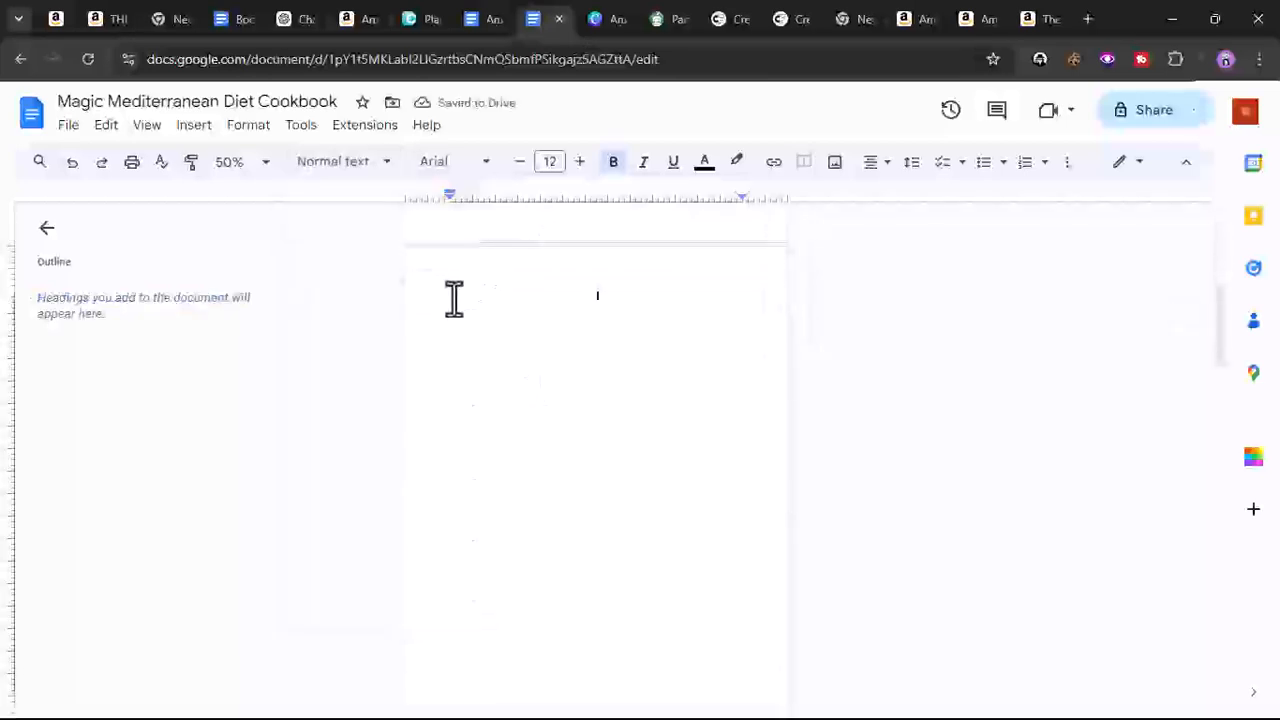
pyautogui.scroll(10, 472, 335)
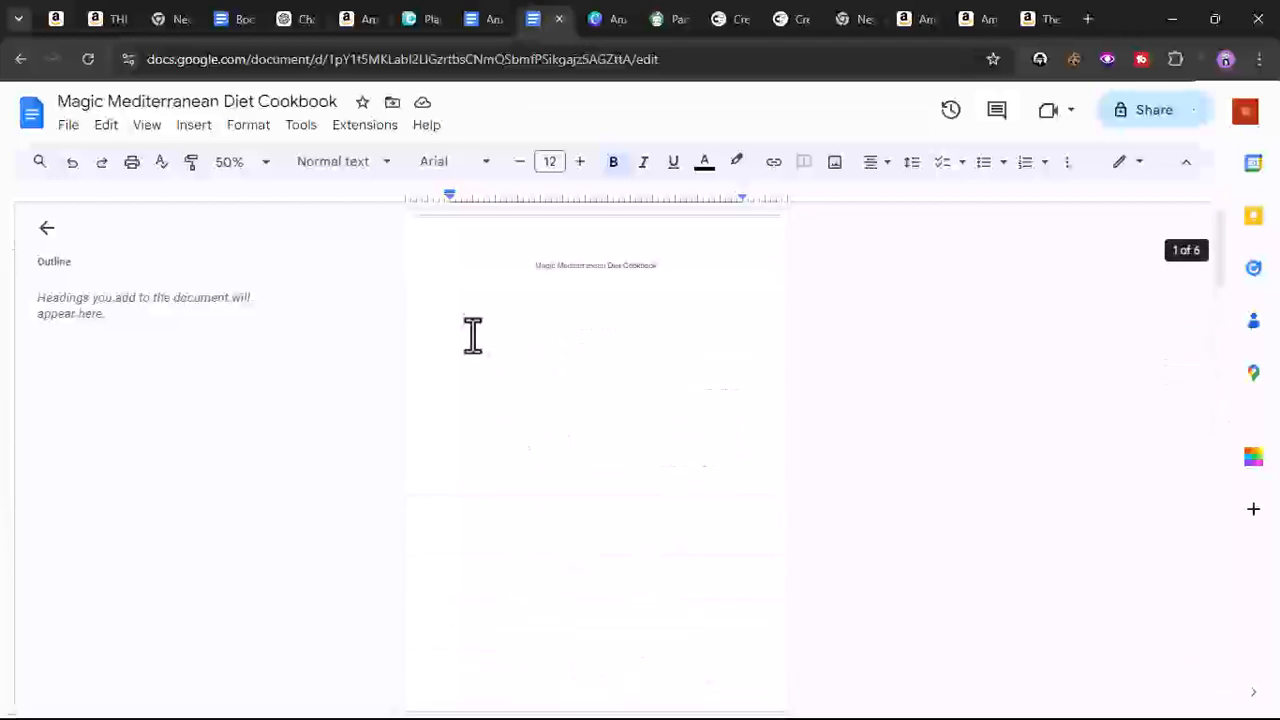
pyautogui.tripleClick(574, 265)
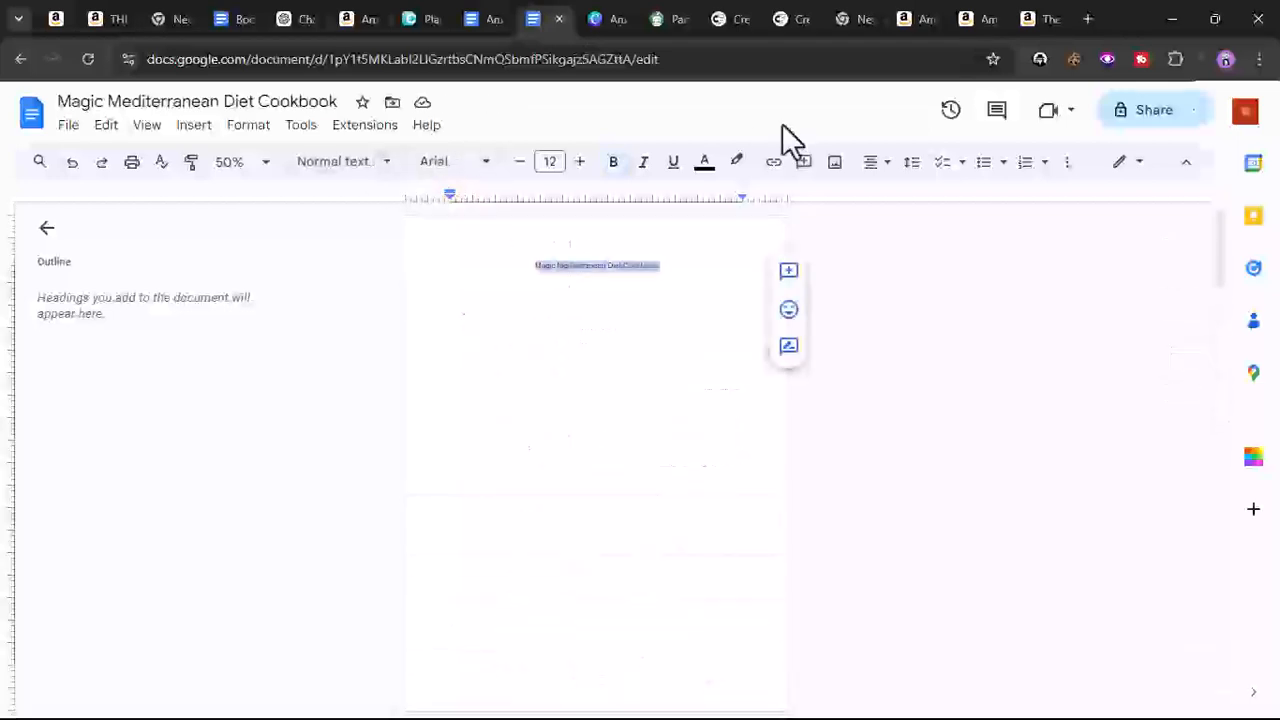
pyautogui.click(871, 162)
pyautogui.click(877, 196)
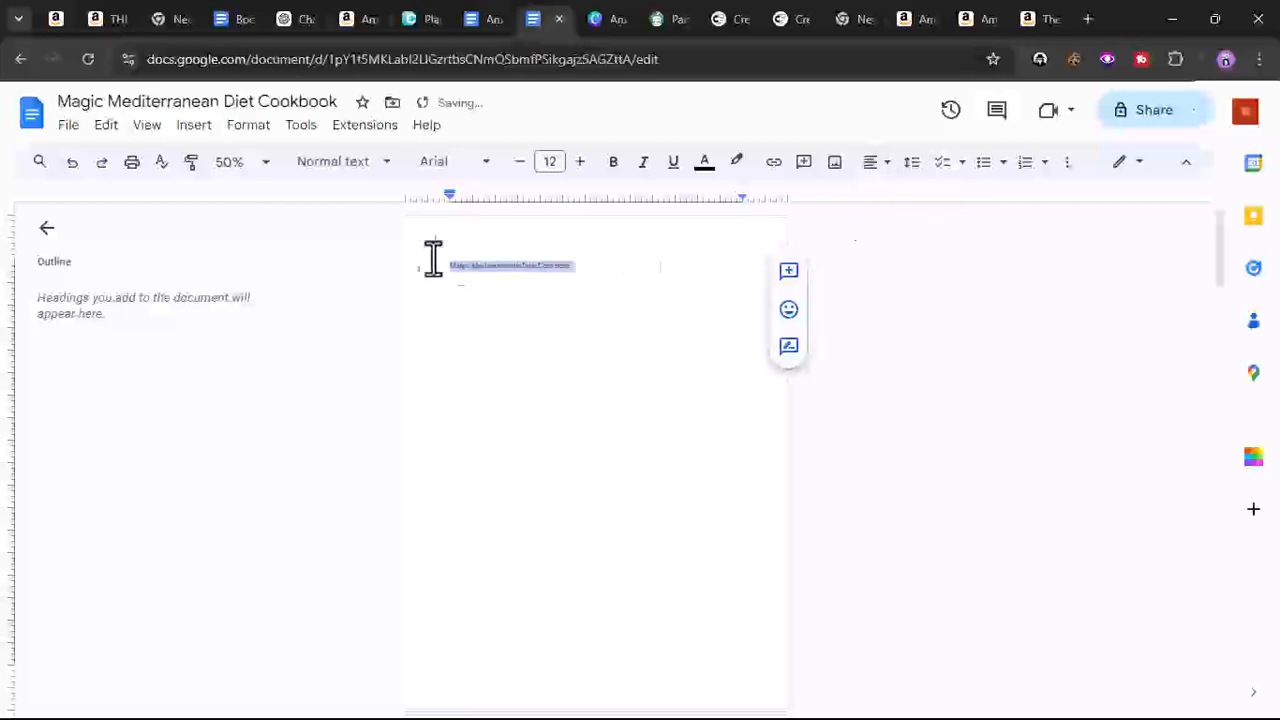
pyautogui.click(352, 165)
pyautogui.moveTo(405, 222)
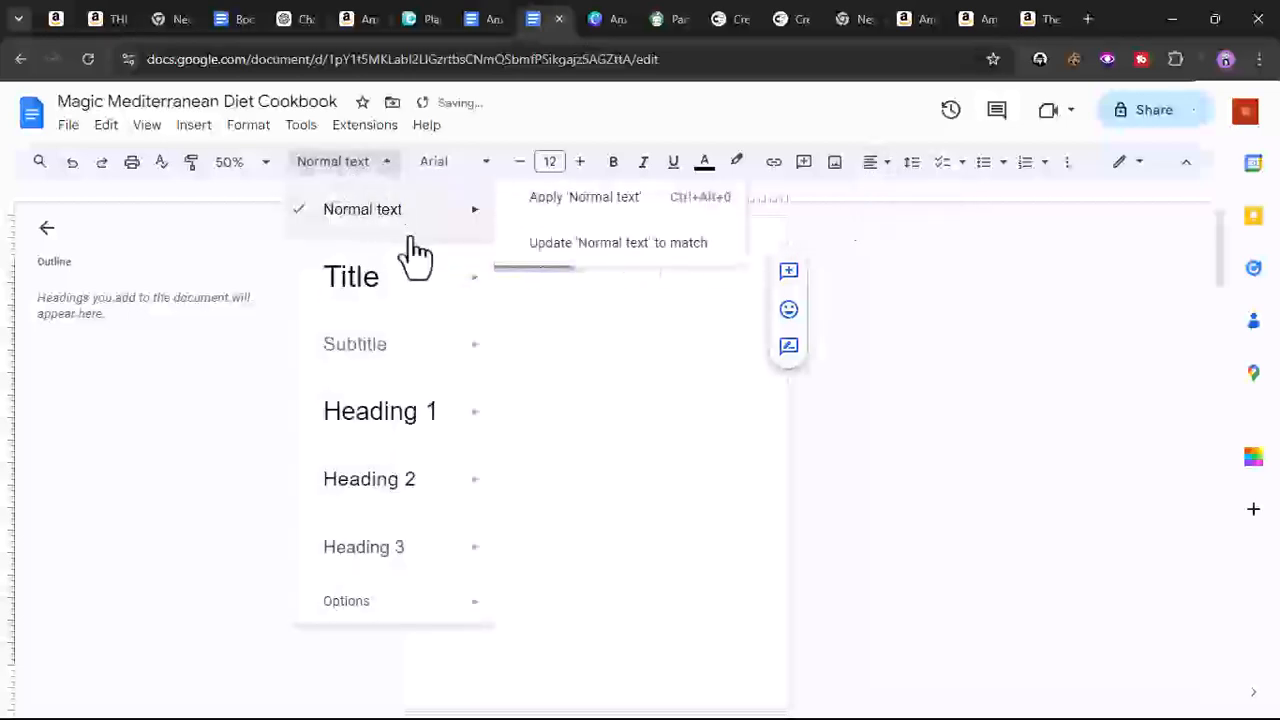
pyautogui.click(604, 262)
# - Paste the response onto the second page, then undo the paste
pyautogui.scroll(-4, 540, 350)
pyautogui.click(468, 396)
pyautogui.rightClick(468, 396)
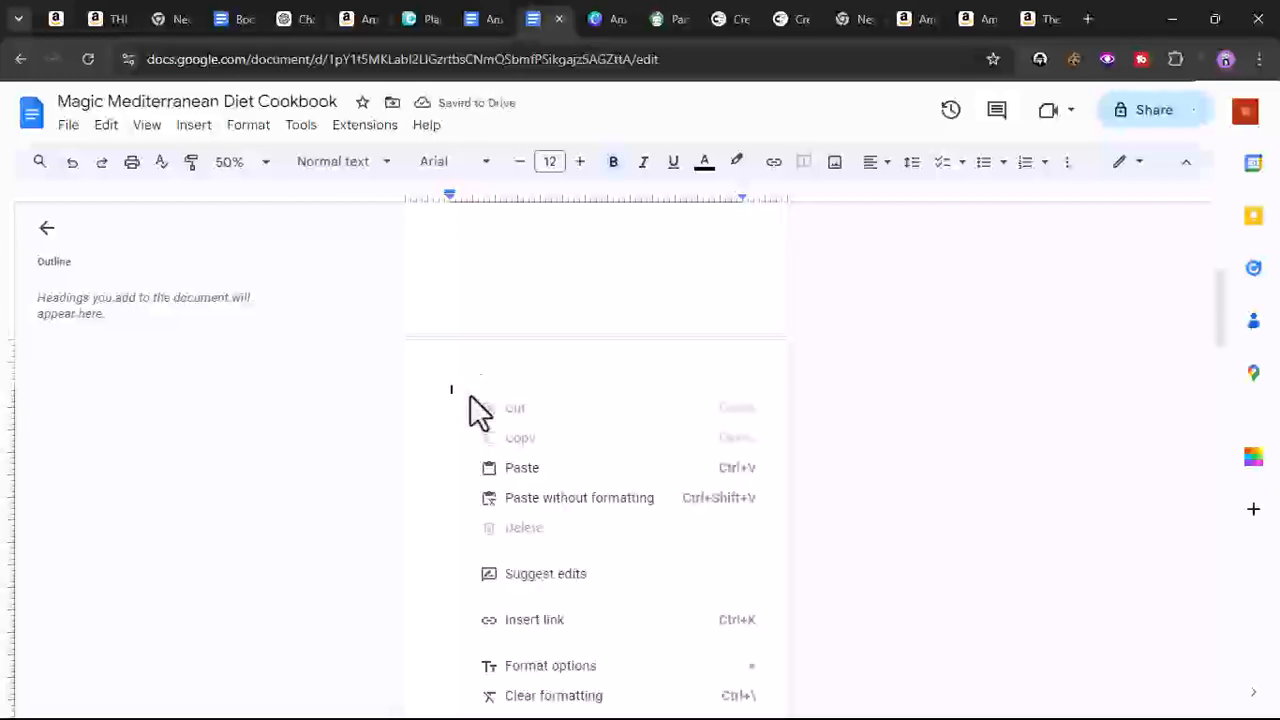
pyautogui.click(527, 468)
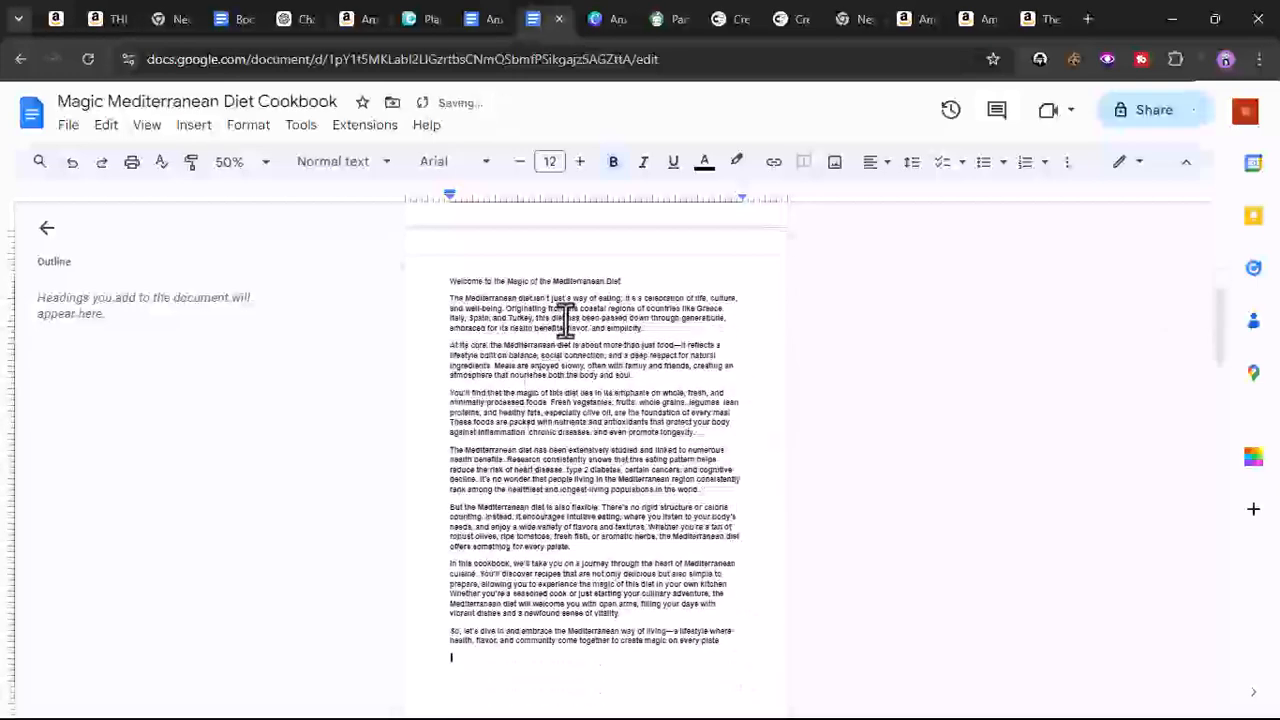
pyautogui.click(72, 162)
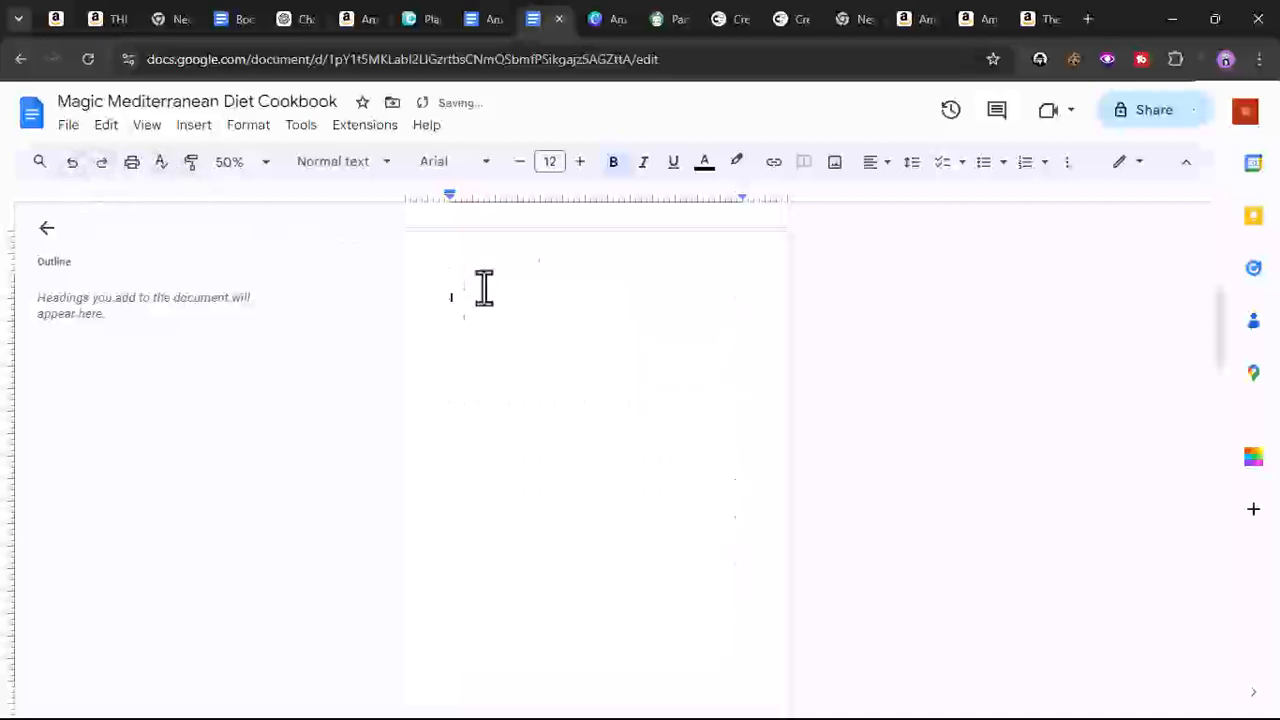
# - Turn off bold and paste the ChatGPT response onto the second page
pyautogui.click(609, 166)
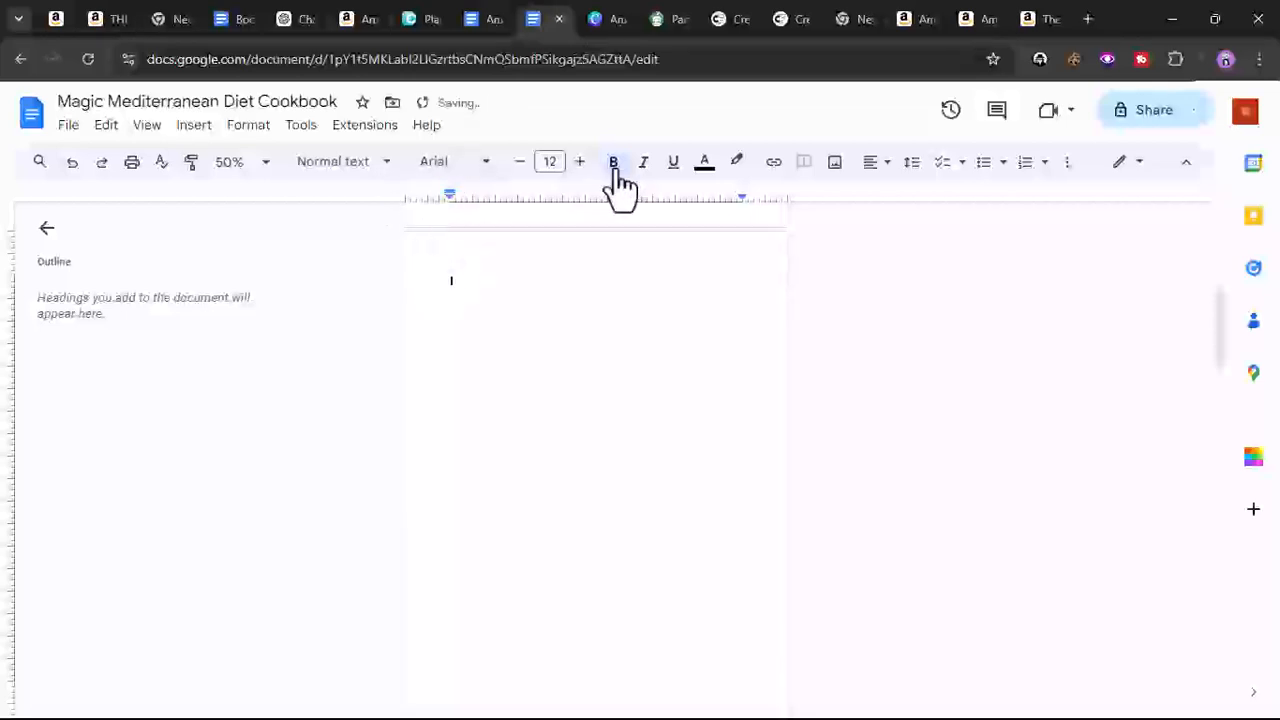
pyautogui.hotkey('ctrl', 'v')
pyautogui.scroll(4, 526, 415)
pyautogui.scroll(-3, 523, 408)
pyautogui.scroll(3, 523, 408)
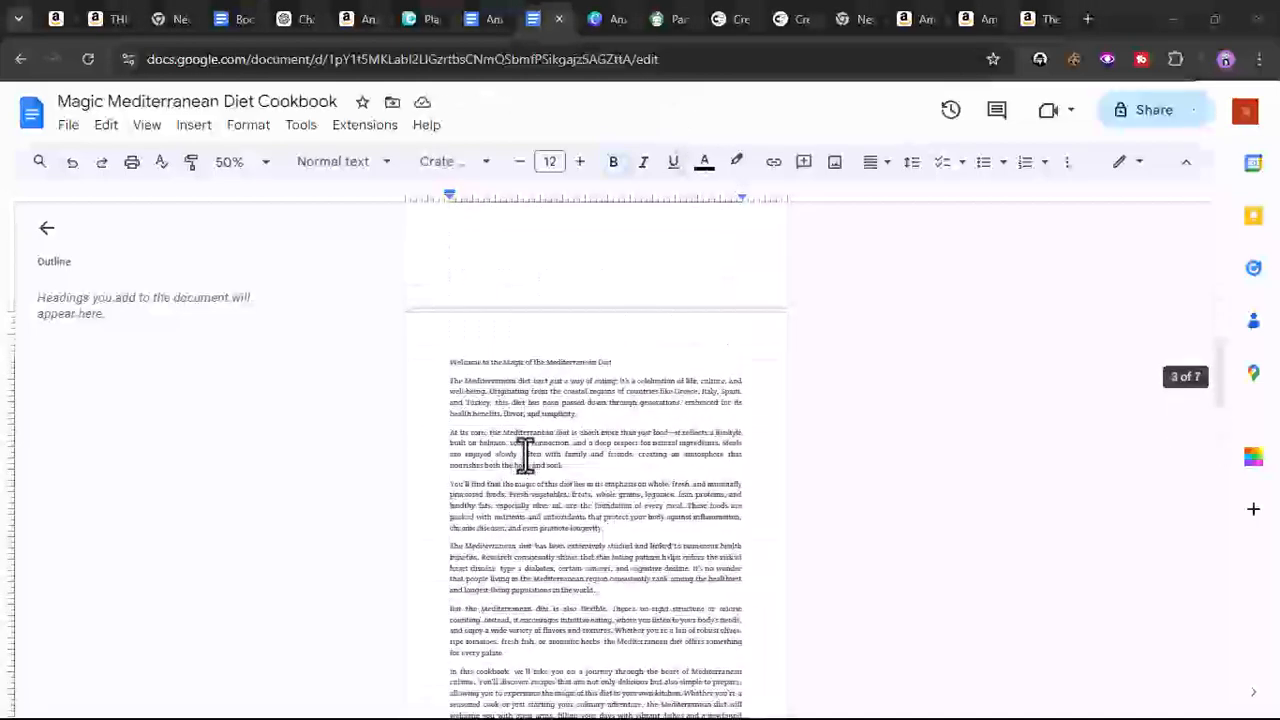
# - Submit the prompt asking ChatGPT to write on The Health Benefits of the Mediterranean Lifestyle
pyautogui.scroll(-5, 525, 455)
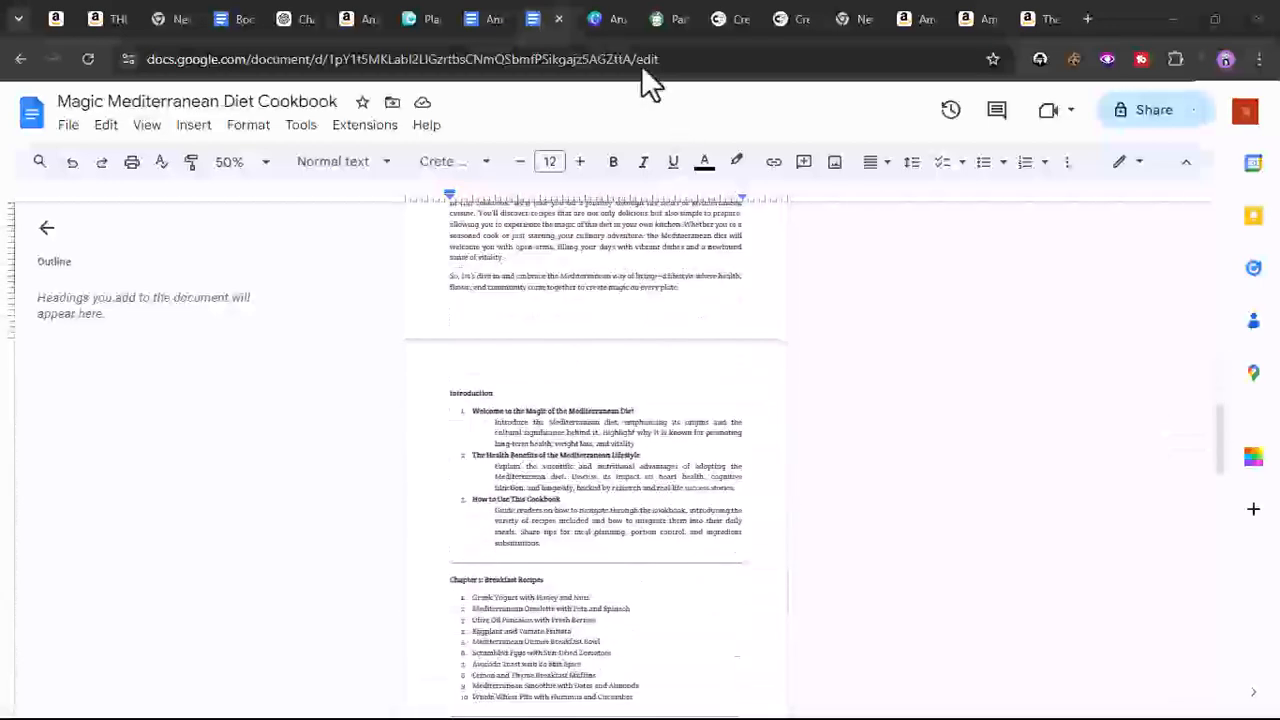
pyautogui.moveTo(292, 13); pyautogui.dragTo(469, 14)
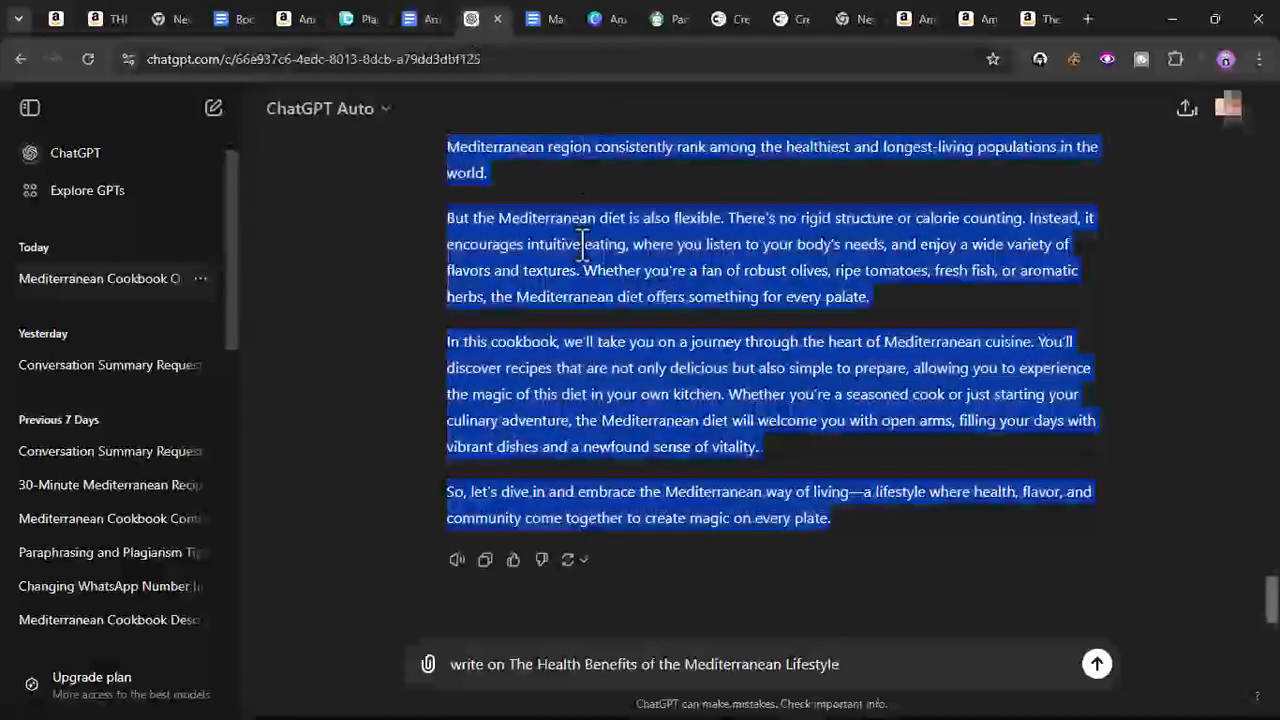
pyautogui.click(1097, 664)
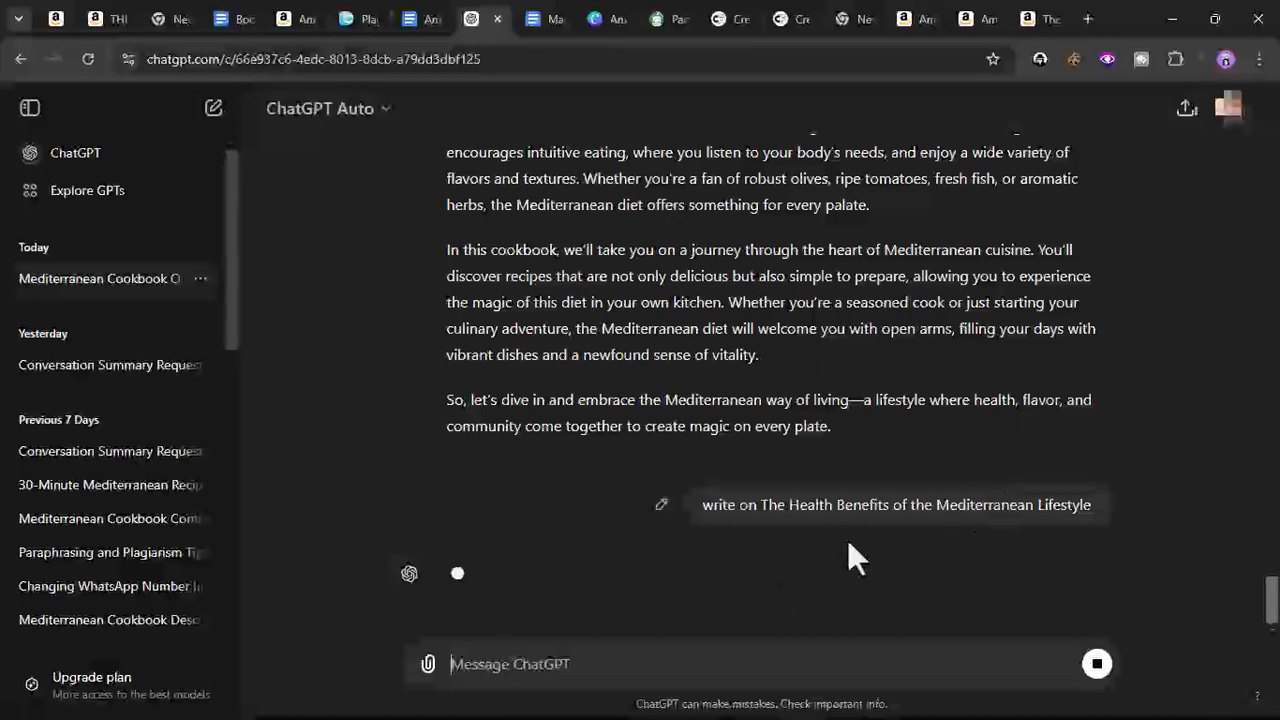
# - Copy the 'How to Use This Cookbook' heading from the Introduction outline in the cookbook document
pyautogui.click(418, 19)
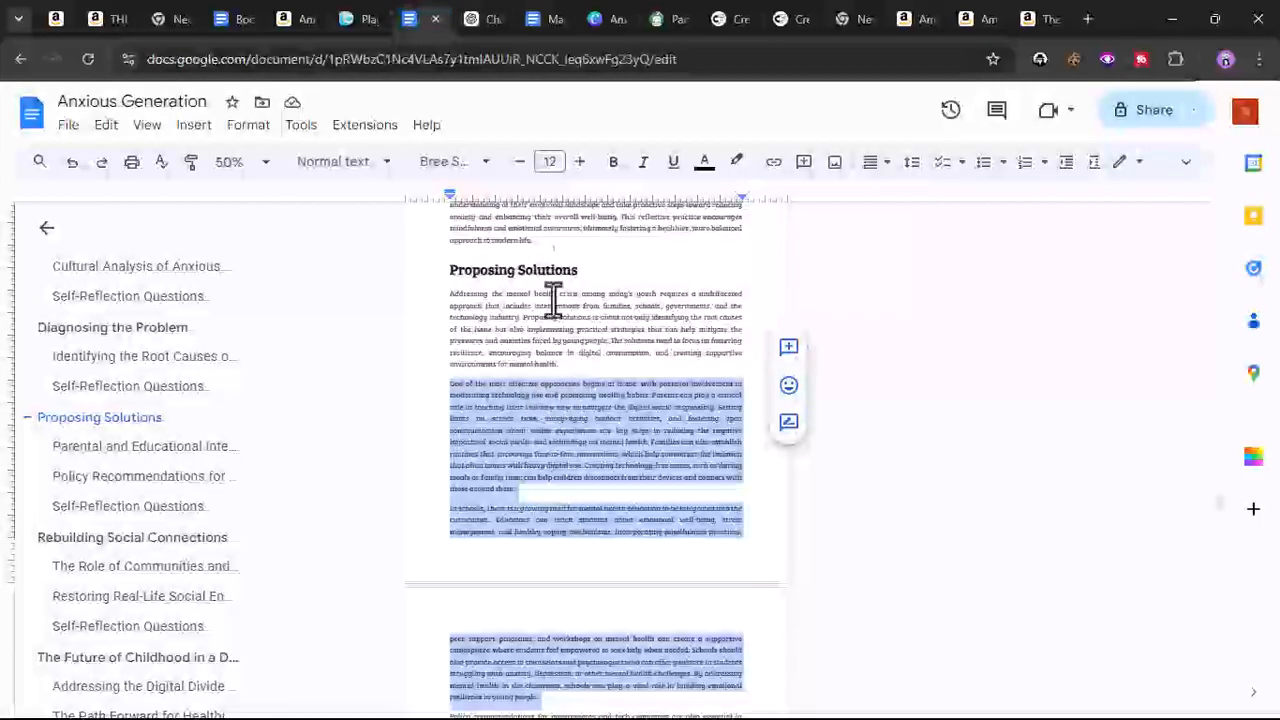
pyautogui.click(552, 14)
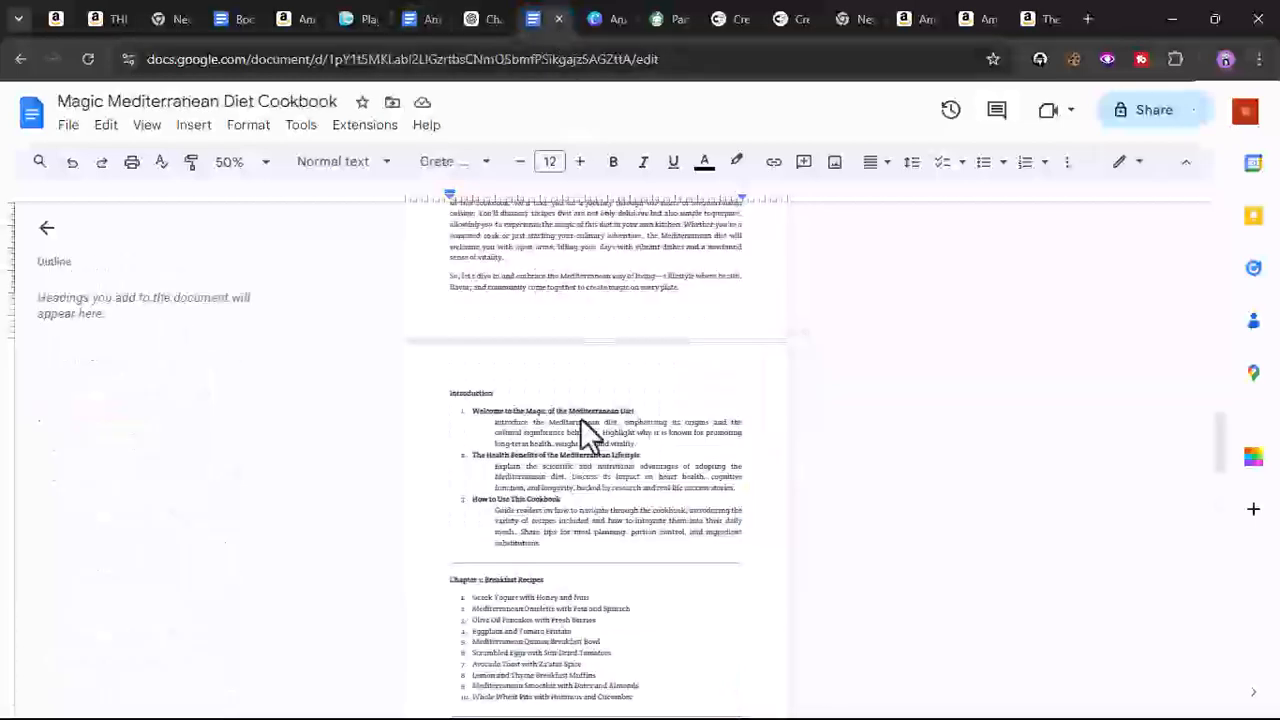
pyautogui.tripleClick(514, 500)
pyautogui.rightClick(514, 500)
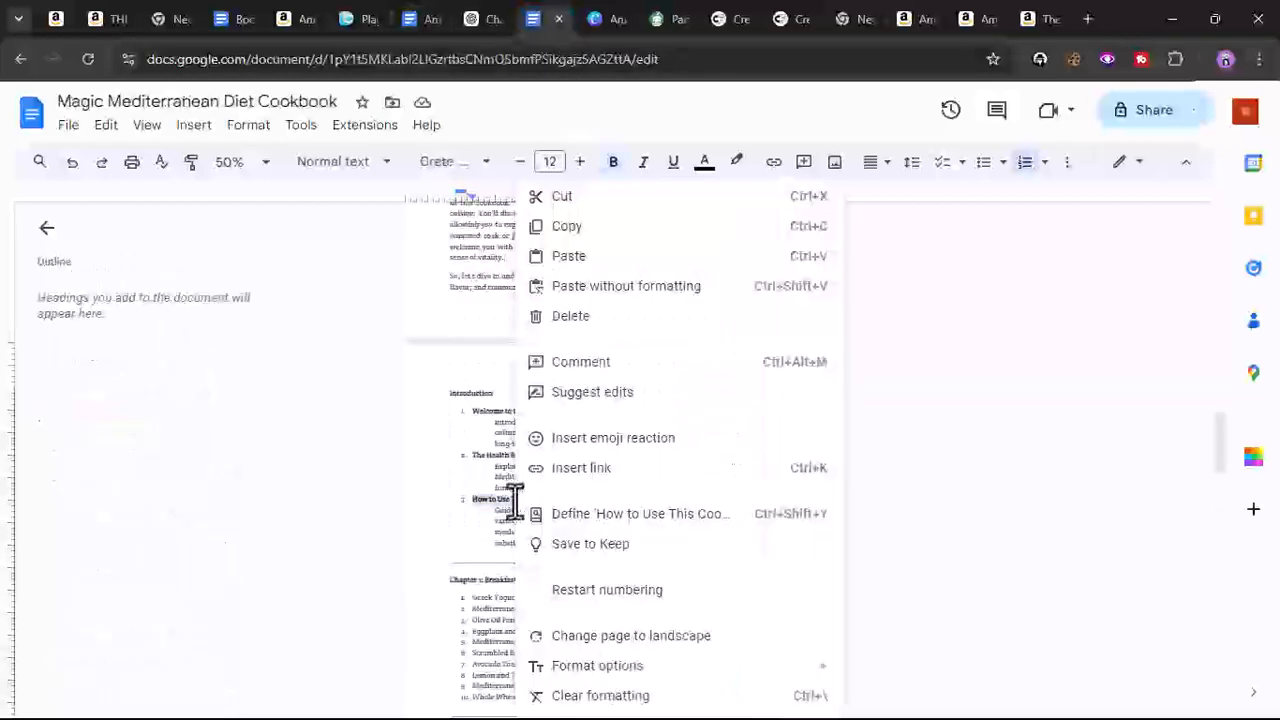
pyautogui.click(548, 226)
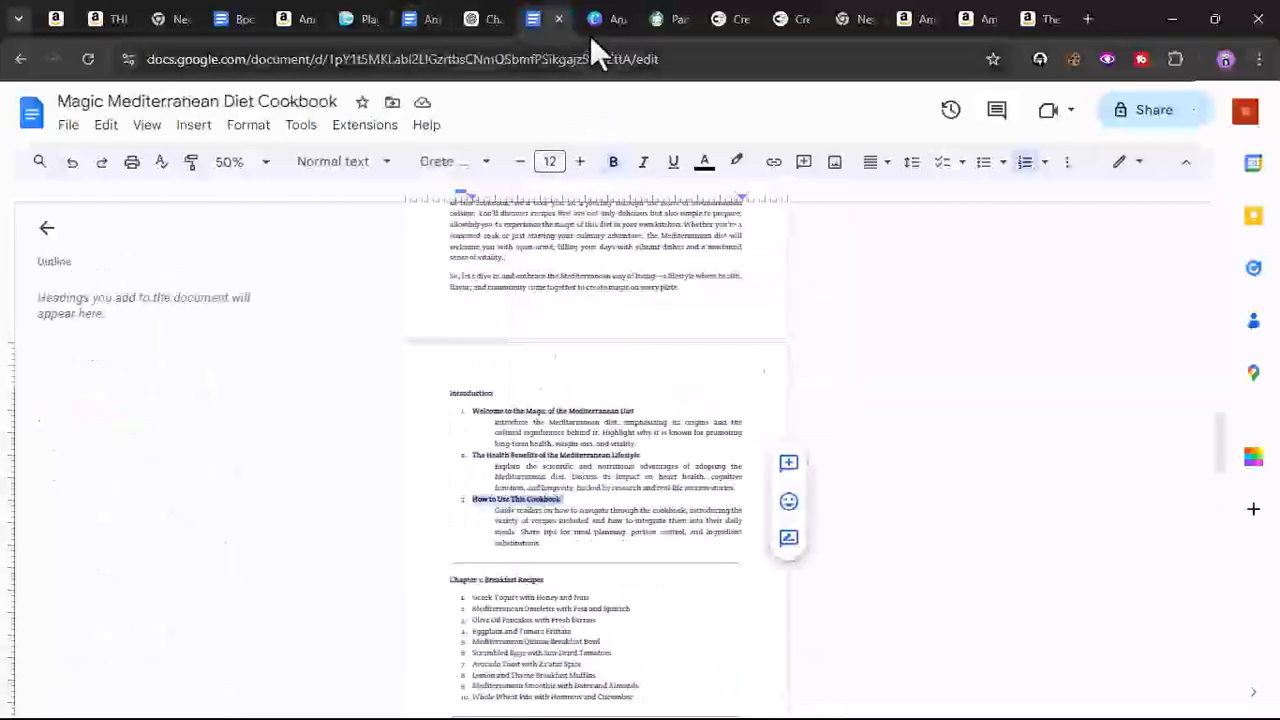
# - Enter the prompt 'write on How to Use This Cookbook' in the ChatGPT message box
pyautogui.click(466, 20)
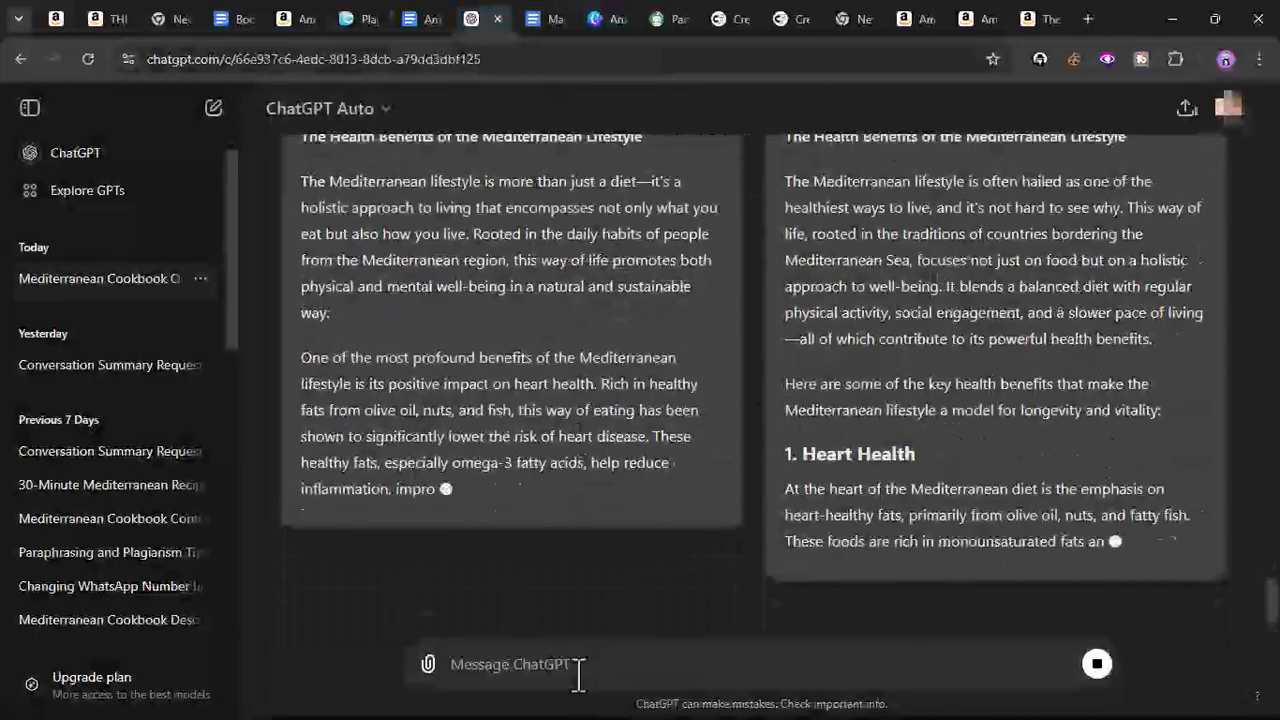
pyautogui.write('write')
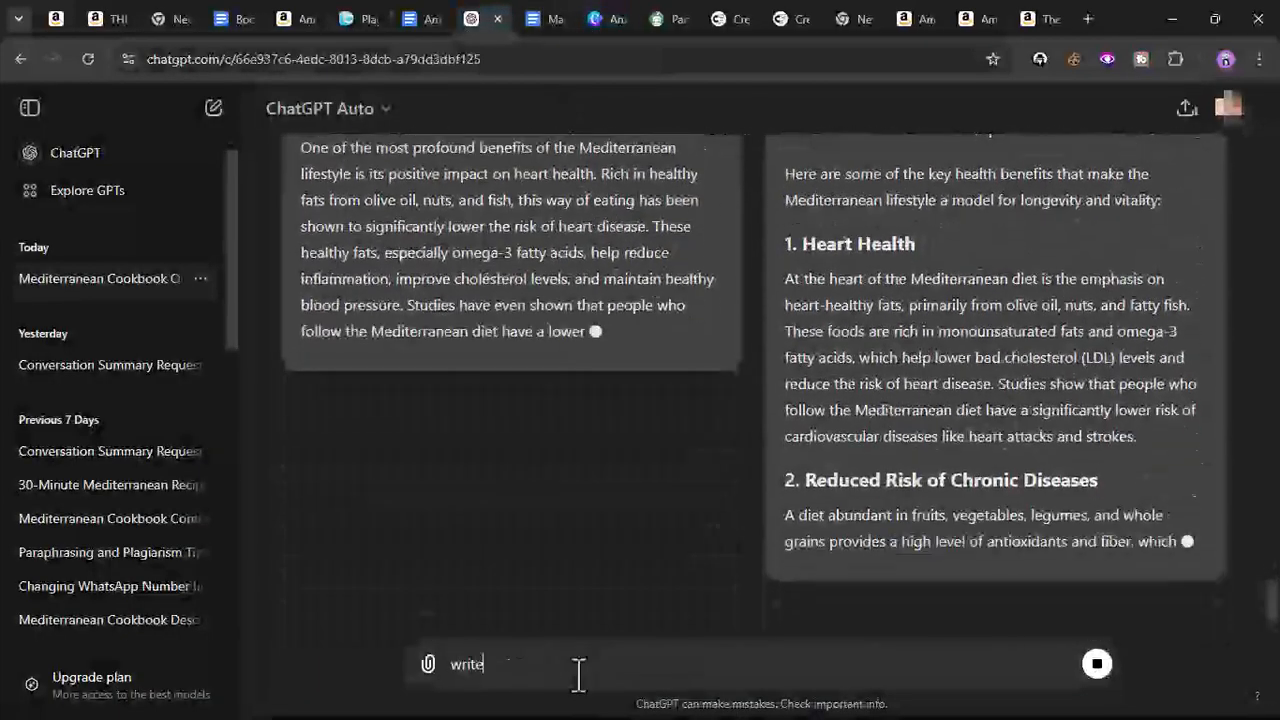
pyautogui.write(' on')
pyautogui.hotkey('ctrl', 'v')
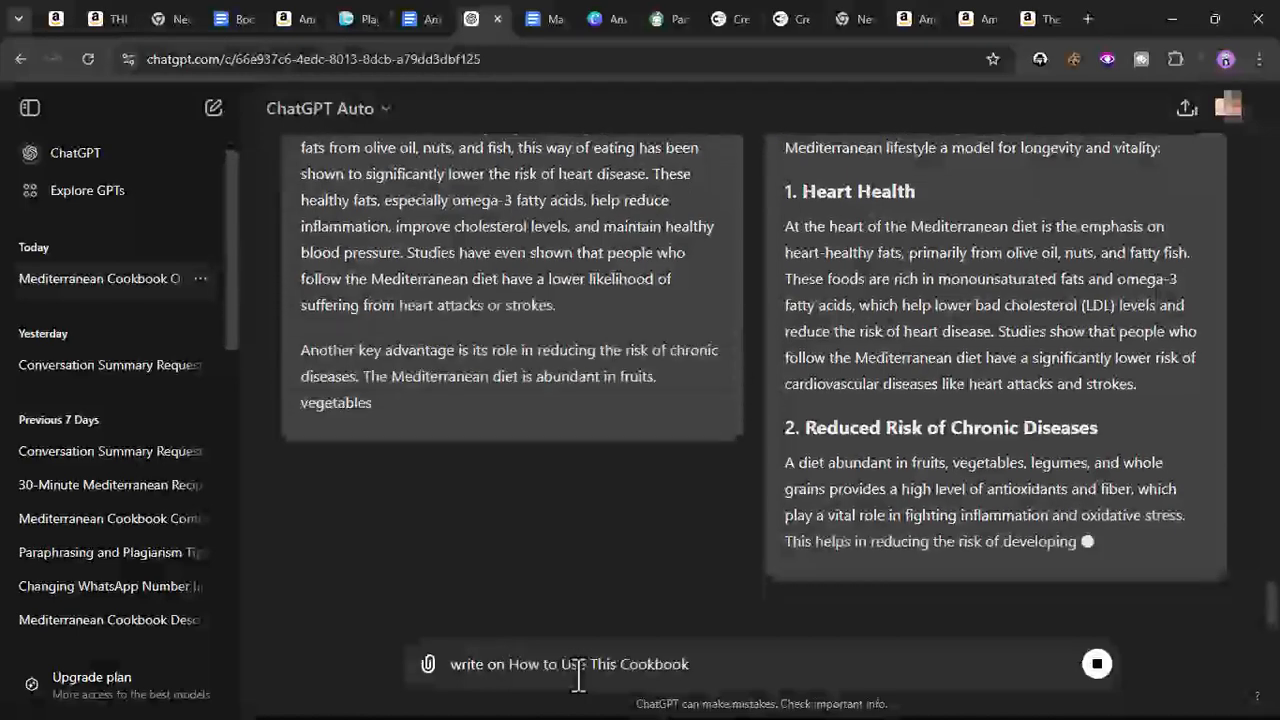
# - Read through the two compared ChatGPT responses on the health benefits of the Mediterranean lifestyle
pyautogui.scroll(3, 660, 480)
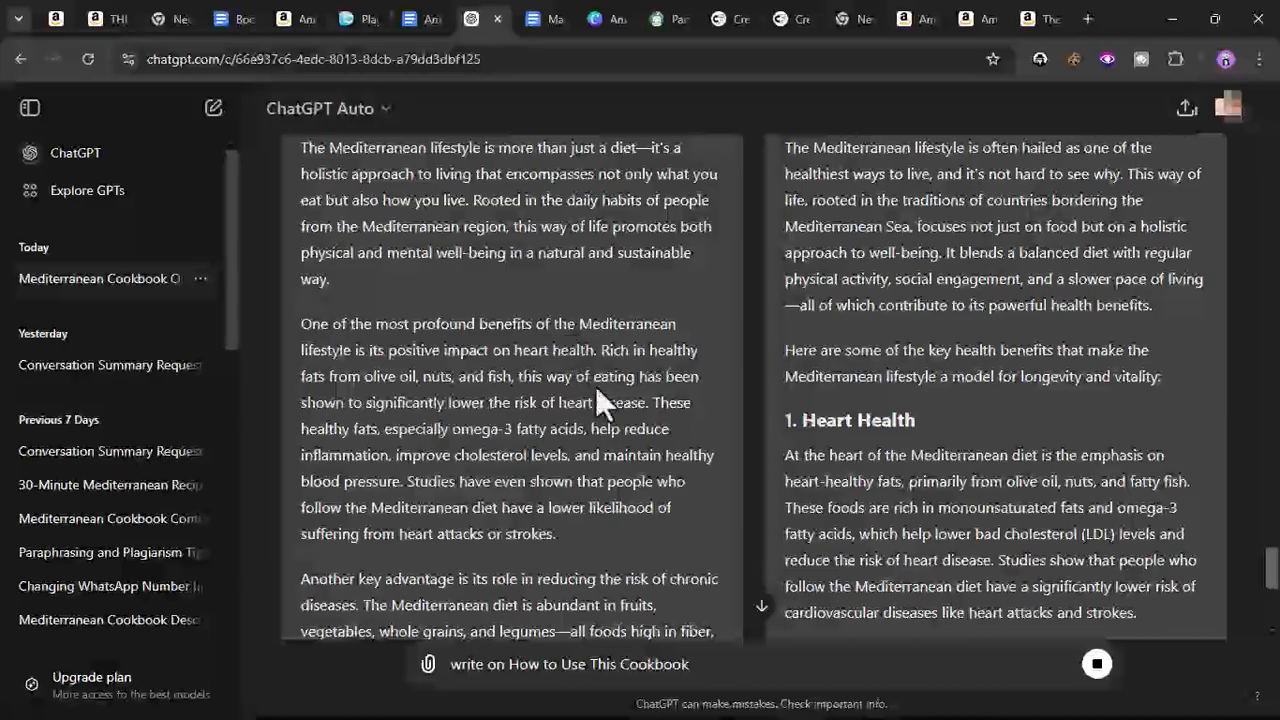
pyautogui.scroll(-7, 621, 457)
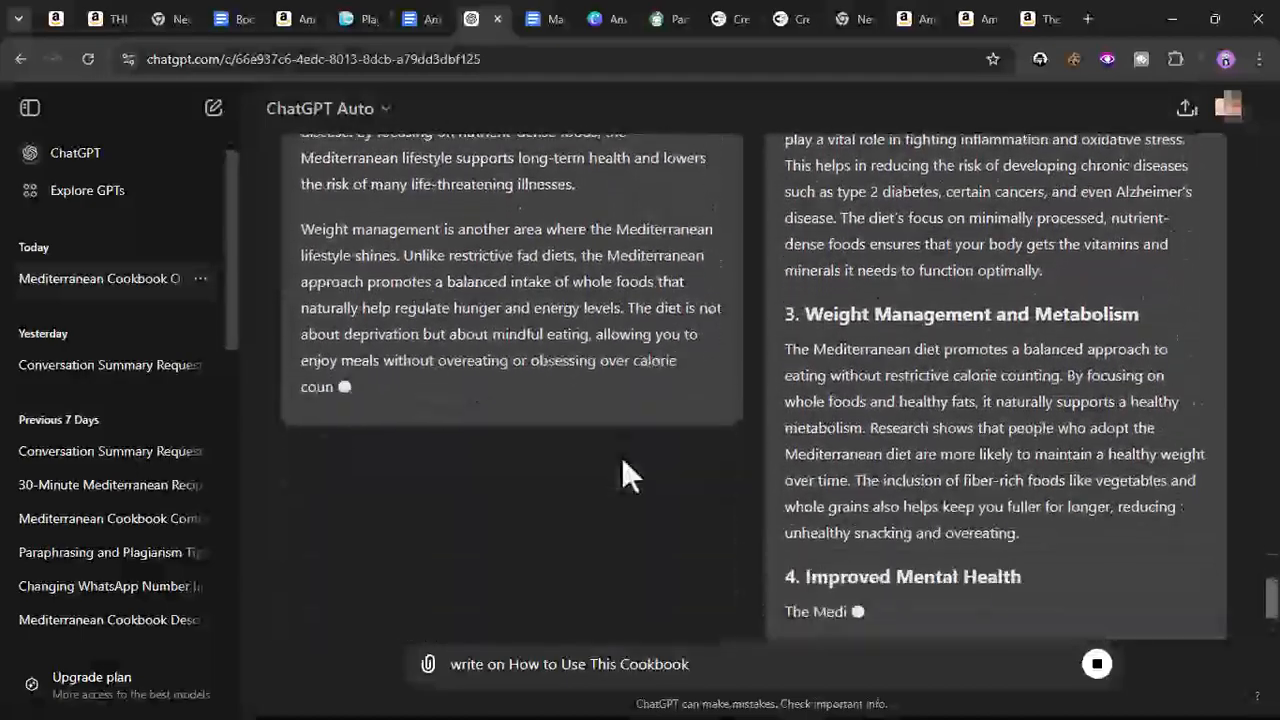
pyautogui.scroll(8, 621, 456)
pyautogui.scroll(2, 621, 458)
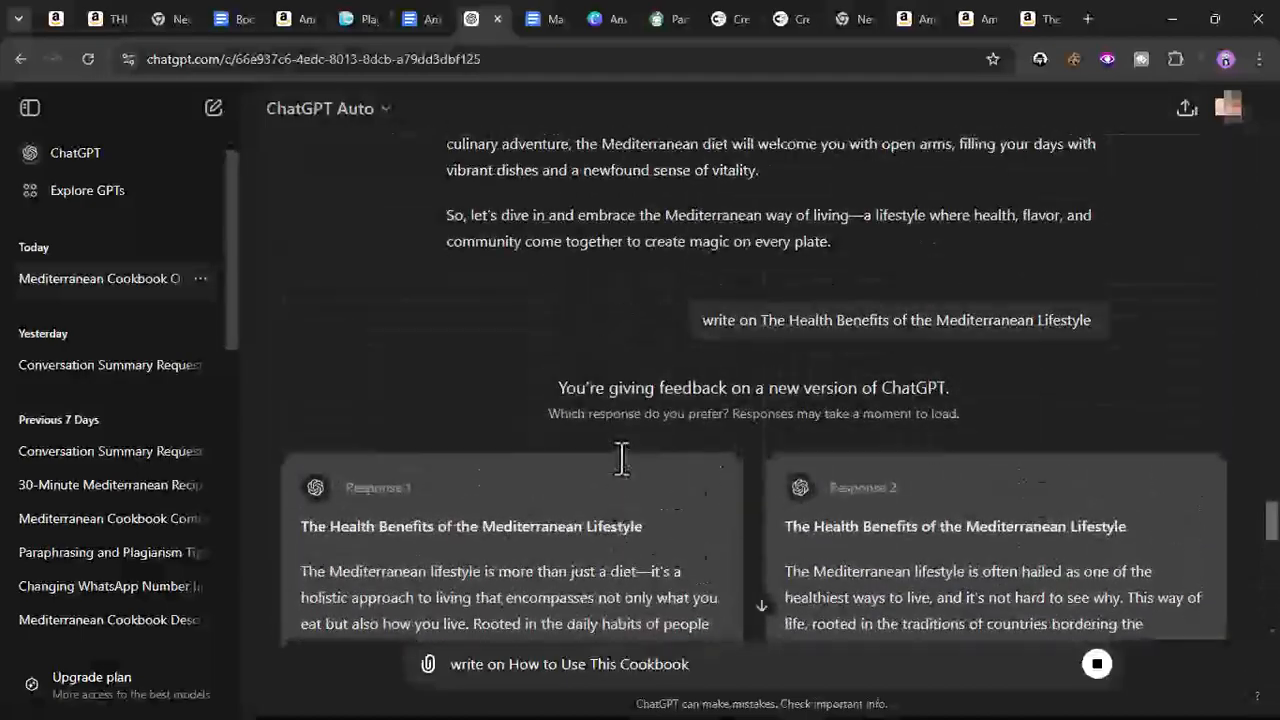
pyautogui.scroll(-7, 621, 456)
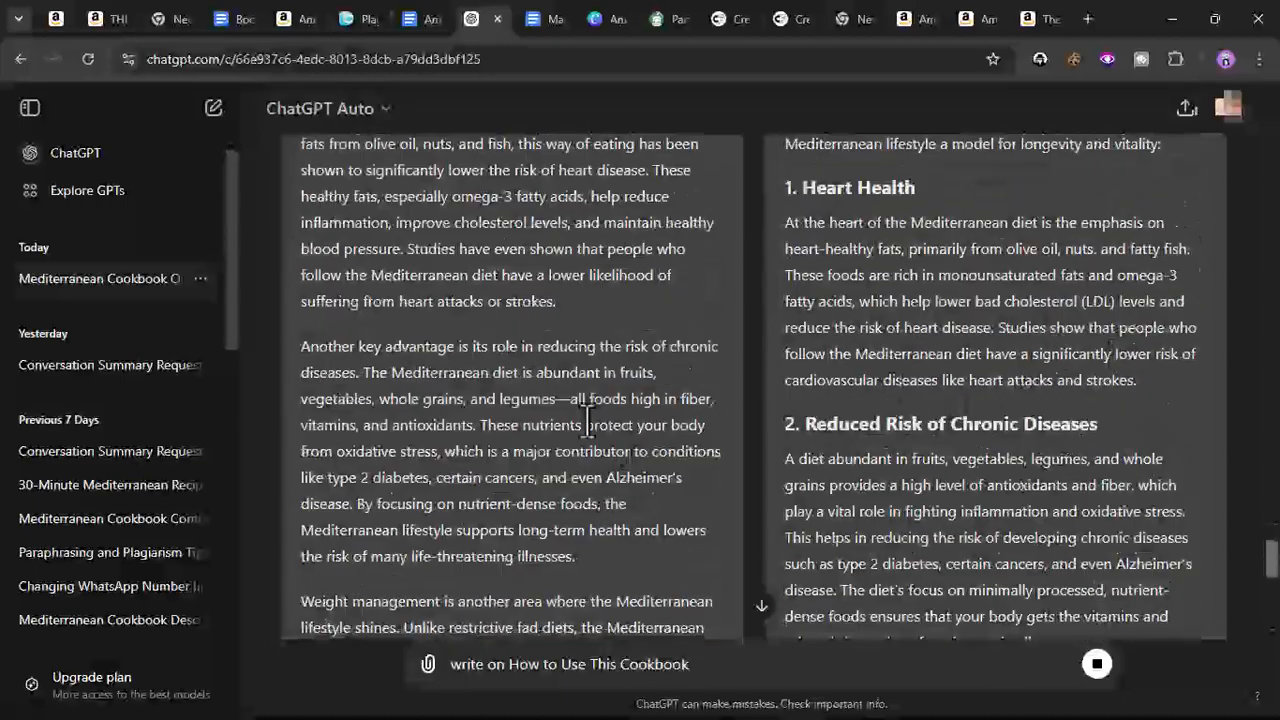
pyautogui.scroll(-5, 588, 420)
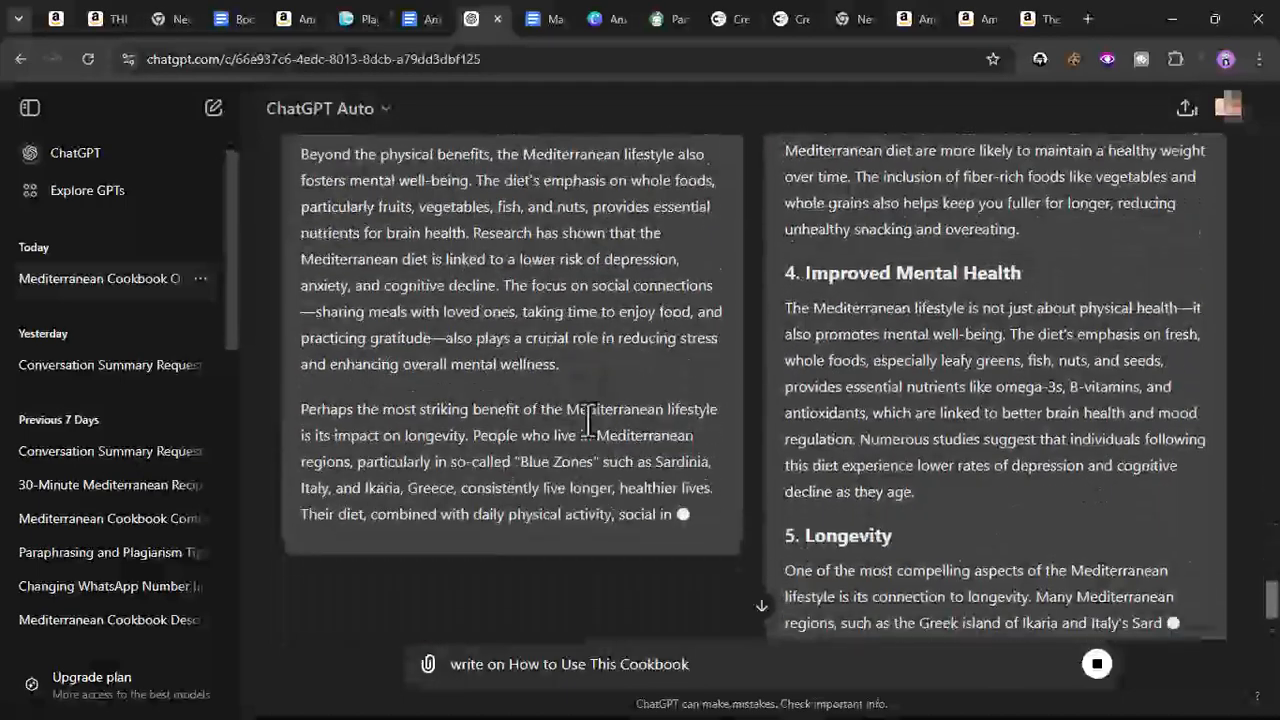
pyautogui.scroll(-3, 588, 418)
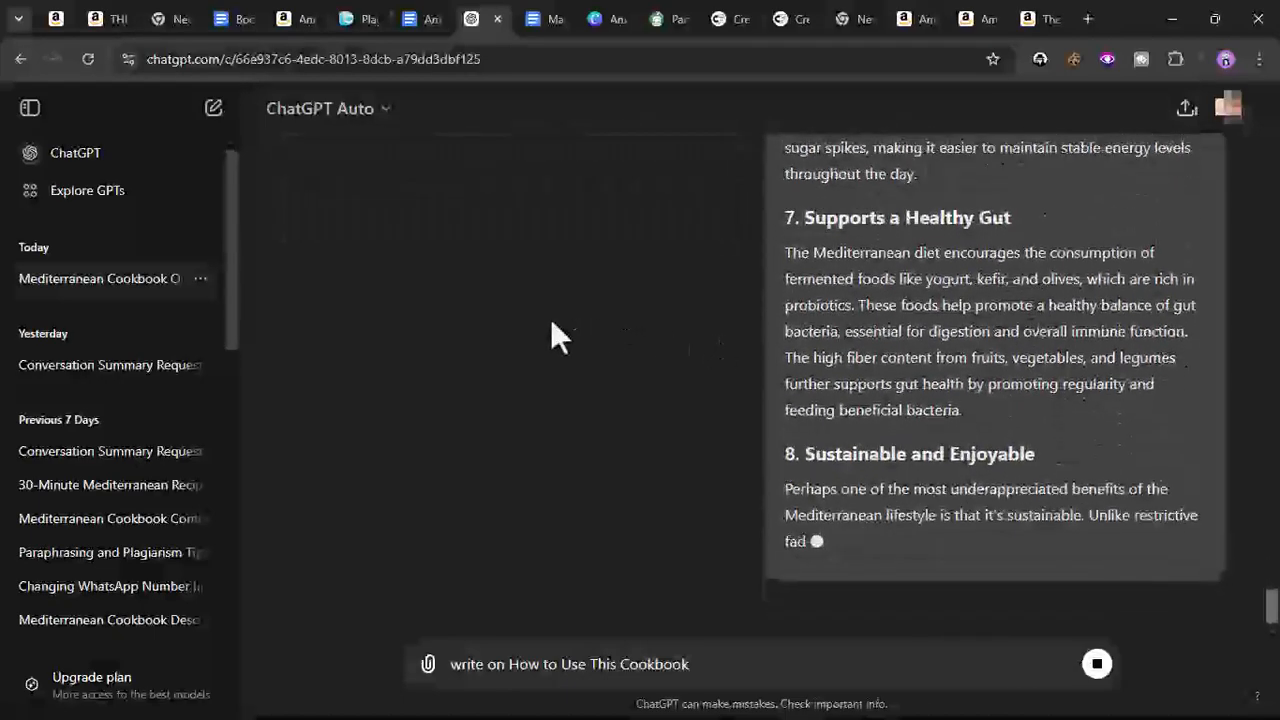
pyautogui.scroll(6, 550, 318)
pyautogui.scroll(-4, 550, 320)
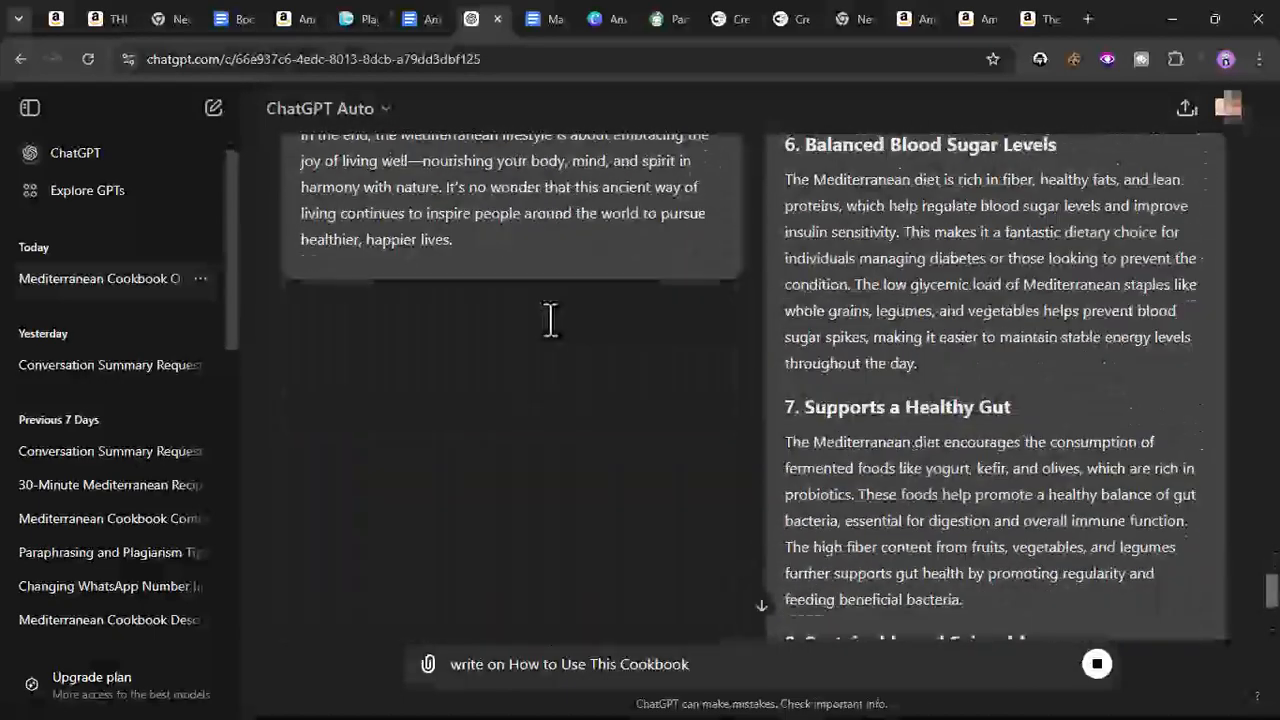
pyautogui.scroll(-3, 618, 221)
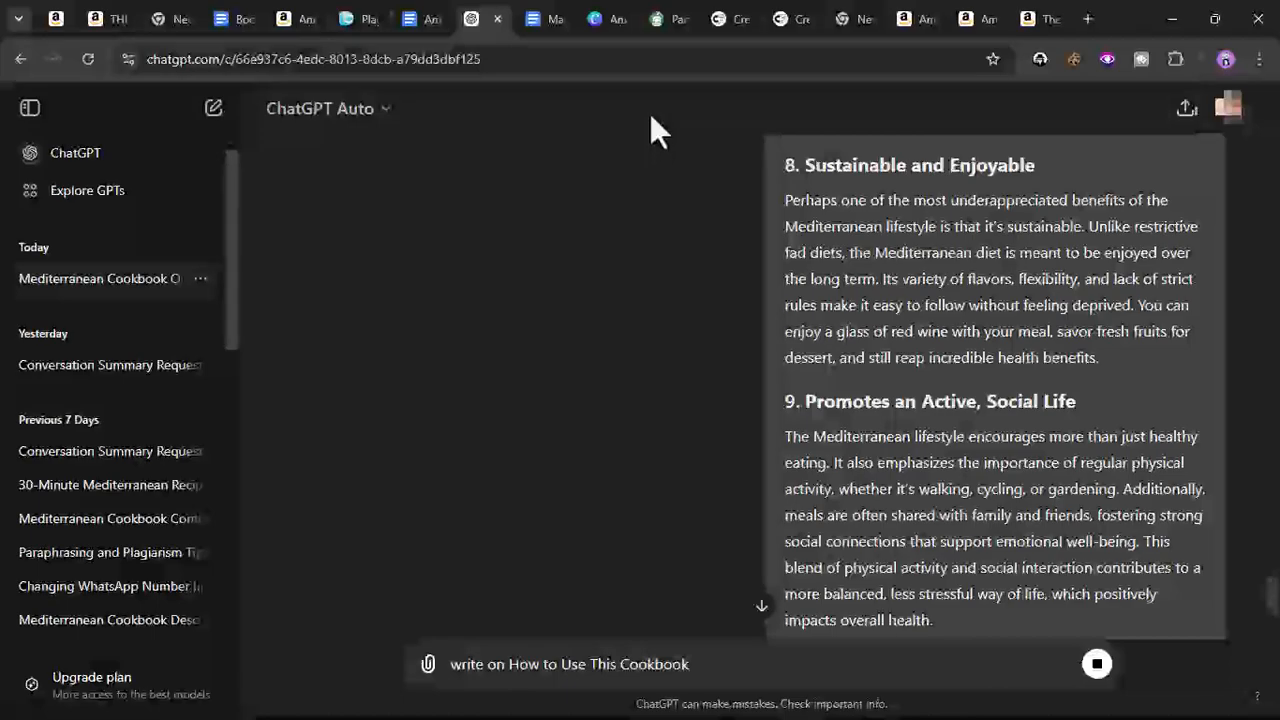
pyautogui.scroll(8, 565, 335)
pyautogui.scroll(3, 564, 337)
pyautogui.scroll(-4, 564, 337)
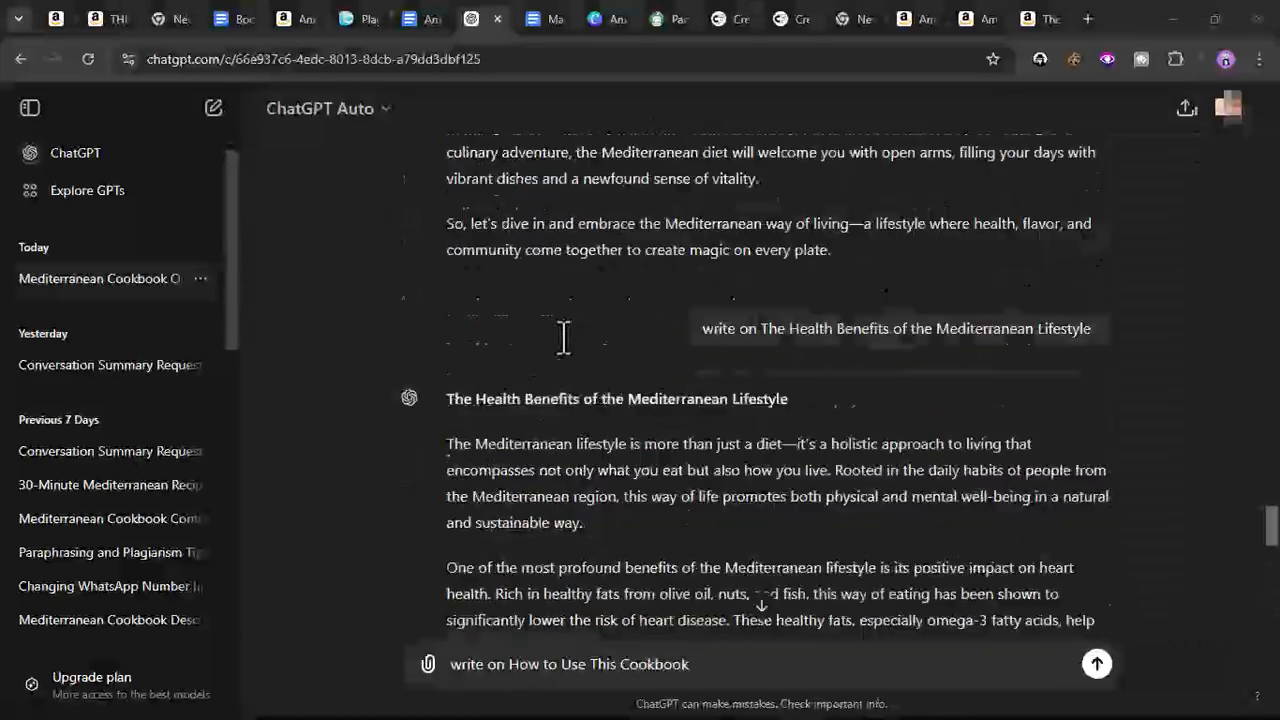
pyautogui.scroll(1, 474, 262)
# - Copy the full health benefits response text from ChatGPT
pyautogui.moveTo(446, 229); pyautogui.dragTo(993, 534)
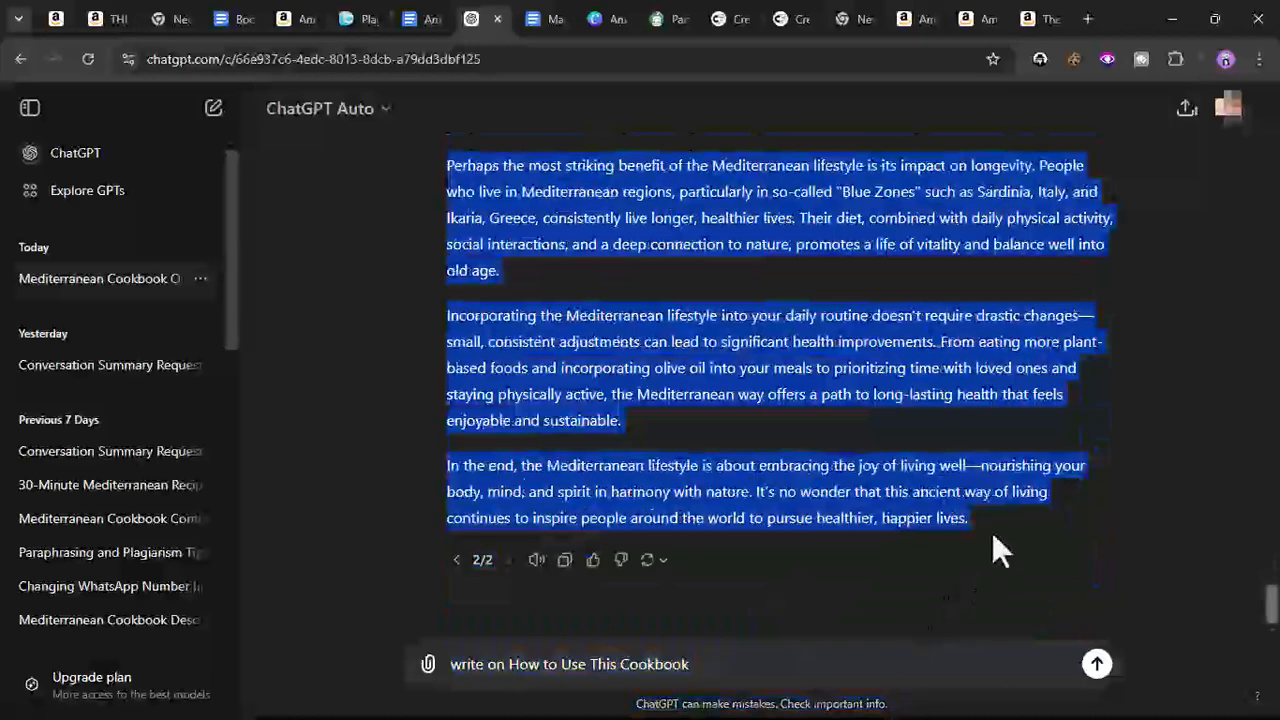
pyautogui.rightClick(962, 468)
pyautogui.click(640, 244)
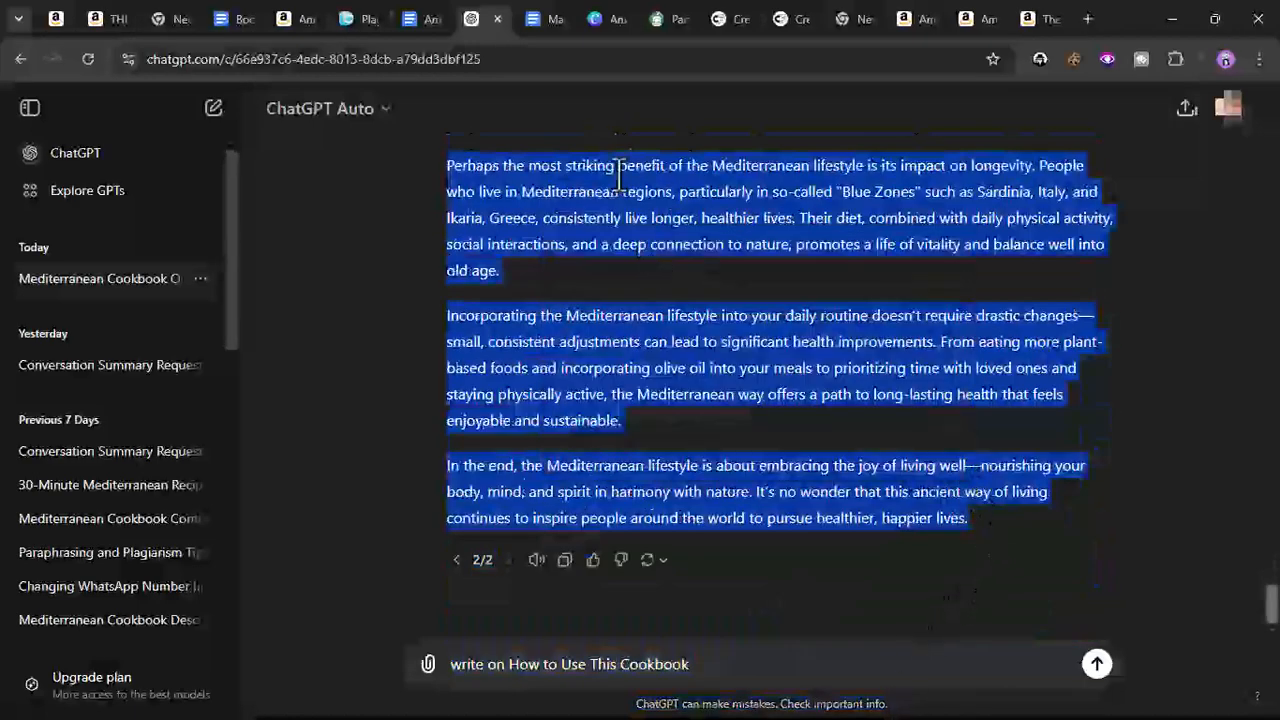
# - Paste the health benefits text on a new line after the welcome section in the cookbook document
pyautogui.click(545, 19)
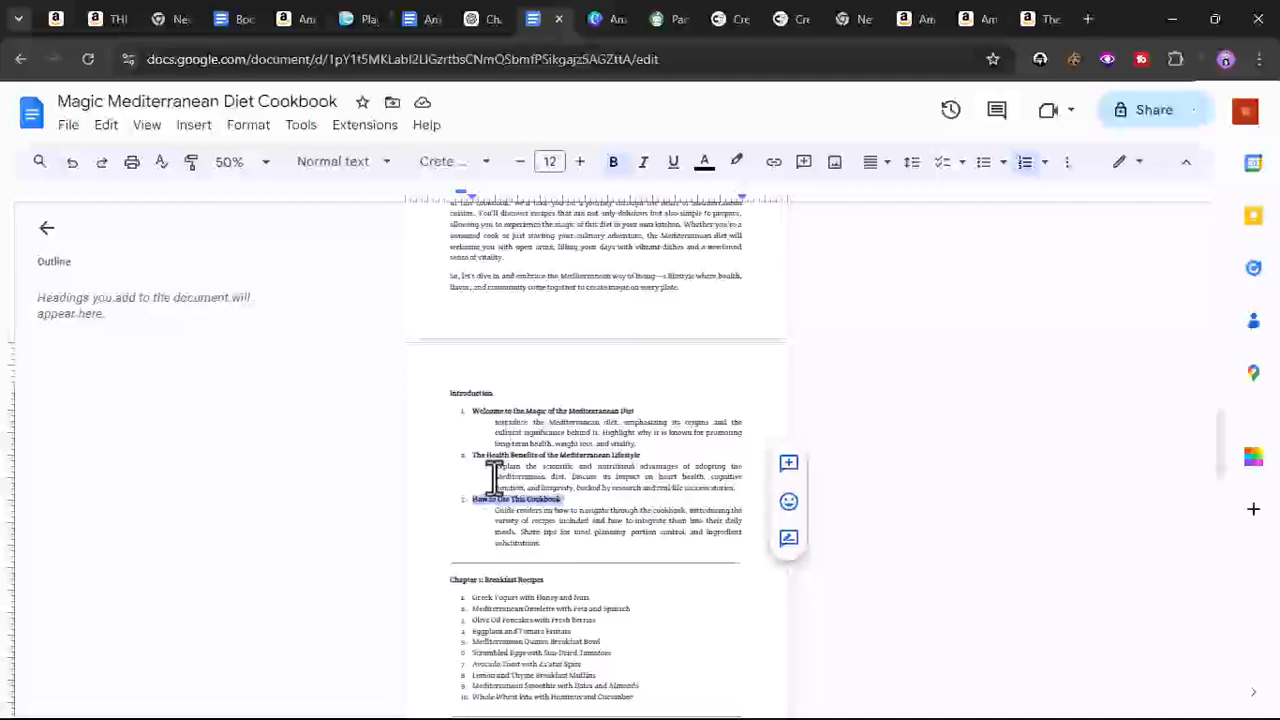
pyautogui.scroll(2, 493, 478)
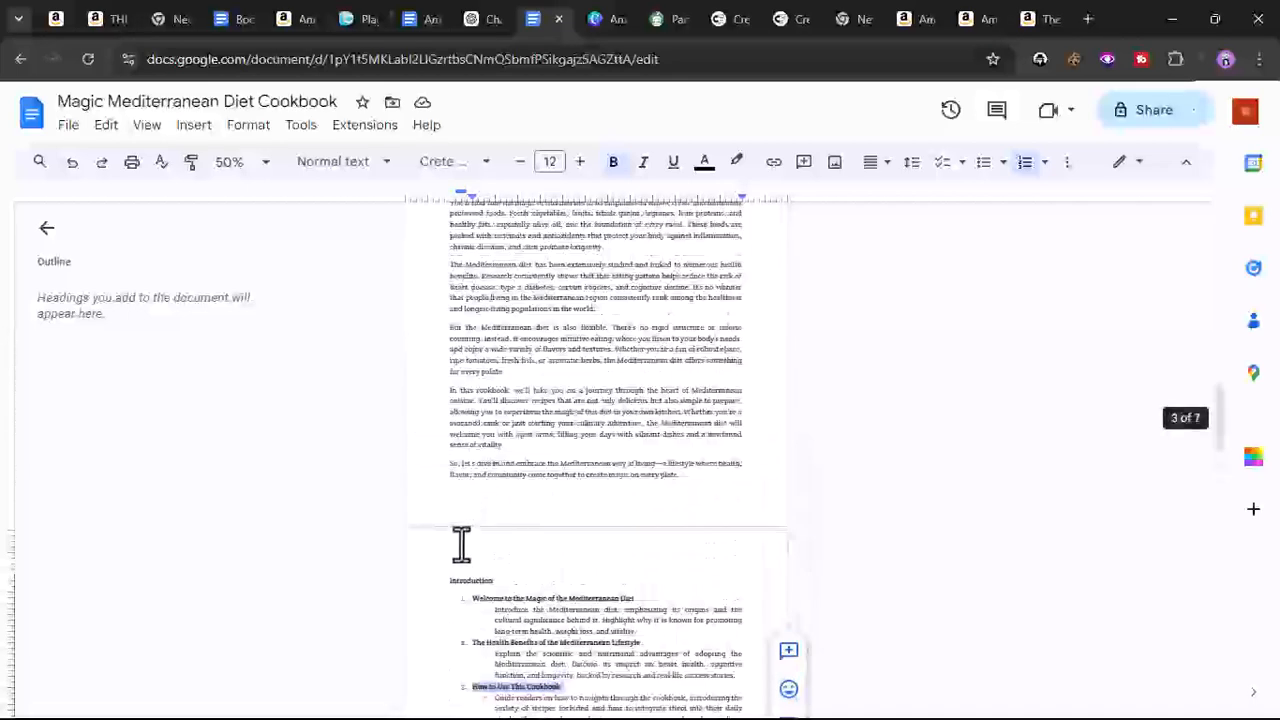
pyautogui.click(712, 478)
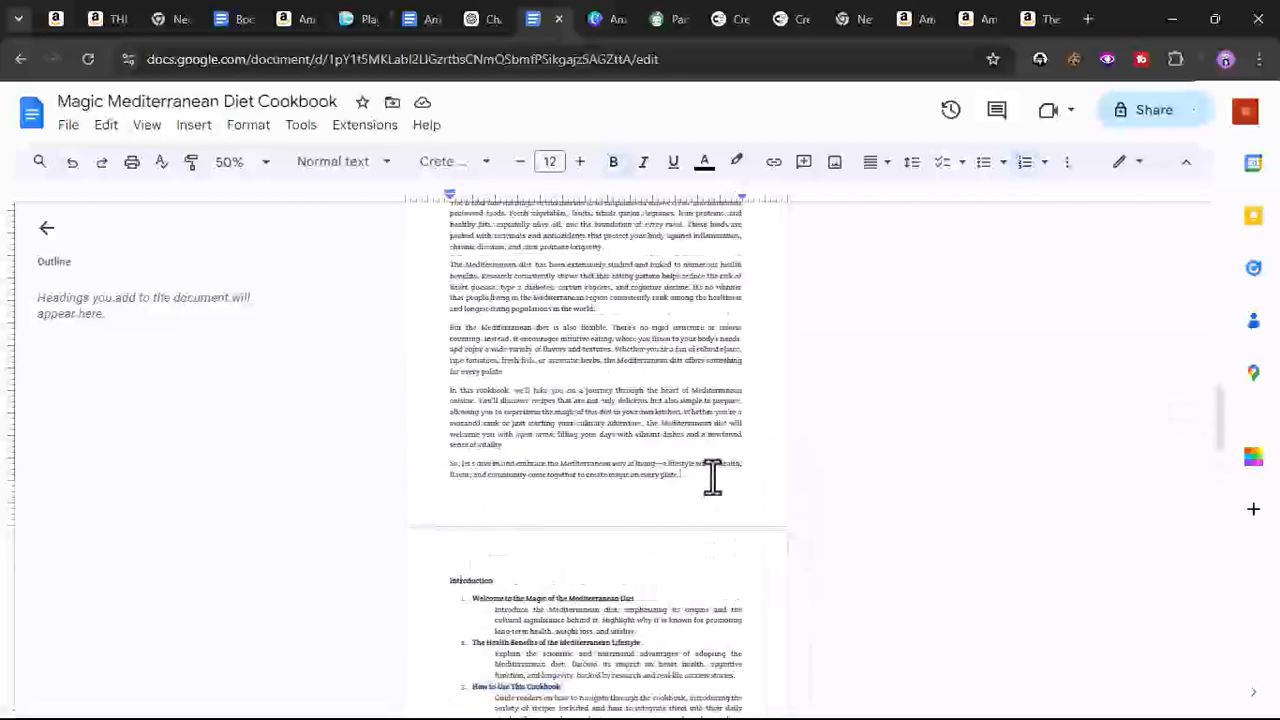
pyautogui.press('Return')
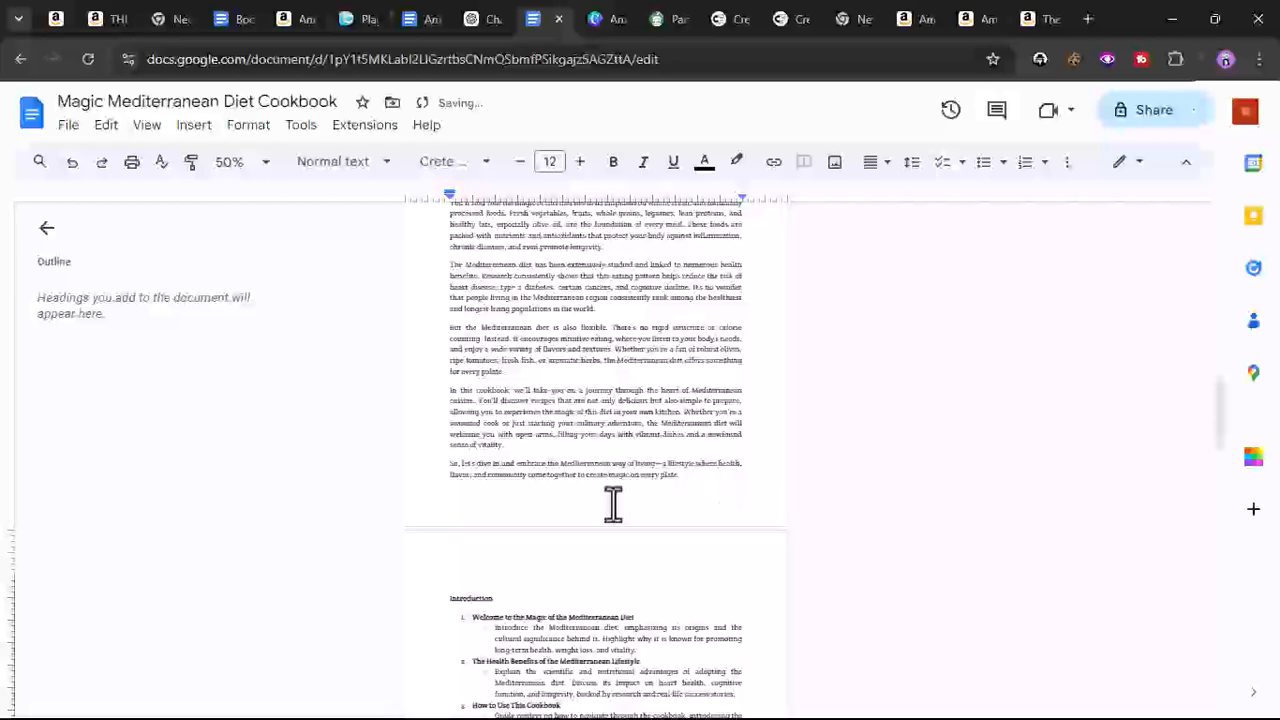
pyautogui.rightClick(463, 579)
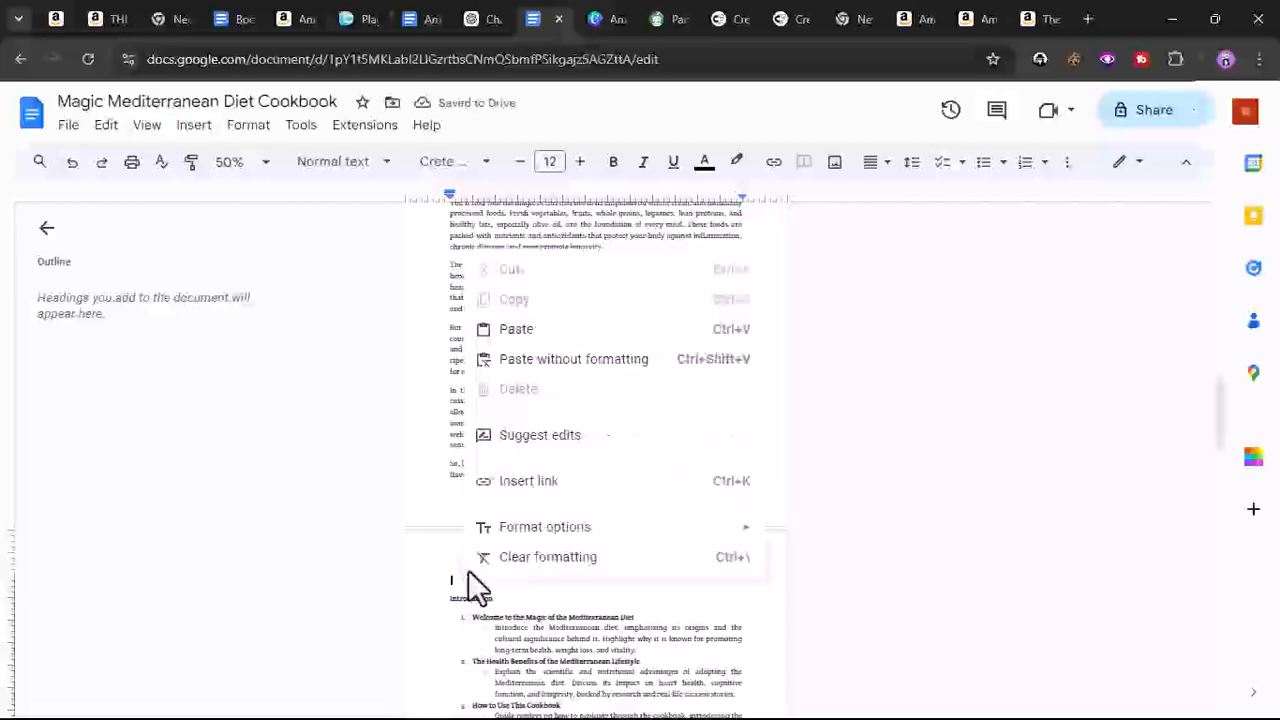
pyautogui.click(530, 333)
pyautogui.scroll(-3, 563, 569)
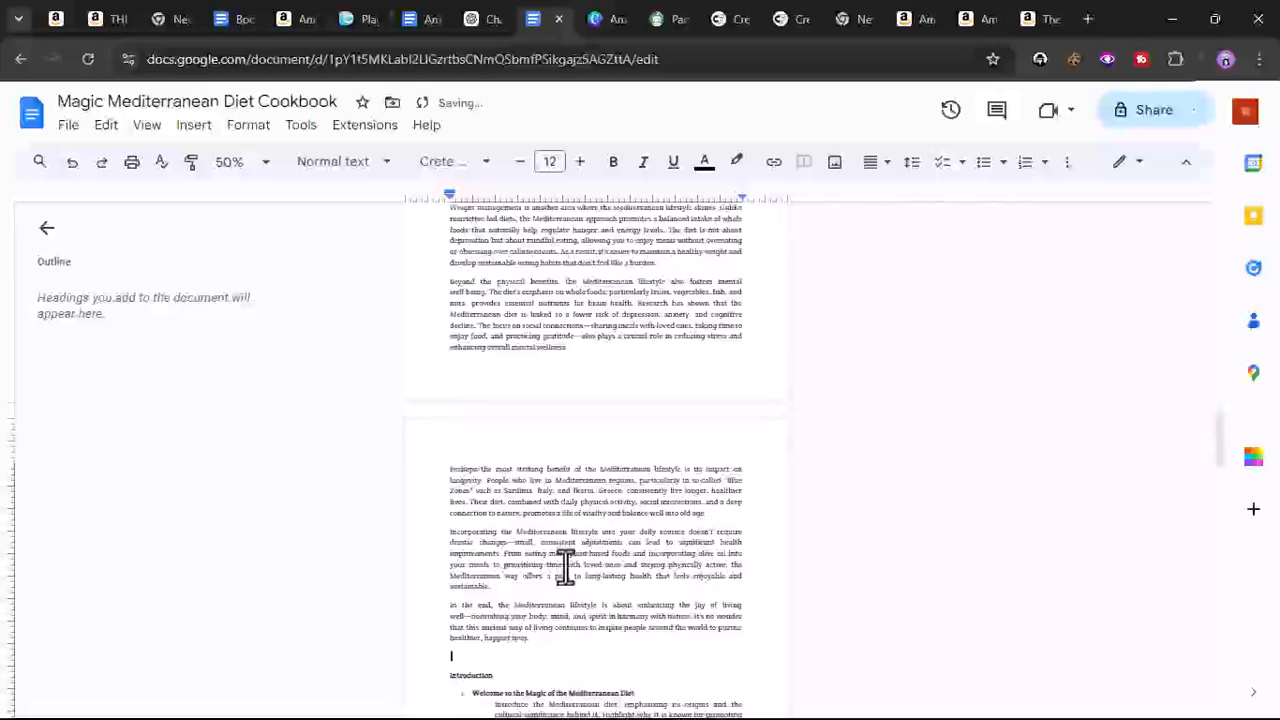
pyautogui.scroll(-2, 565, 569)
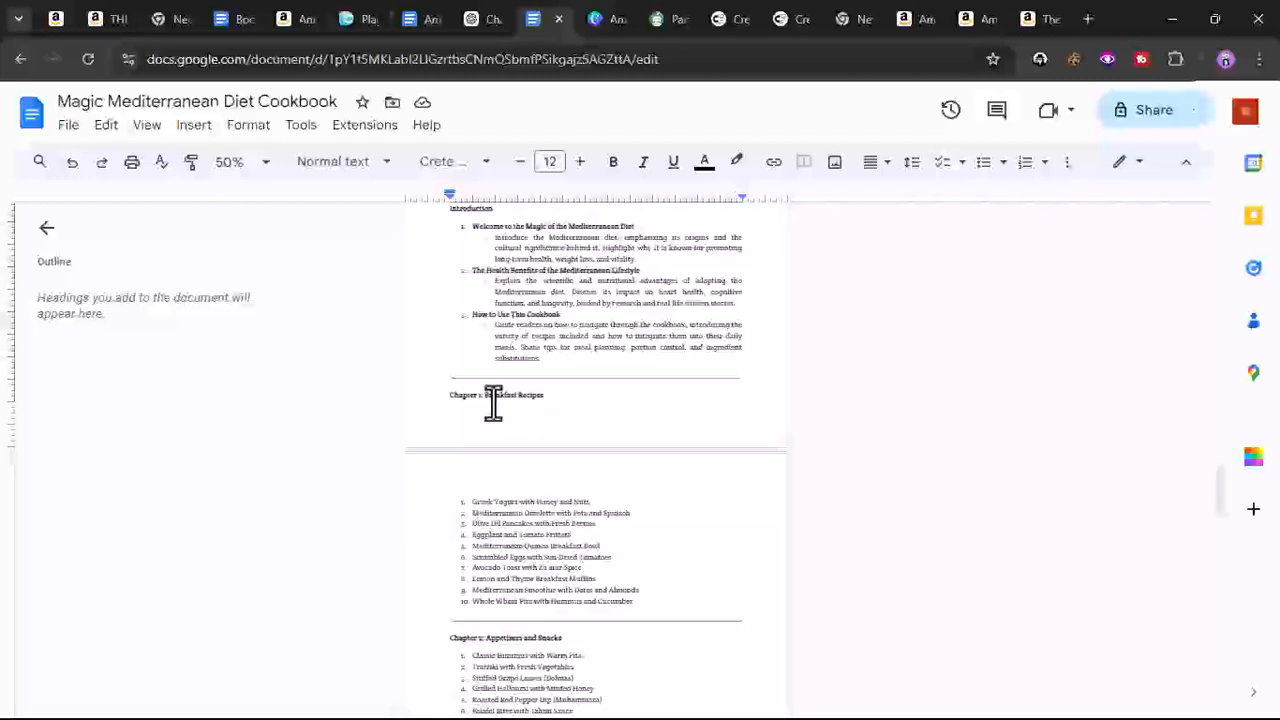
# - Copy the list of Chapter 1 Breakfast Recipes from the cookbook outline
pyautogui.moveTo(471, 501); pyautogui.dragTo(643, 608)
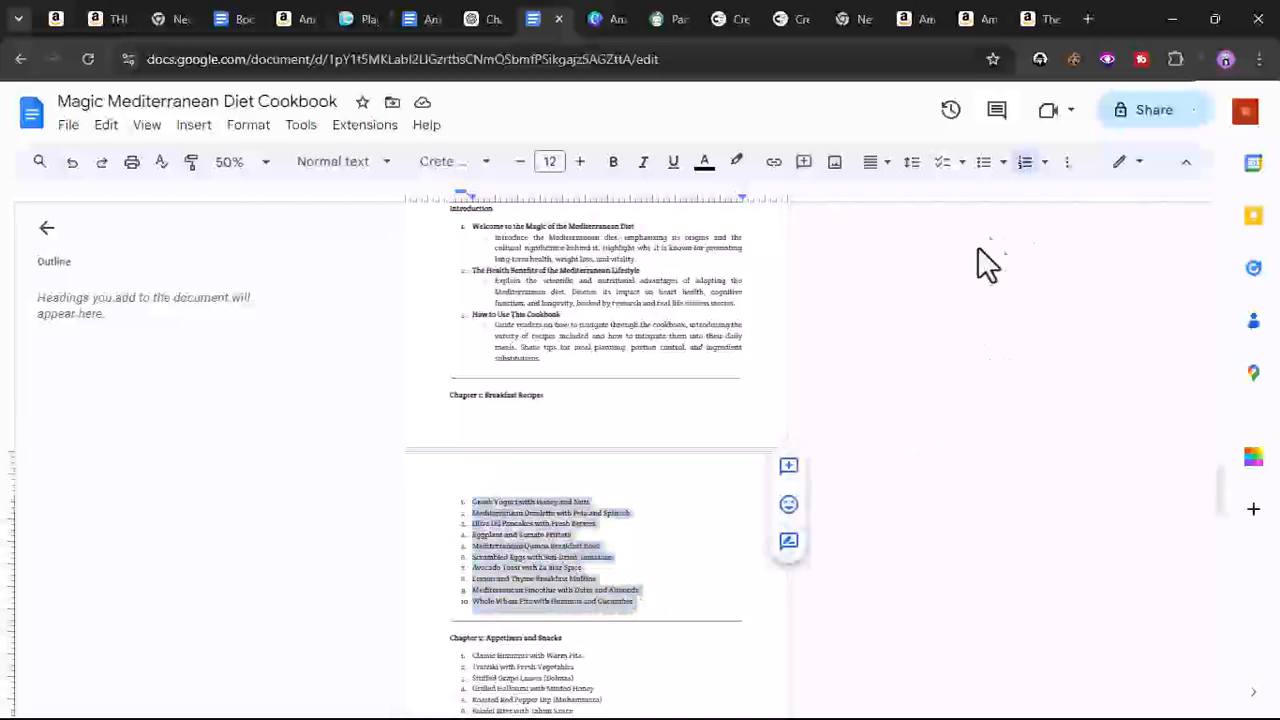
pyautogui.rightClick(537, 537)
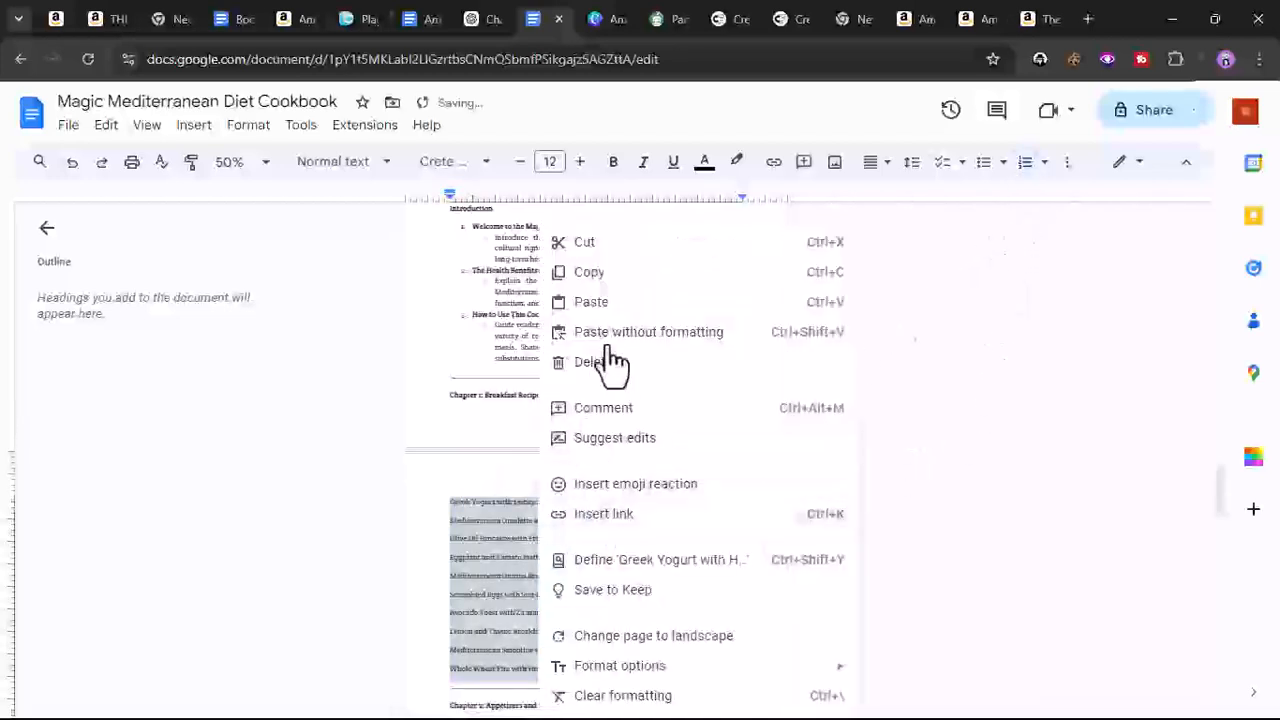
pyautogui.click(600, 272)
# - Send the 'write on How to Use This Cookbook' prompt to ChatGPT
pyautogui.click(474, 22)
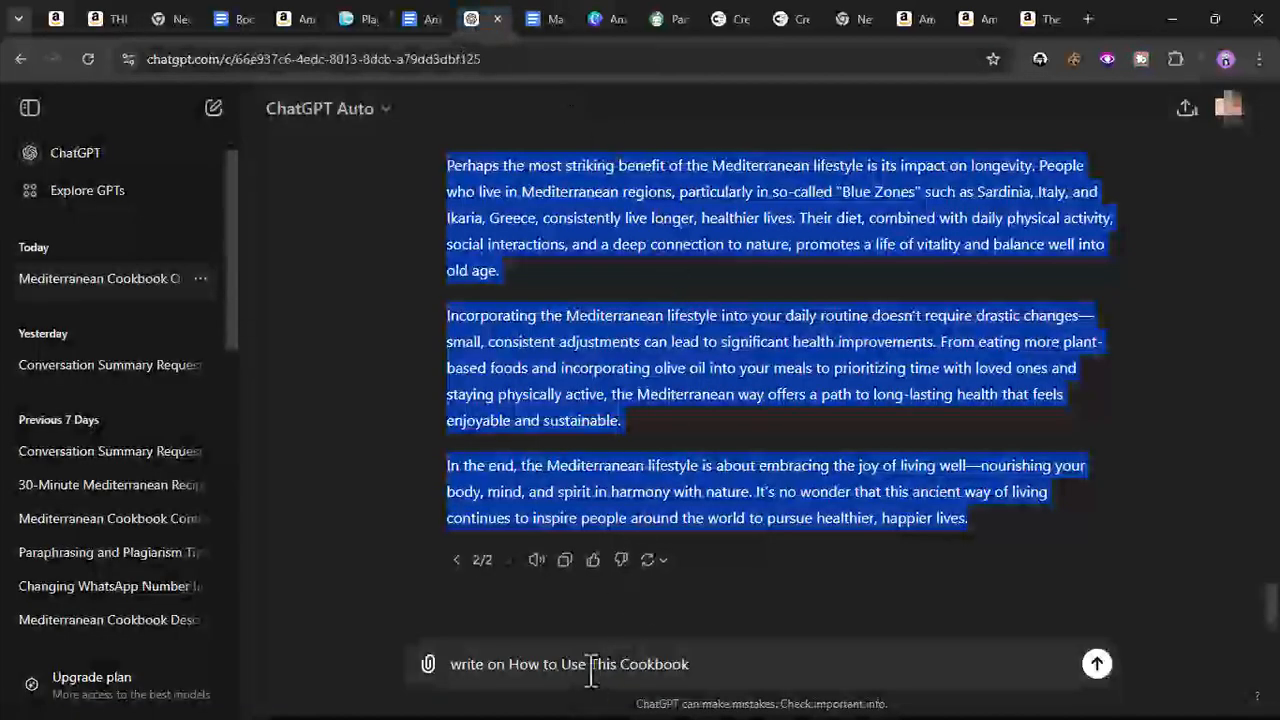
pyautogui.click(550, 20)
pyautogui.scroll(5, 560, 427)
pyautogui.scroll(8, 550, 427)
pyautogui.scroll(-5, 550, 427)
pyautogui.click(480, 20)
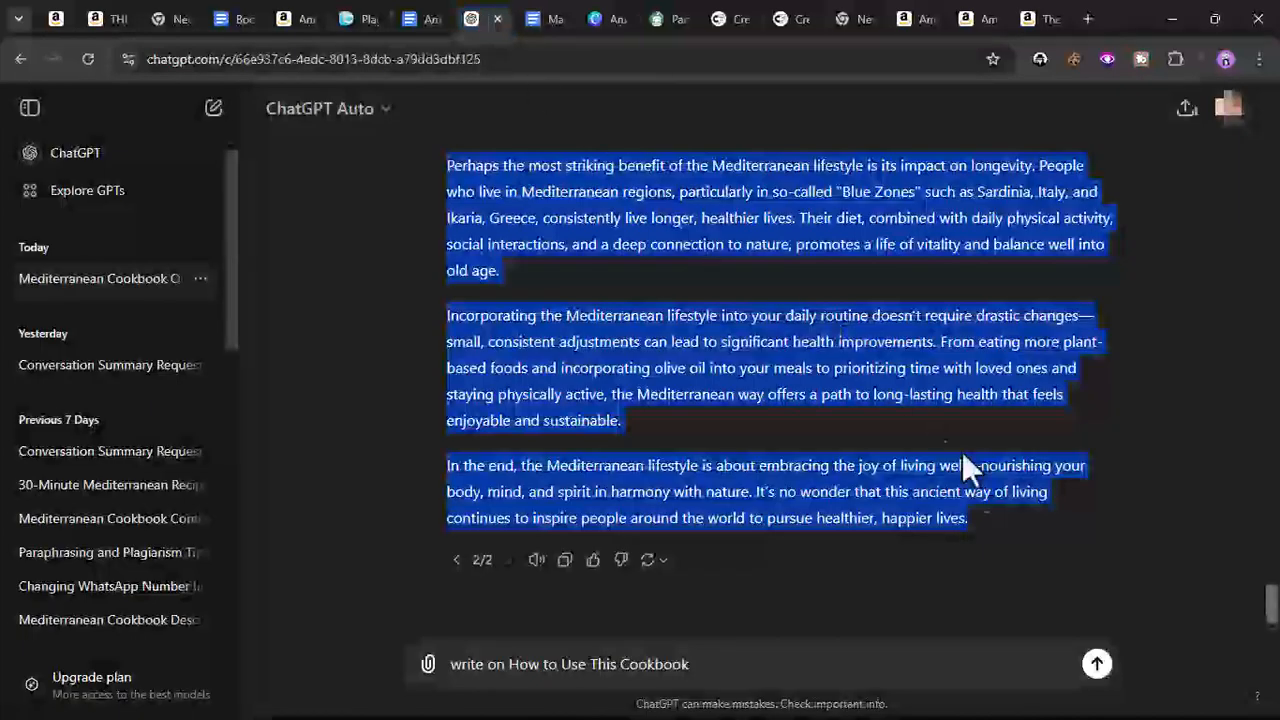
pyautogui.press('Return')
# - Paste the breakfast recipe list into the ChatGPT message box
pyautogui.rightClick(724, 660)
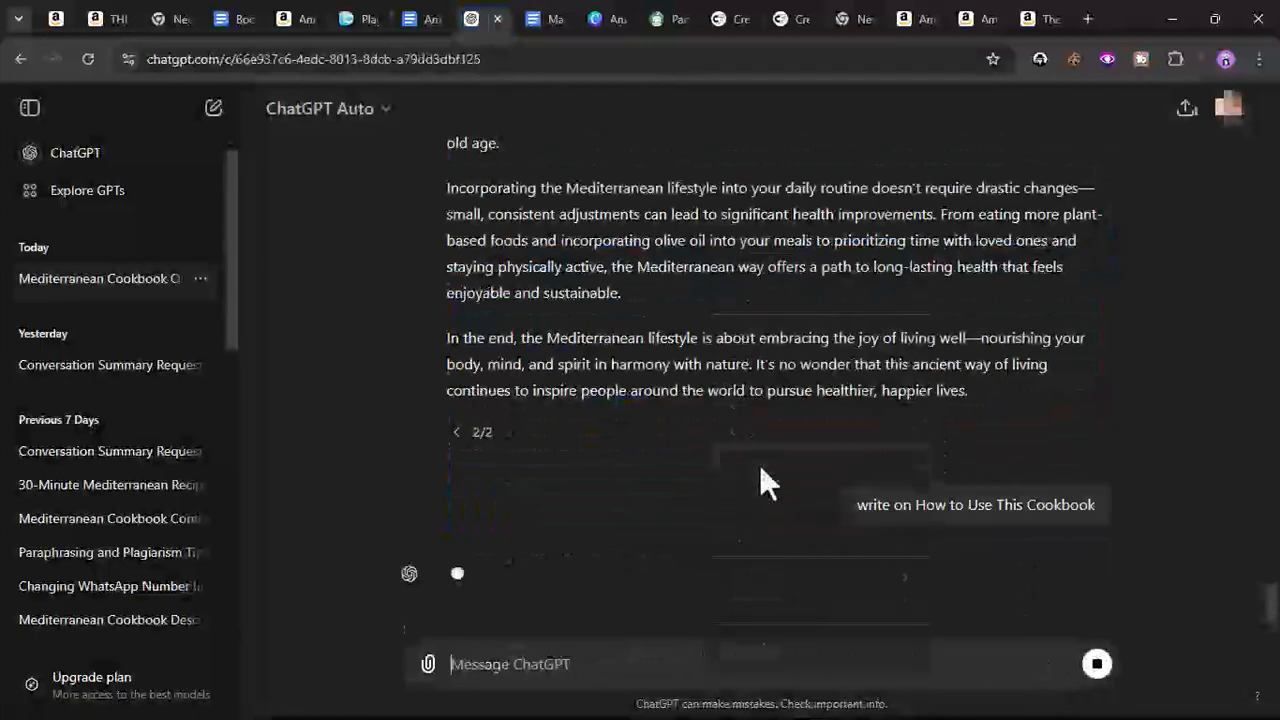
pyautogui.click(759, 457)
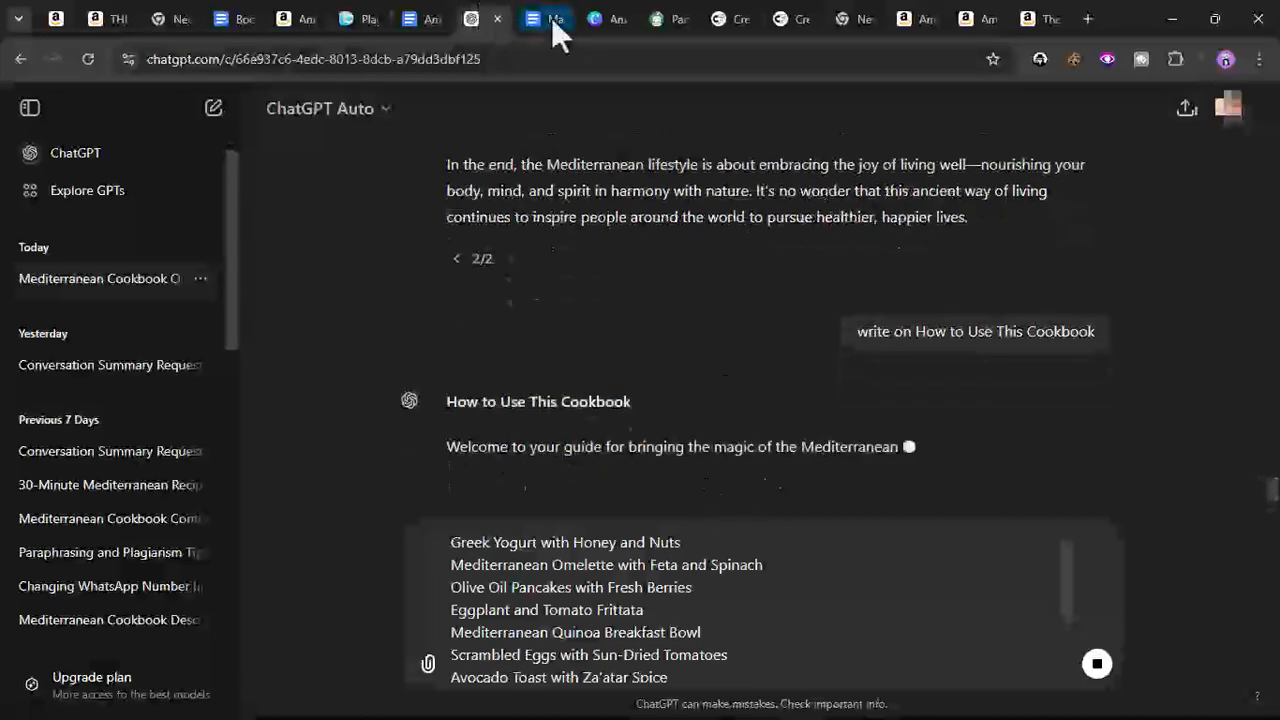
# - Copy the recipes prompt from the RECIPES PROMPTS section of the Books Researched document
pyautogui.click(550, 20)
pyautogui.click(238, 18)
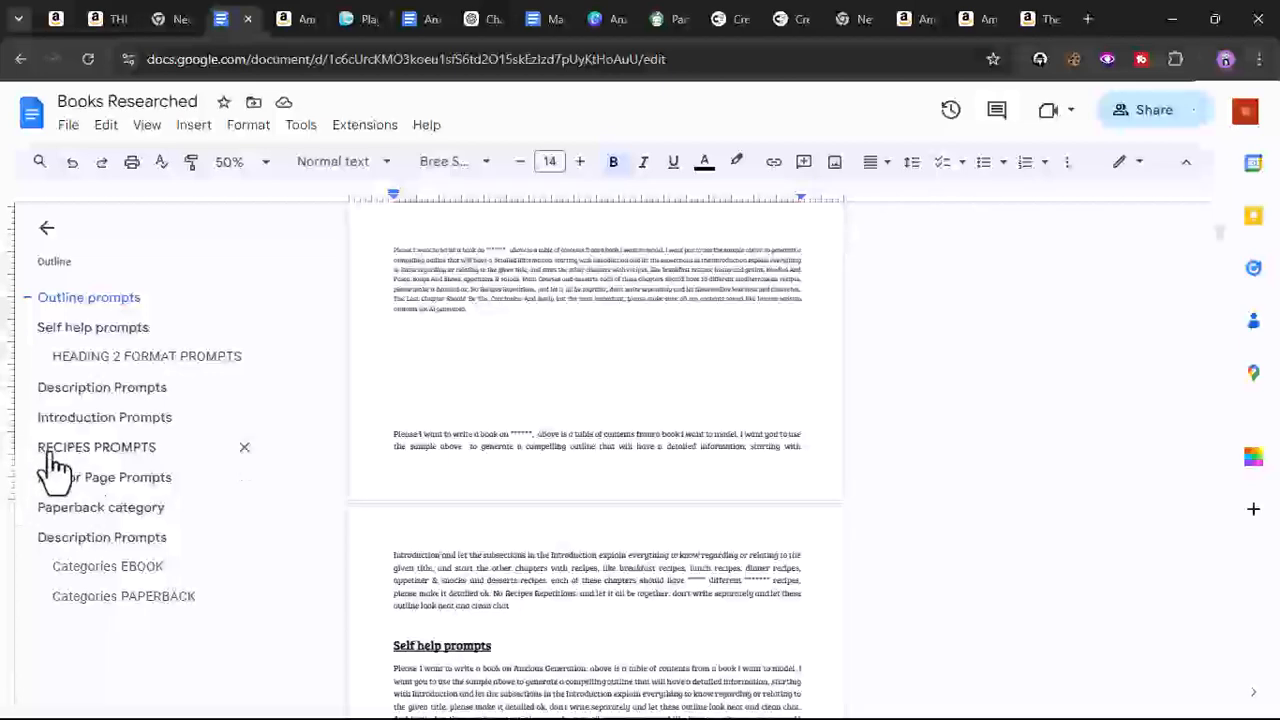
pyautogui.click(52, 460)
pyautogui.scroll(-2, 434, 500)
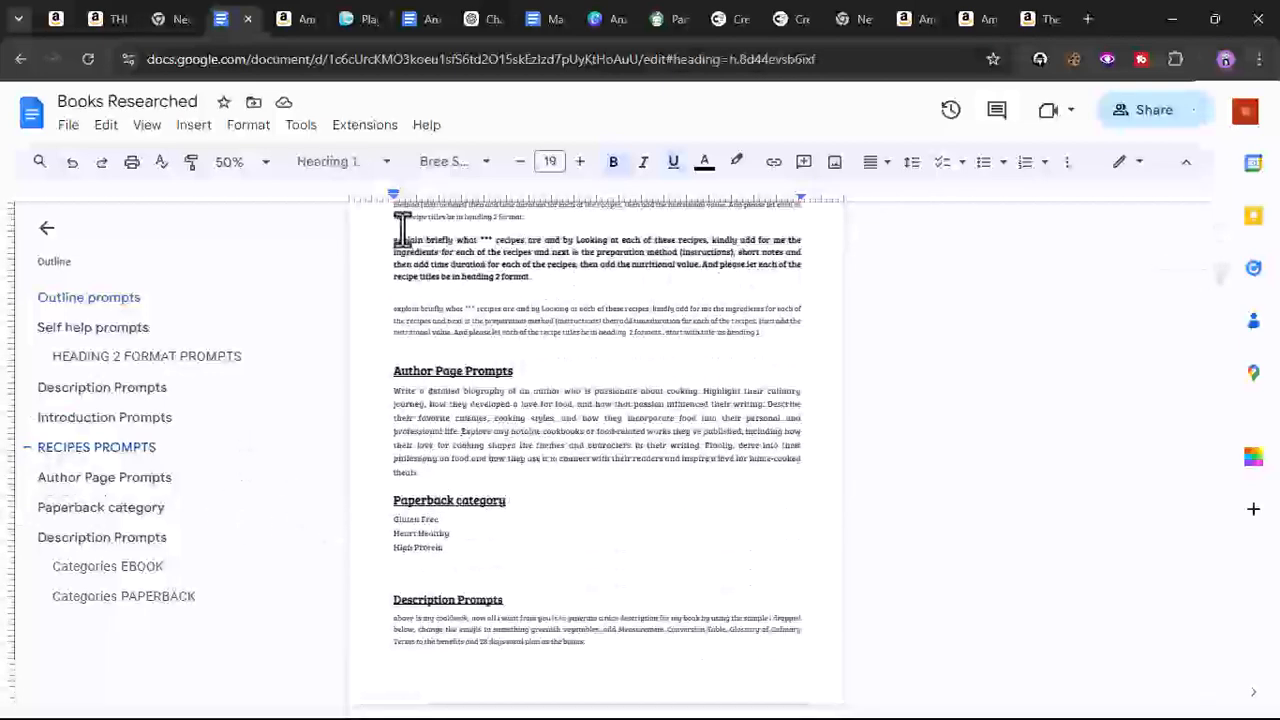
pyautogui.moveTo(378, 238); pyautogui.dragTo(553, 285)
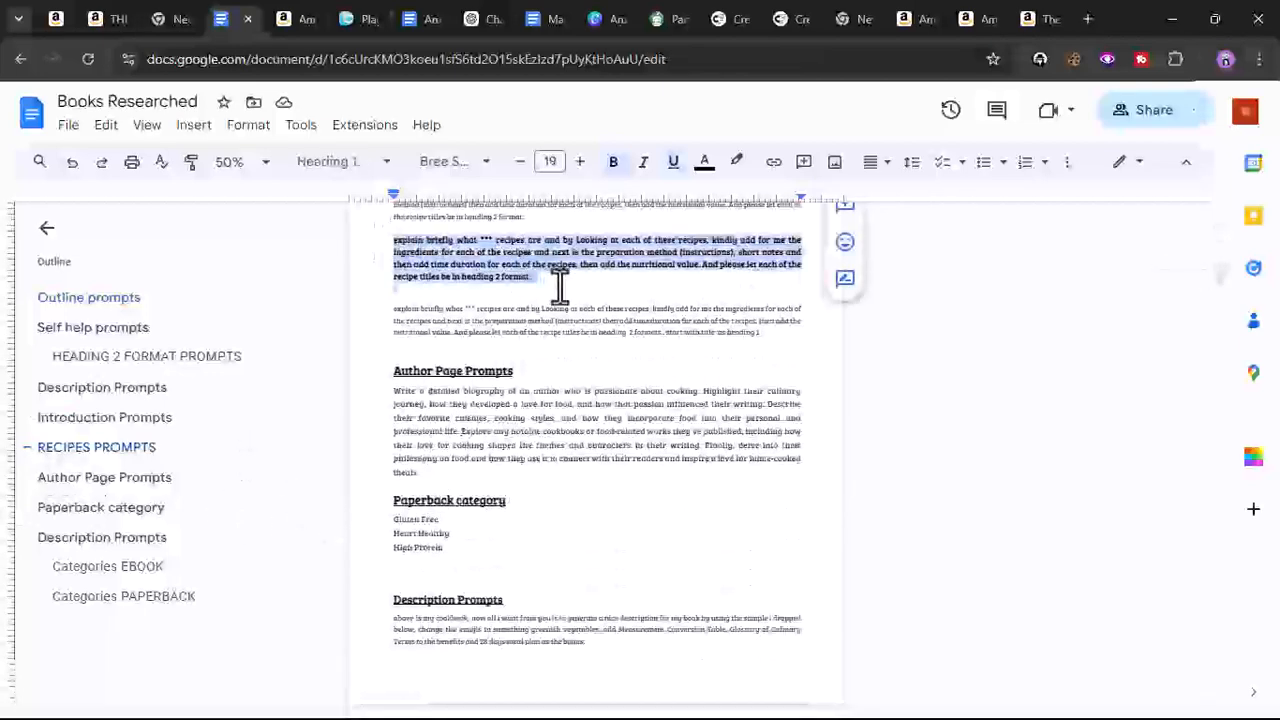
pyautogui.rightClick(568, 232)
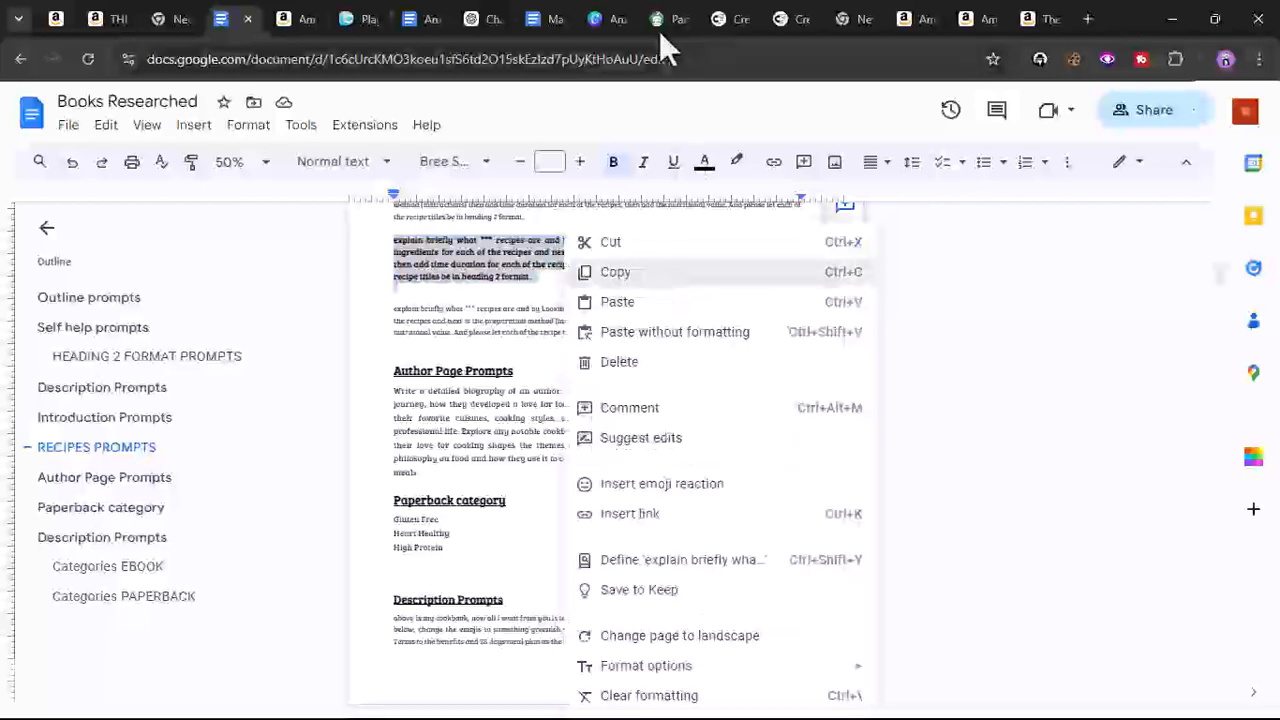
pyautogui.press('Escape')
# - Paste the recipes prompt at the start of the ChatGPT message, above the breakfast recipe list
pyautogui.click(484, 20)
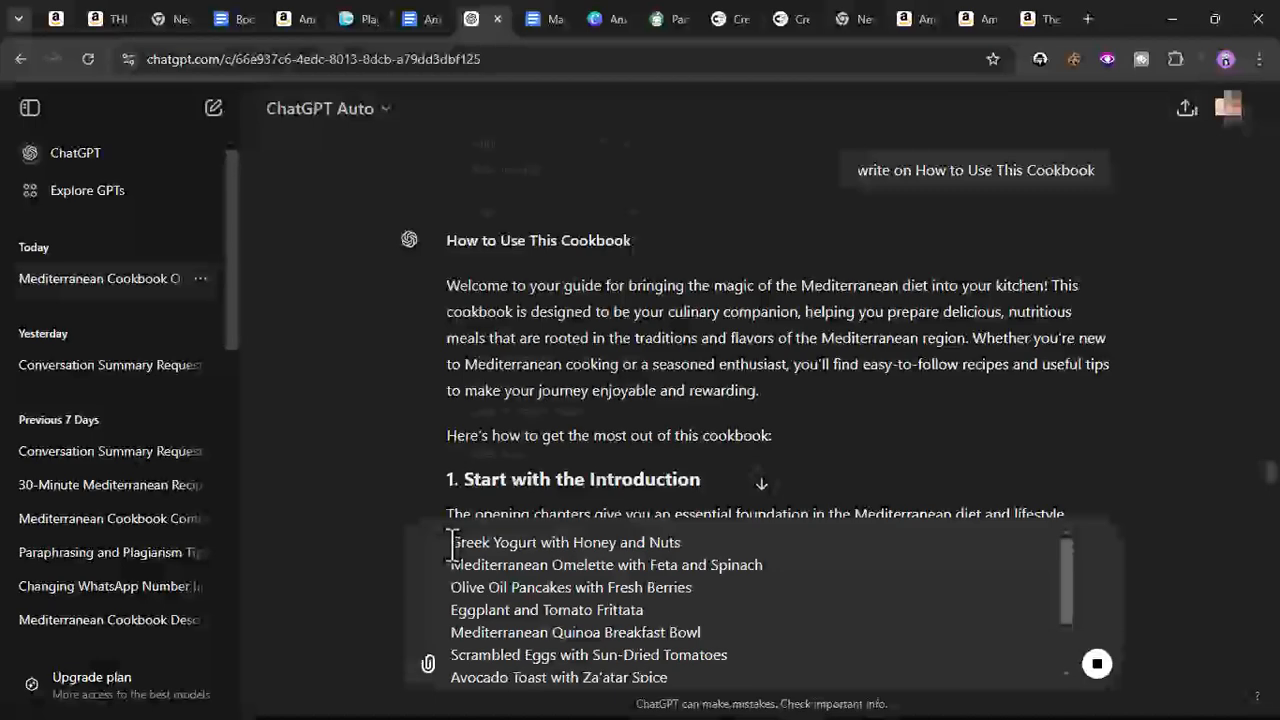
pyautogui.rightClick(452, 548)
pyautogui.click(501, 336)
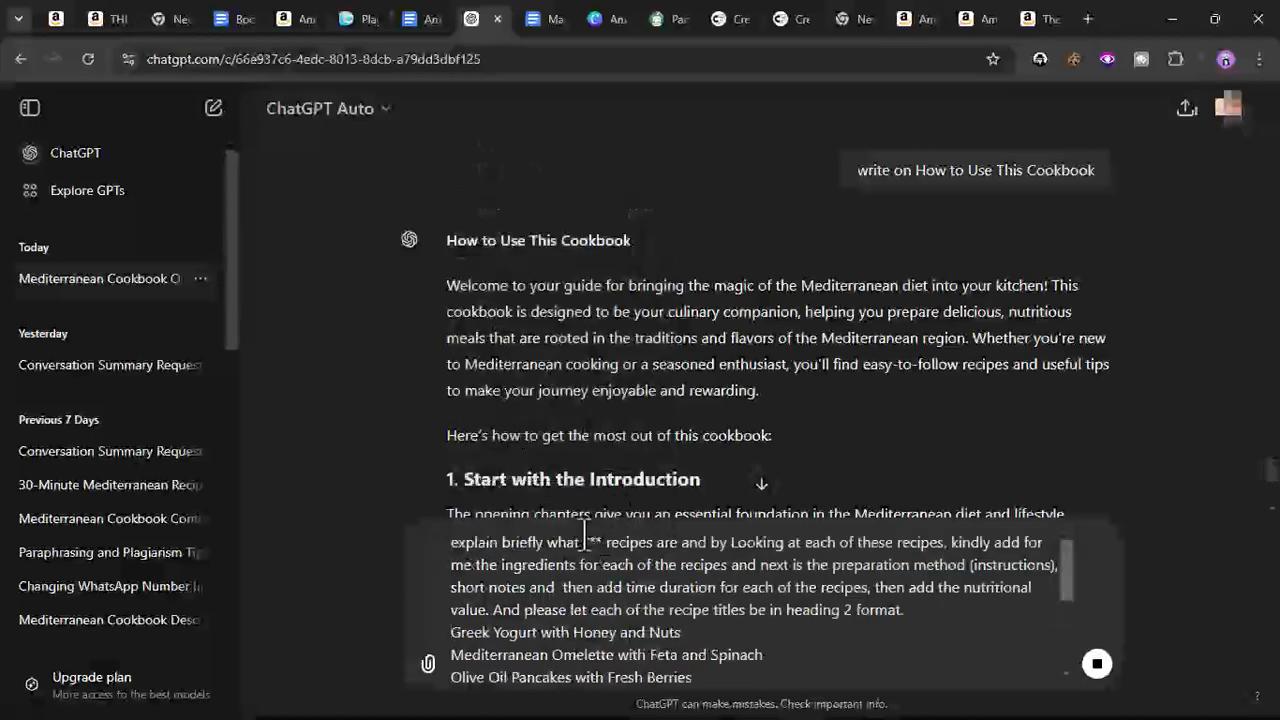
# - Copy the 'Breakfast Recipes' chapter title from the cookbook document
pyautogui.click(547, 20)
pyautogui.scroll(-8, 500, 400)
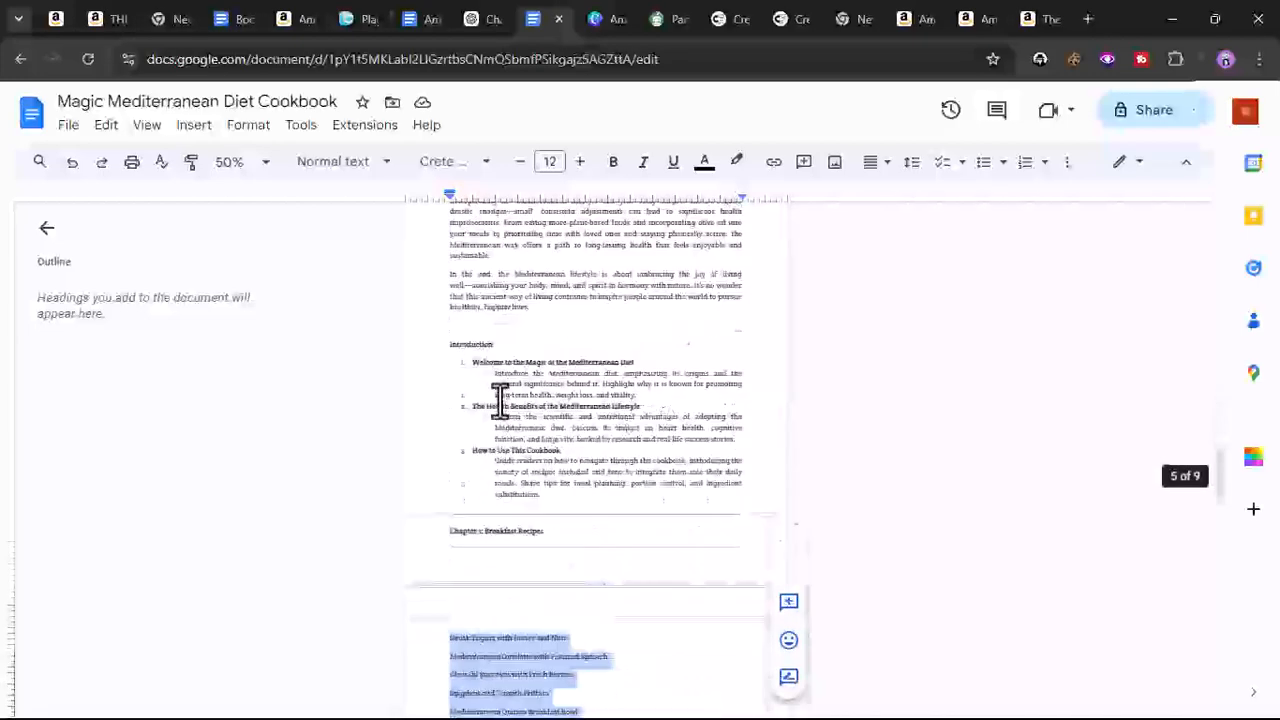
pyautogui.scroll(2, 500, 400)
pyautogui.scroll(-4, 500, 400)
pyautogui.scroll(3, 500, 395)
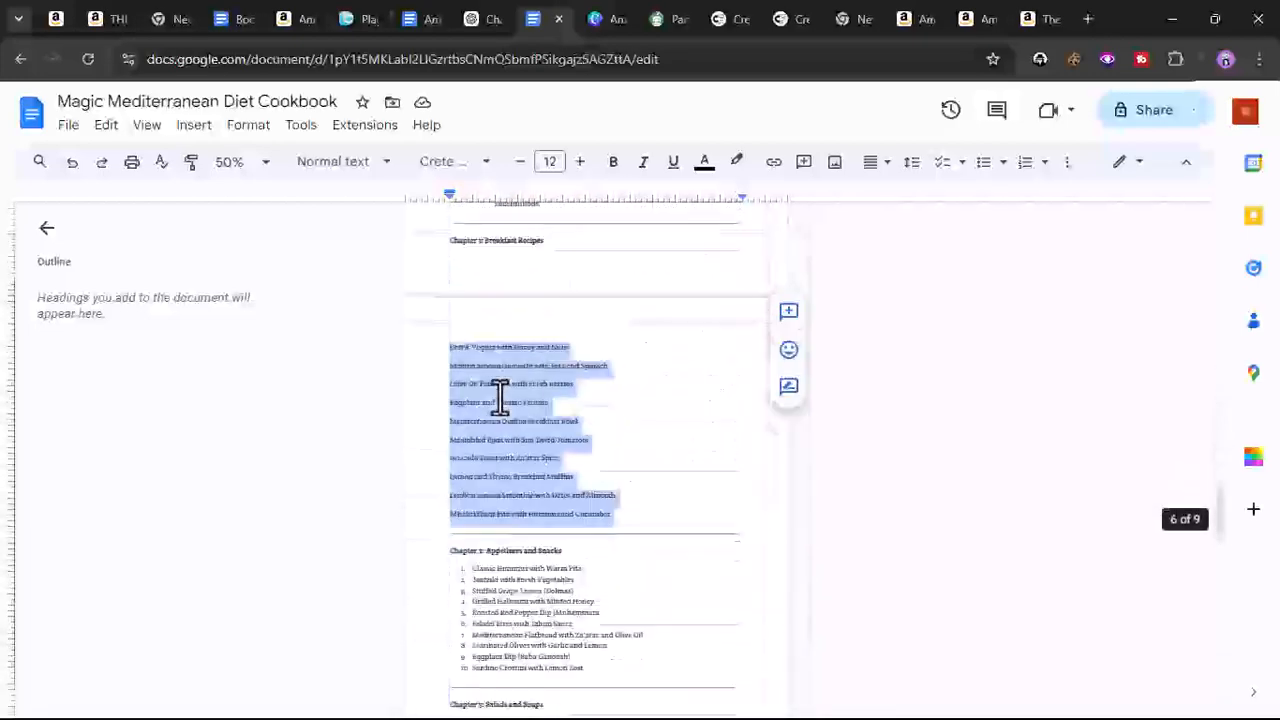
pyautogui.moveTo(484, 303); pyautogui.dragTo(509, 303)
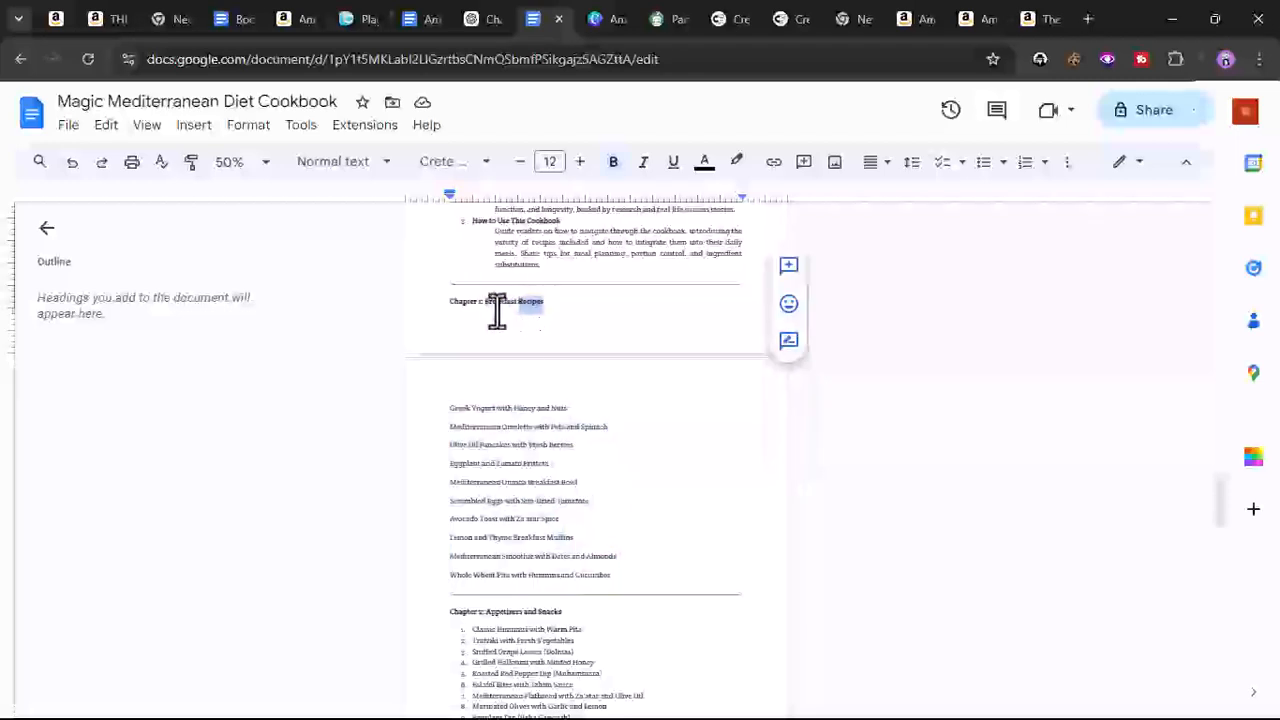
pyautogui.moveTo(486, 303); pyautogui.dragTo(536, 303)
pyautogui.rightClick(538, 308)
pyautogui.click(590, 272)
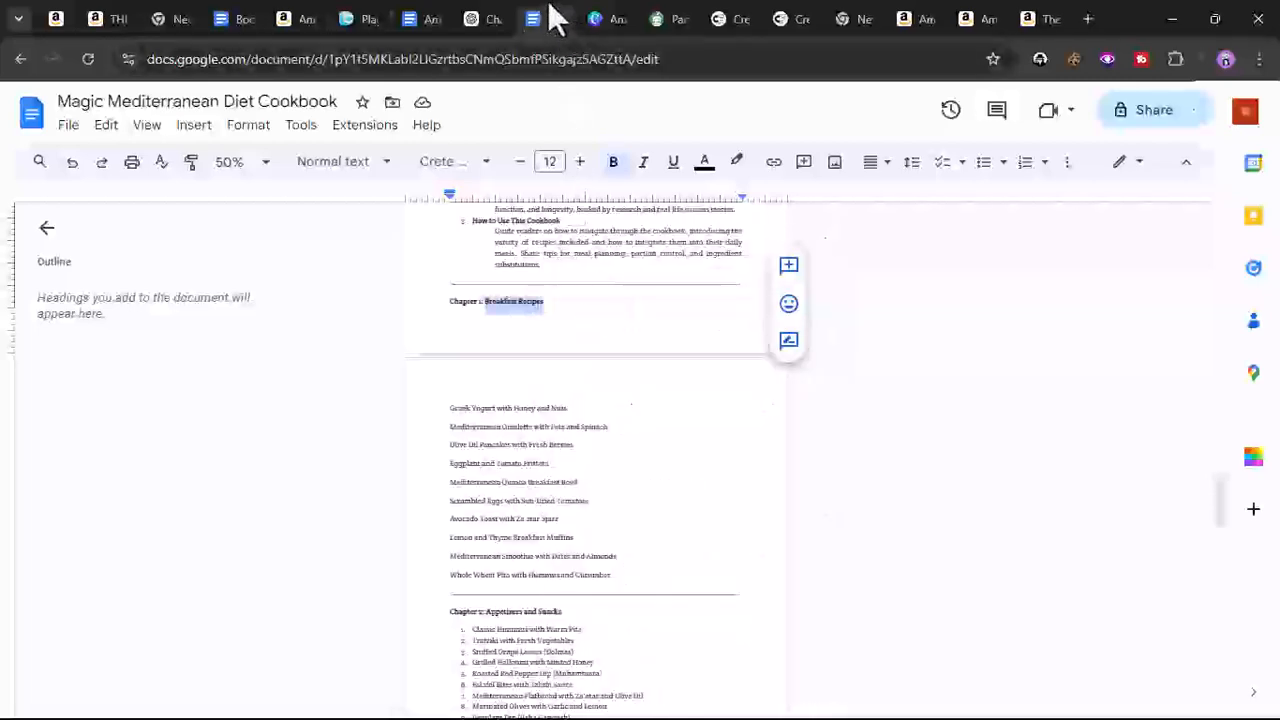
# - Replace the *** placeholder in the ChatGPT prompt with Breakfast Recipes
pyautogui.click(472, 20)
pyautogui.rightClick(593, 542)
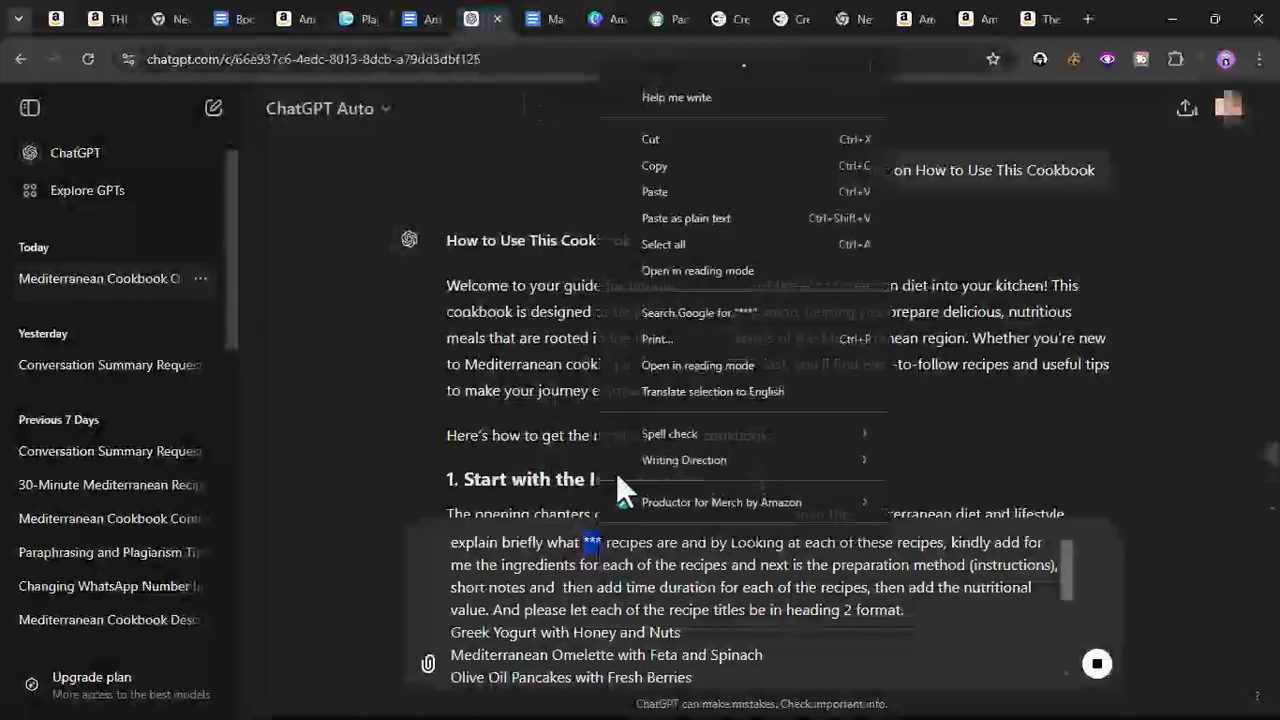
pyautogui.click(663, 197)
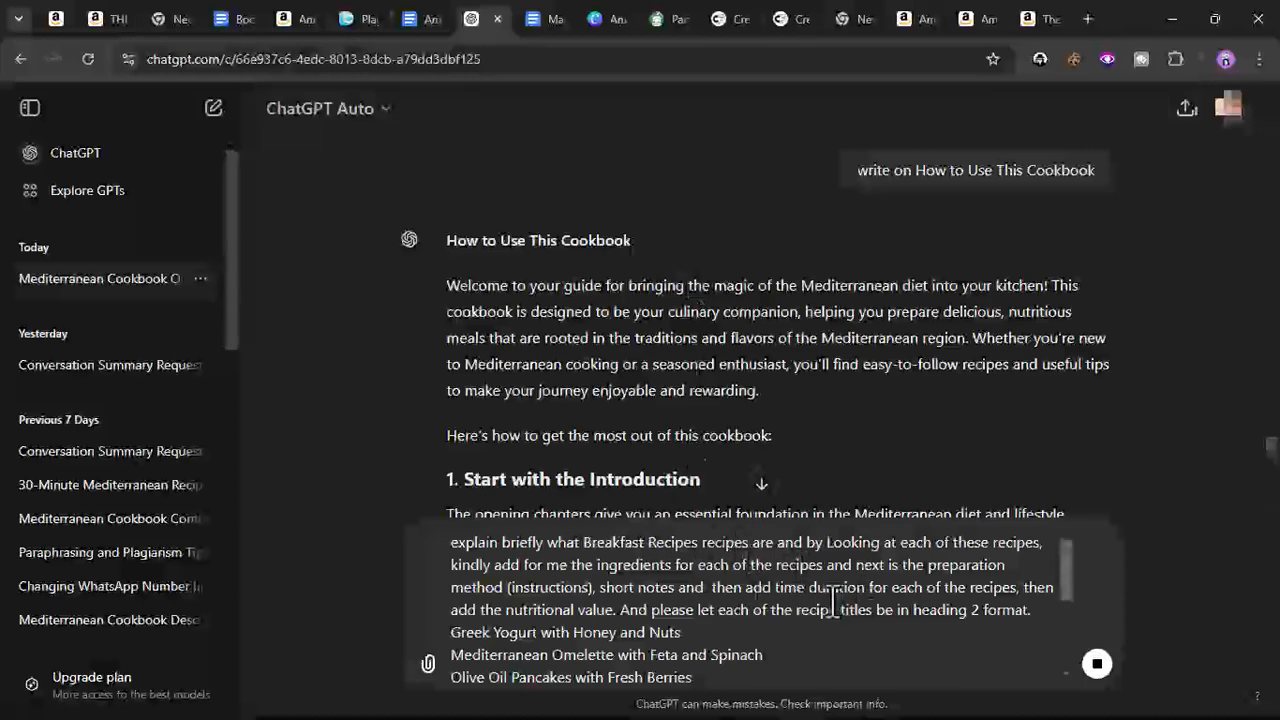
# - Copy ChatGPT's full 'How to Use This Cookbook' response, then send the Breakfast Recipes prompt
pyautogui.scroll(-5, 717, 612)
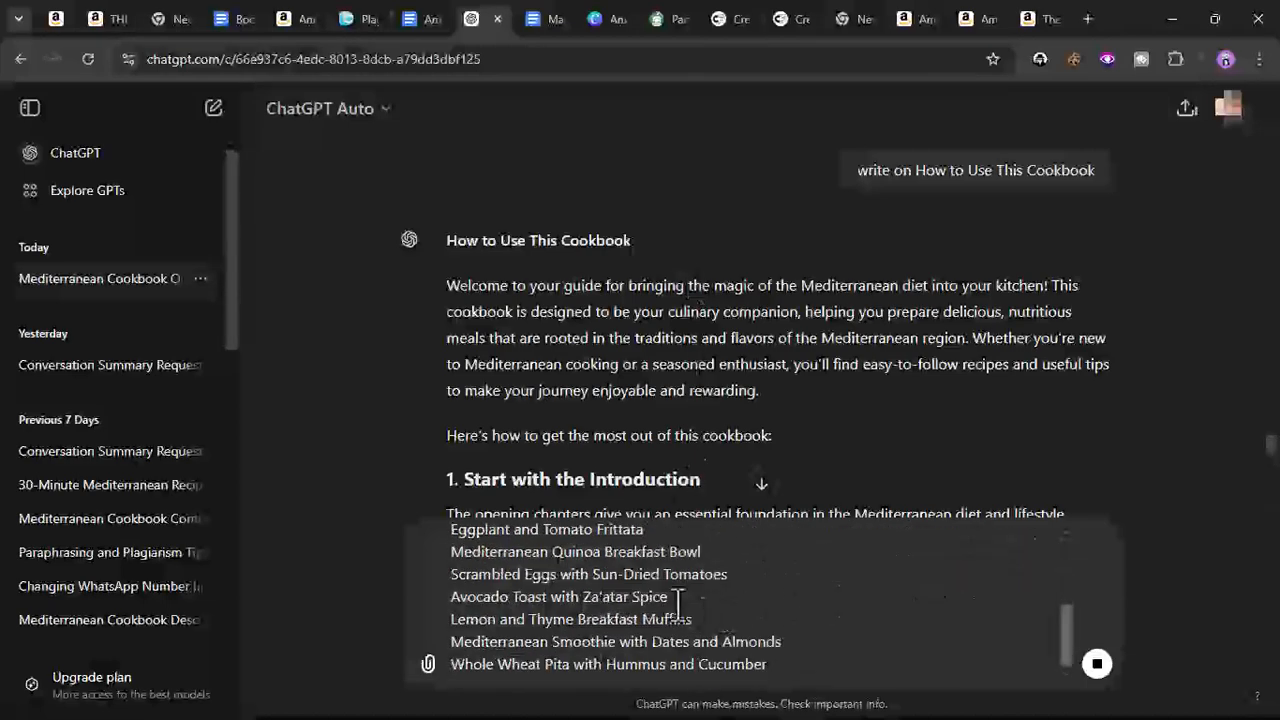
pyautogui.scroll(-3, 562, 325)
pyautogui.scroll(-4, 561, 324)
pyautogui.scroll(1, 561, 324)
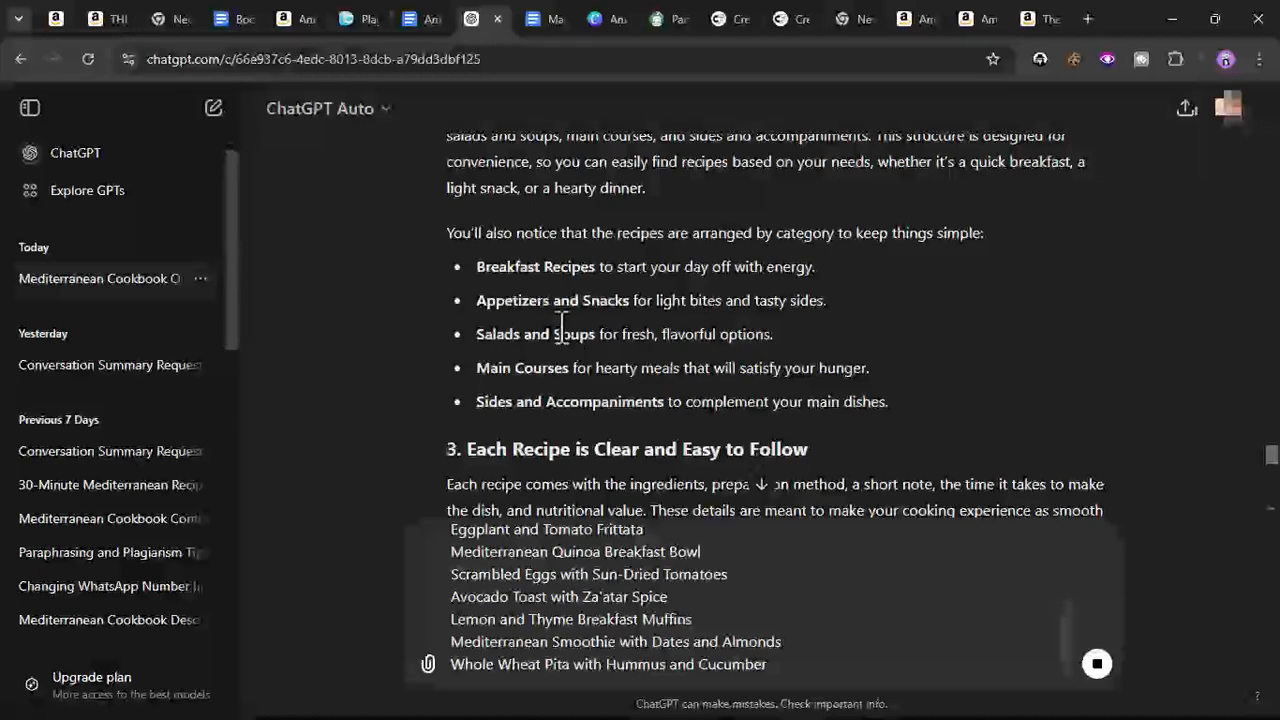
pyautogui.scroll(-3, 561, 324)
pyautogui.scroll(4, 561, 324)
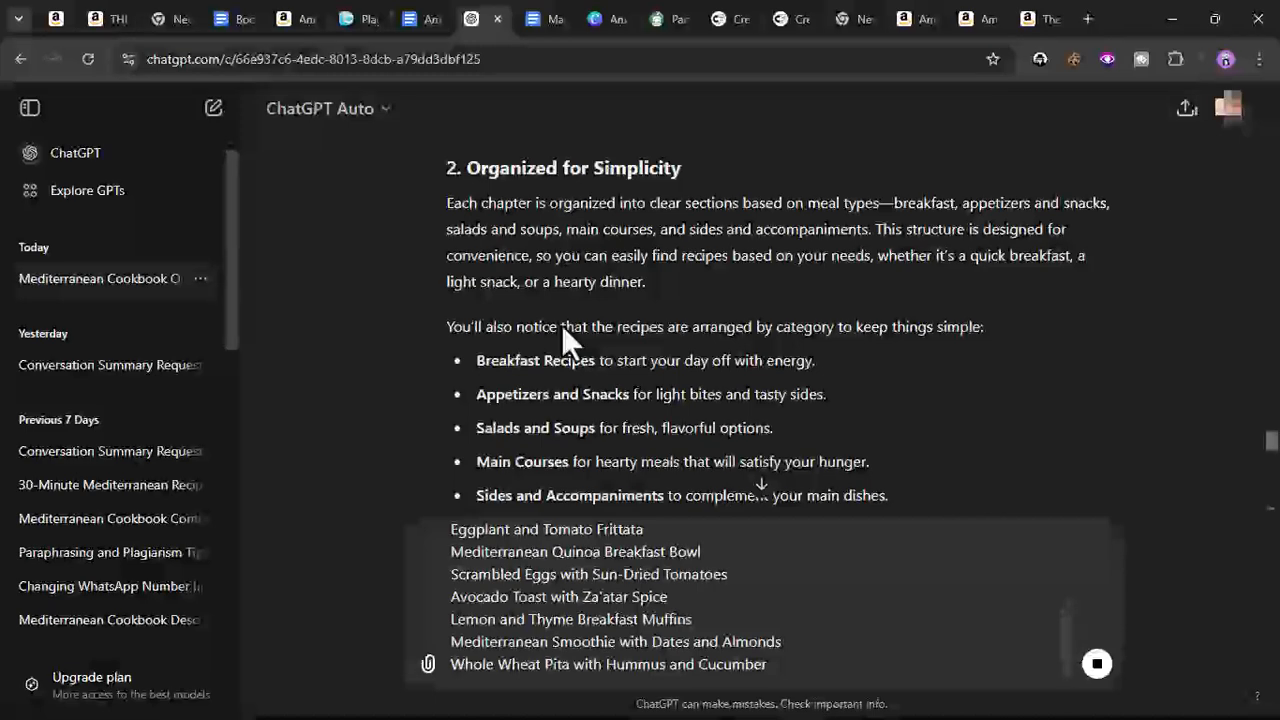
pyautogui.scroll(4, 508, 271)
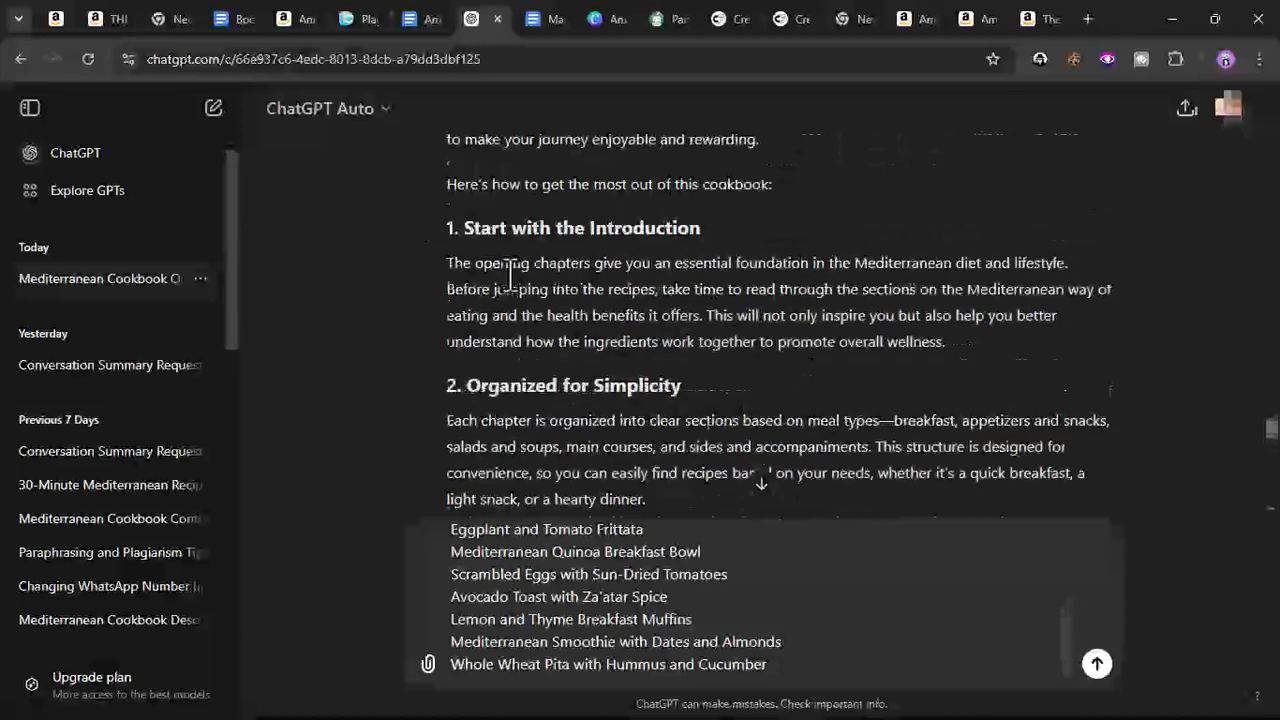
pyautogui.scroll(2, 500, 290)
pyautogui.moveTo(466, 367); pyautogui.dragTo(876, 392)
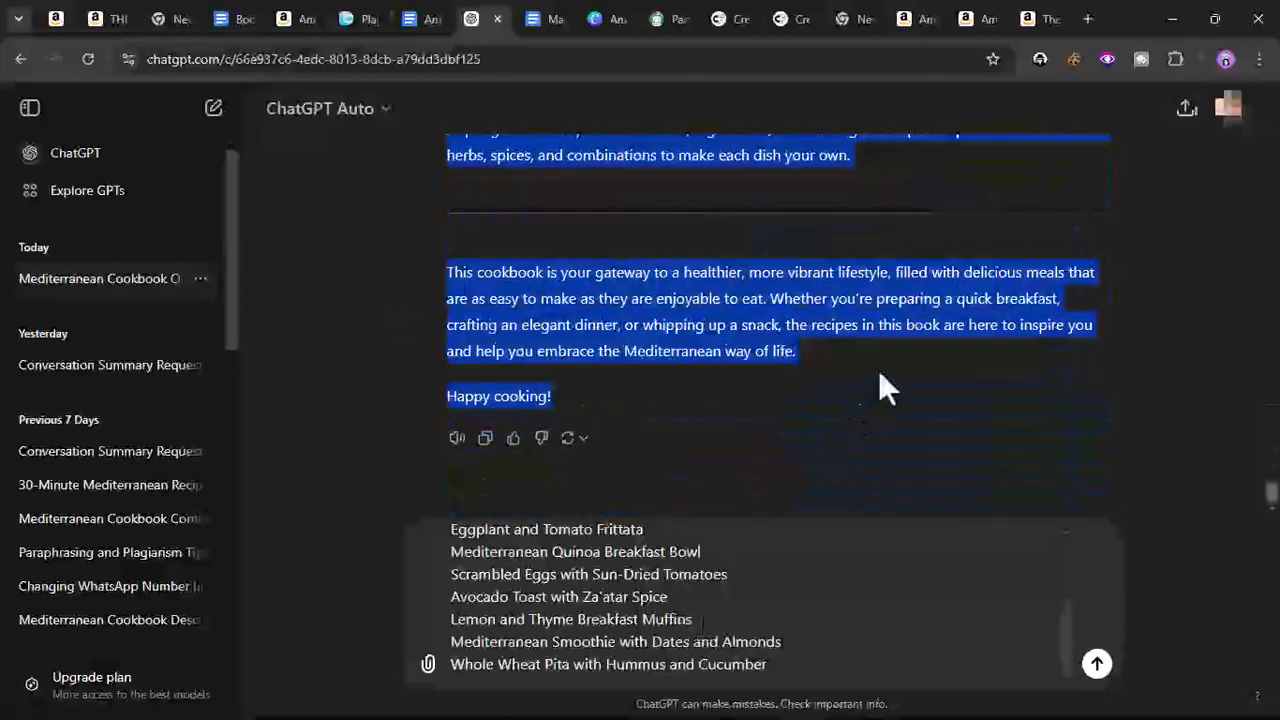
pyautogui.rightClick(842, 350)
pyautogui.click(850, 358)
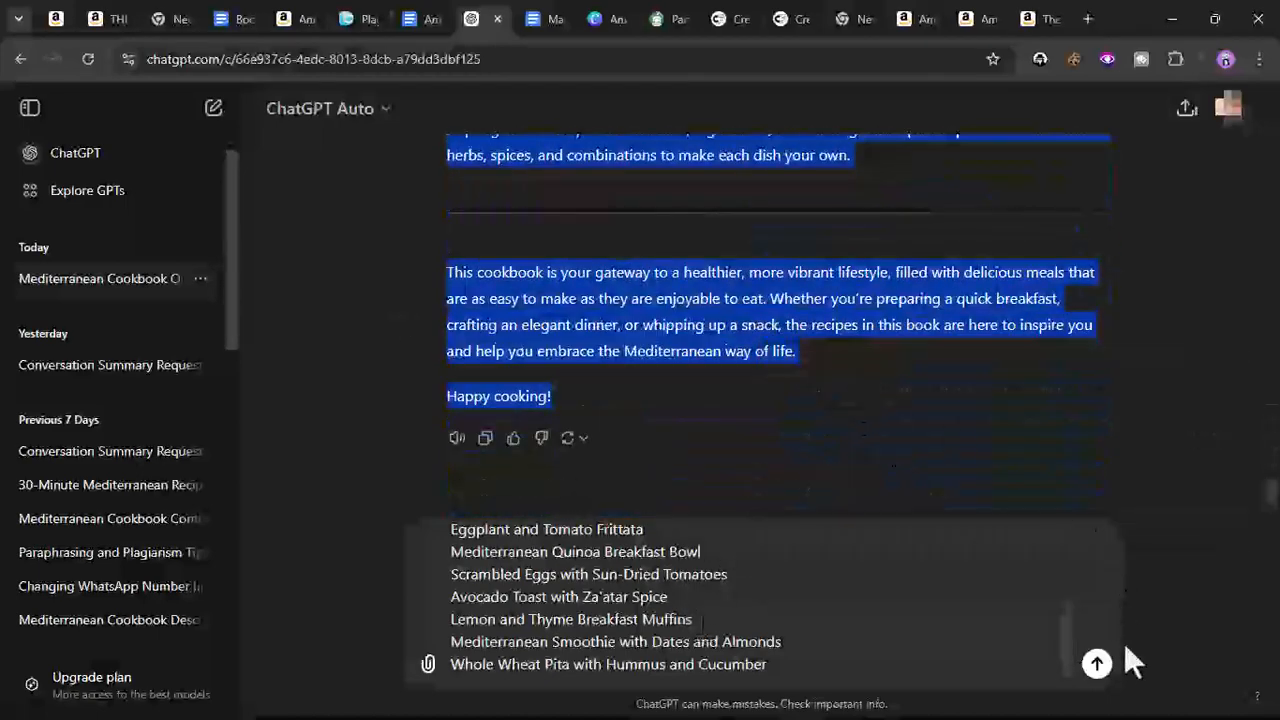
pyautogui.click(1097, 664)
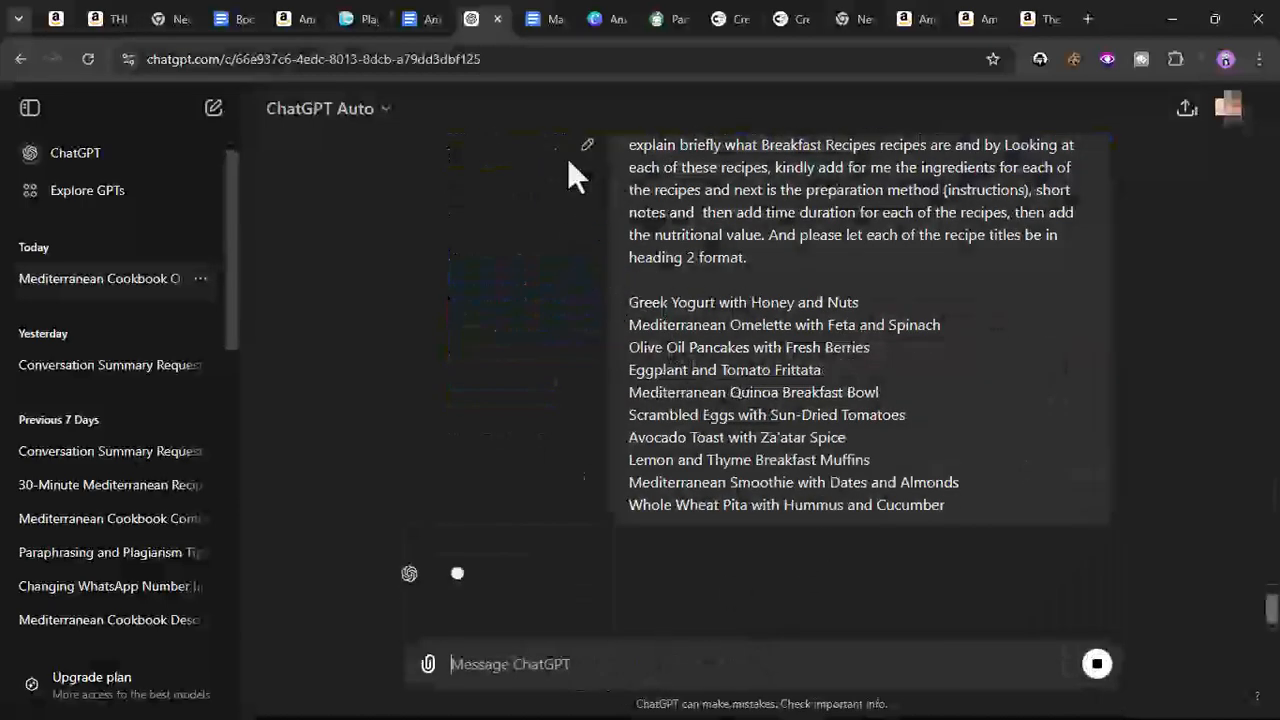
# - Paste the 'How to Use This Cookbook' text on a new line after the health benefits section in the cookbook document
pyautogui.click(556, 28)
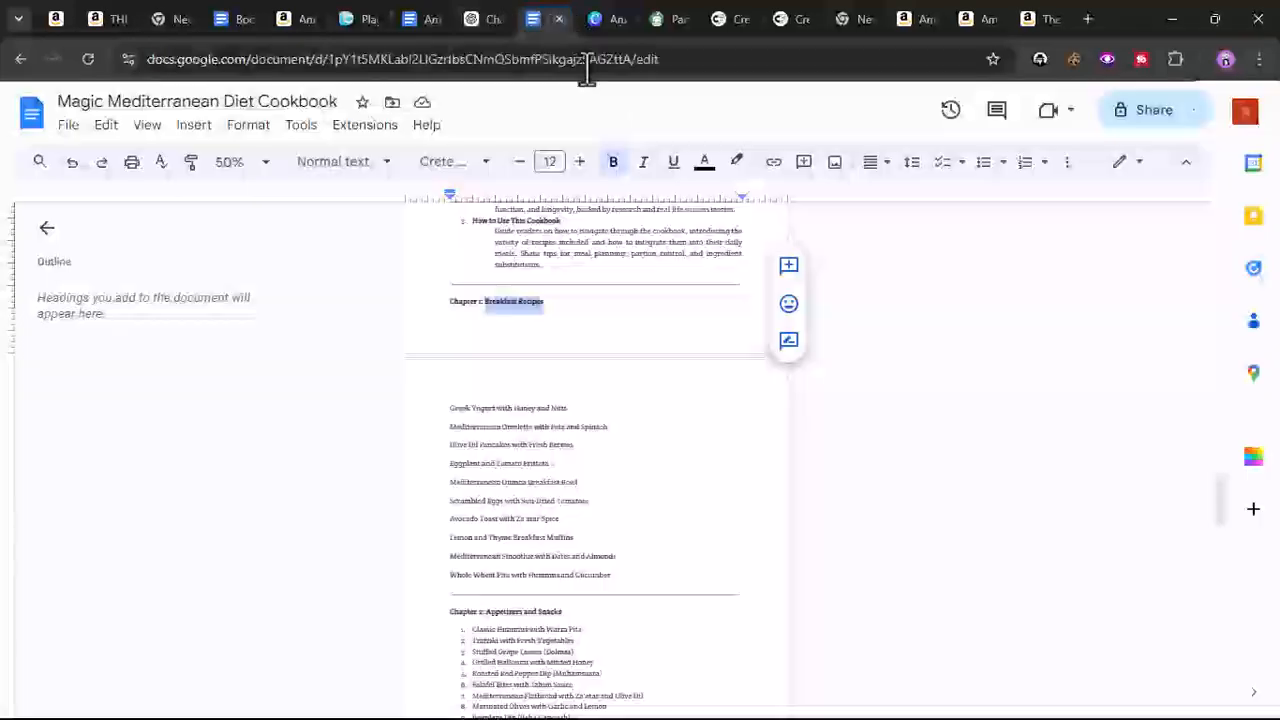
pyautogui.scroll(9, 535, 407)
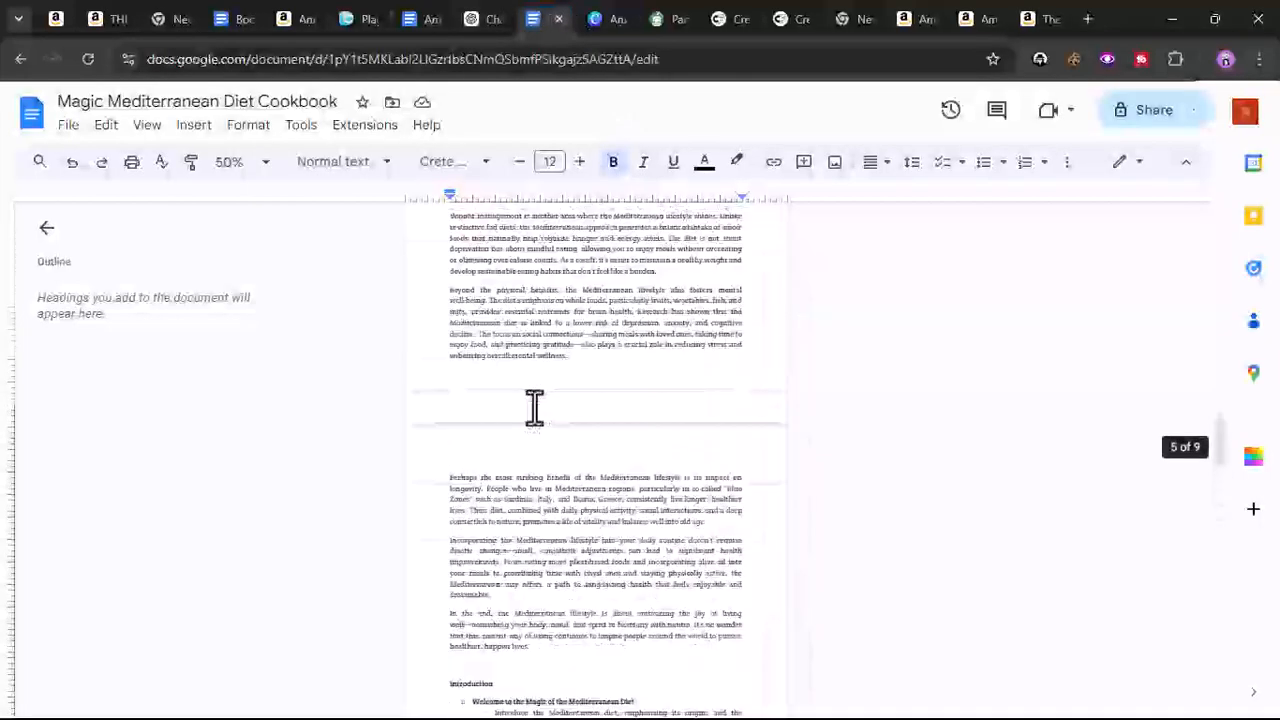
pyautogui.scroll(-5, 535, 408)
pyautogui.click(432, 378)
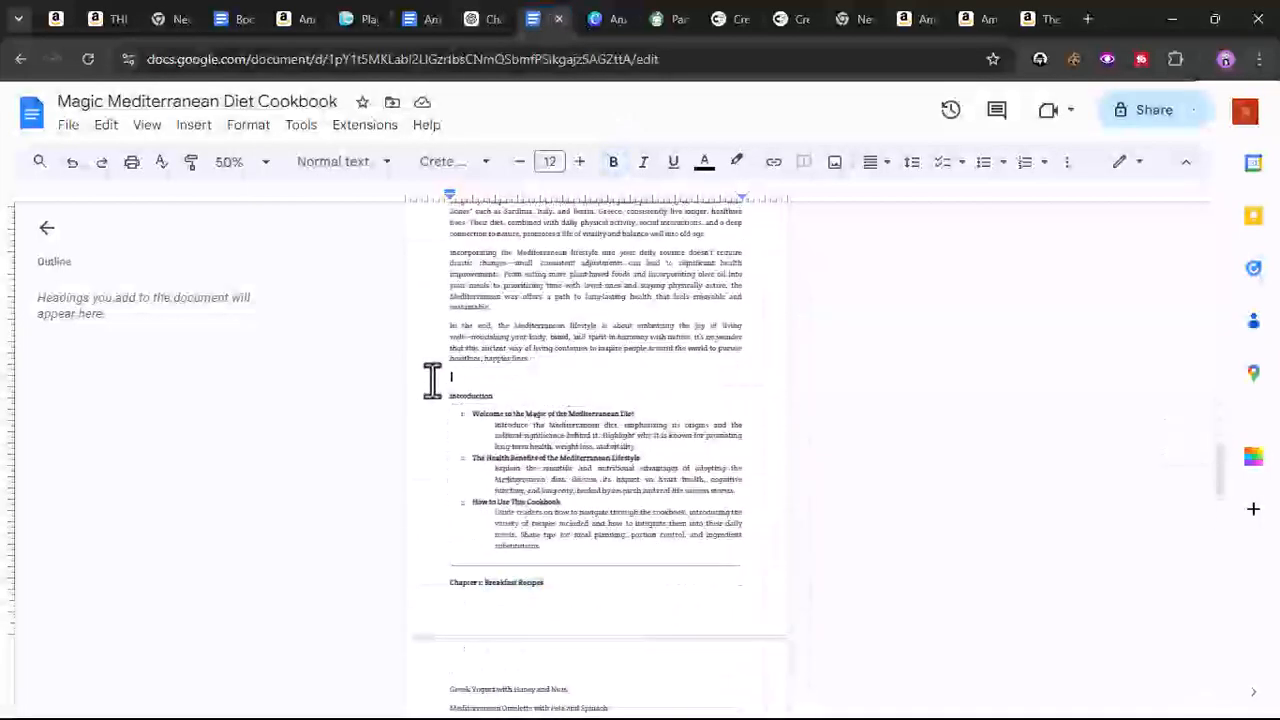
pyautogui.press('Return')
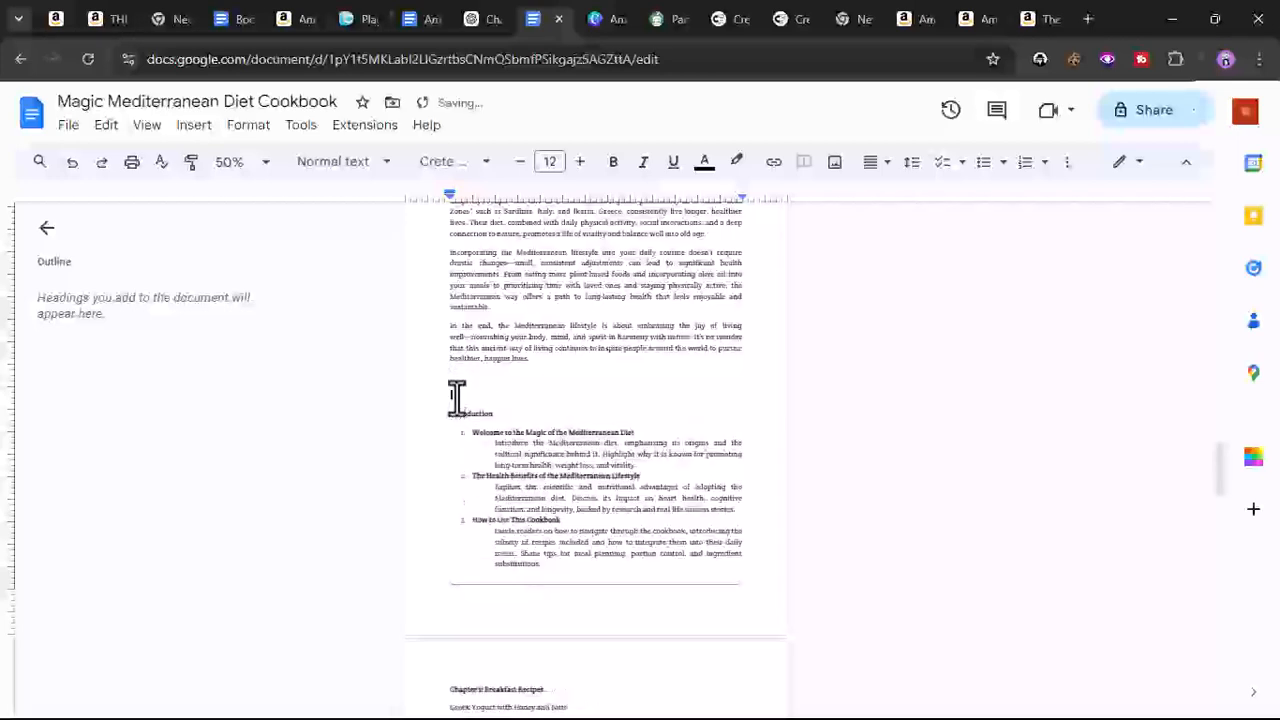
pyautogui.rightClick(456, 398)
pyautogui.click(517, 468)
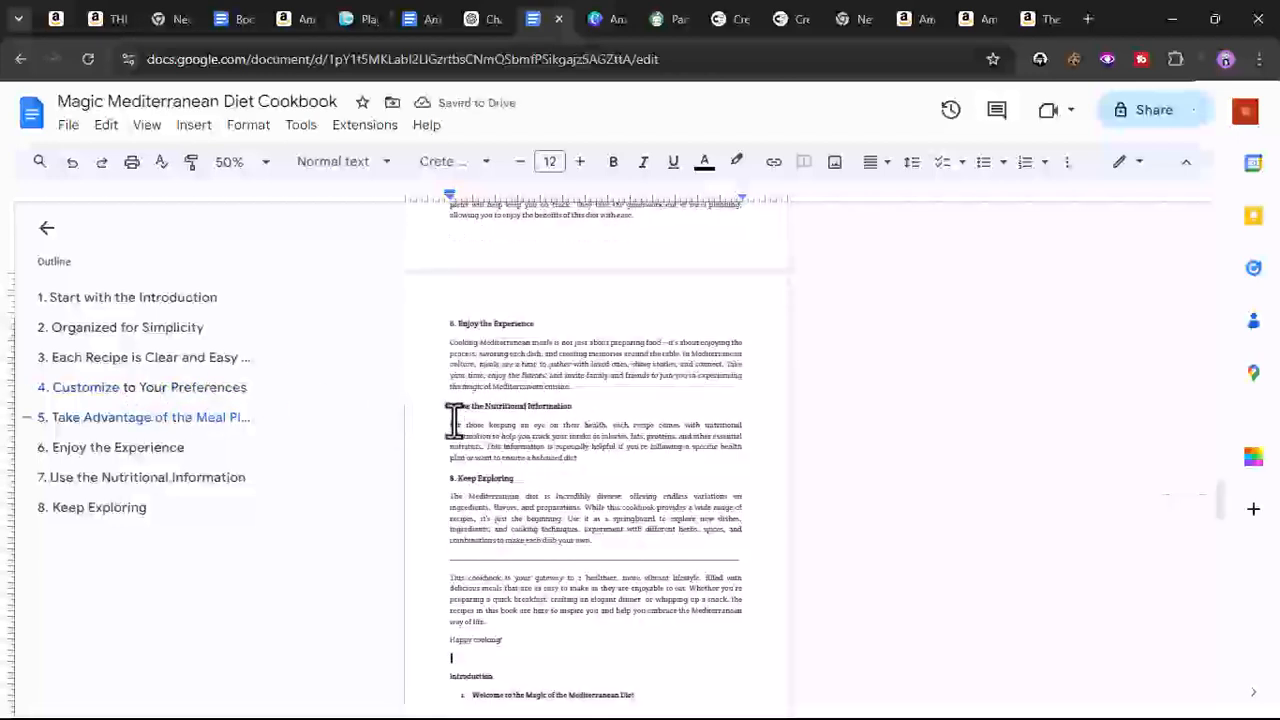
# - Change the '7. Use the Nutritional Information' heading to bold Normal text
pyautogui.click(452, 408)
pyautogui.tripleClick(453, 410)
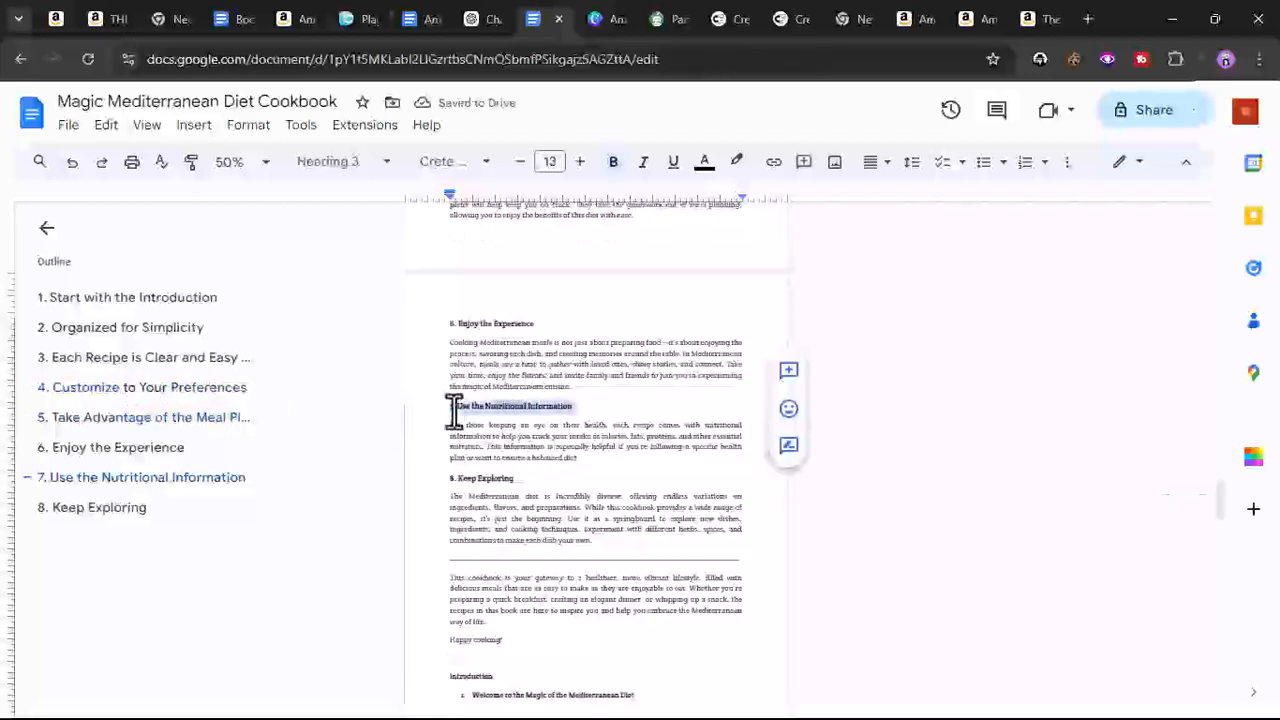
pyautogui.click(335, 161)
pyautogui.moveTo(352, 280)
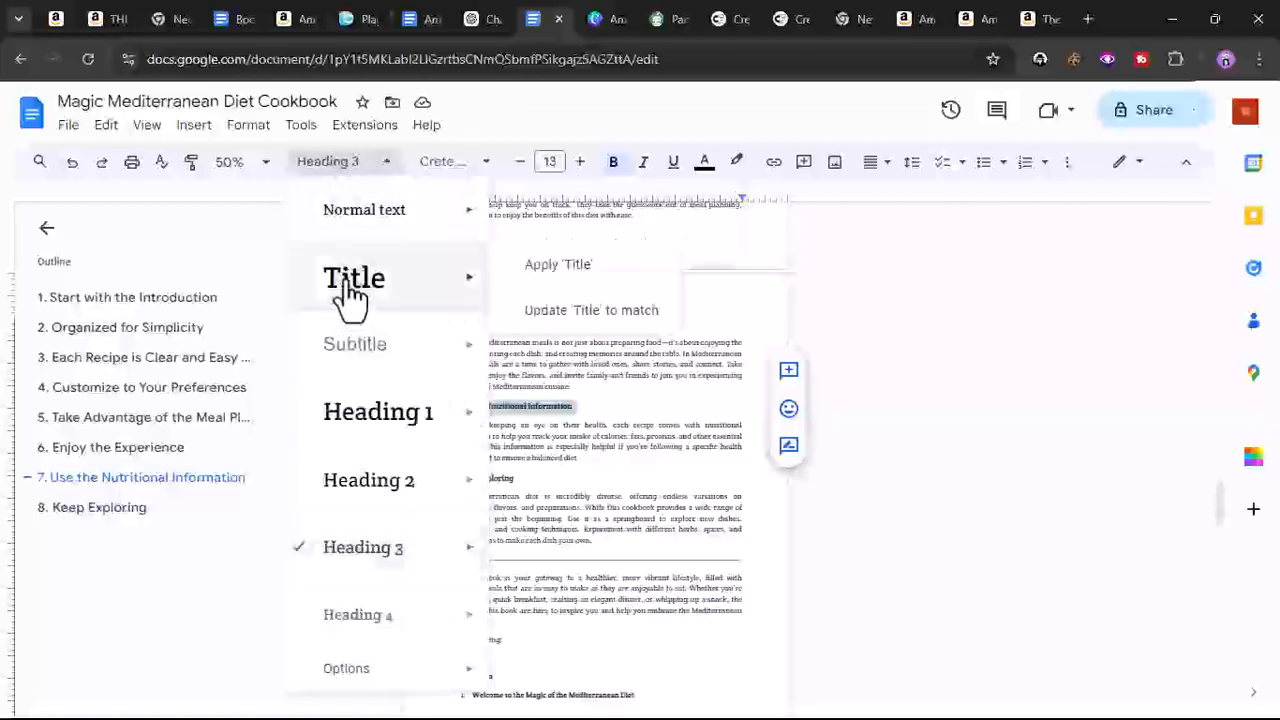
pyautogui.click(349, 215)
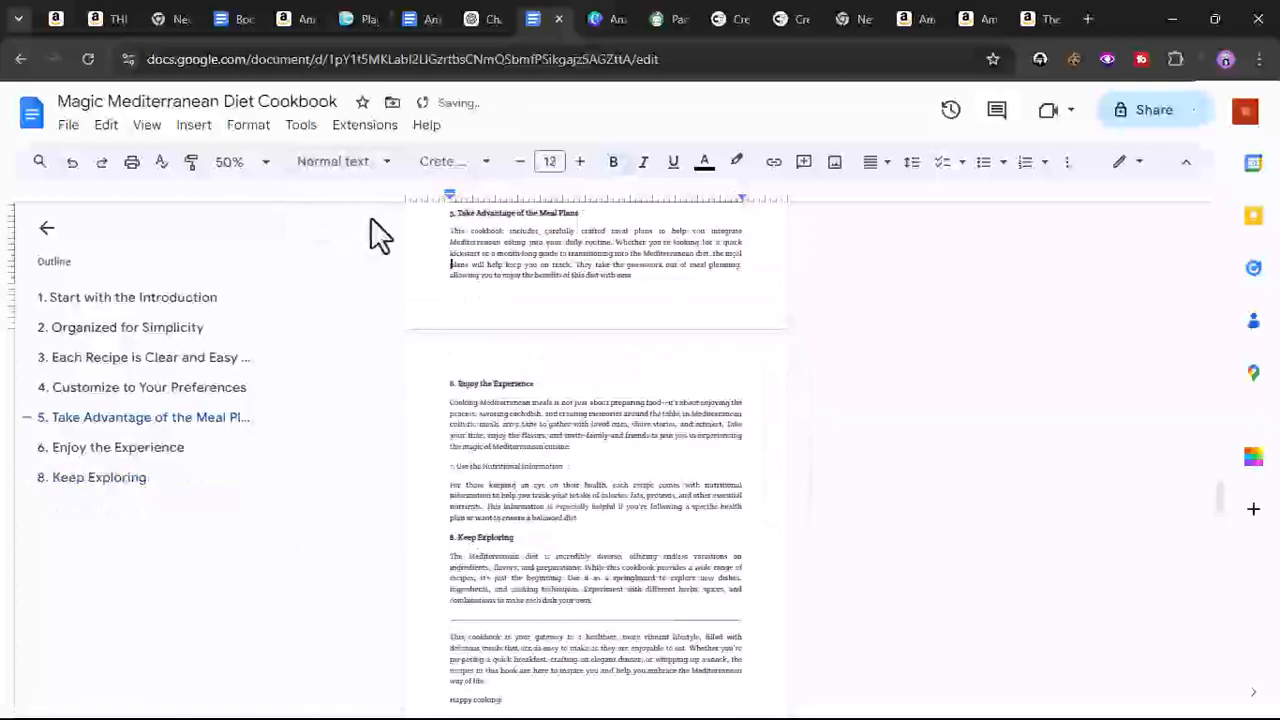
pyautogui.tripleClick(482, 464)
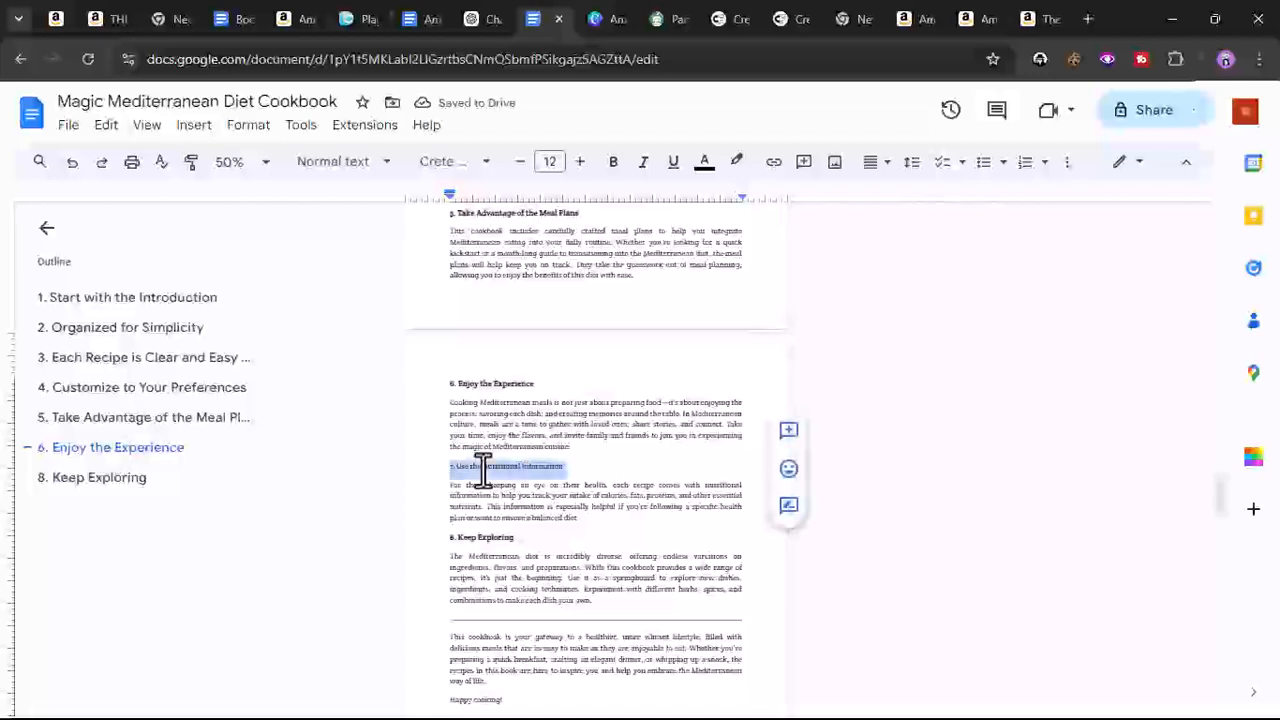
pyautogui.click(613, 163)
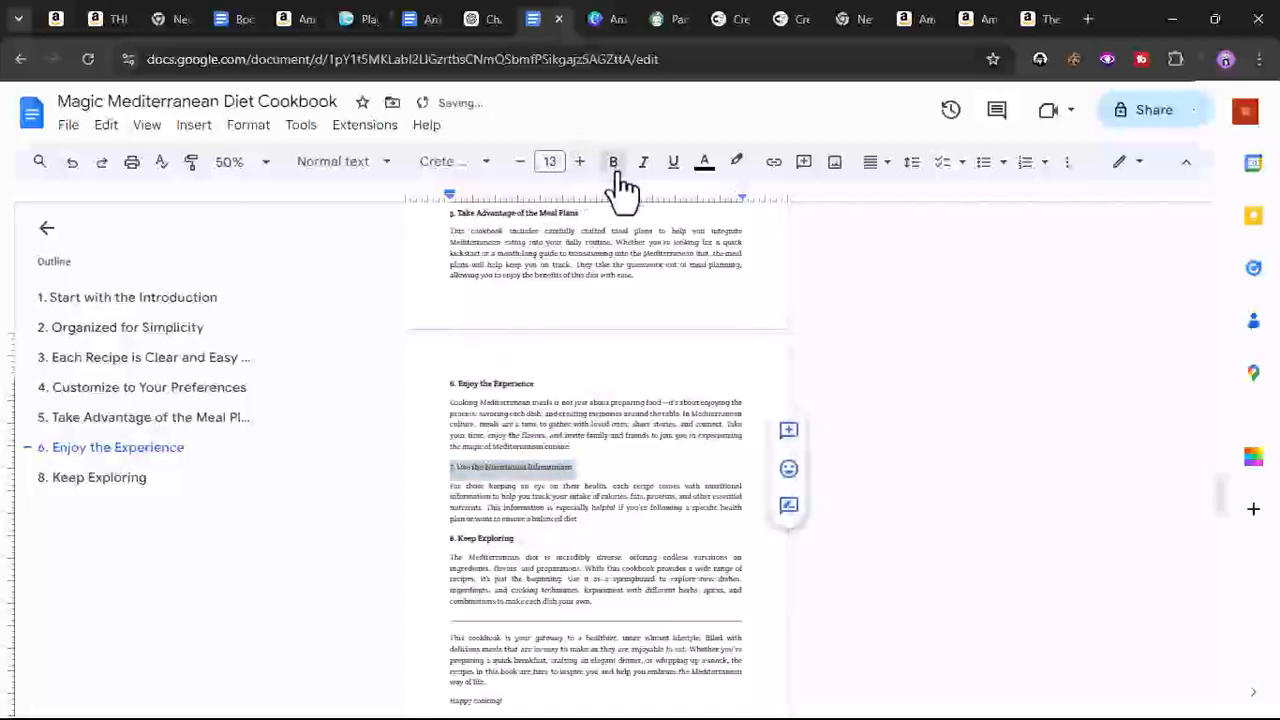
# - Change the '6. Enjoy the Experience' heading to bold Normal text
pyautogui.click(469, 386)
pyautogui.tripleClick(469, 386)
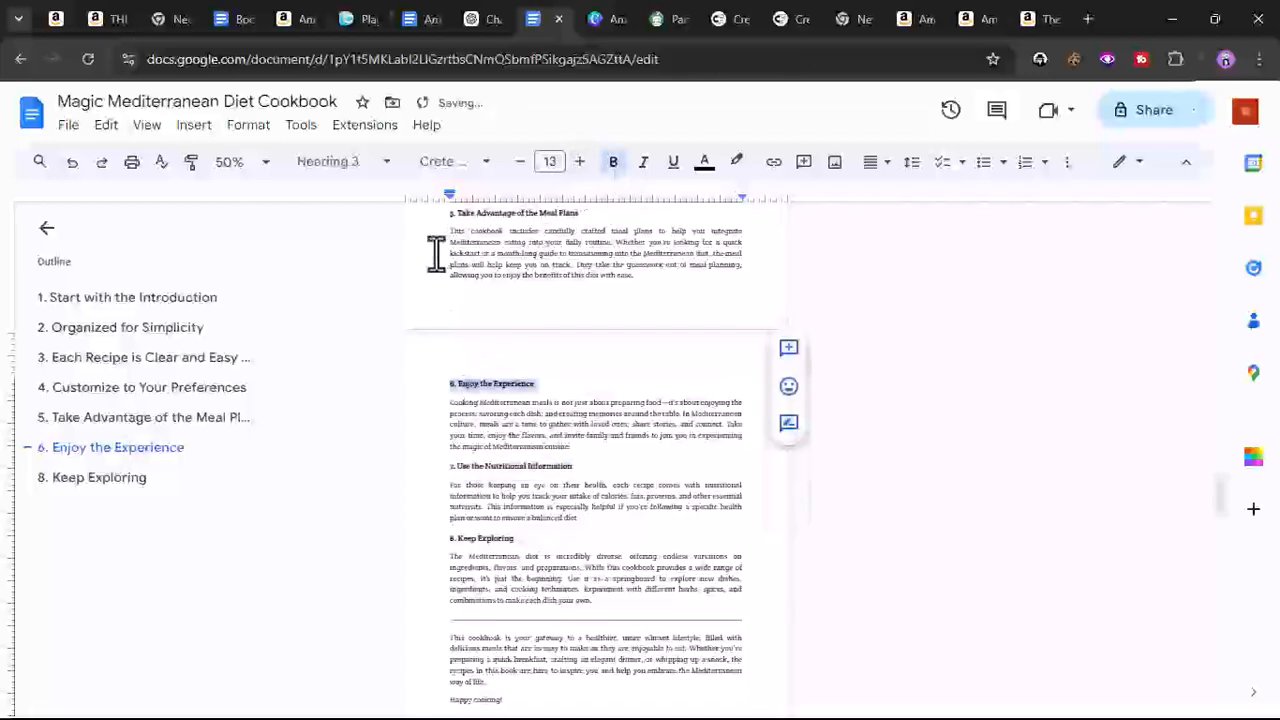
pyautogui.click(360, 165)
pyautogui.click(375, 212)
pyautogui.click(600, 168)
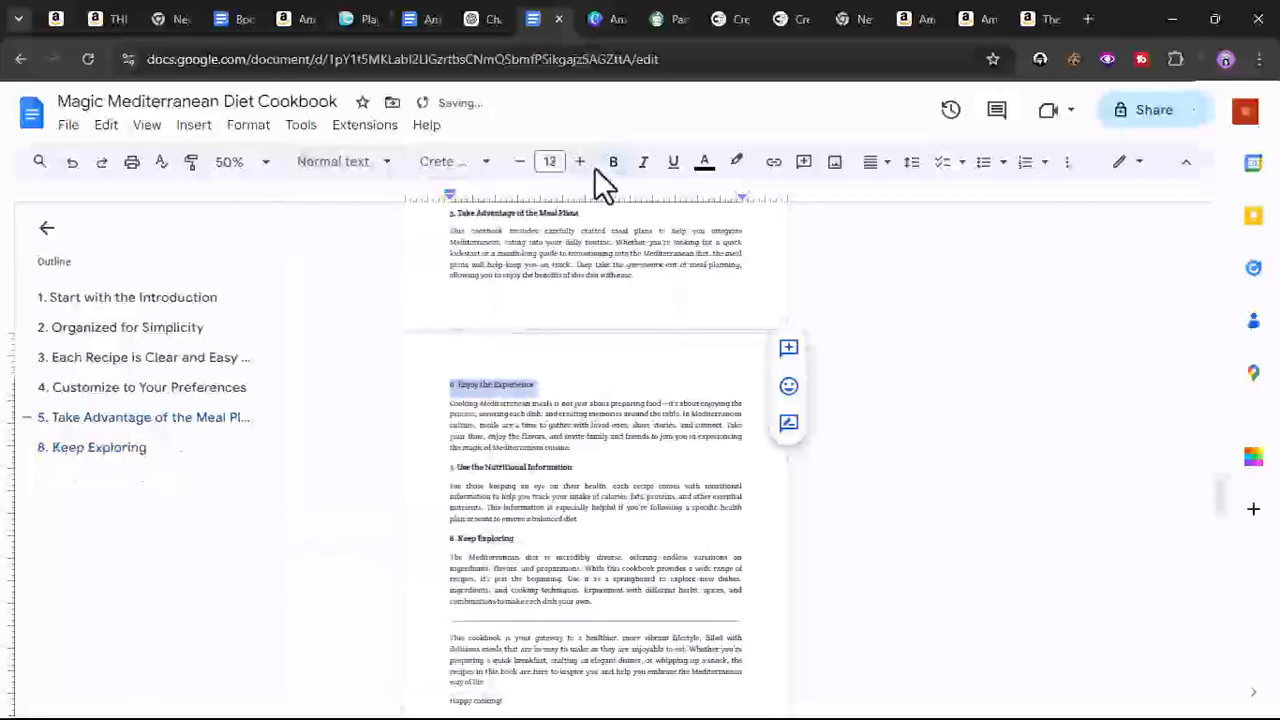
# - Change the '5. Take Advantage of the Meal Plans' heading to bold Normal text
pyautogui.tripleClick(496, 213)
pyautogui.click(345, 163)
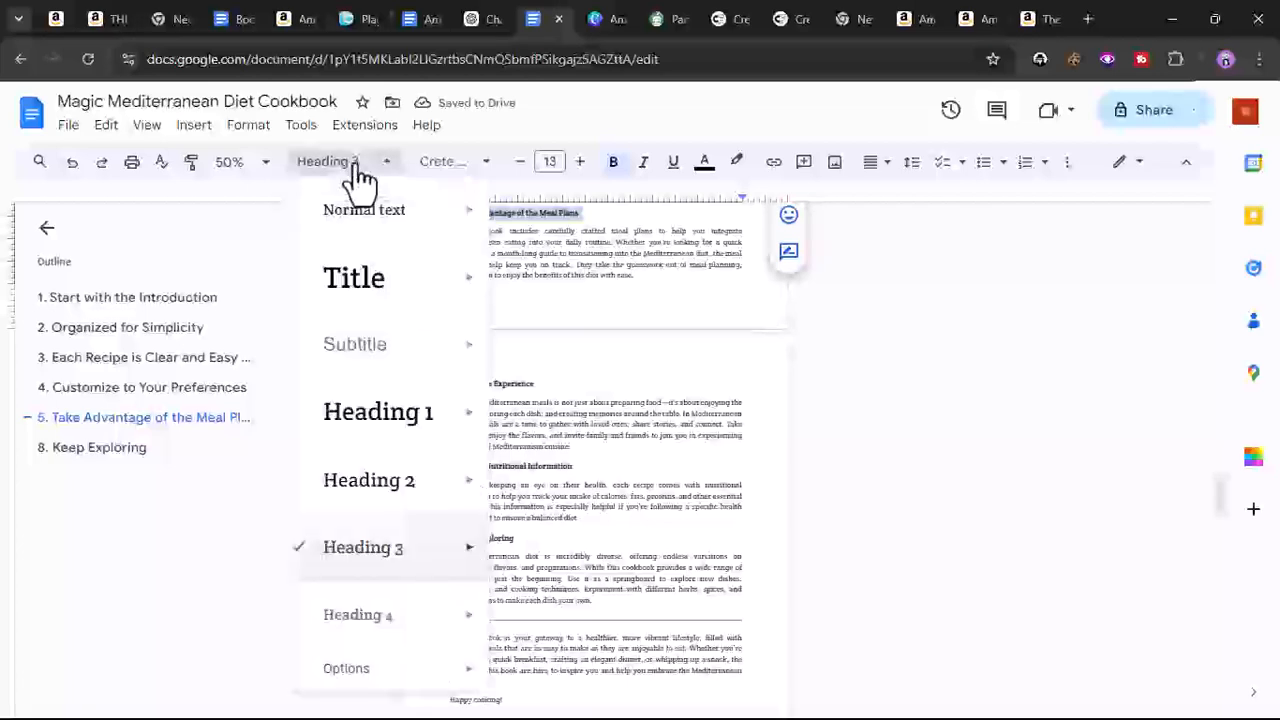
pyautogui.moveTo(362, 240)
pyautogui.click(368, 212)
pyautogui.click(613, 161)
# - Convert everything from the '3. Each Recipe is Clear and Easy to Follow' heading through the '5. Take Advantage of the Meal Plans' heading to Normal text
pyautogui.scroll(5, 586, 291)
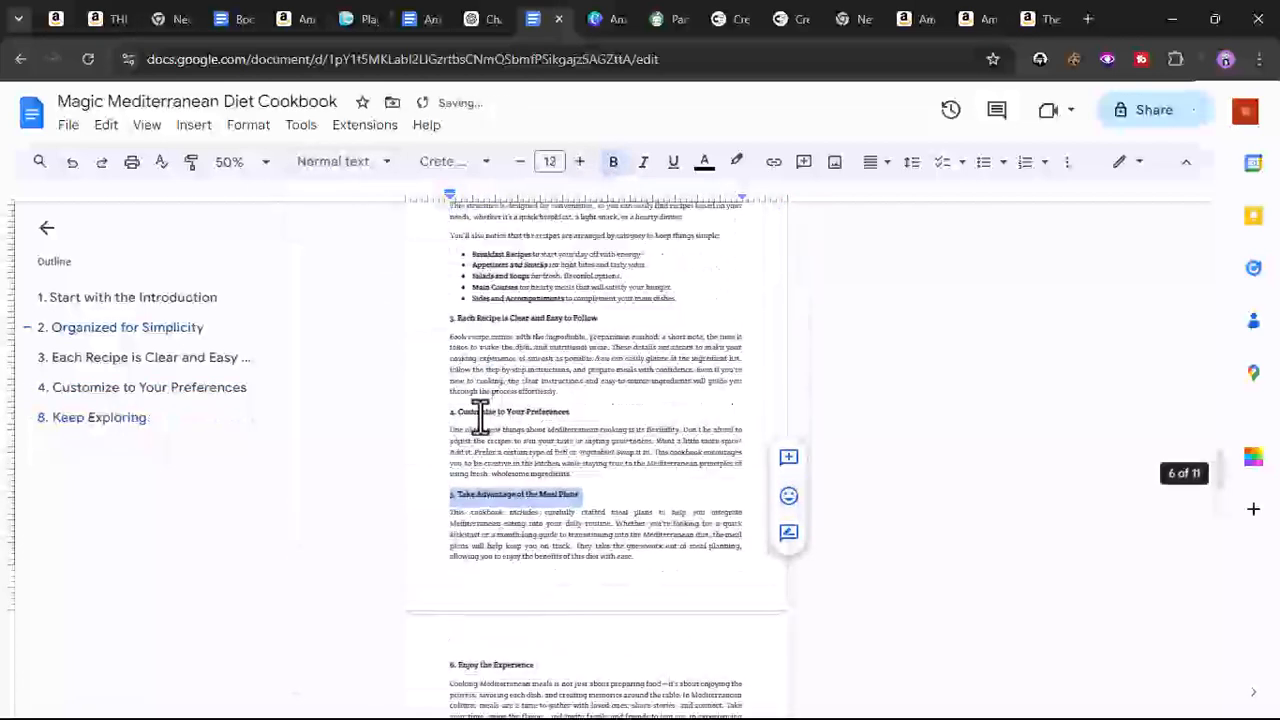
pyautogui.tripleClick(481, 413)
pyautogui.scroll(3, 449, 340)
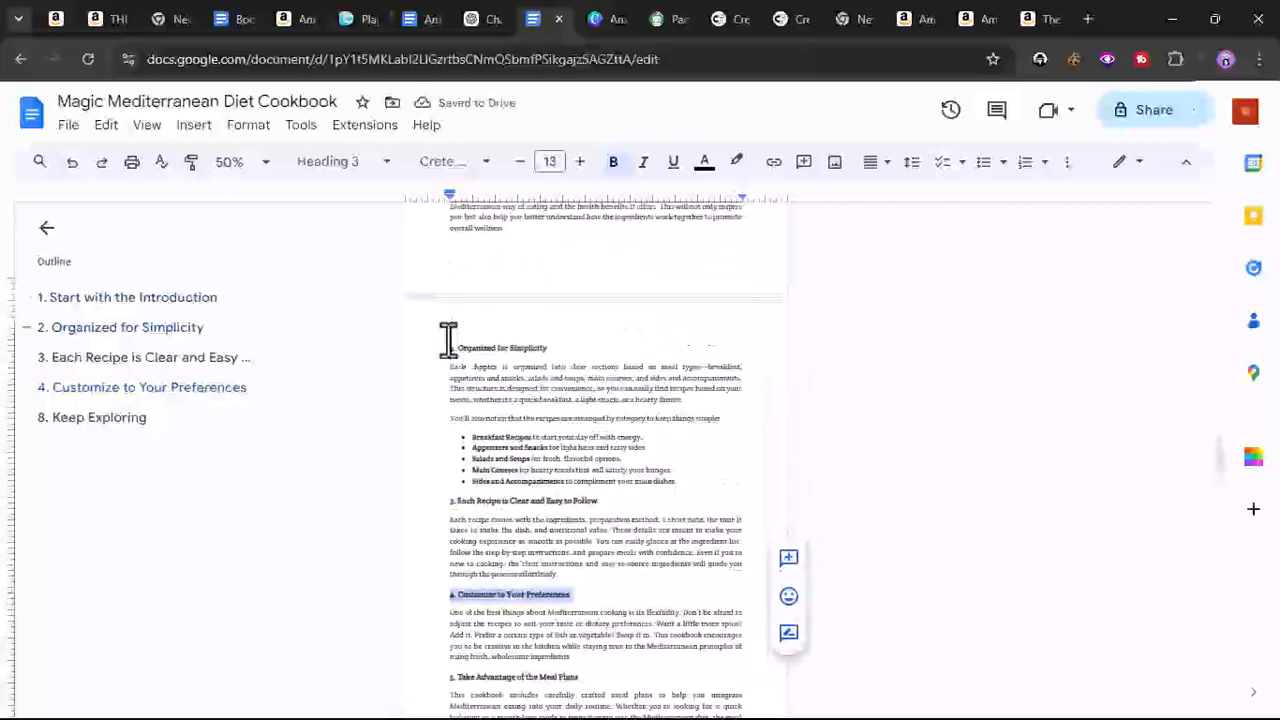
pyautogui.scroll(-1, 452, 340)
pyautogui.scroll(-3, 478, 350)
pyautogui.moveTo(434, 223); pyautogui.dragTo(589, 402)
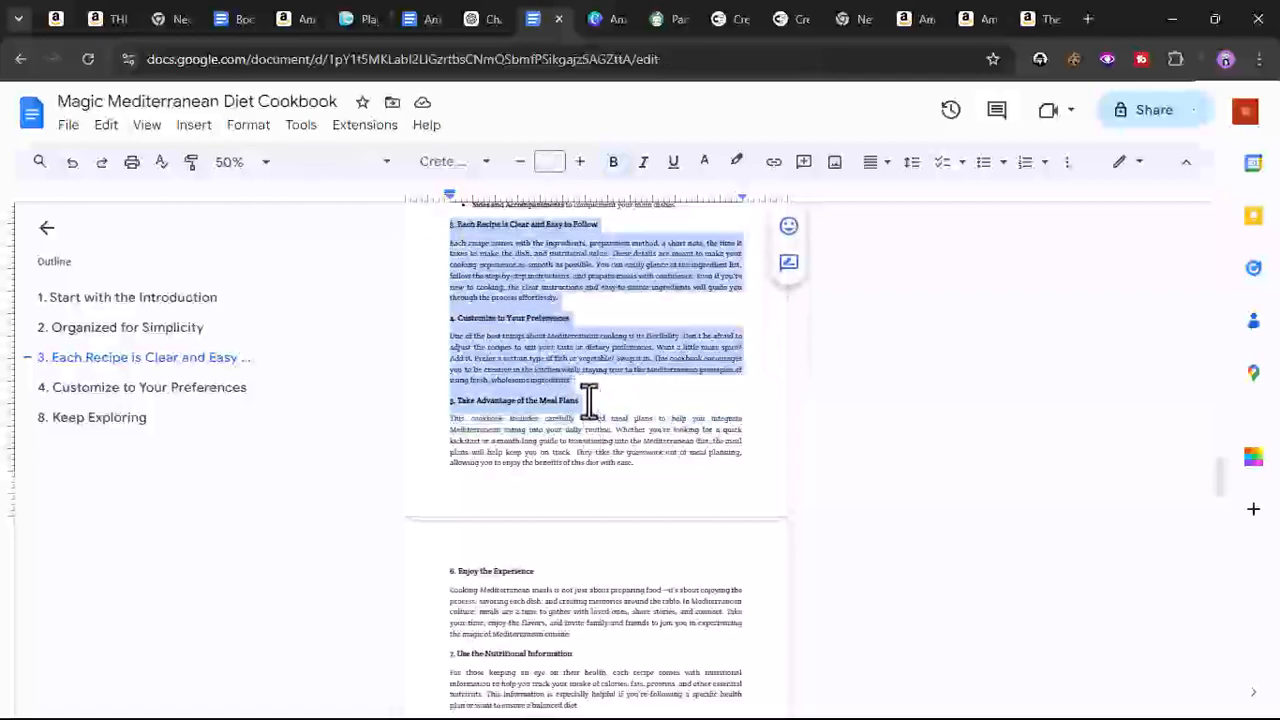
pyautogui.click(309, 166)
pyautogui.click(318, 208)
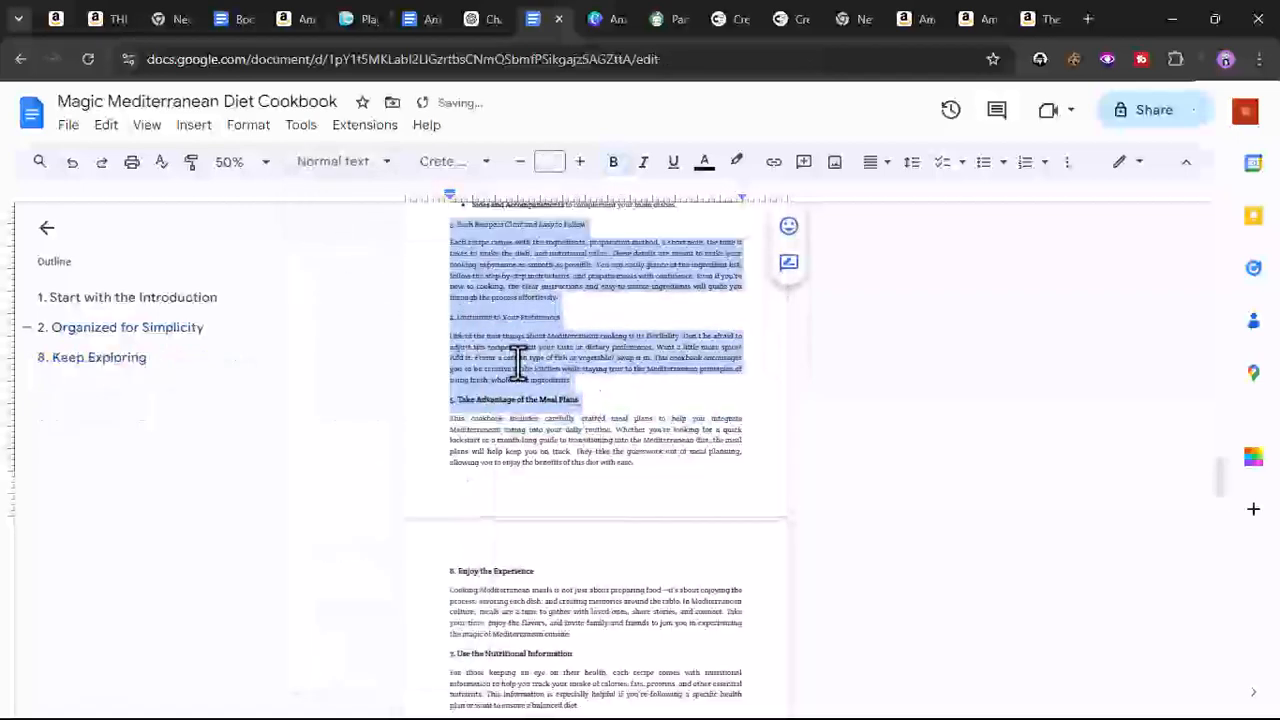
# - Make the '4. Customize to Your Preferences' heading 13 pt and bold
pyautogui.click(500, 315)
pyautogui.tripleClick(497, 317)
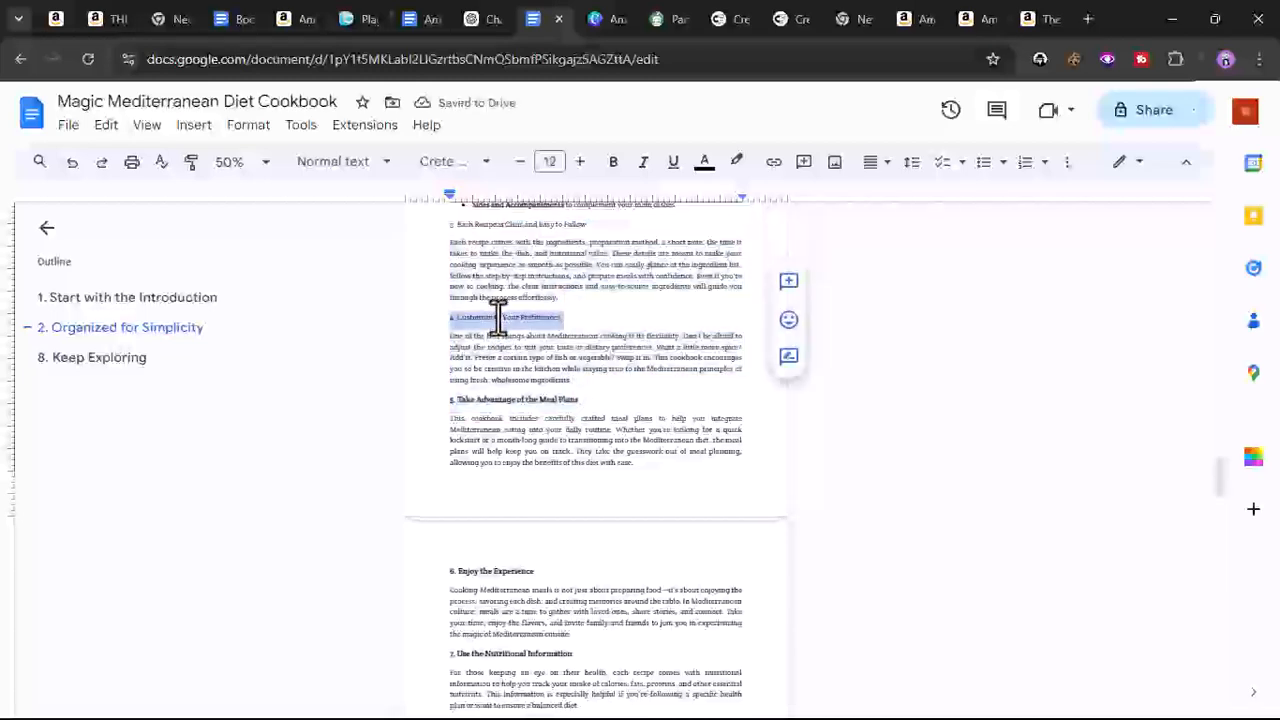
pyautogui.click(578, 163)
pyautogui.click(613, 161)
# - Make the '3. Each Recipe is Clear and Easy to Follow' heading 13 pt and bold
pyautogui.scroll(2, 530, 290)
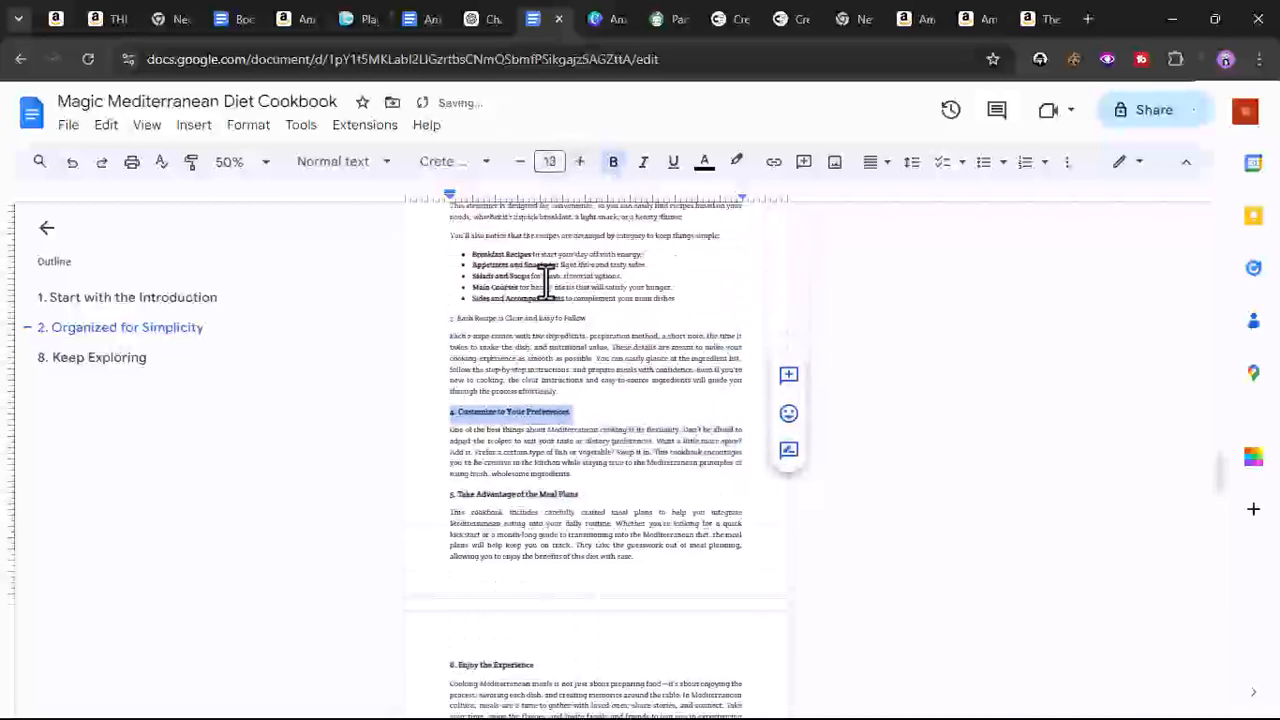
pyautogui.click(500, 318)
pyautogui.tripleClick(498, 318)
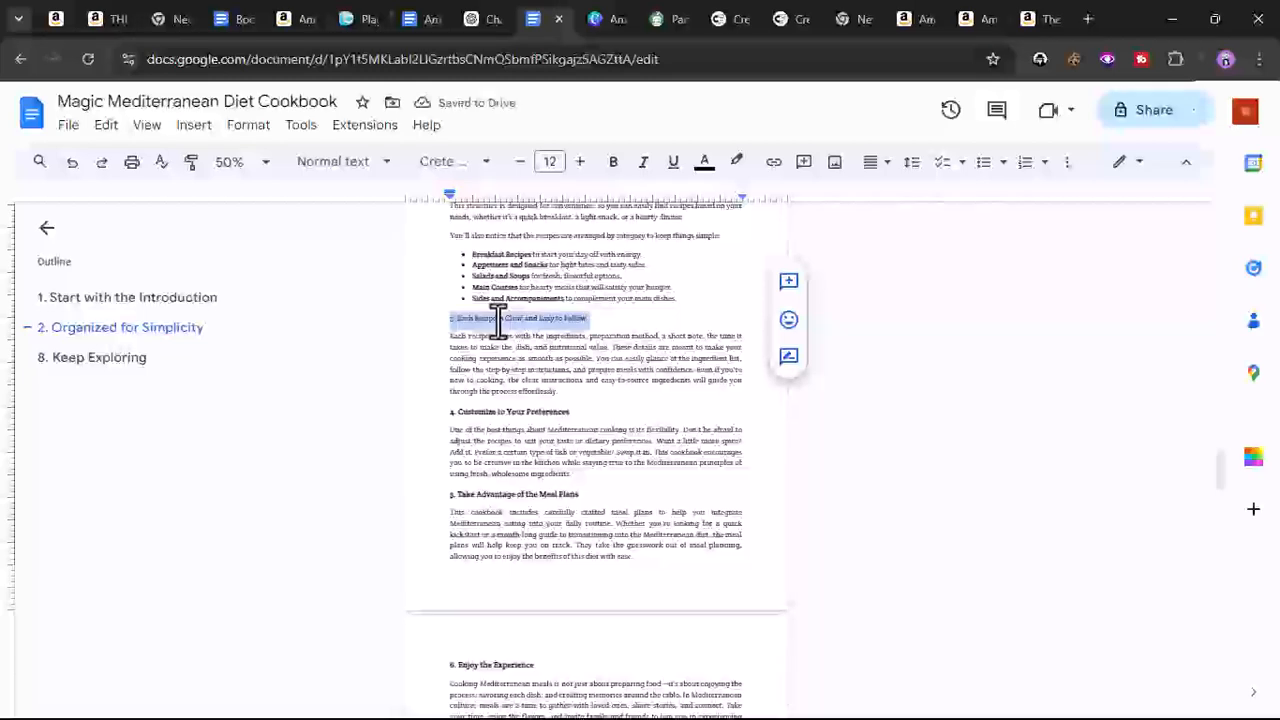
pyautogui.click(580, 162)
pyautogui.click(612, 162)
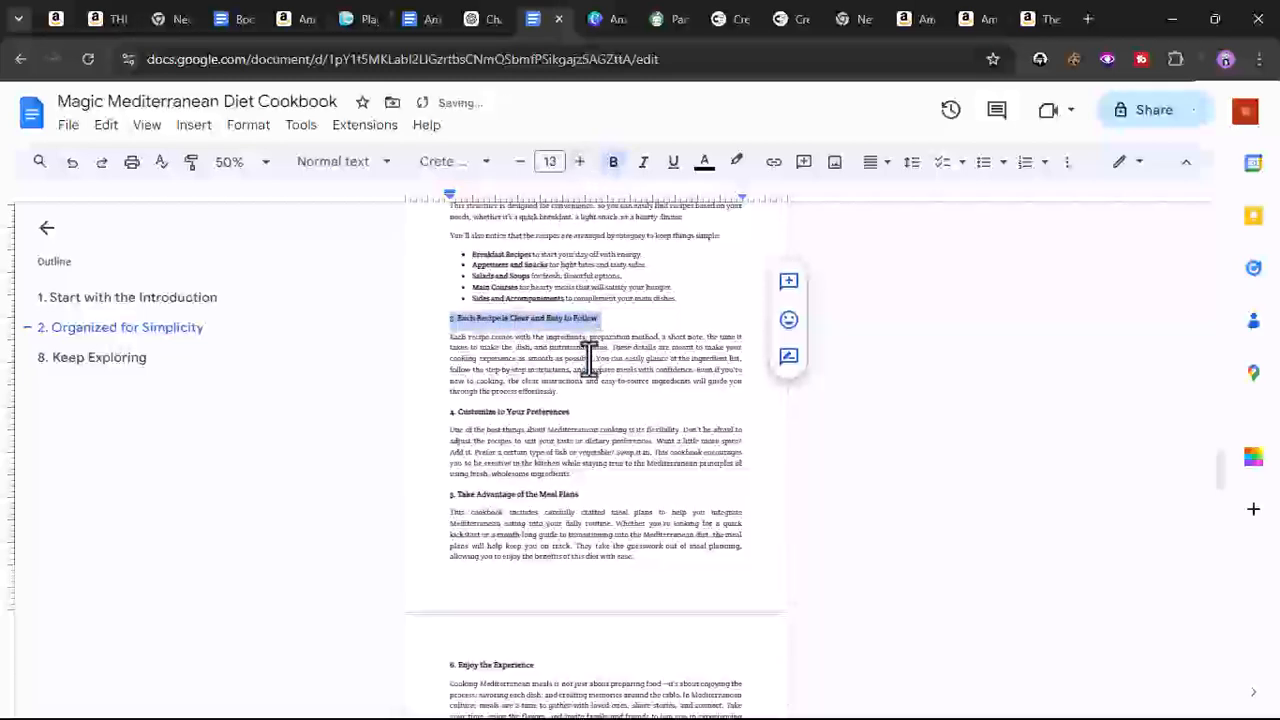
# - Change the '2. Organized for Simplicity' heading to bold Normal text
pyautogui.scroll(4, 586, 357)
pyautogui.tripleClick(506, 352)
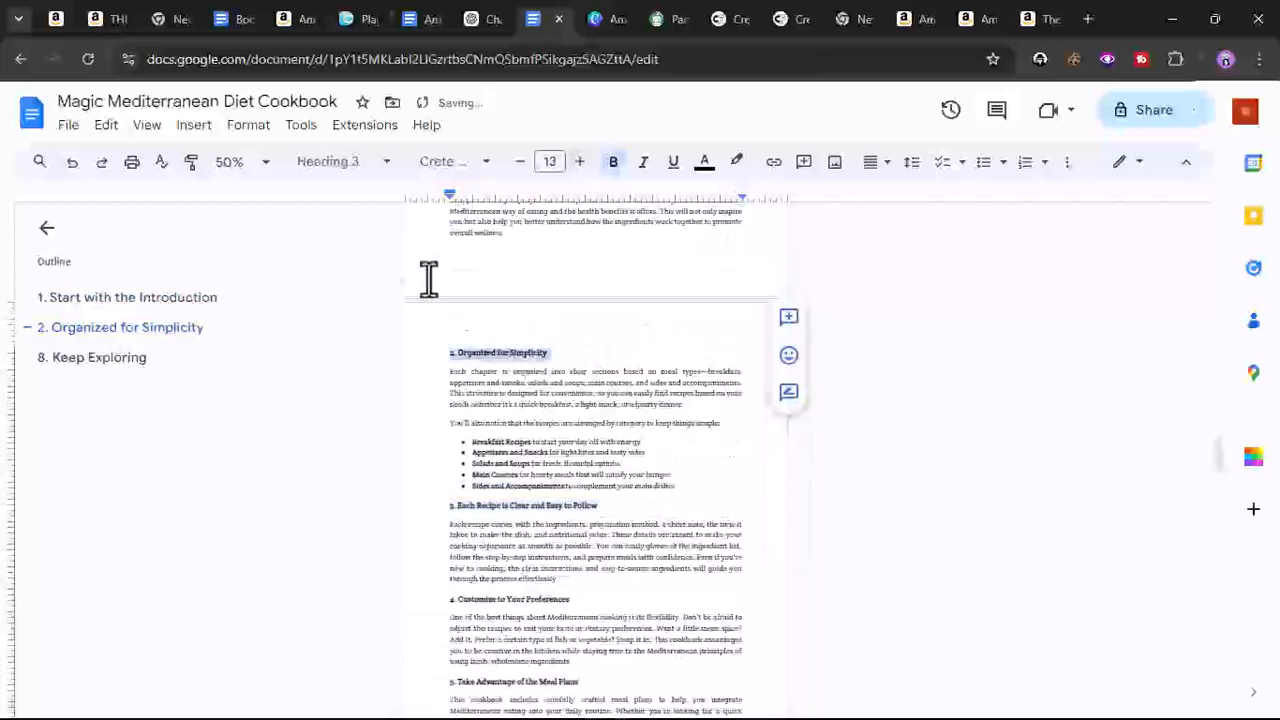
pyautogui.click(338, 162)
pyautogui.click(340, 210)
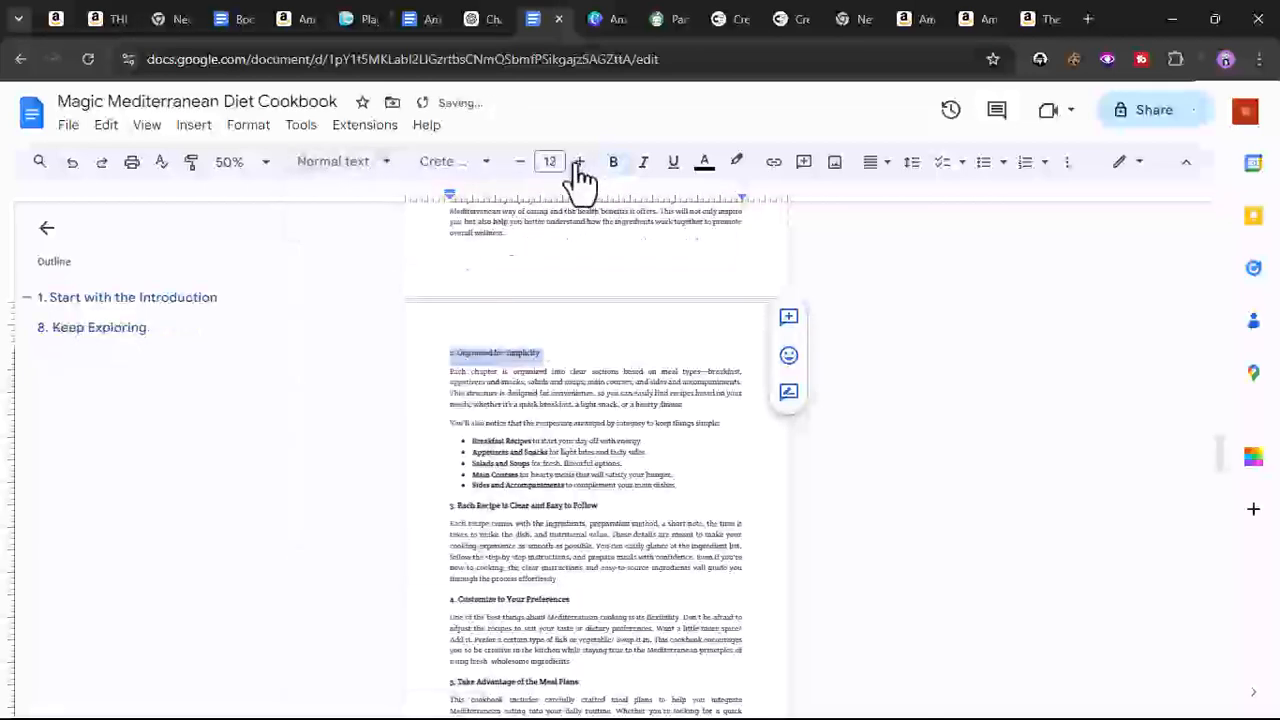
pyautogui.click(612, 162)
# - Change the '1. Start with the Introduction' heading to bold Normal text
pyautogui.scroll(5, 591, 352)
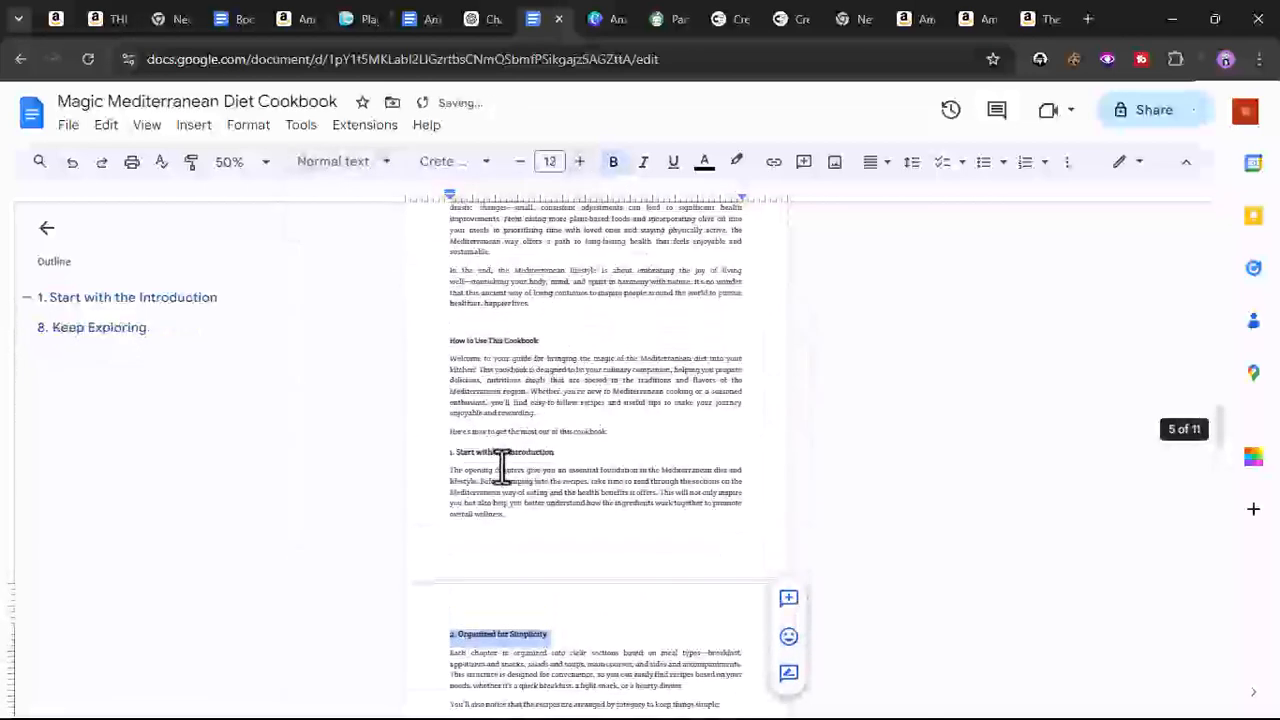
pyautogui.tripleClick(499, 452)
pyautogui.click(340, 162)
pyautogui.moveTo(352, 228)
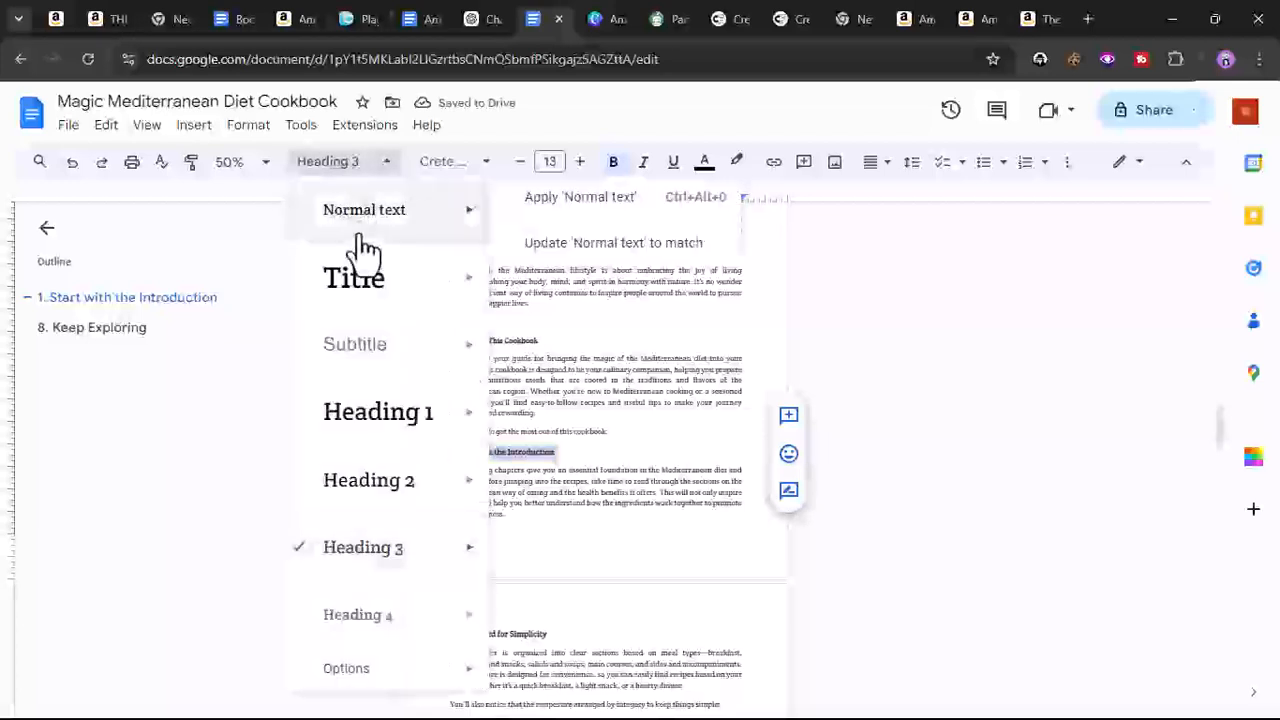
pyautogui.click(578, 197)
pyautogui.click(584, 163)
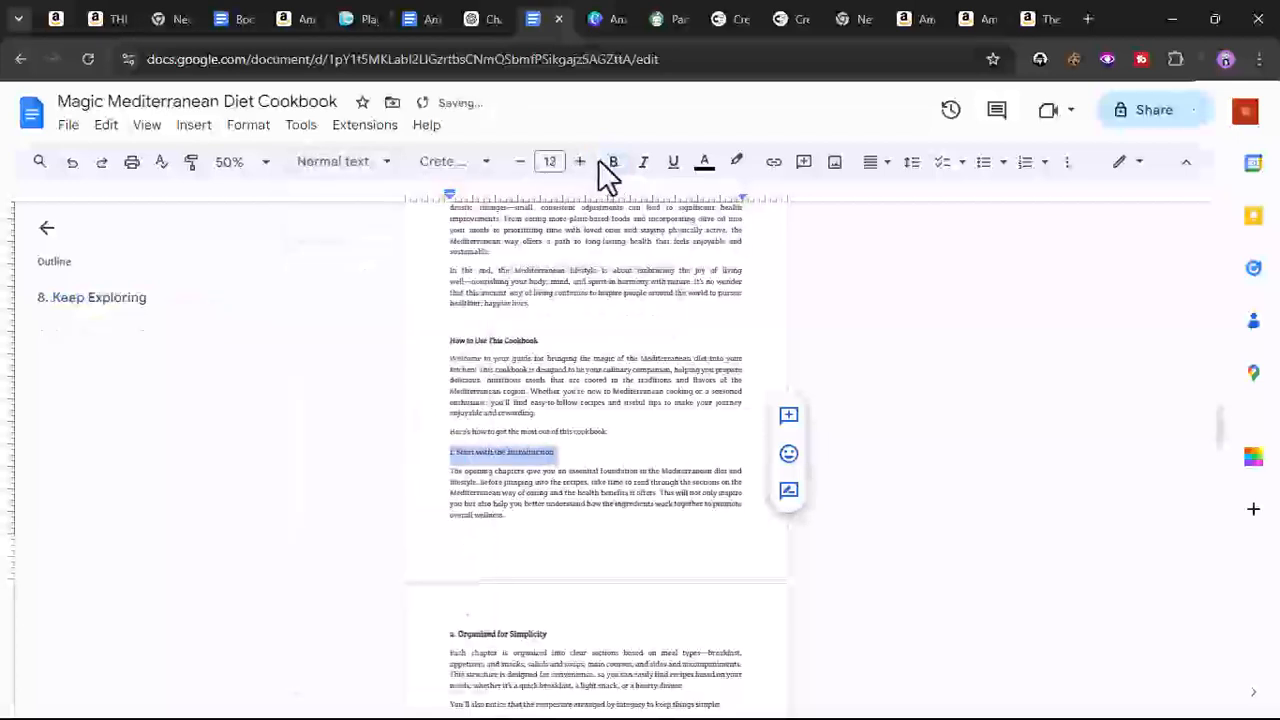
pyautogui.click(609, 166)
# - Change the '8. Keep Exploring' heading to bold Normal text
pyautogui.click(481, 340)
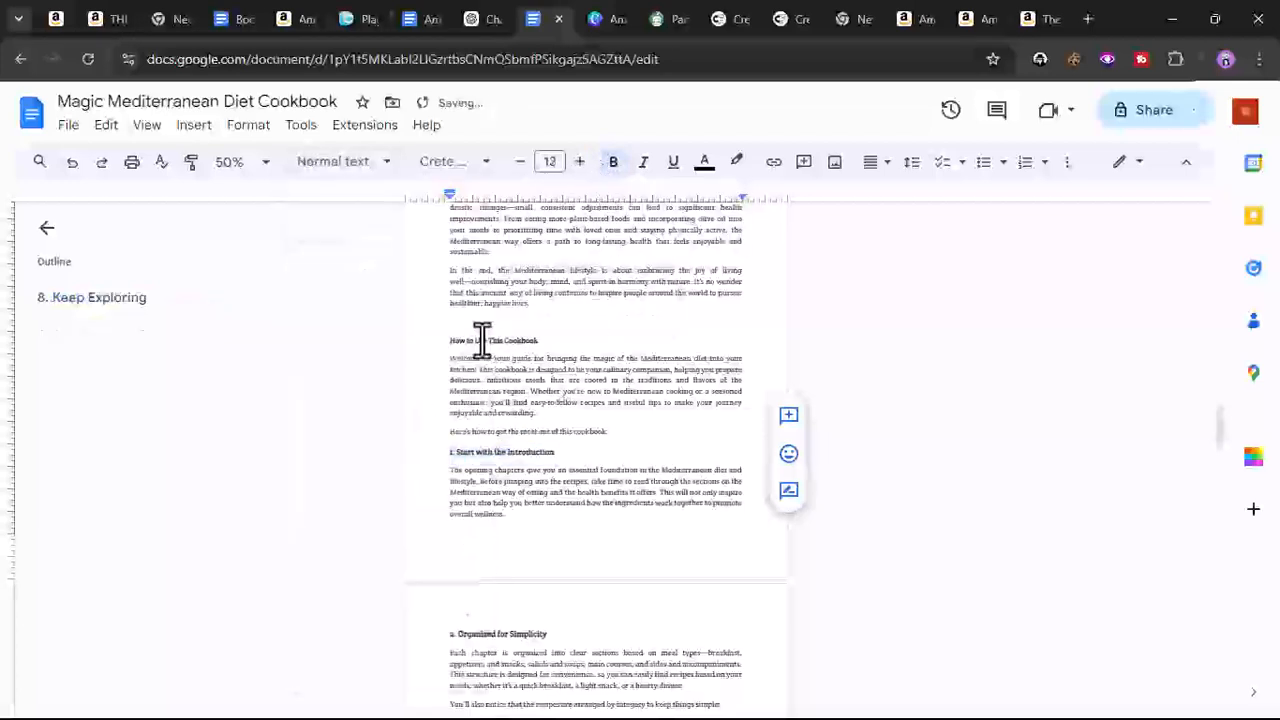
pyautogui.click(75, 300)
pyautogui.doubleClick(468, 268)
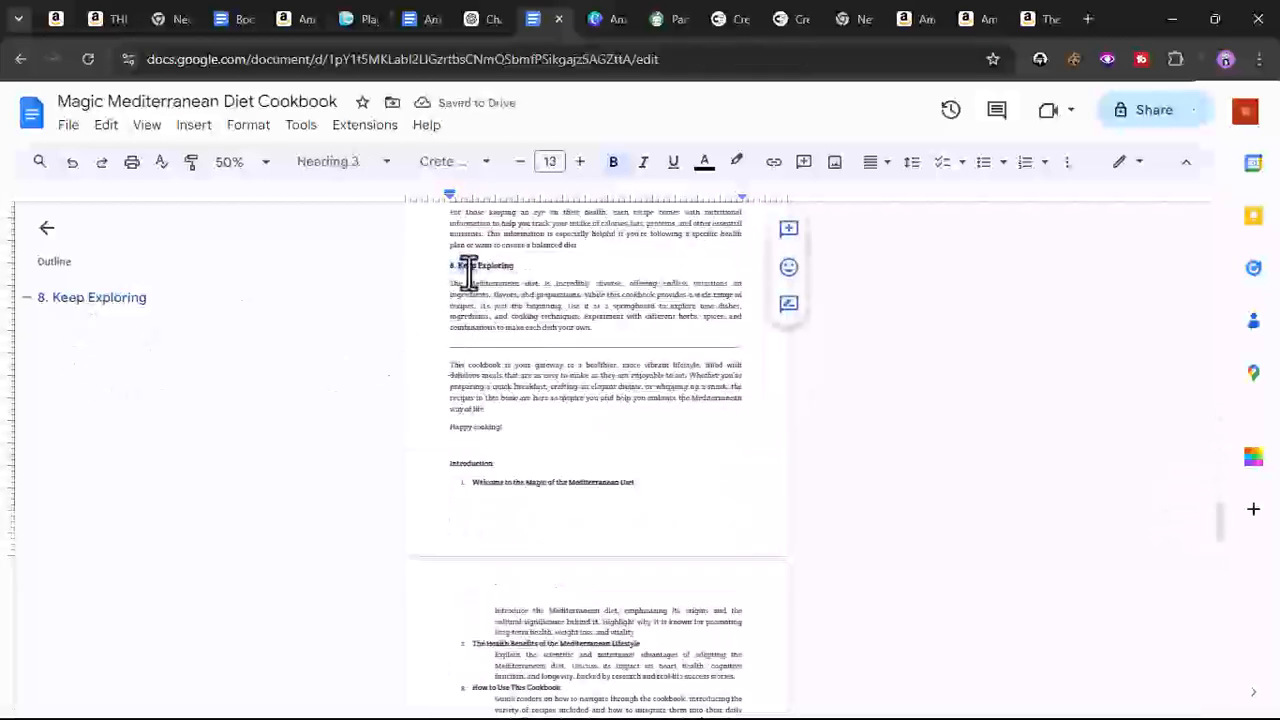
pyautogui.tripleClick(492, 268)
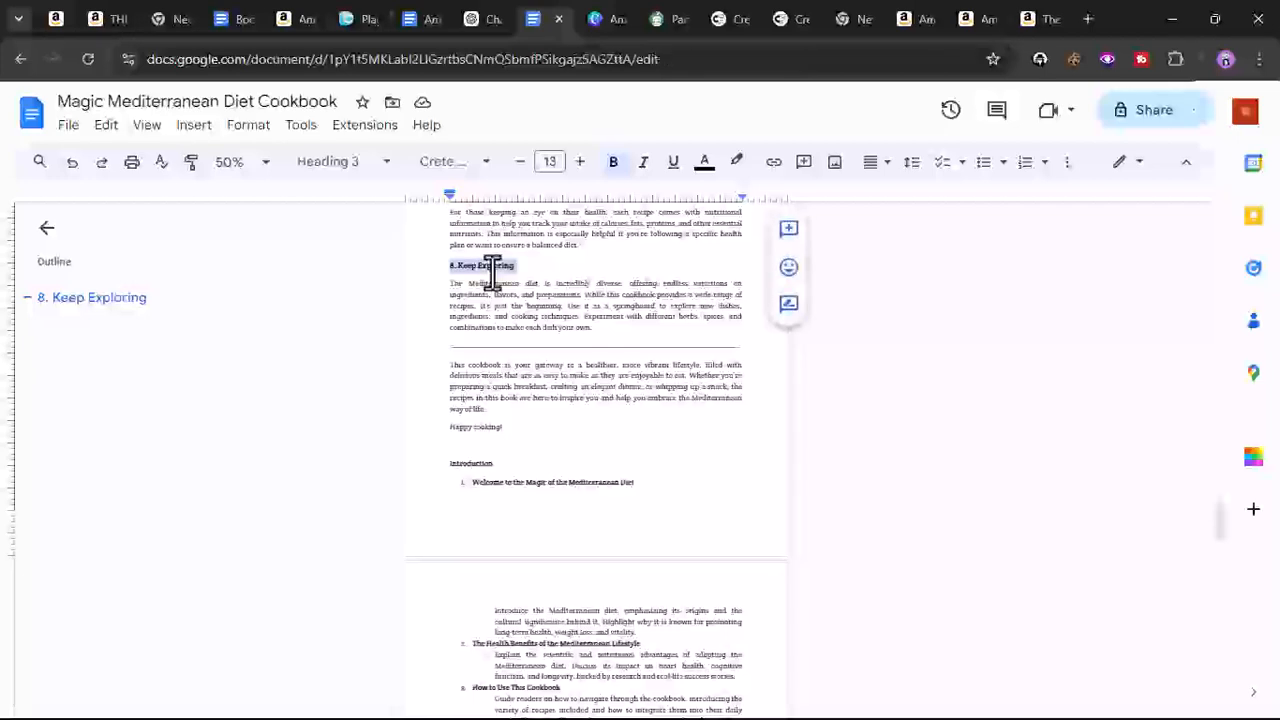
pyautogui.click(335, 163)
pyautogui.click(357, 238)
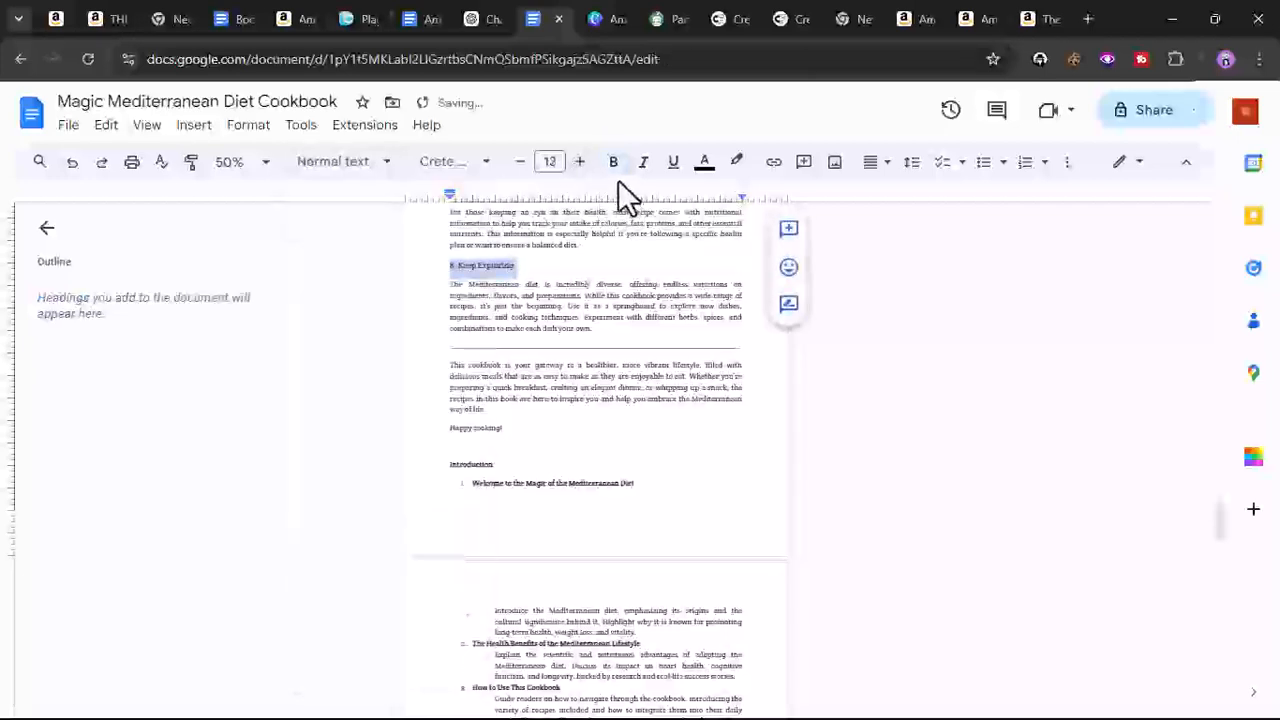
pyautogui.click(613, 161)
pyautogui.click(587, 310)
# - Apply the Heading 3 style to the 'How to Use This Cookbook' heading
pyautogui.scroll(-10, 587, 350)
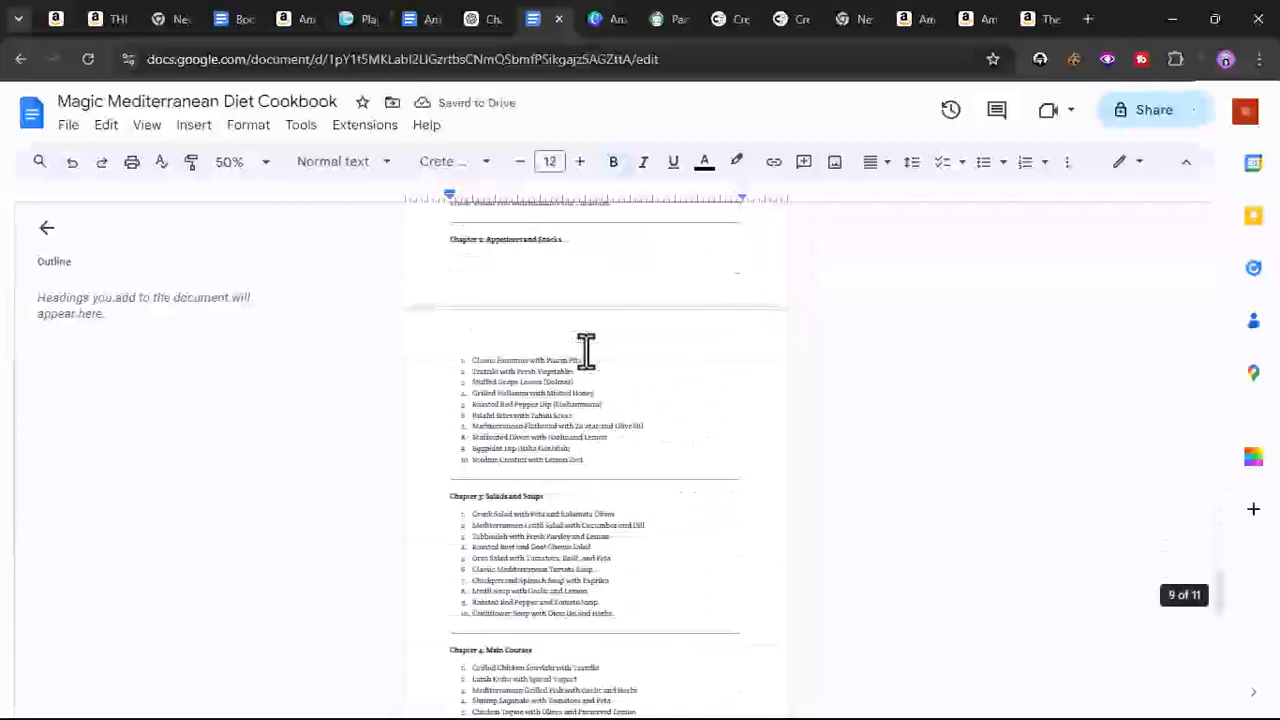
pyautogui.scroll(15, 587, 350)
pyautogui.scroll(5, 587, 350)
pyautogui.tripleClick(482, 349)
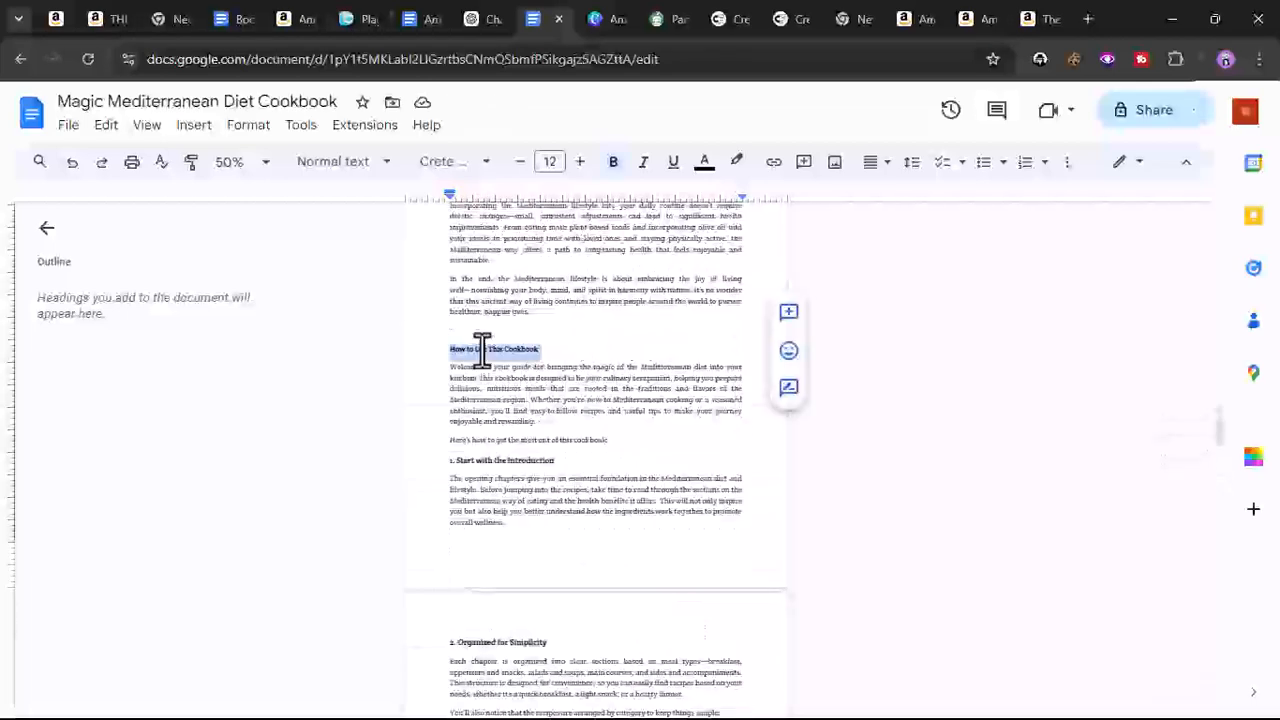
pyautogui.click(340, 162)
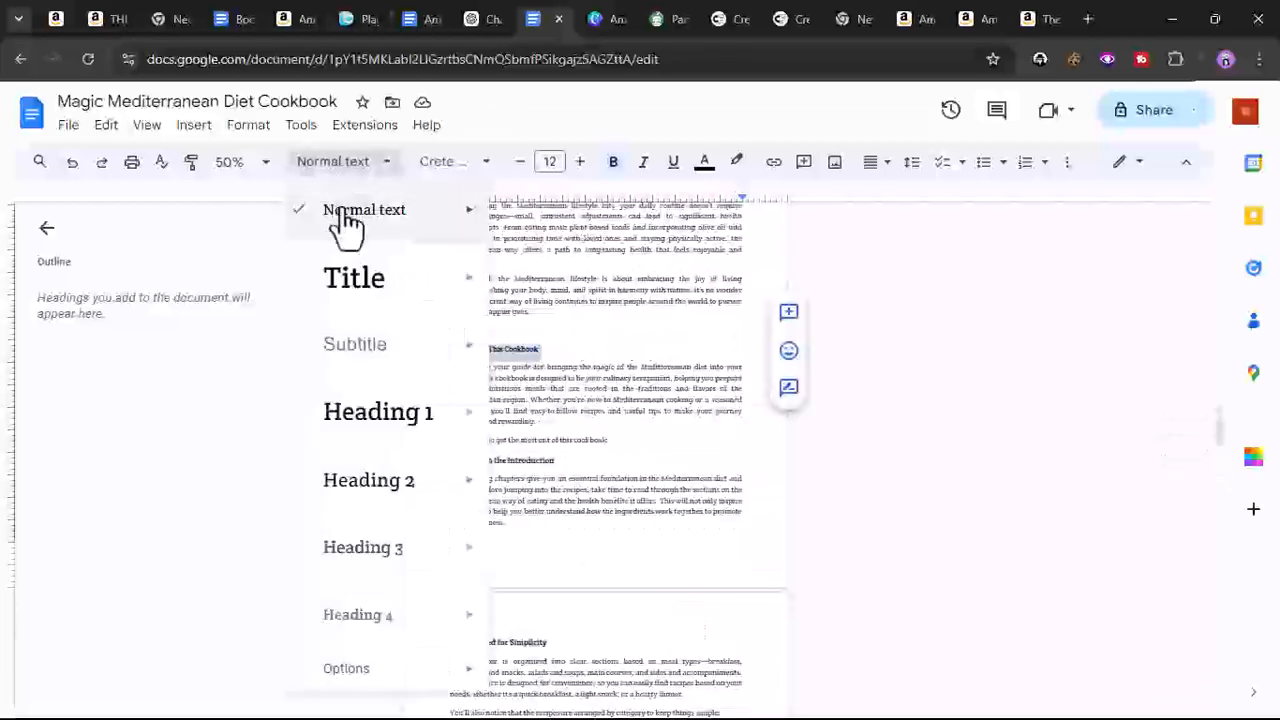
pyautogui.click(343, 548)
# - Apply the Heading 2 style to 'The Health Benefits of the Mediterranean Lifestyle' heading
pyautogui.scroll(8, 482, 367)
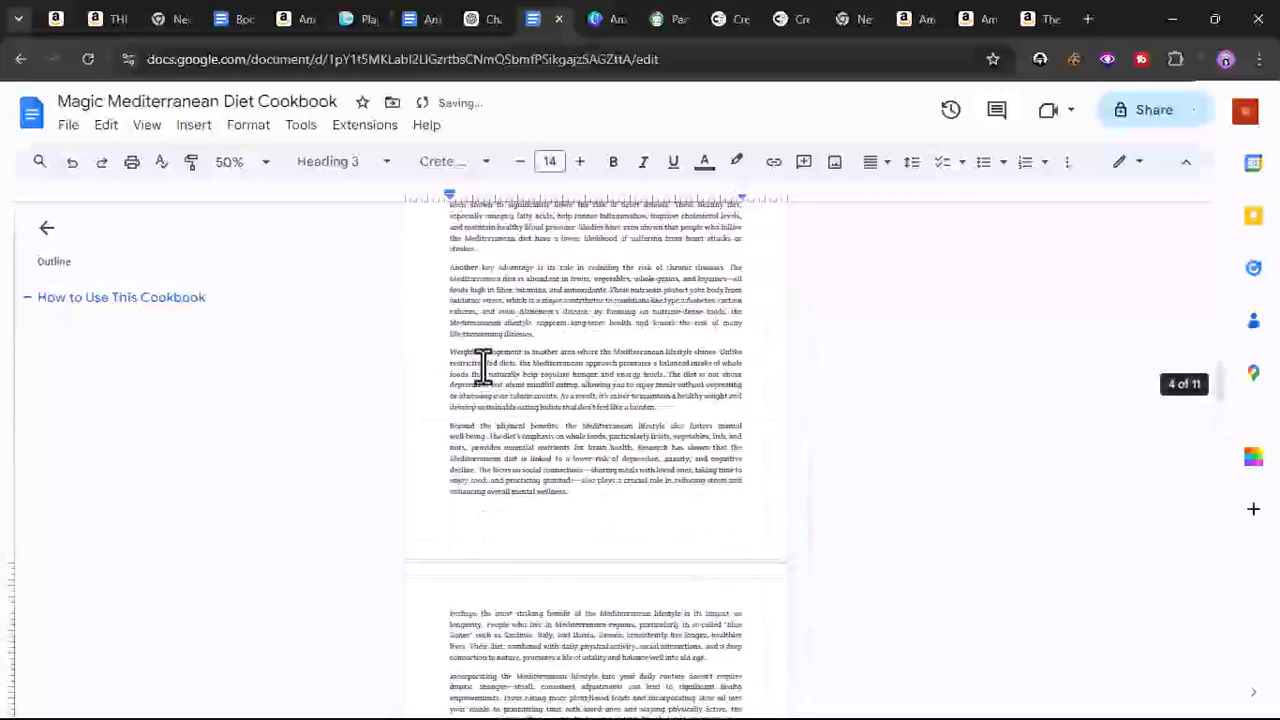
pyautogui.tripleClick(477, 297)
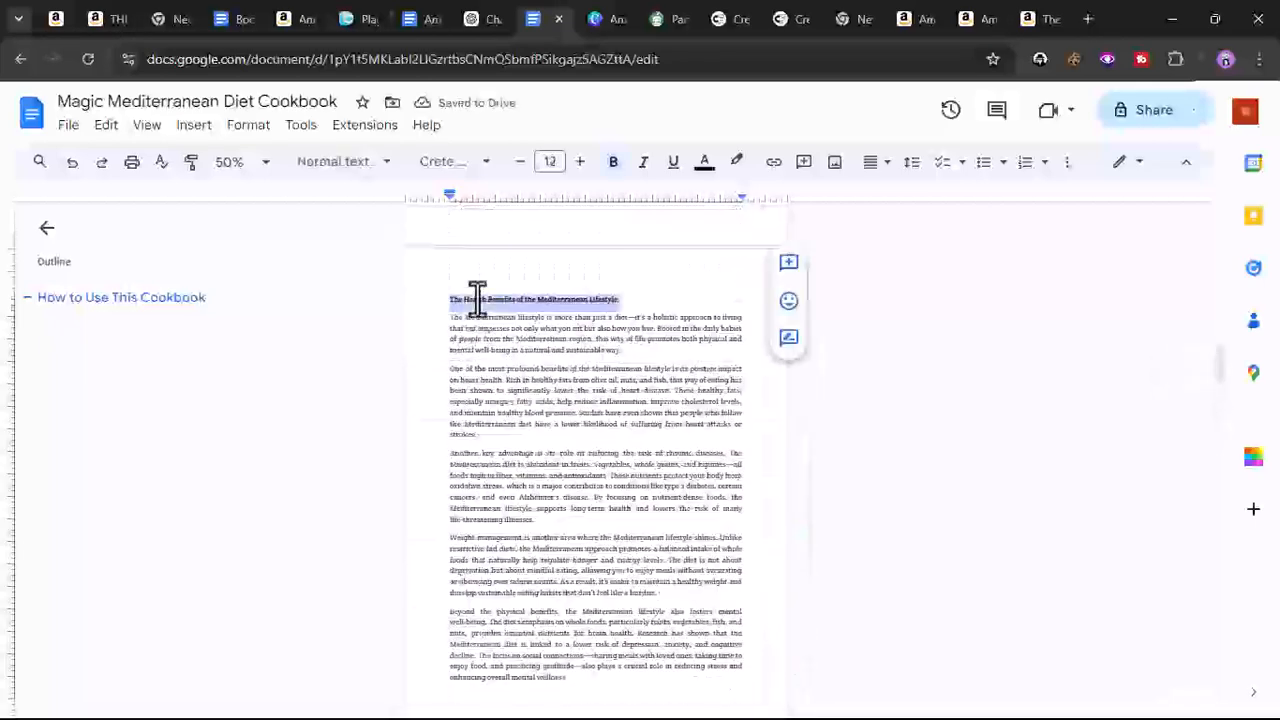
pyautogui.click(370, 165)
pyautogui.click(365, 490)
# - Apply the Heading 1 style to the 'Welcome to the Magic of the Mediterranean Diet' title
pyautogui.scroll(4, 520, 435)
pyautogui.scroll(5, 520, 435)
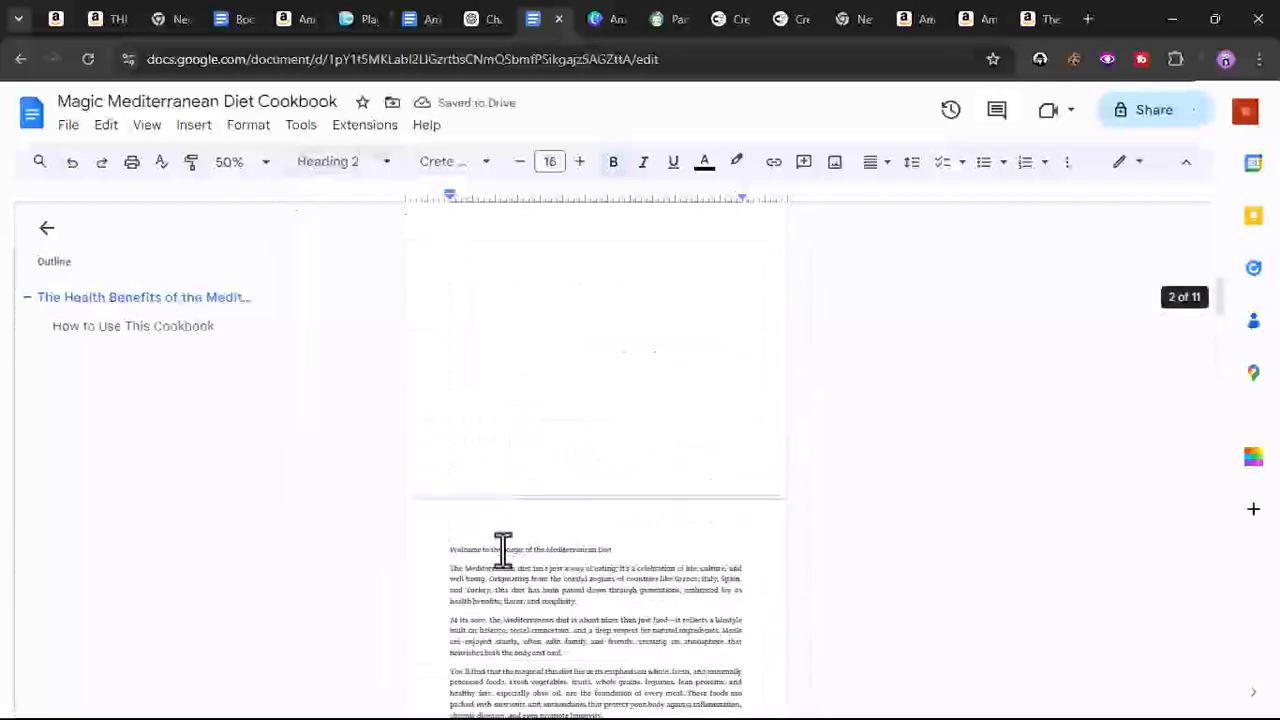
pyautogui.click(503, 549)
pyautogui.tripleClick(503, 549)
pyautogui.click(333, 162)
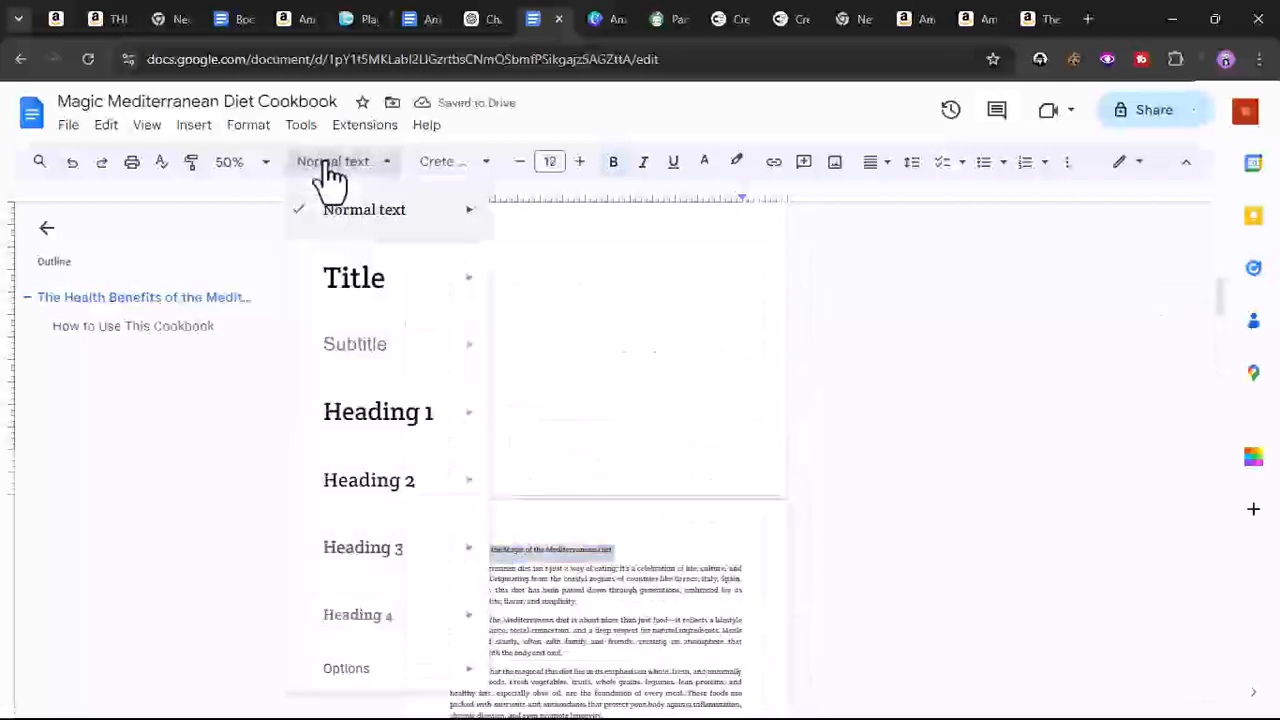
pyautogui.moveTo(343, 420)
pyautogui.click(600, 398)
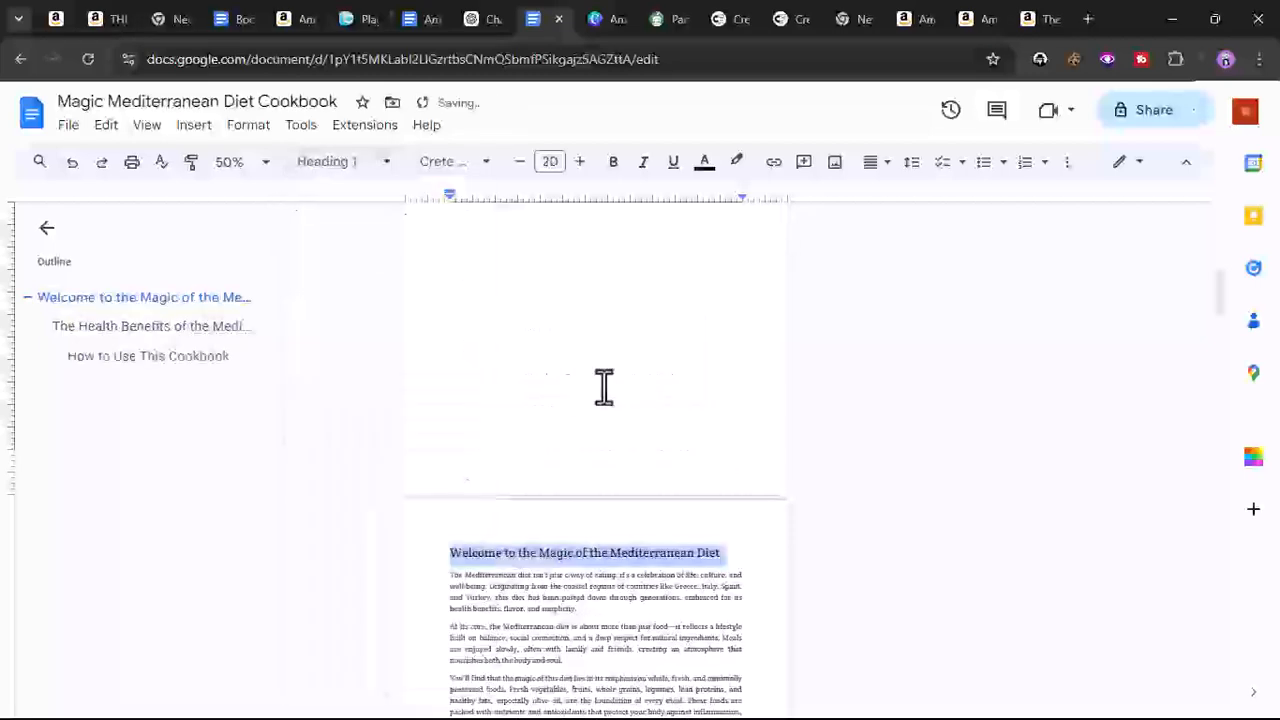
# - Switch to ChatGPT and copy the 'Breakfast Recipes' heading with its introduction paragraph from the response
pyautogui.hotkey('ctrl', 'shift', 'Tab')
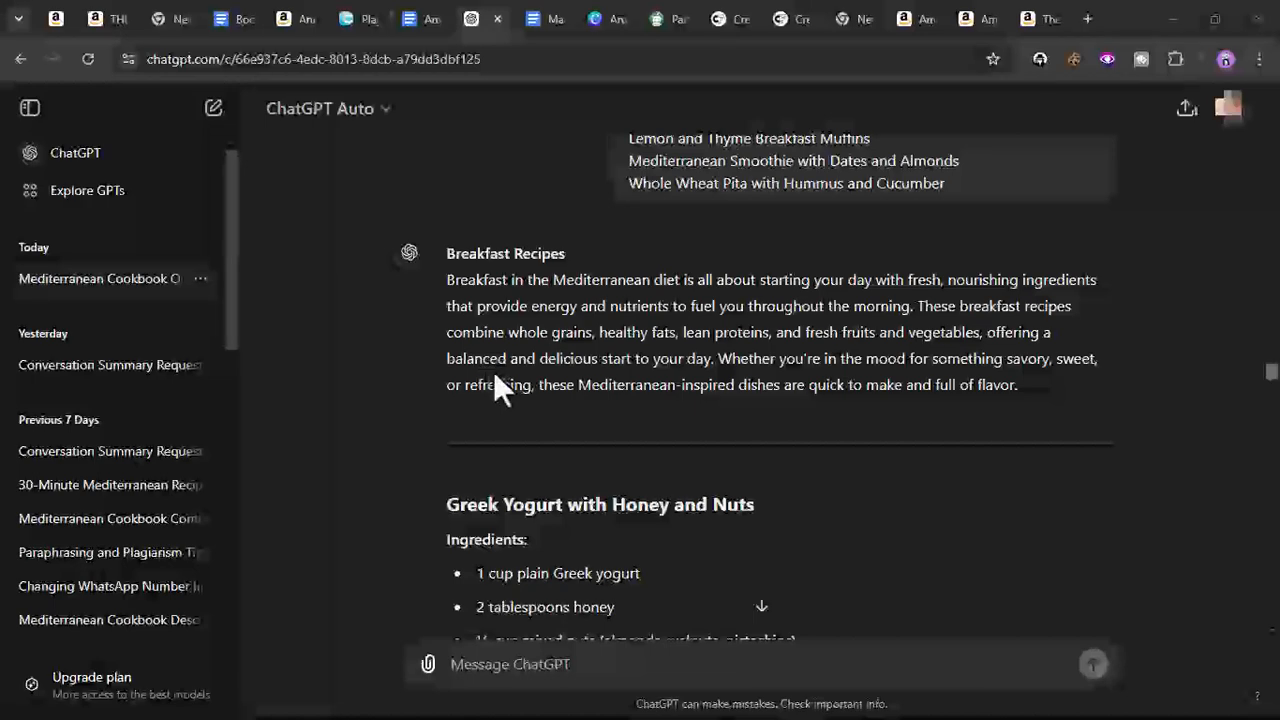
pyautogui.scroll(-3, 494, 368)
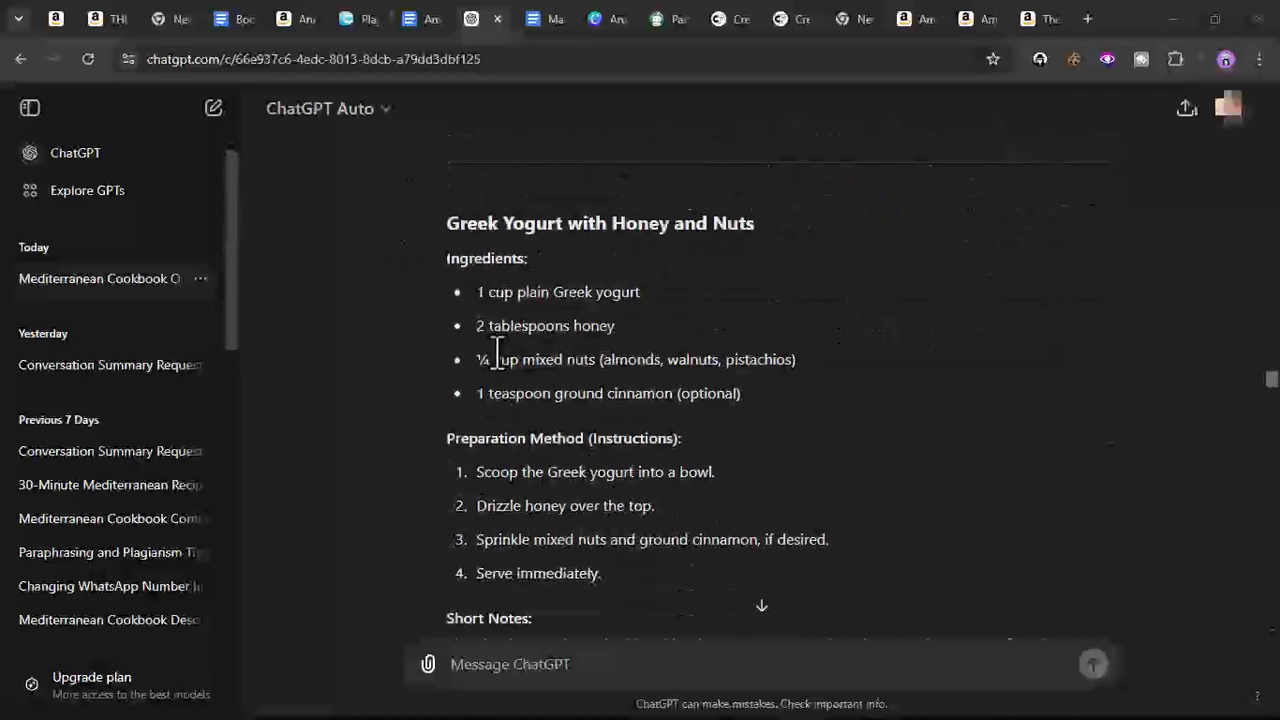
pyautogui.scroll(-1, 497, 358)
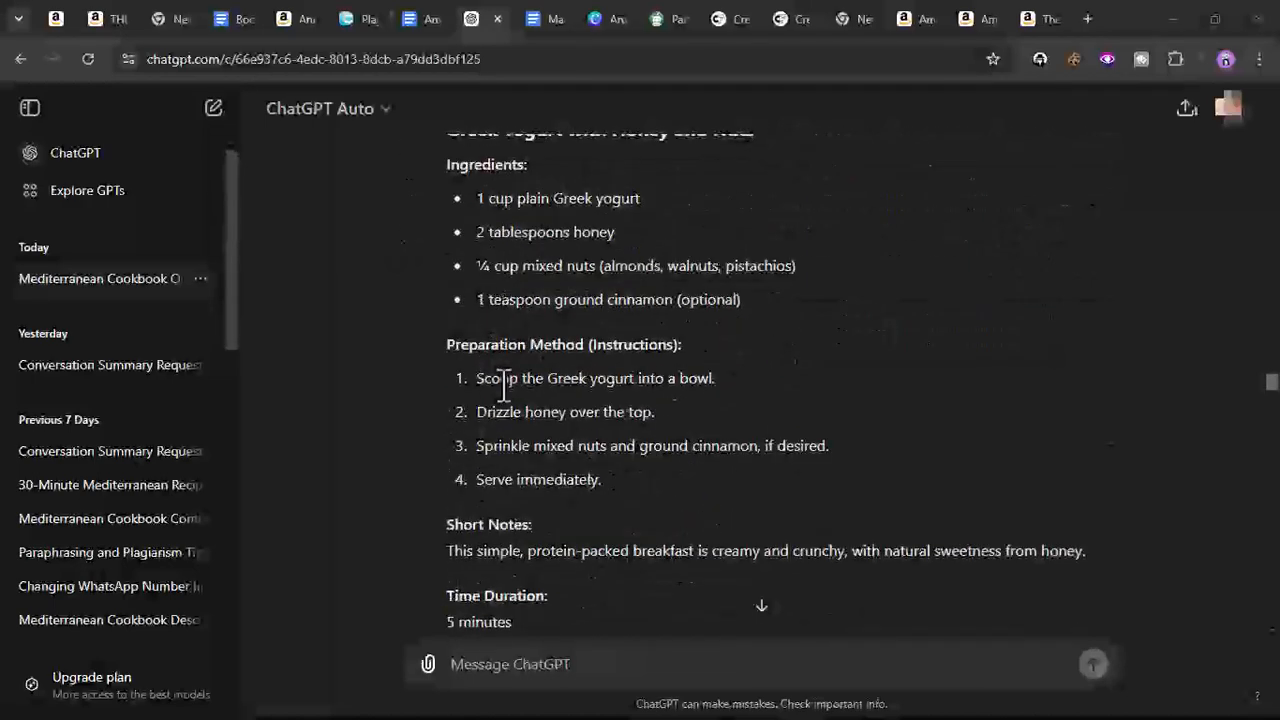
pyautogui.scroll(-3, 523, 355)
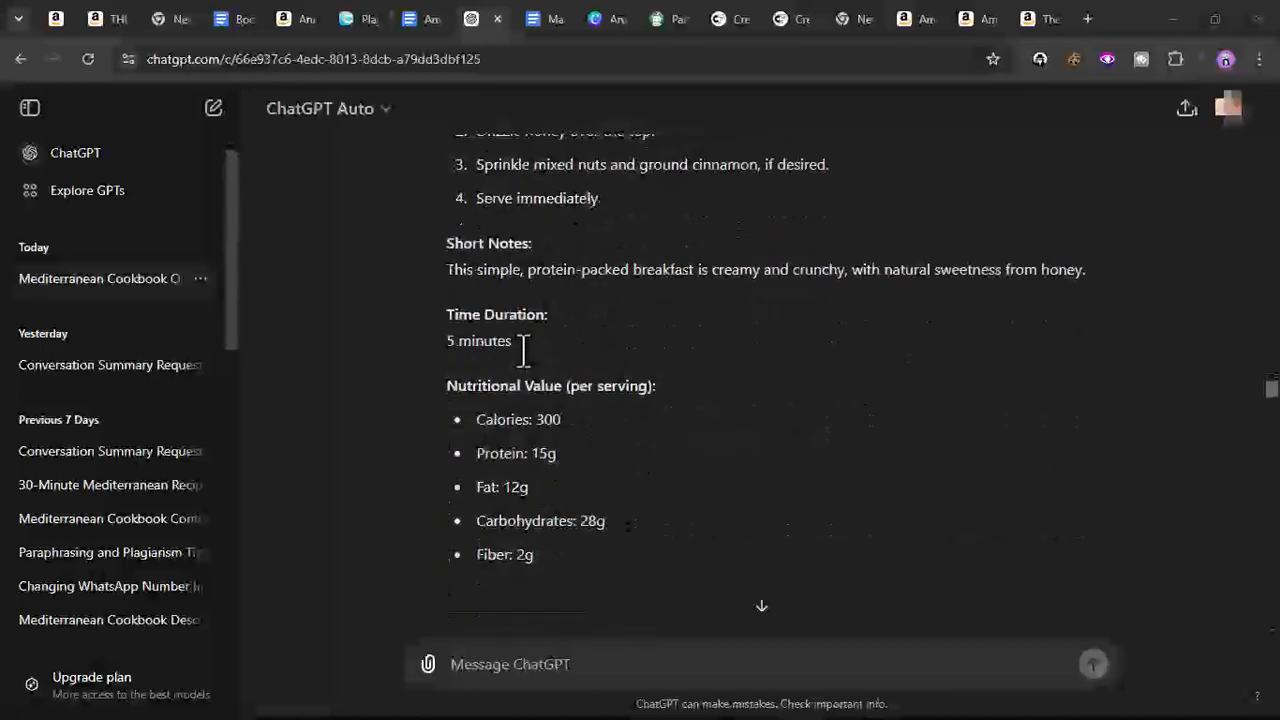
pyautogui.scroll(-1, 523, 350)
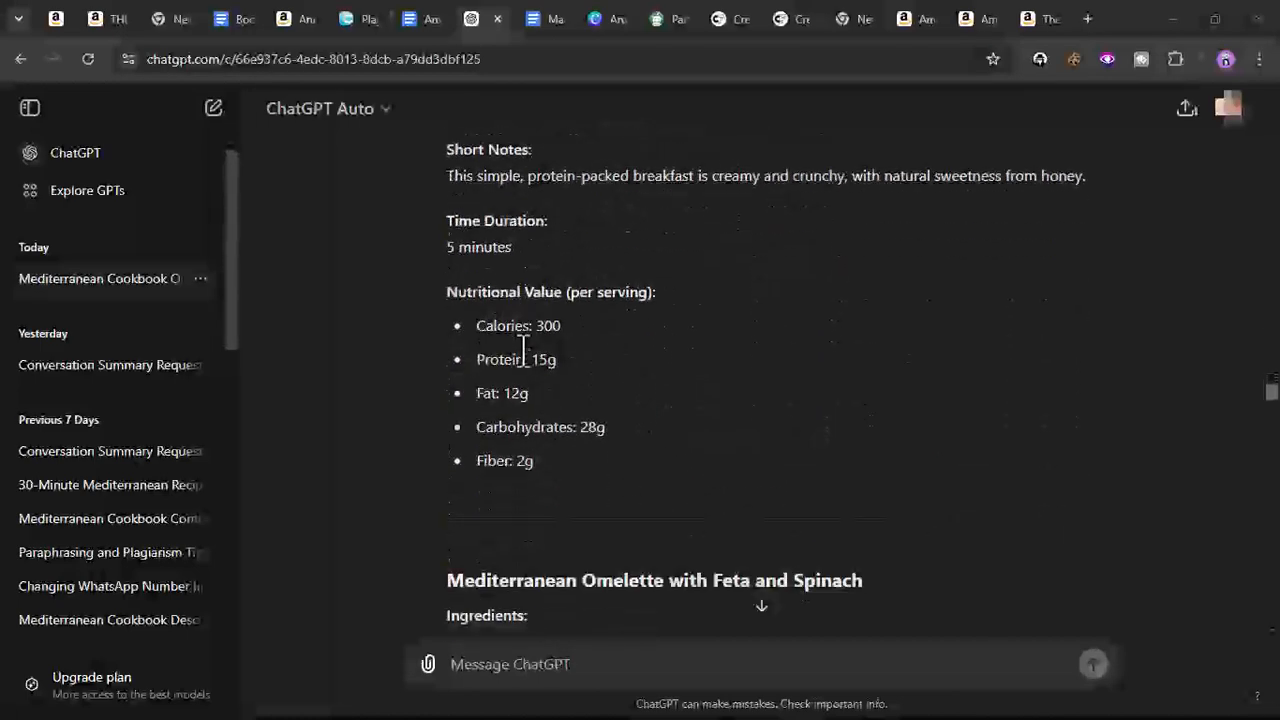
pyautogui.scroll(10, 523, 350)
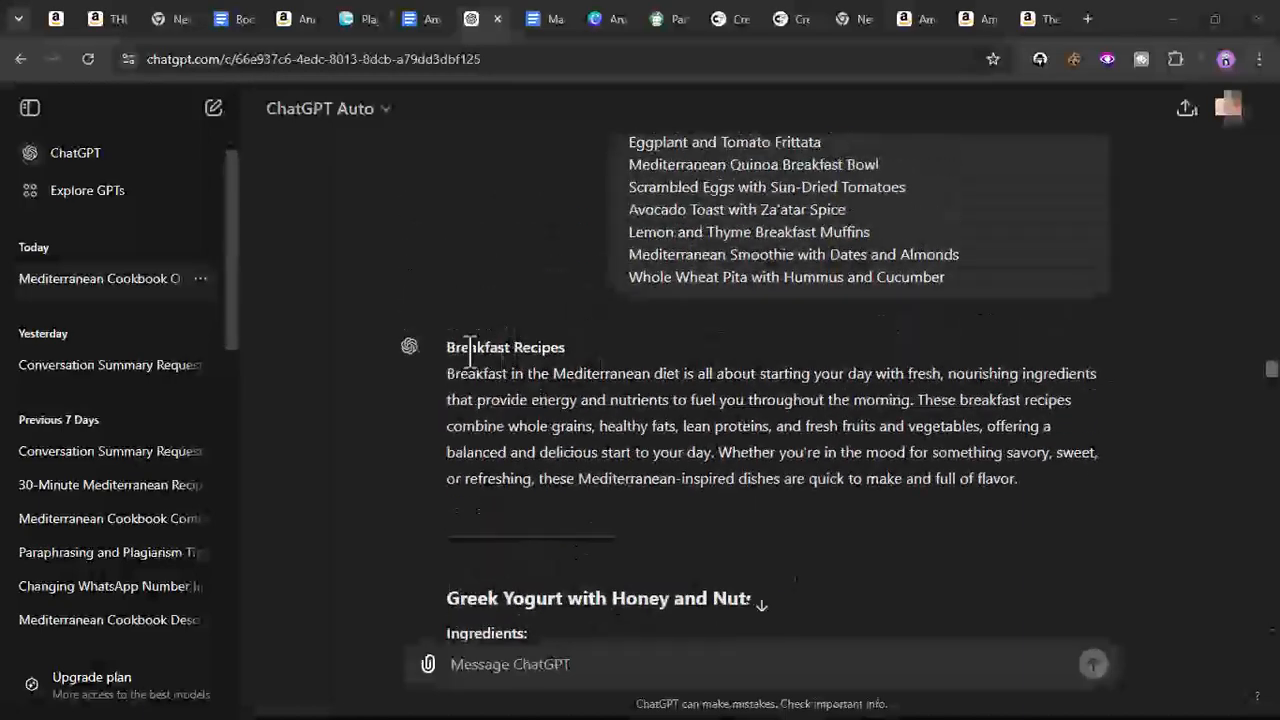
pyautogui.moveTo(445, 346); pyautogui.dragTo(808, 551)
pyautogui.rightClick(662, 233)
pyautogui.click(694, 248)
# - Back in the cookbook document, insert a new blank line above the 'Introduction' outline section
pyautogui.click(562, 18)
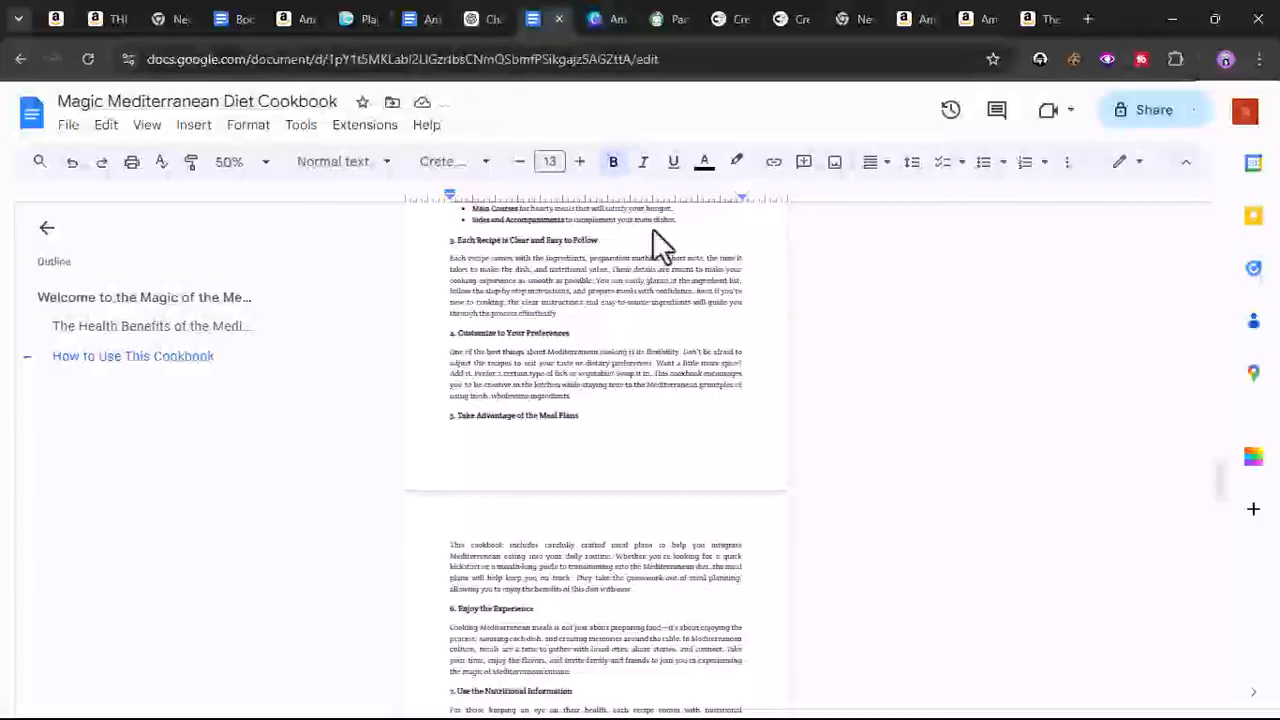
pyautogui.scroll(-10, 486, 443)
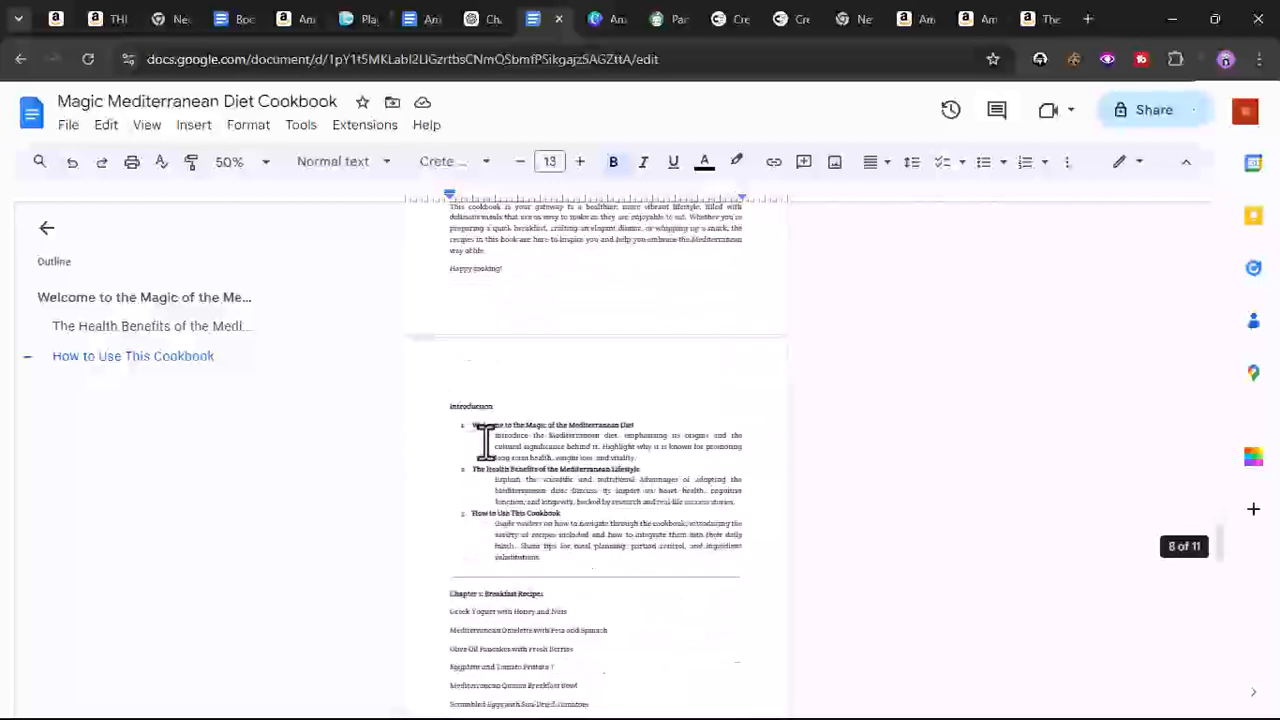
pyautogui.click(452, 307)
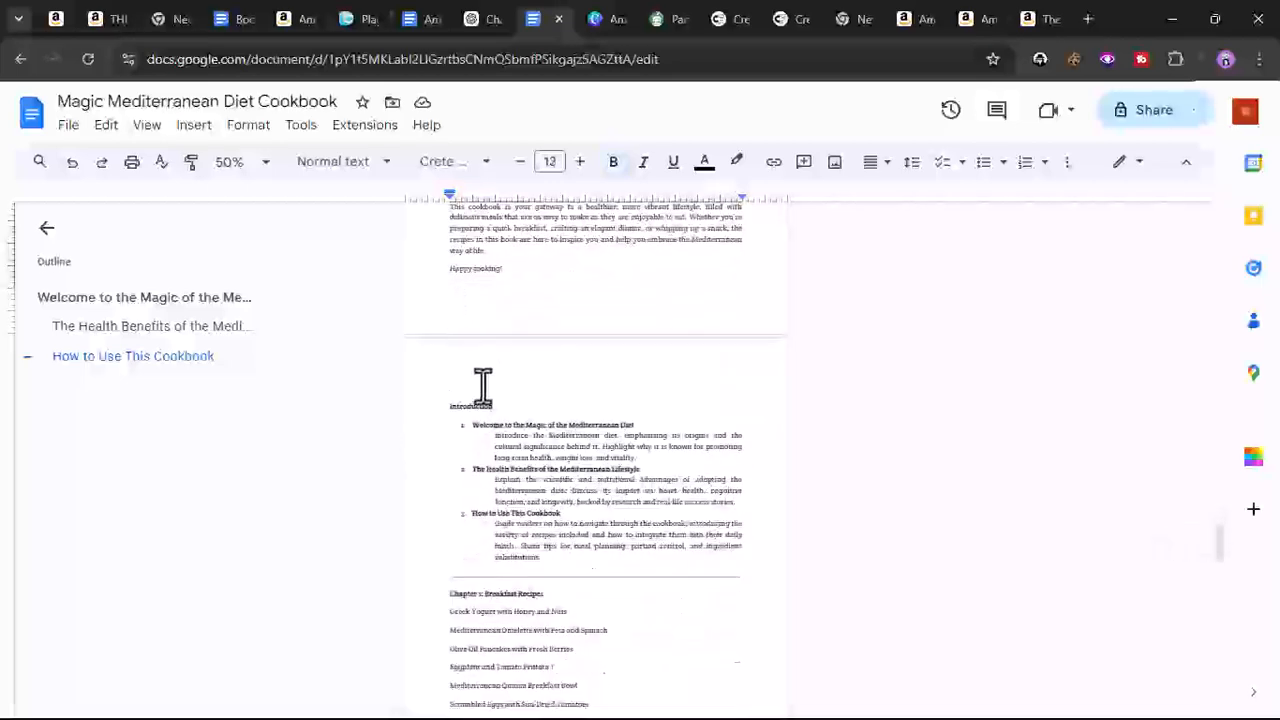
pyautogui.click(437, 405)
pyautogui.press('Return')
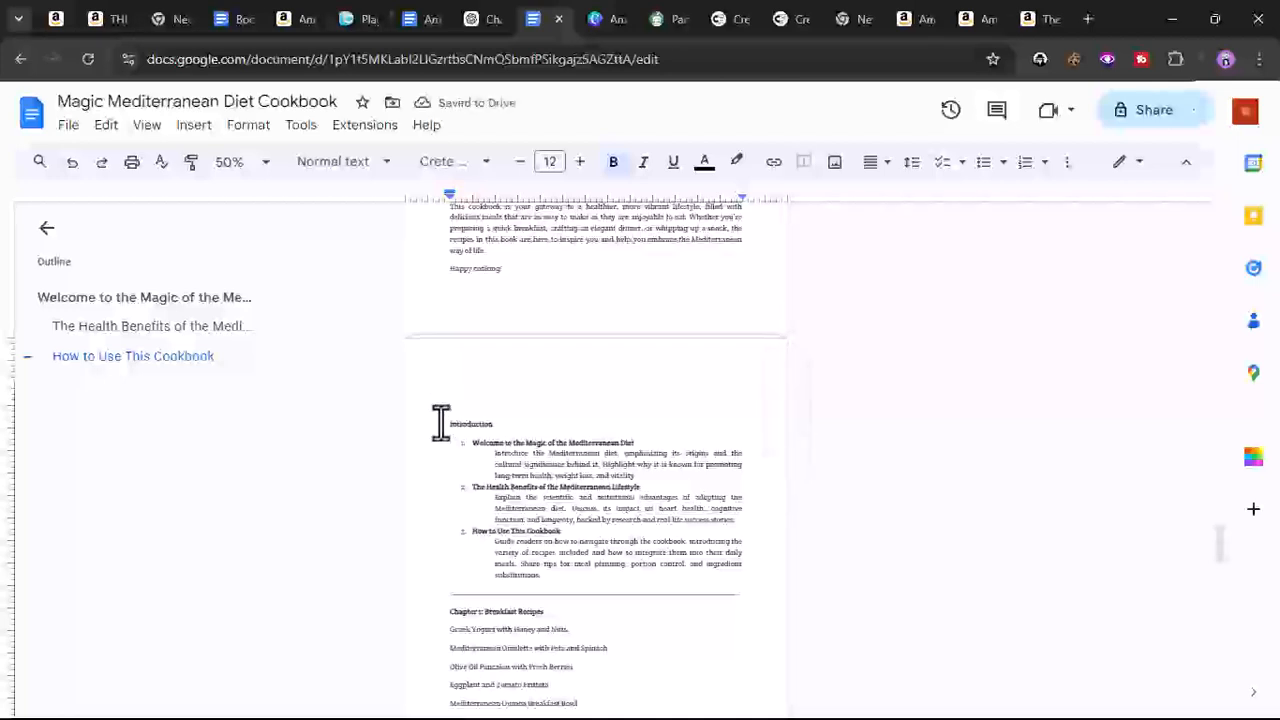
# - Insert a page break above the Introduction outline and paste the copied Breakfast Recipes chapter onto the new page
pyautogui.hotkey('ctrl', 'Return')
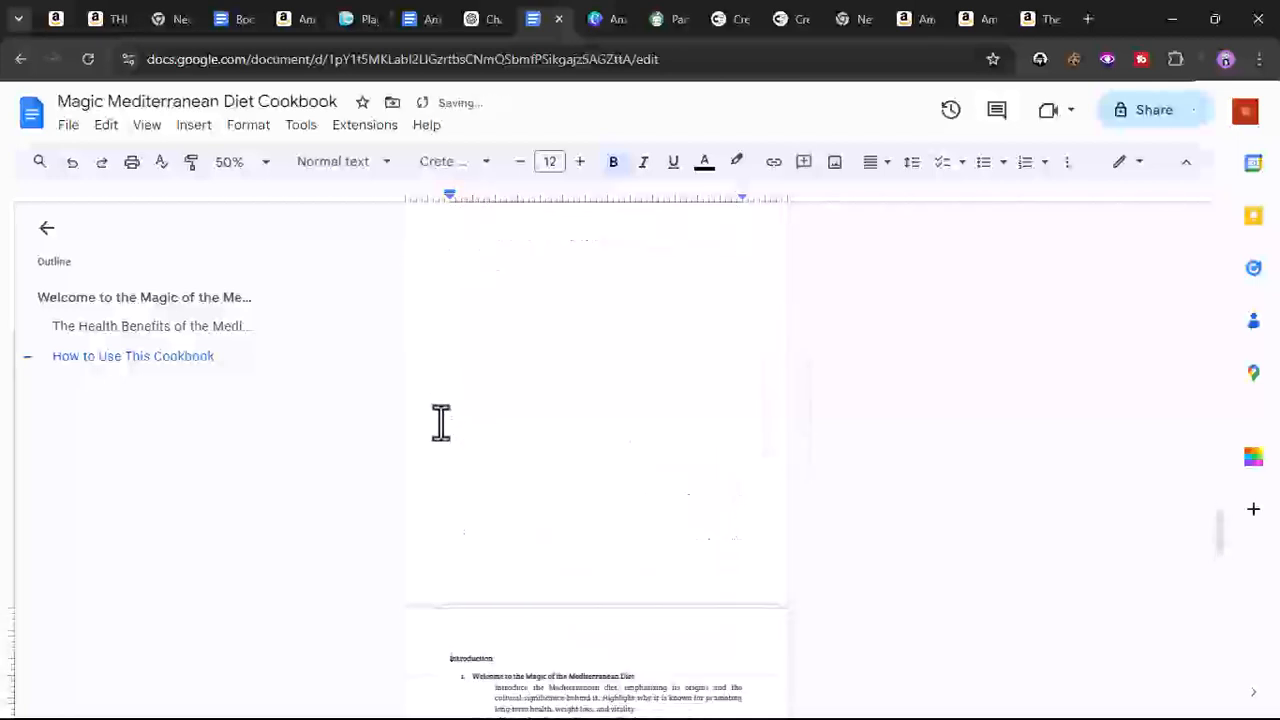
pyautogui.scroll(2, 441, 421)
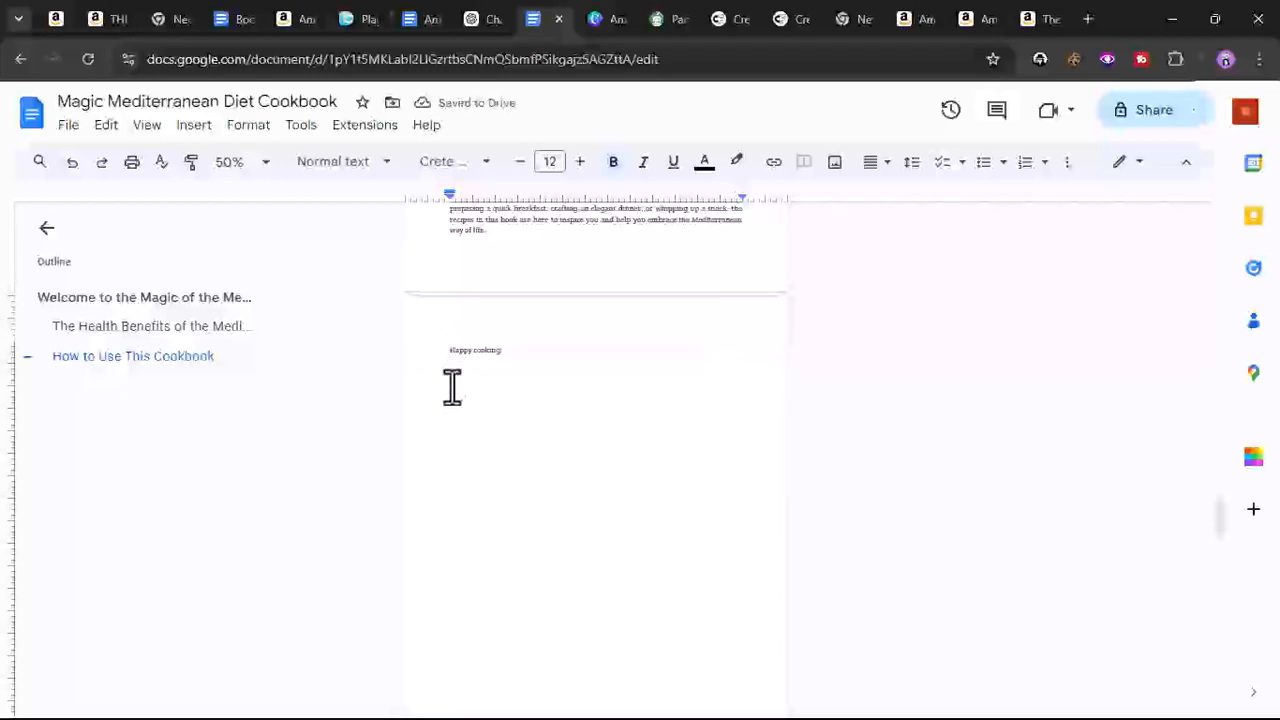
pyautogui.scroll(3, 453, 389)
pyautogui.click(80, 165)
pyautogui.scroll(-2, 477, 520)
pyautogui.rightClick(460, 443)
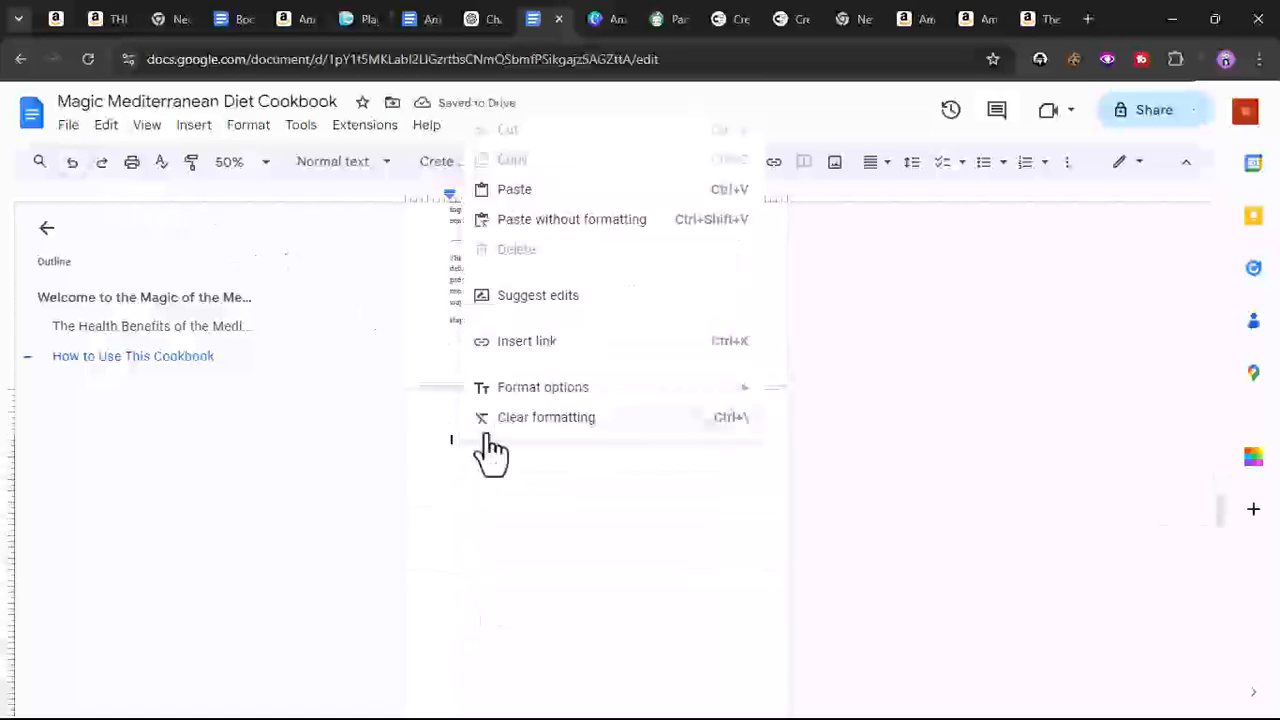
pyautogui.click(545, 210)
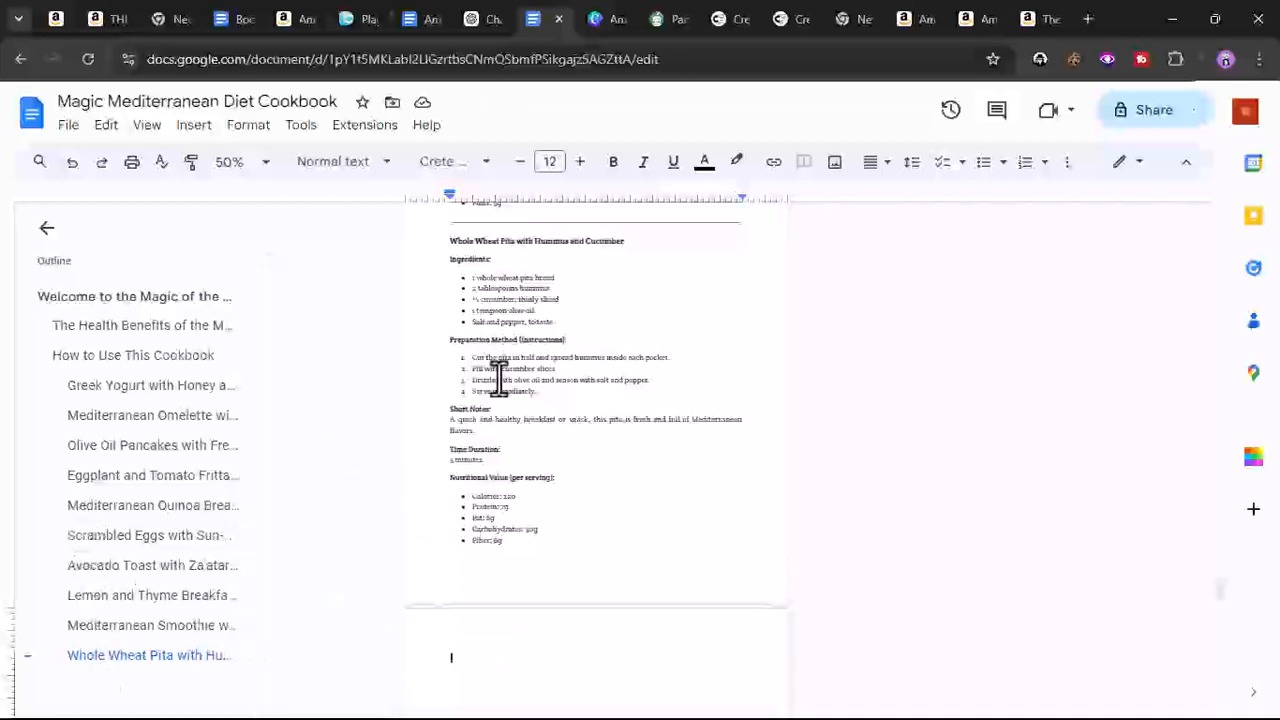
# - Remove the numbering from the Chapter 2 Appetizers and Snacks recipe list and copy the list
pyautogui.scroll(-4, 563, 486)
pyautogui.scroll(-8, 563, 488)
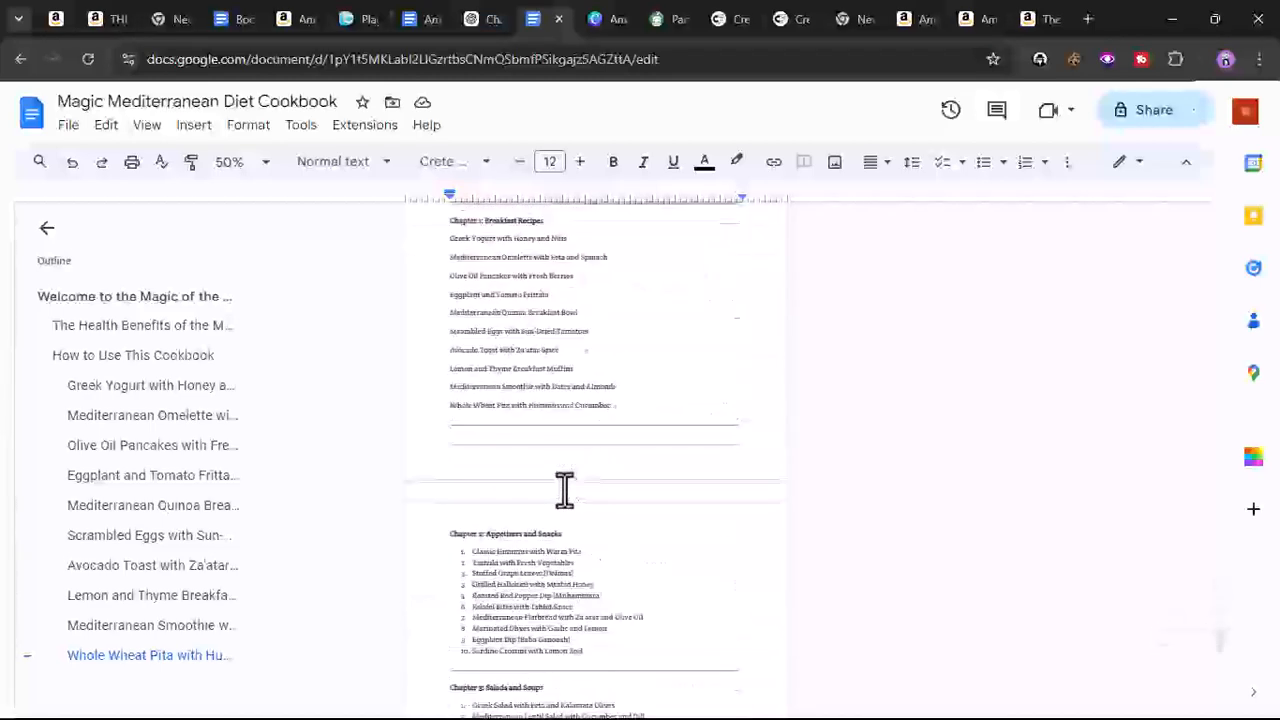
pyautogui.moveTo(468, 457); pyautogui.dragTo(680, 556)
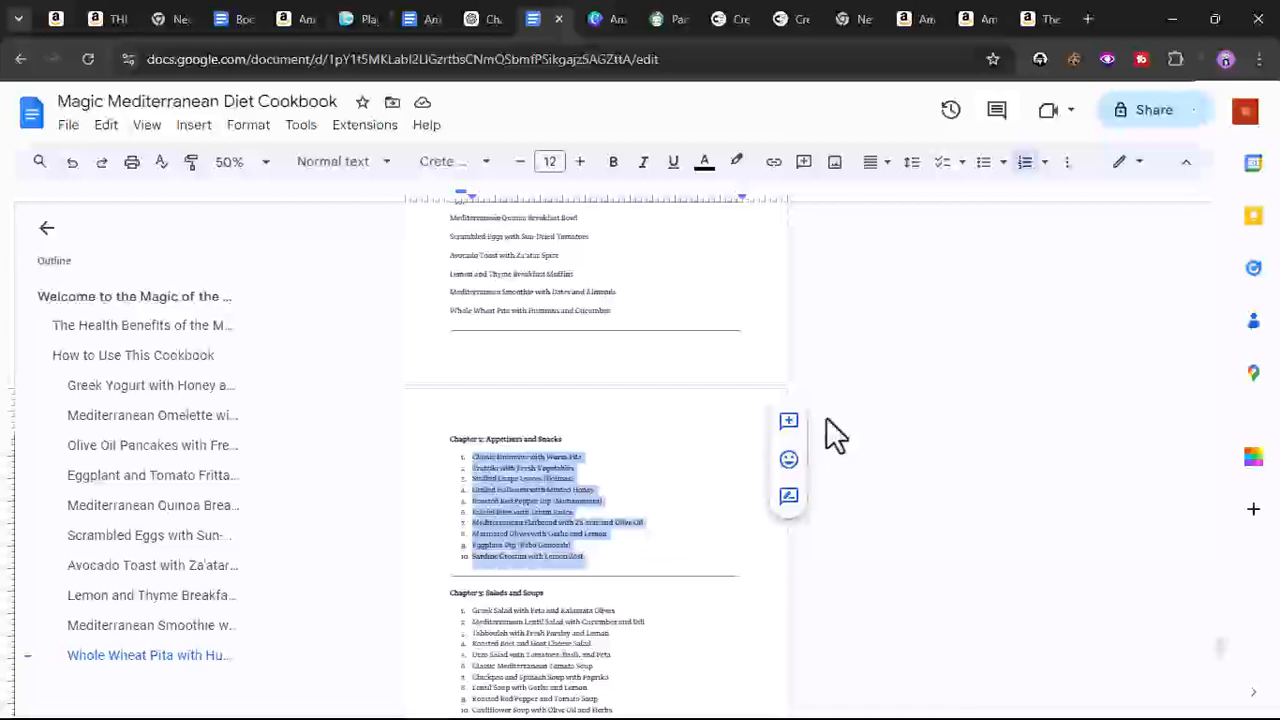
pyautogui.click(1025, 163)
pyautogui.rightClick(530, 540)
pyautogui.click(640, 269)
# - Switch to ChatGPT and paste the Appetizers and Snacks recipe list into the message box
pyautogui.moveTo(603, 38)
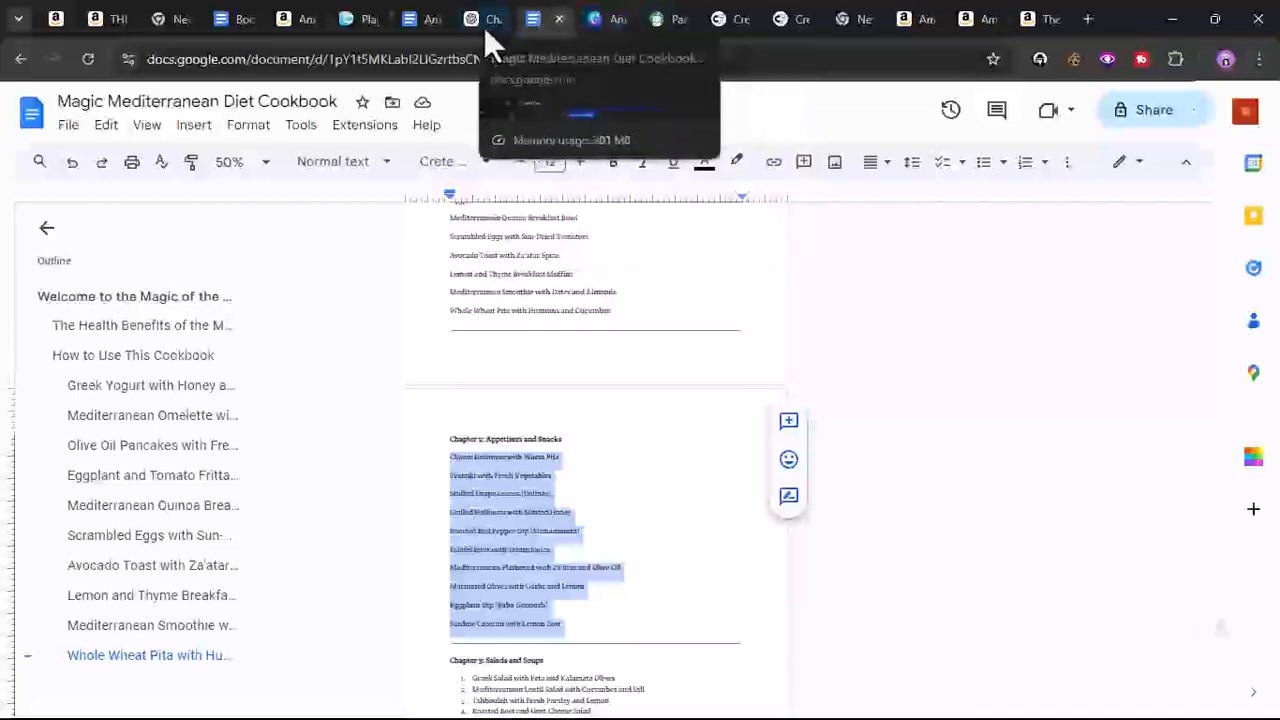
pyautogui.click(468, 31)
pyautogui.click(520, 666)
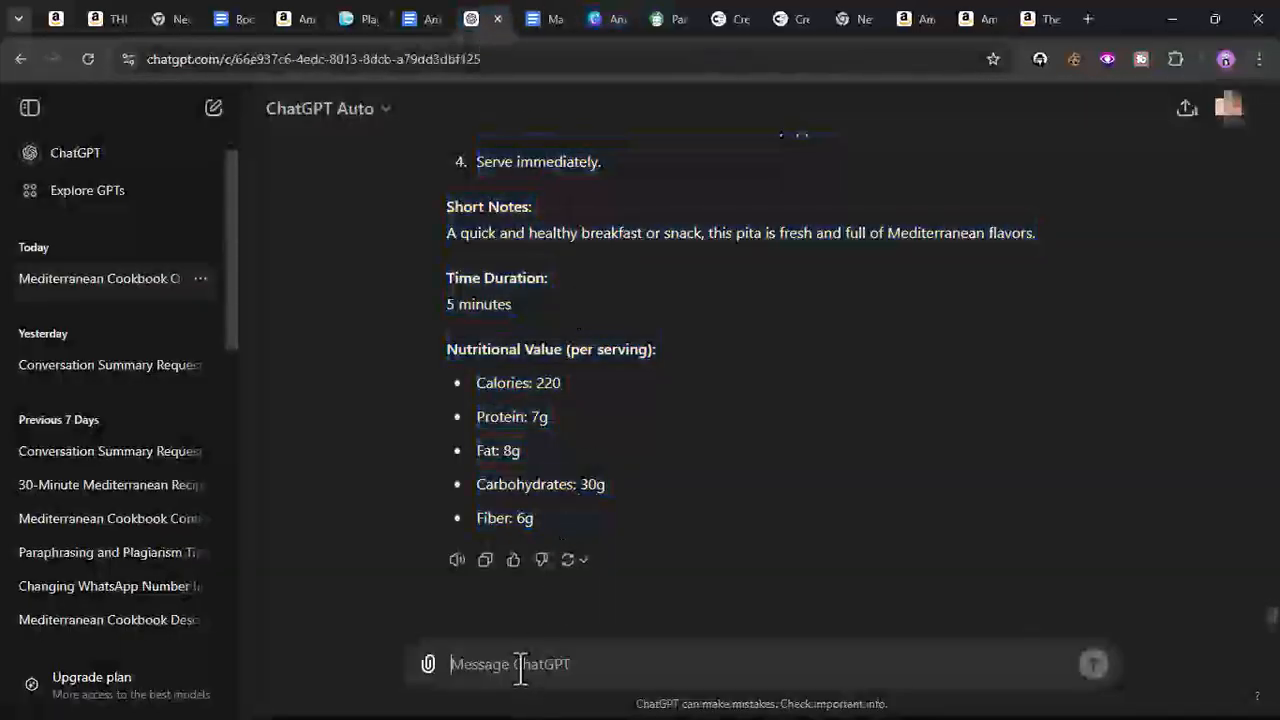
pyautogui.rightClick(522, 660)
pyautogui.click(610, 452)
# - Copy the earlier Breakfast Recipes prompt from the conversation and paste it at the start of the new message
pyautogui.scroll(-2, 1040, 397)
pyautogui.scroll(15, 1040, 397)
pyautogui.scroll(15, 773, 320)
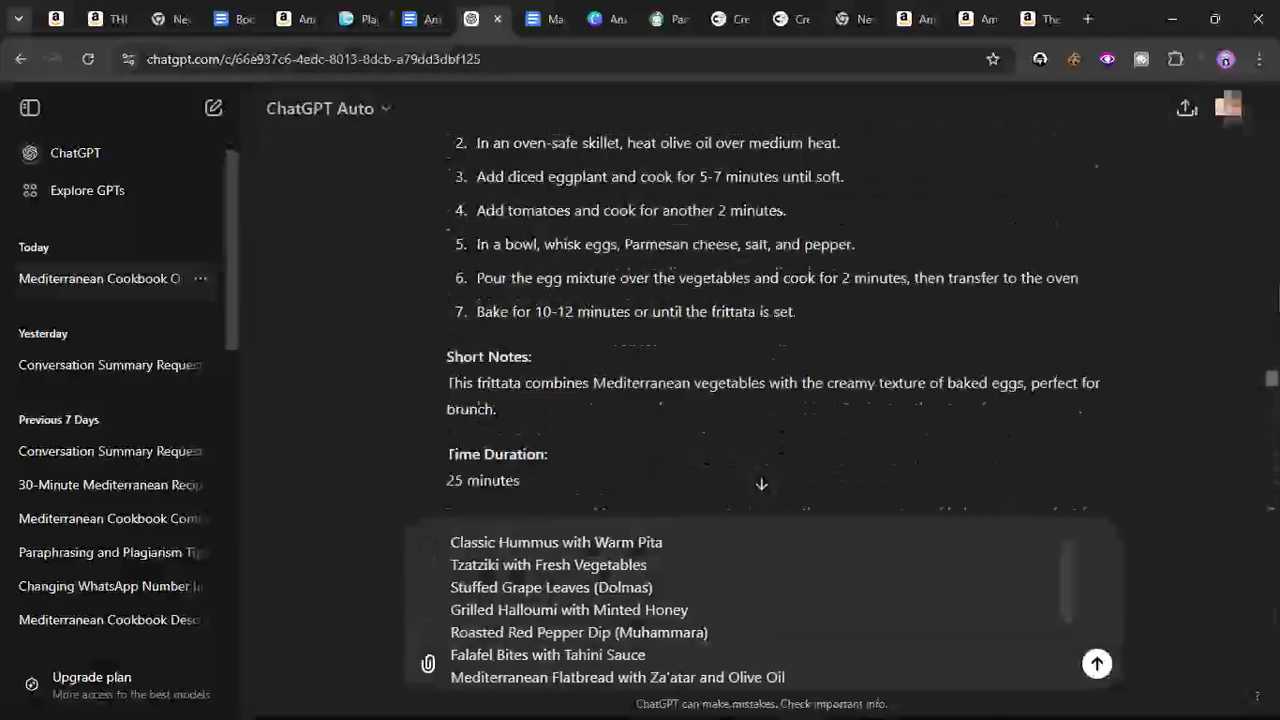
pyautogui.scroll(-15, 1100, 340)
pyautogui.scroll(2, 1100, 340)
pyautogui.scroll(-5, 1100, 340)
pyautogui.scroll(-3, 1100, 340)
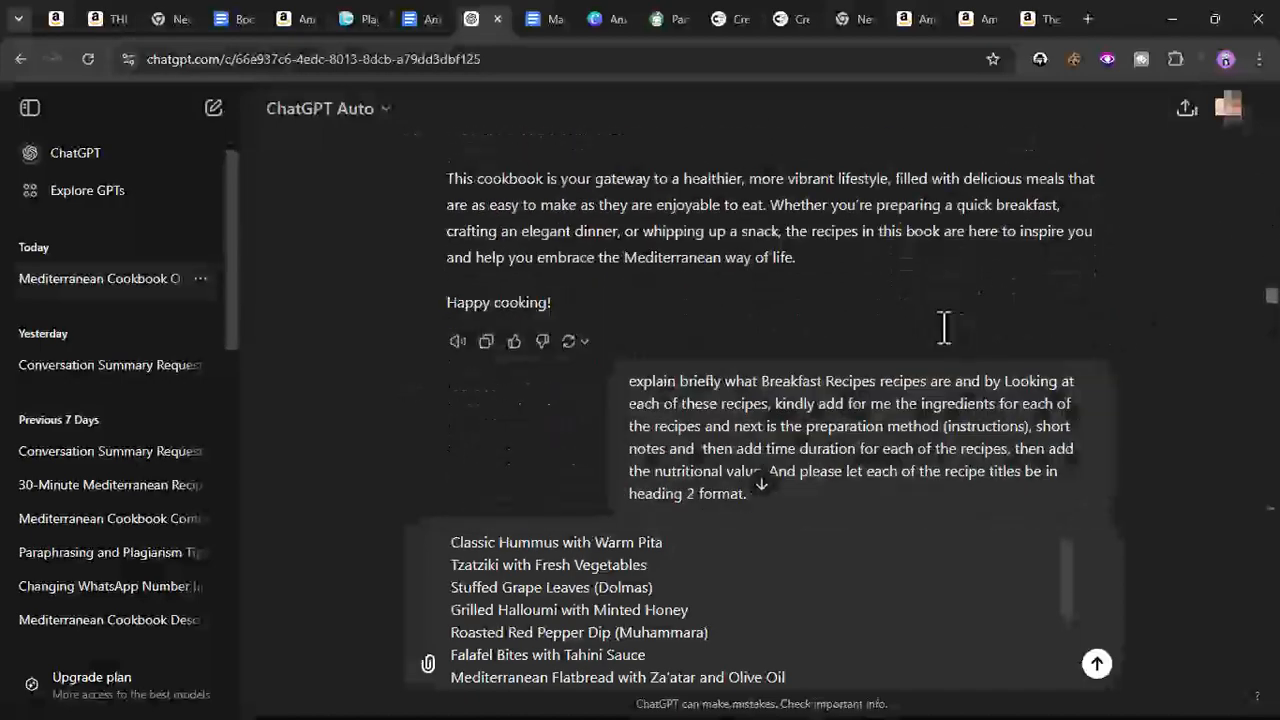
pyautogui.moveTo(632, 298); pyautogui.dragTo(770, 414)
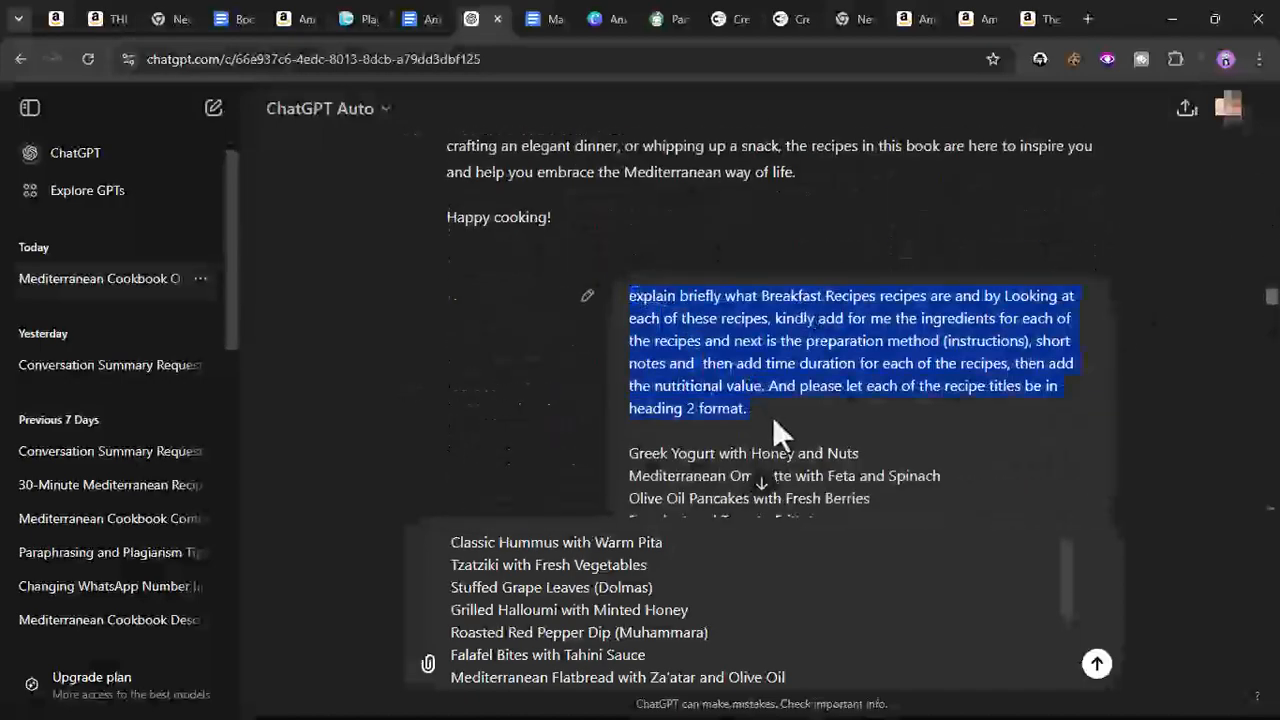
pyautogui.rightClick(793, 340)
pyautogui.click(850, 357)
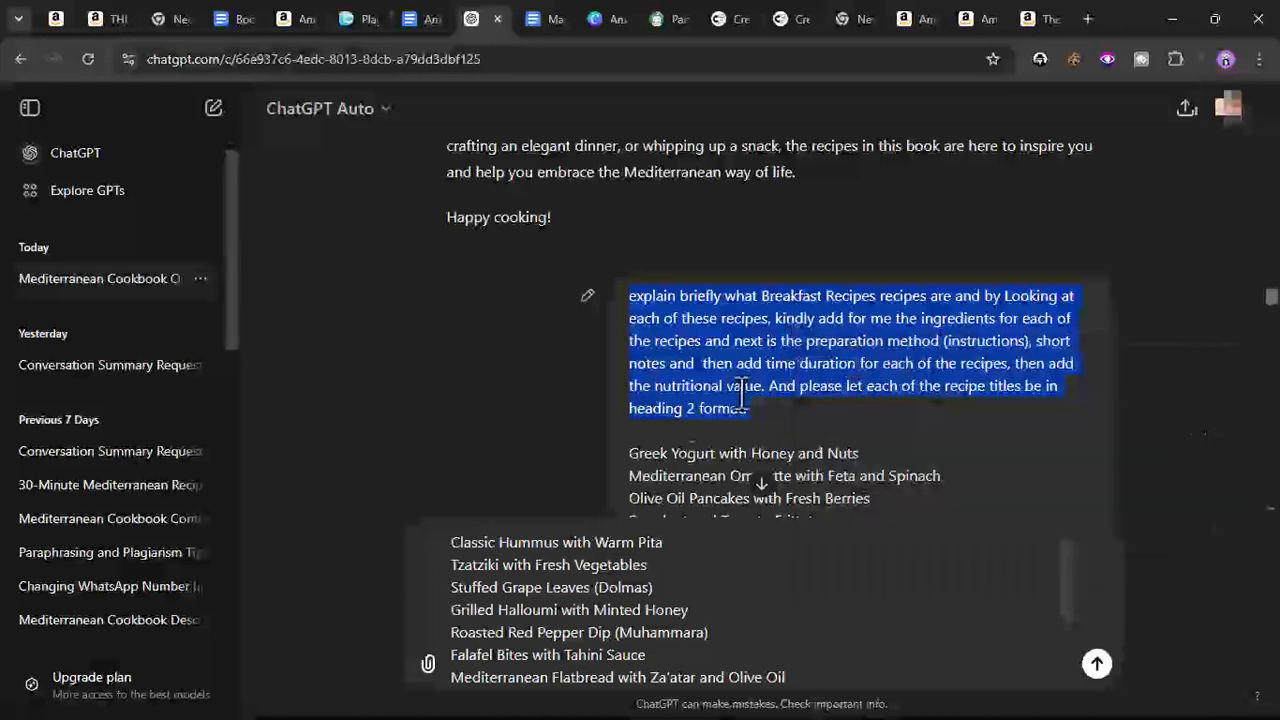
pyautogui.scroll(-5, 514, 443)
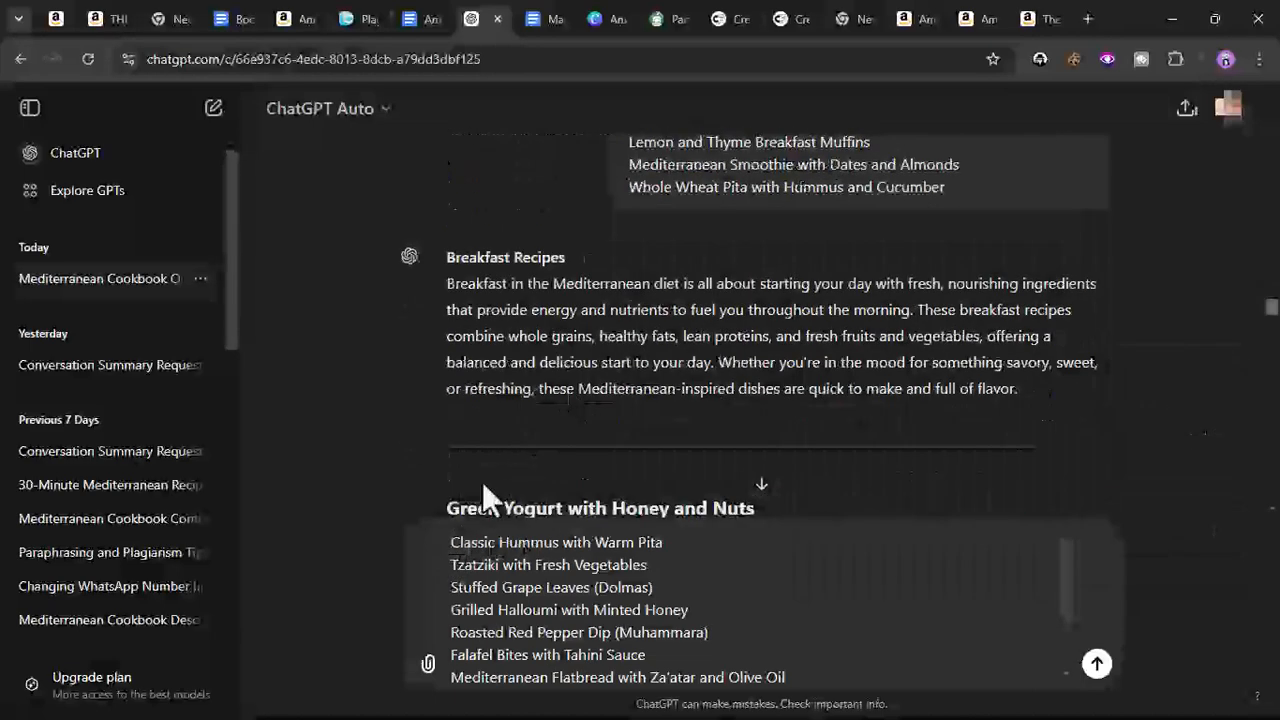
pyautogui.rightClick(450, 540)
pyautogui.click(502, 338)
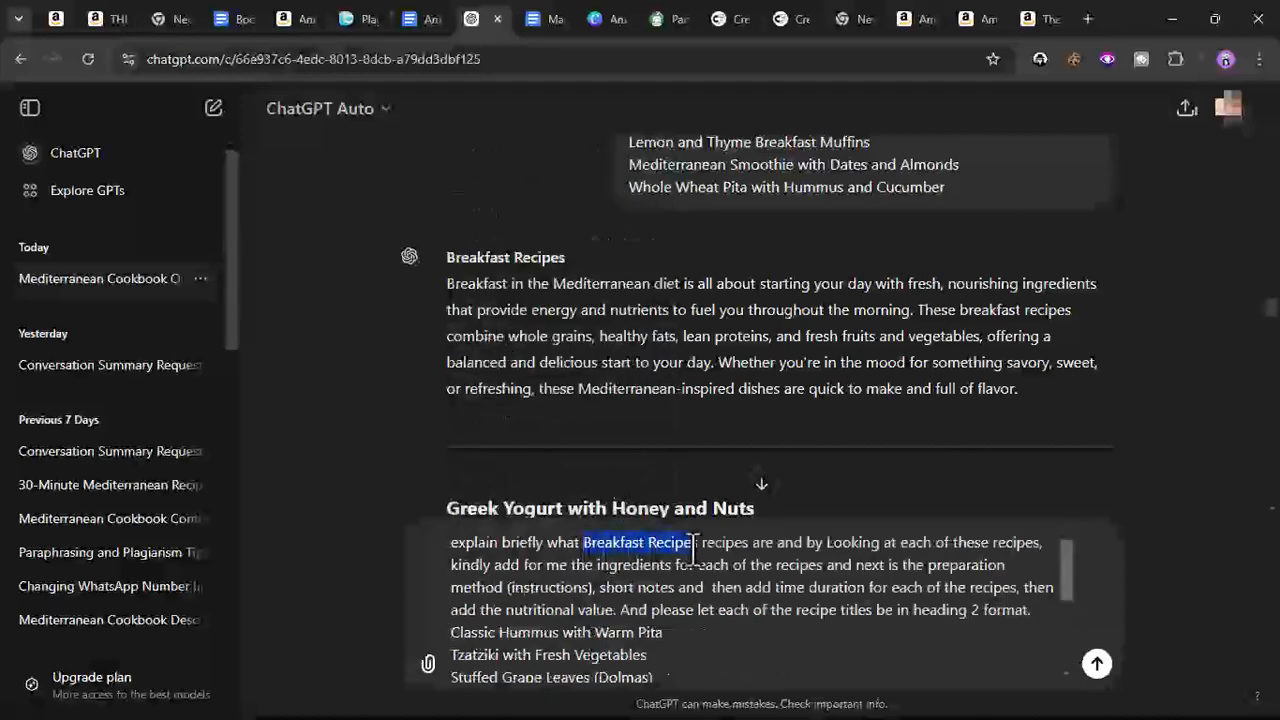
# - Replace 'Breakfast Recipes' in the prompt with 'Appetizers and Snacks' copied from the document heading, and send it
pyautogui.moveTo(703, 548); pyautogui.dragTo(697, 550)
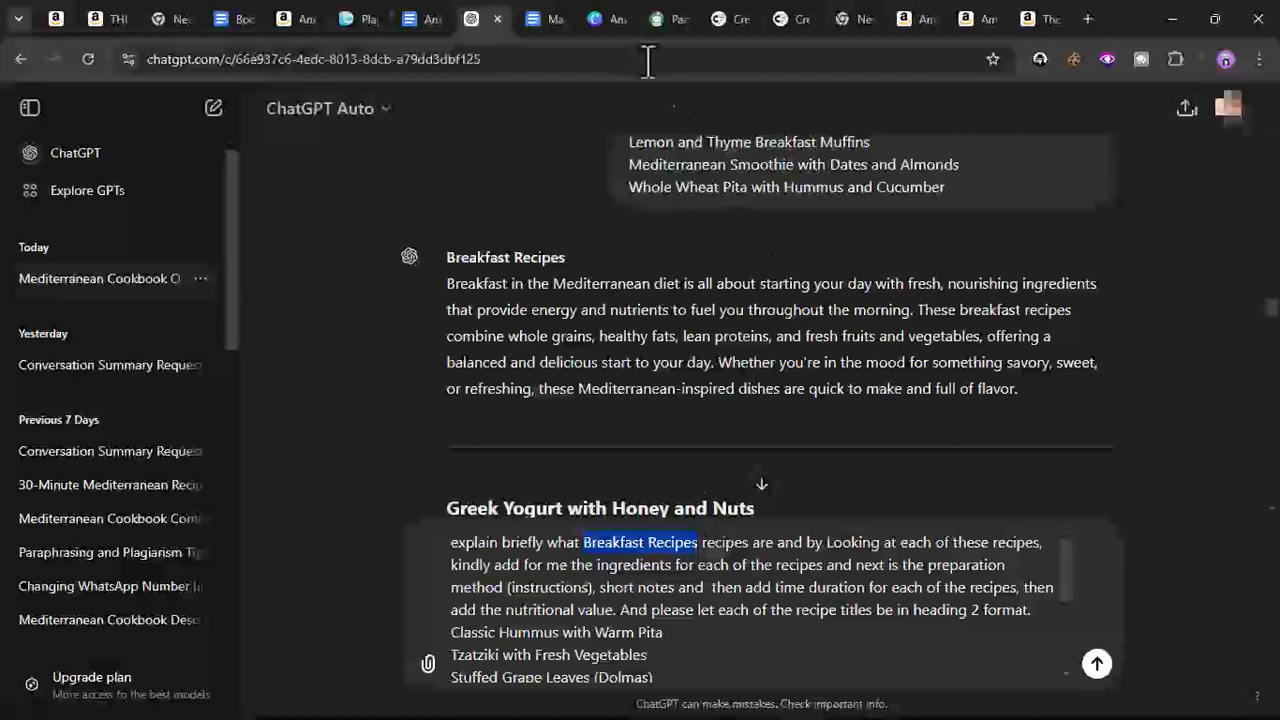
pyautogui.click(545, 20)
pyautogui.moveTo(487, 440); pyautogui.dragTo(531, 440)
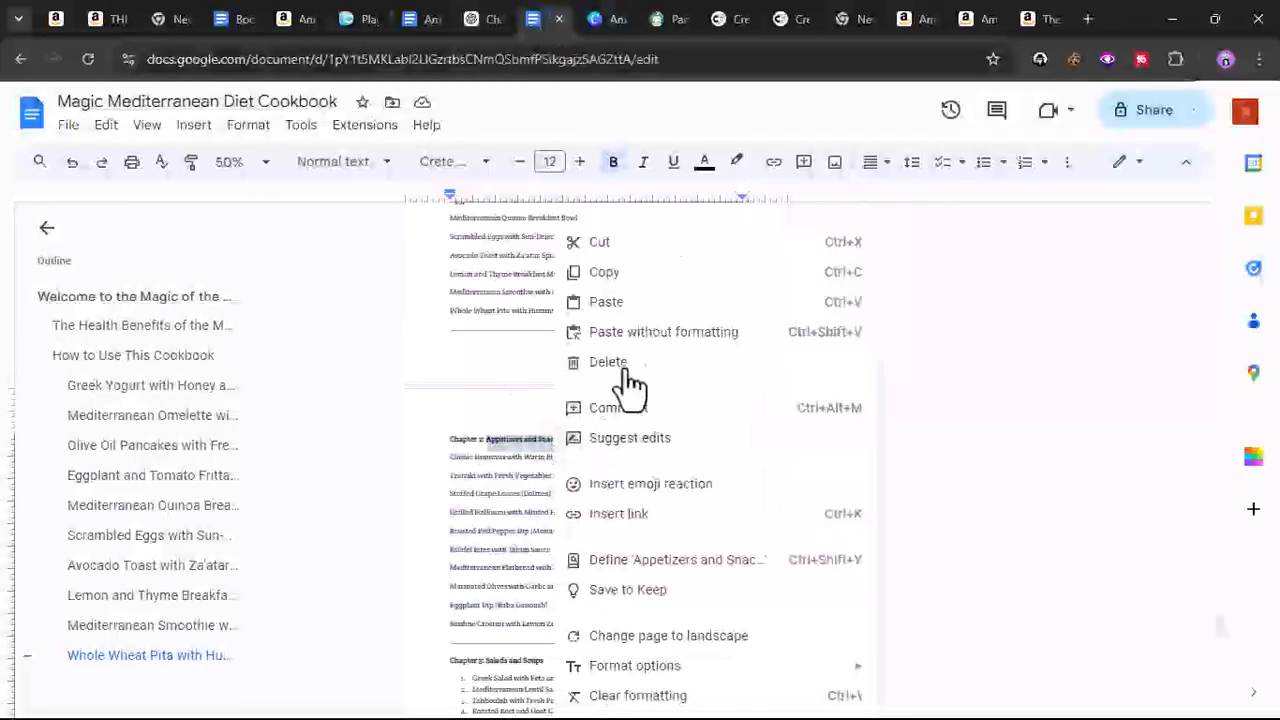
pyautogui.click(645, 278)
pyautogui.click(597, 22)
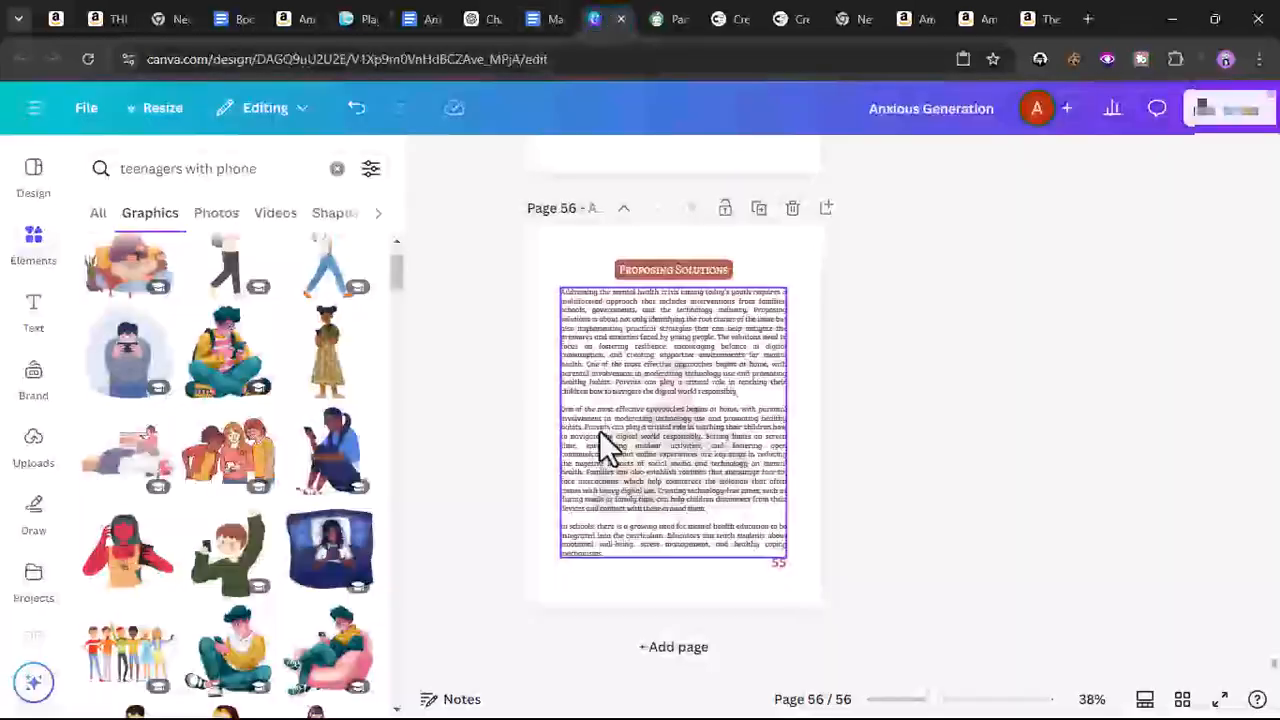
pyautogui.click(543, 22)
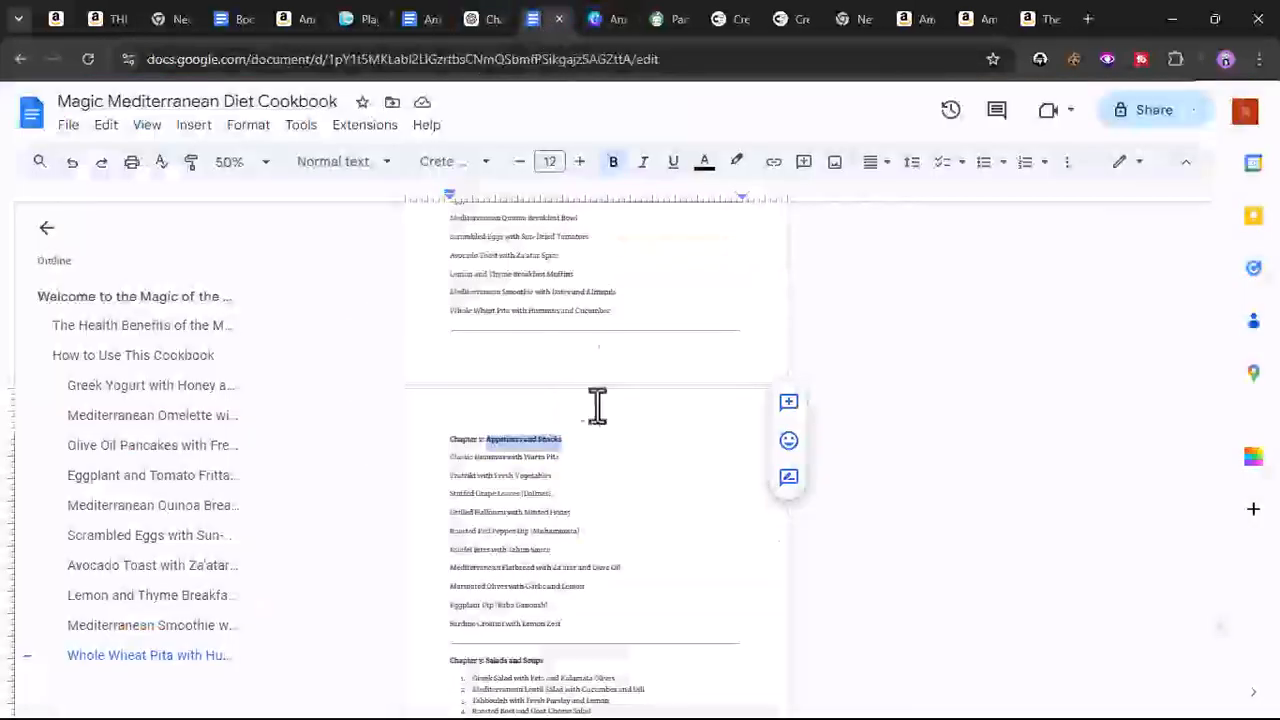
pyautogui.rightClick(513, 445)
pyautogui.click(586, 305)
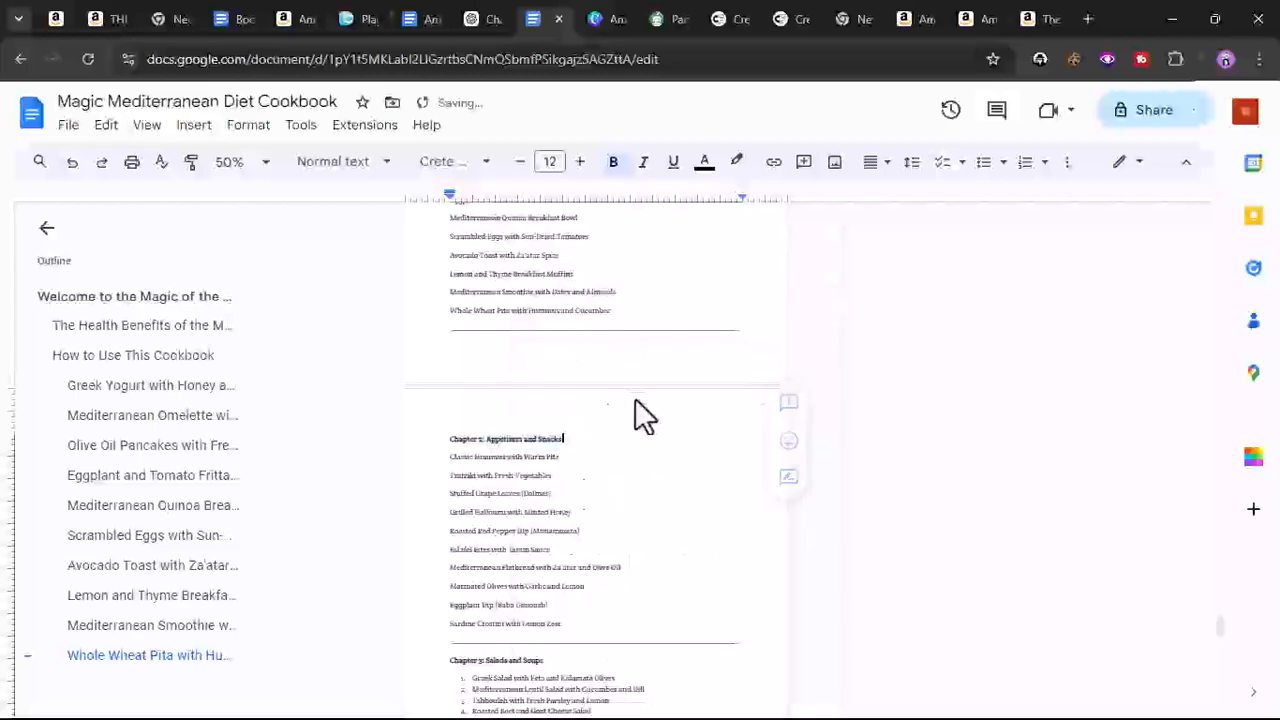
pyautogui.click(462, 16)
pyautogui.rightClick(660, 540)
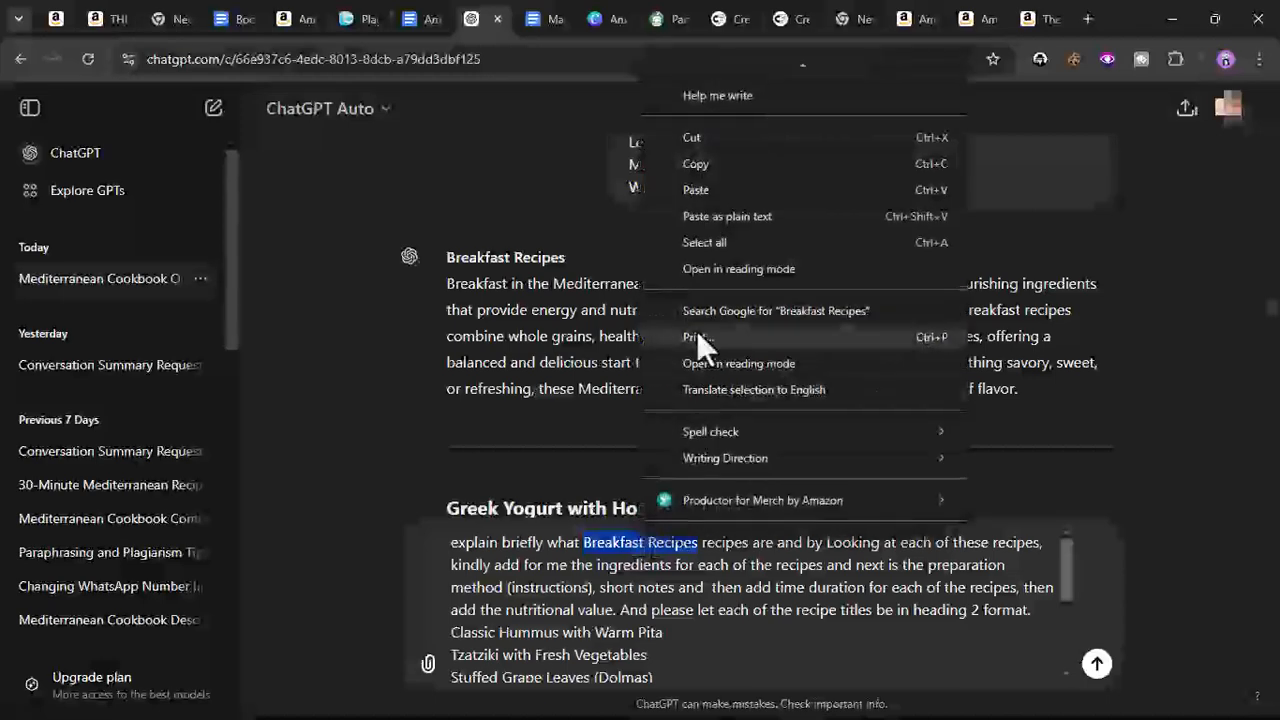
pyautogui.click(716, 192)
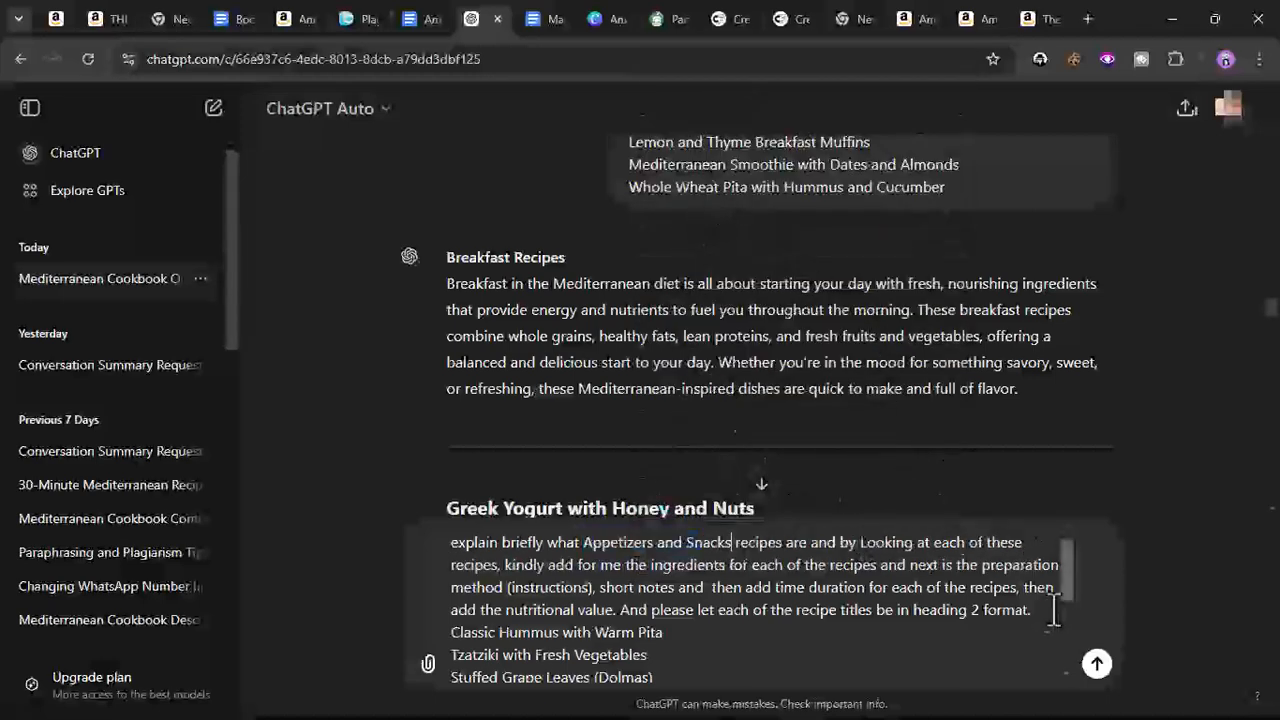
pyautogui.click(1100, 666)
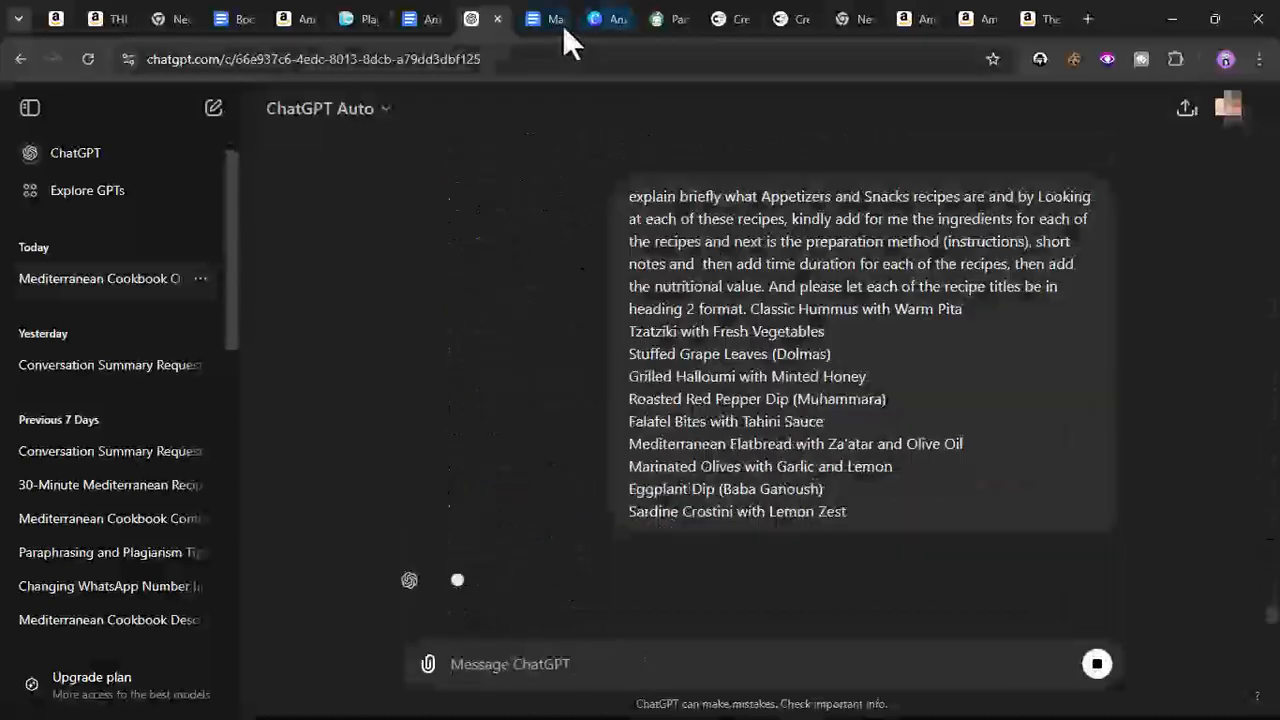
# - In the cookbook document, remove the numbering from the Chapter 3 Salads and Soups recipe list and copy it
pyautogui.click(545, 20)
pyautogui.scroll(-2, 525, 445)
pyautogui.scroll(-2, 522, 450)
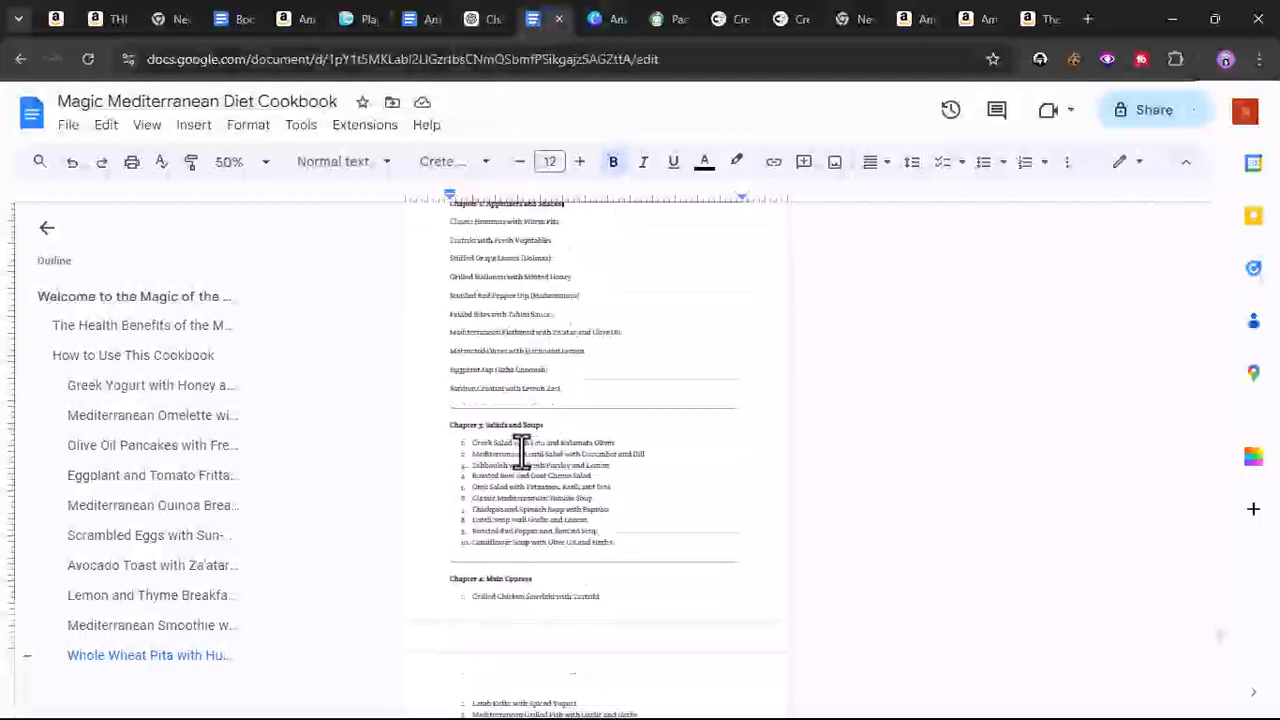
pyautogui.moveTo(490, 415); pyautogui.dragTo(635, 497)
pyautogui.click(1025, 170)
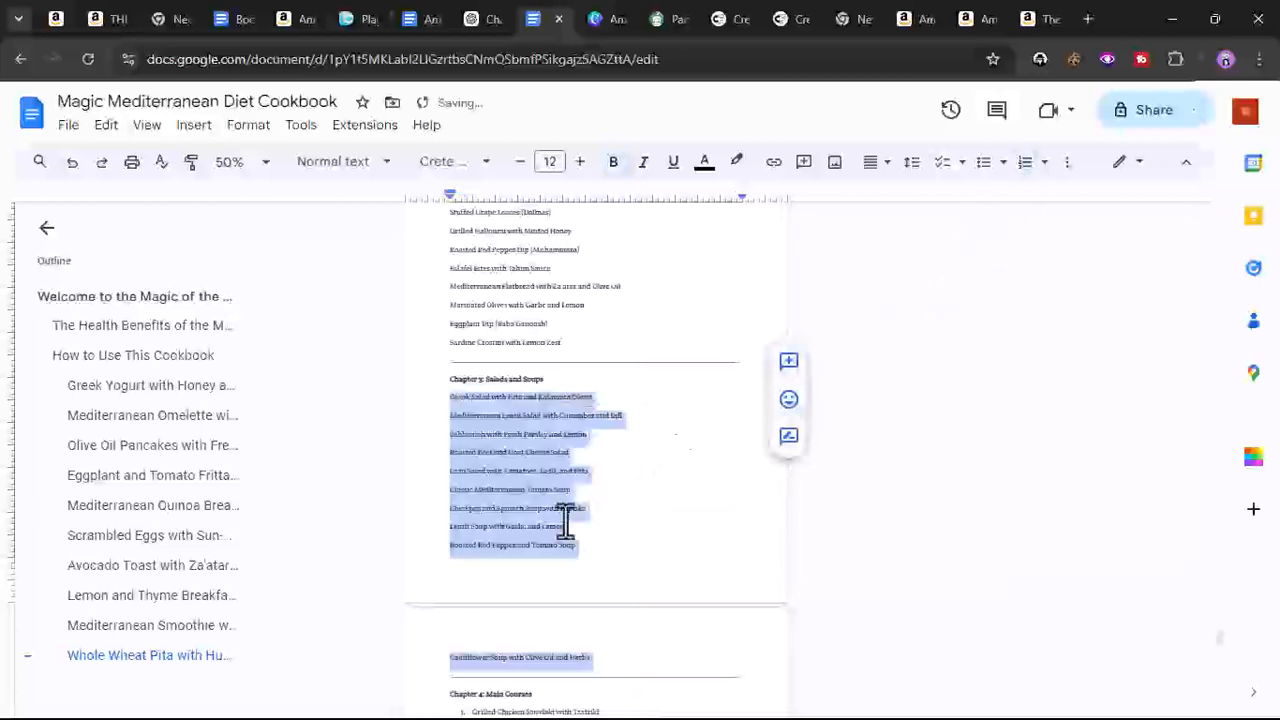
pyautogui.rightClick(520, 505)
pyautogui.click(632, 278)
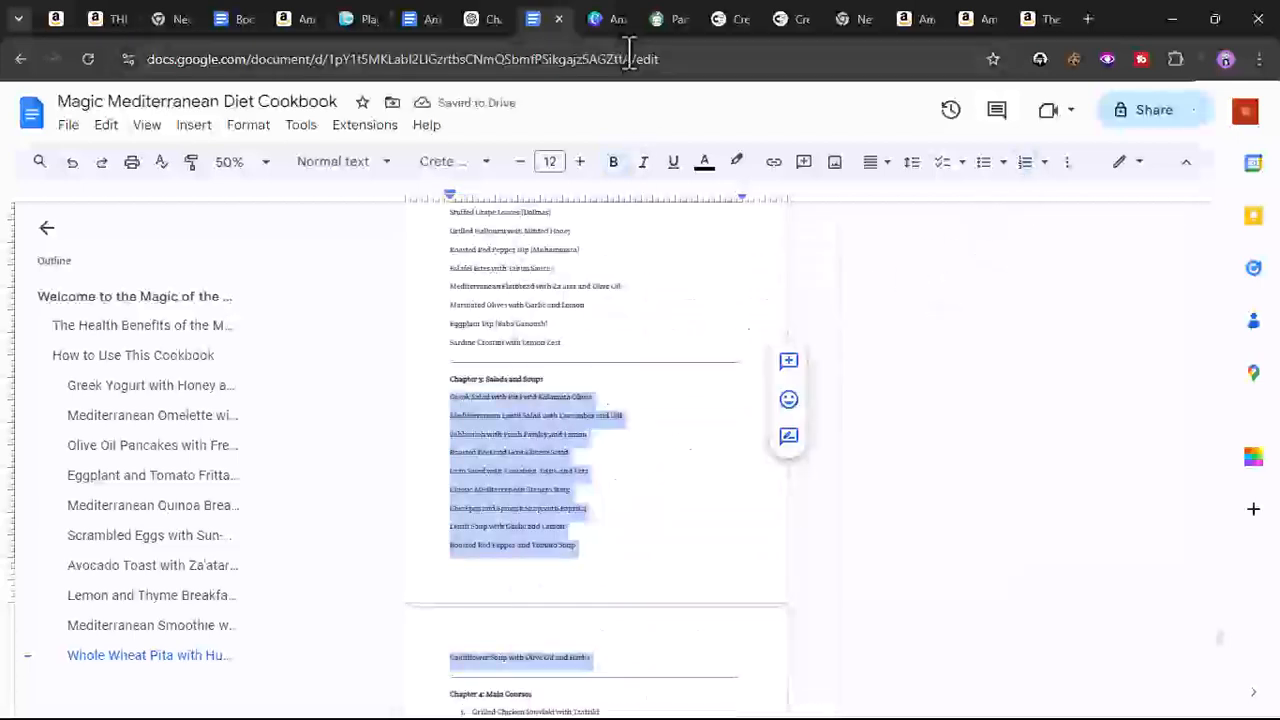
# - Paste the Salads and Soups recipe list into the ChatGPT message box
pyautogui.click(480, 22)
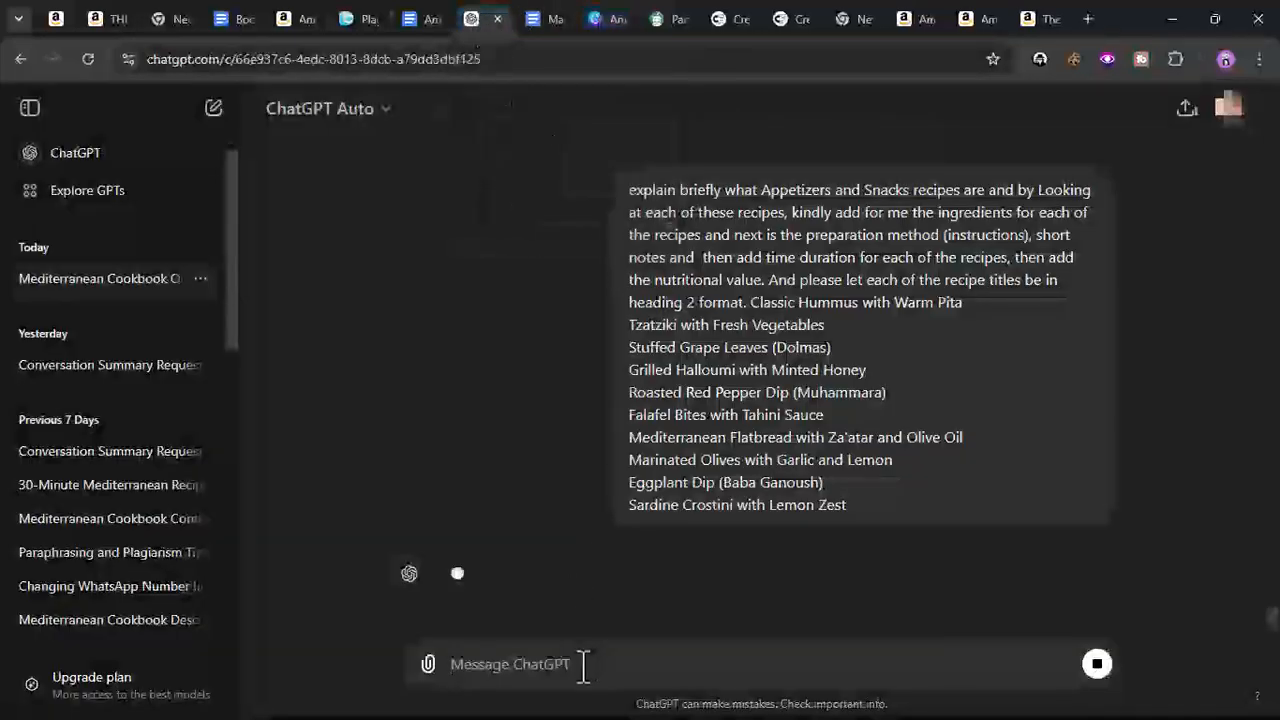
pyautogui.rightClick(626, 664)
pyautogui.click(622, 470)
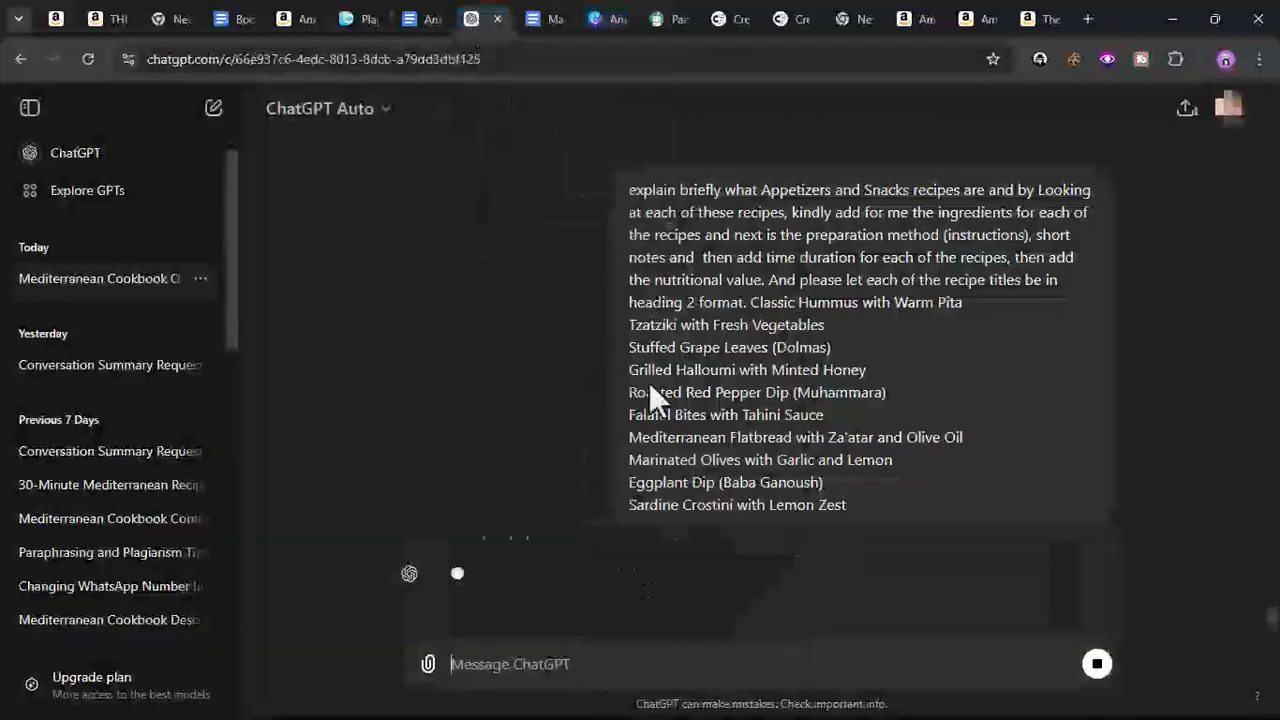
# - Copy the Appetizers and Snacks prompt text from the conversation and paste it at the start of the new message
pyautogui.scroll(3, 650, 180)
pyautogui.moveTo(628, 349); pyautogui.dragTo(775, 466)
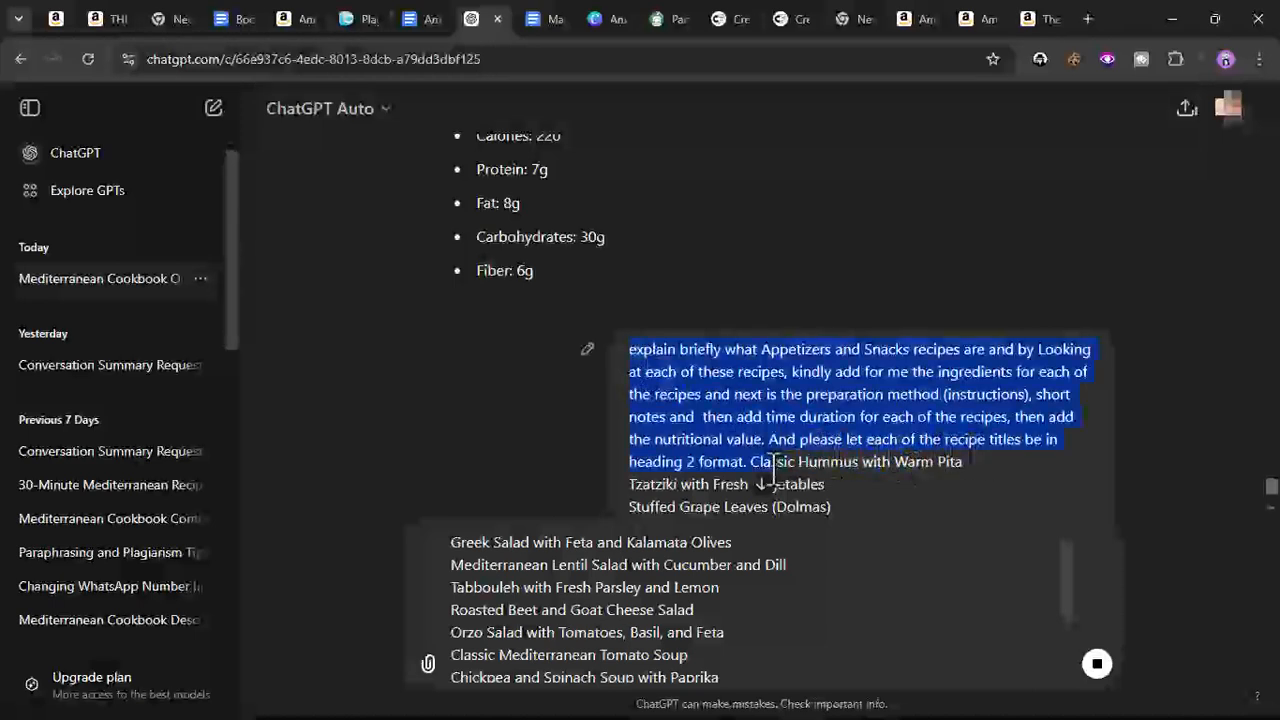
pyautogui.rightClick(756, 398)
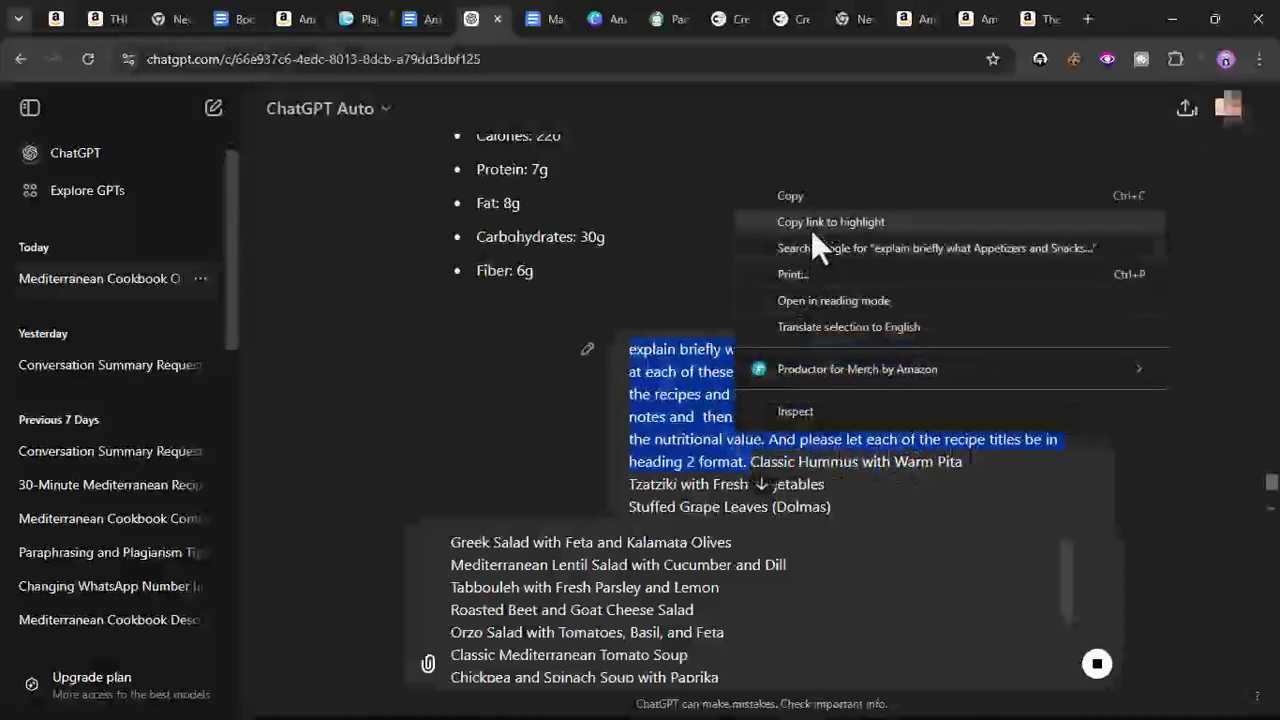
pyautogui.click(813, 199)
pyautogui.scroll(-5, 613, 438)
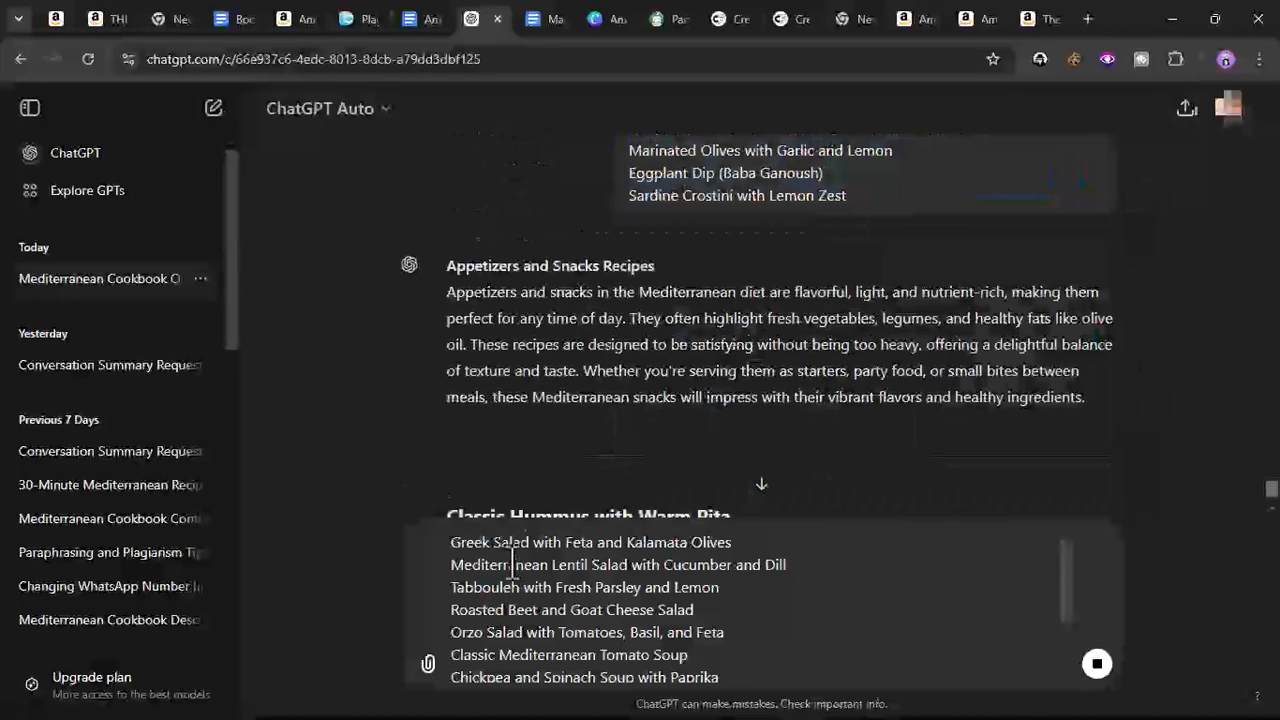
pyautogui.rightClick(452, 542)
pyautogui.click(510, 348)
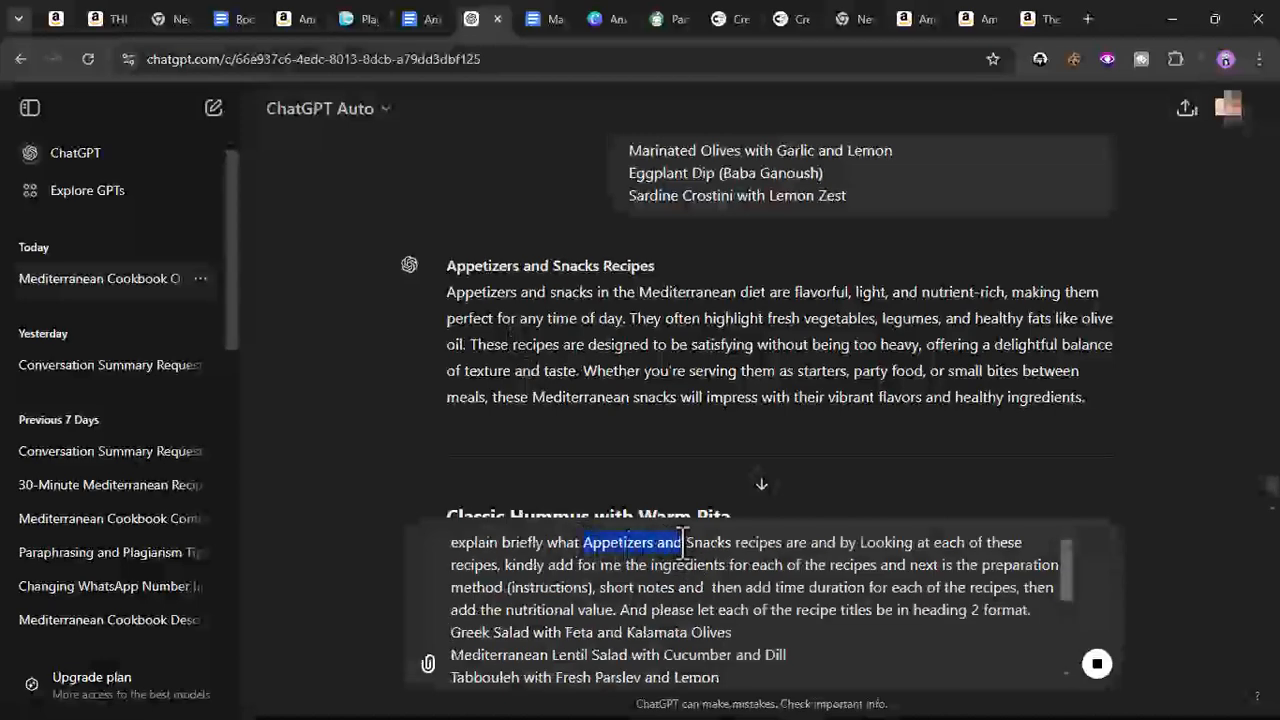
# - Replace 'Appetizers and Snacks' in the prompt with 'Salads and Soups' copied from the Chapter 3 heading in the document
pyautogui.click(540, 19)
pyautogui.moveTo(485, 380); pyautogui.dragTo(540, 380)
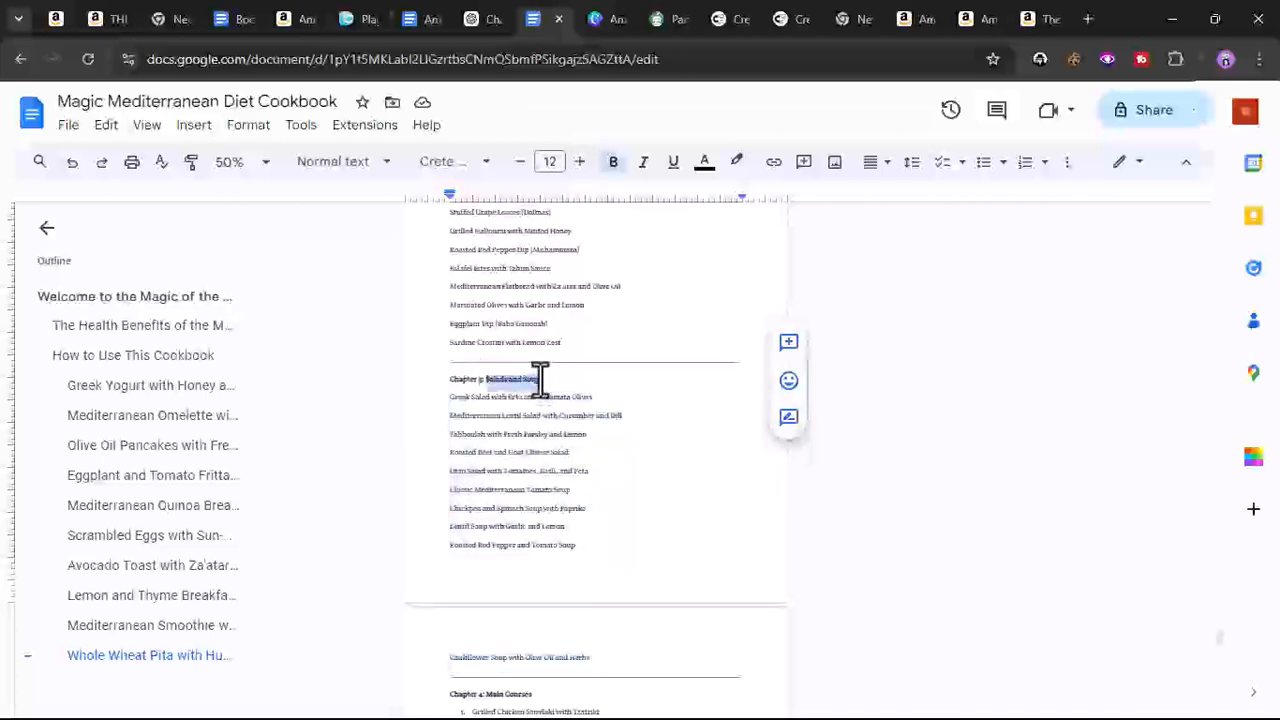
pyautogui.rightClick(540, 378)
pyautogui.click(623, 278)
pyautogui.click(596, 19)
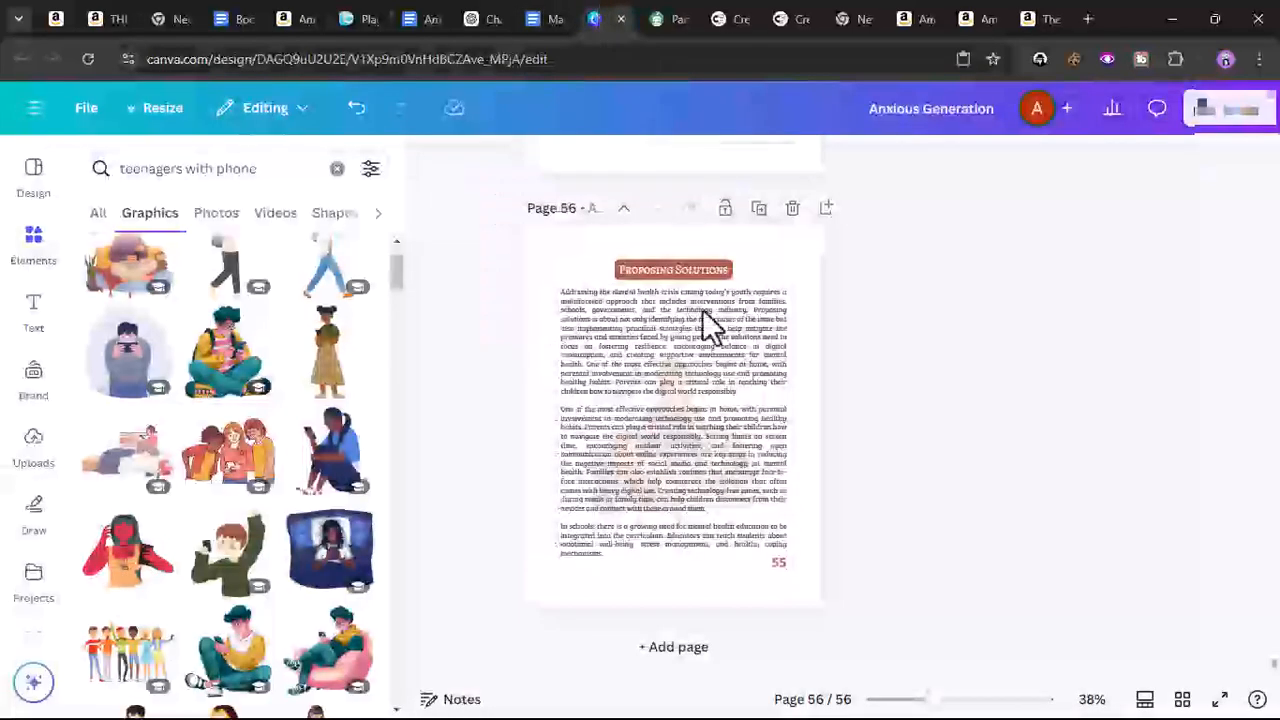
pyautogui.click(472, 19)
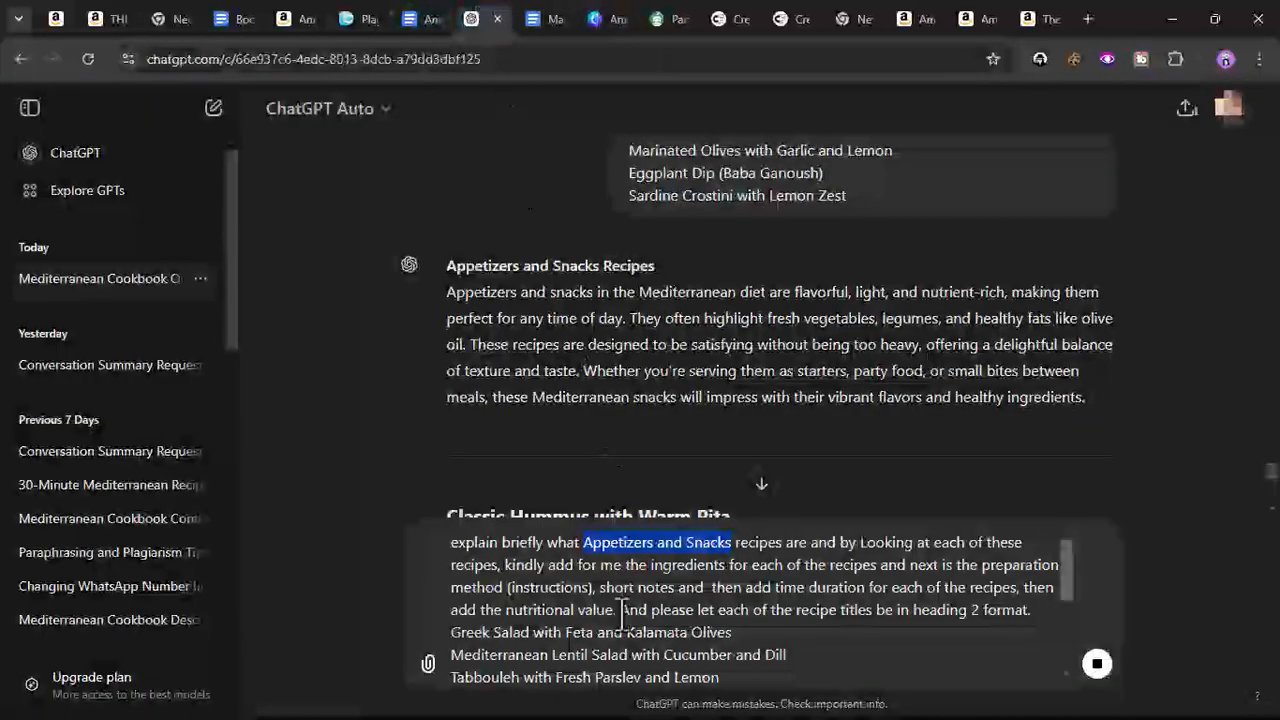
pyautogui.rightClick(686, 540)
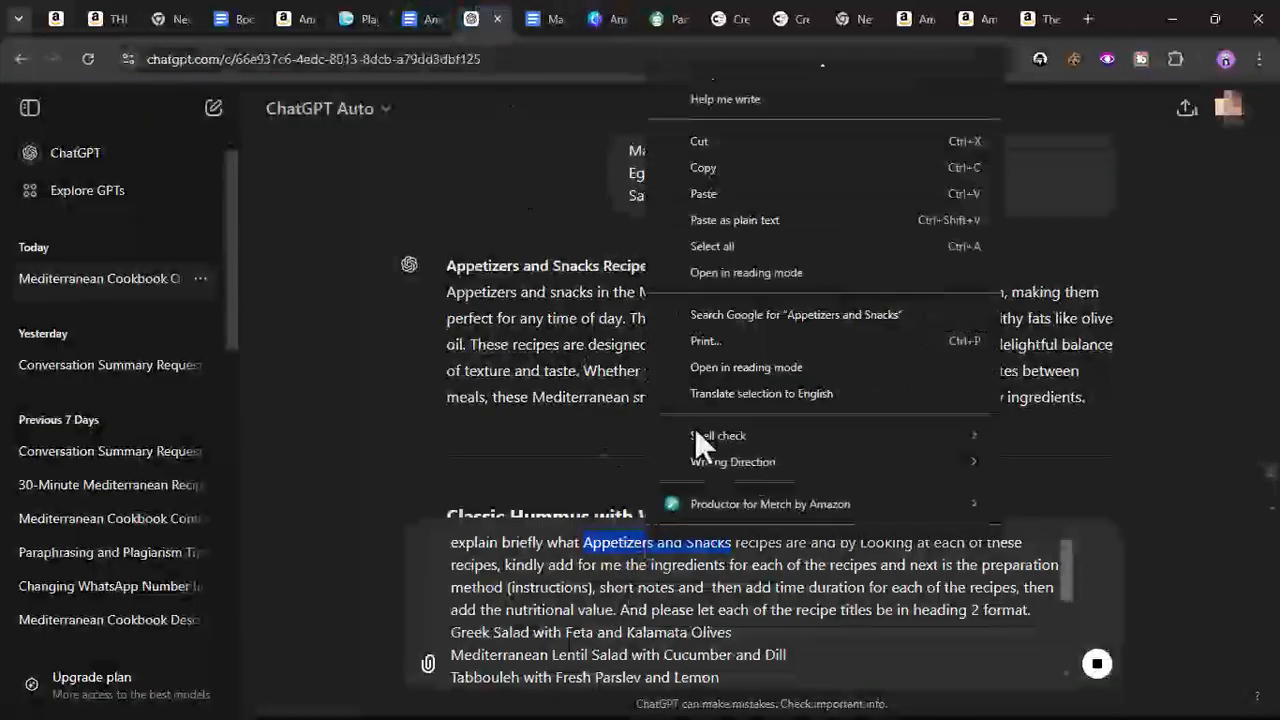
pyautogui.click(709, 191)
# - Send the Salads and Soups prompt and copy the Appetizers and Snacks recipes response from the conversation
pyautogui.scroll(-4, 550, 345)
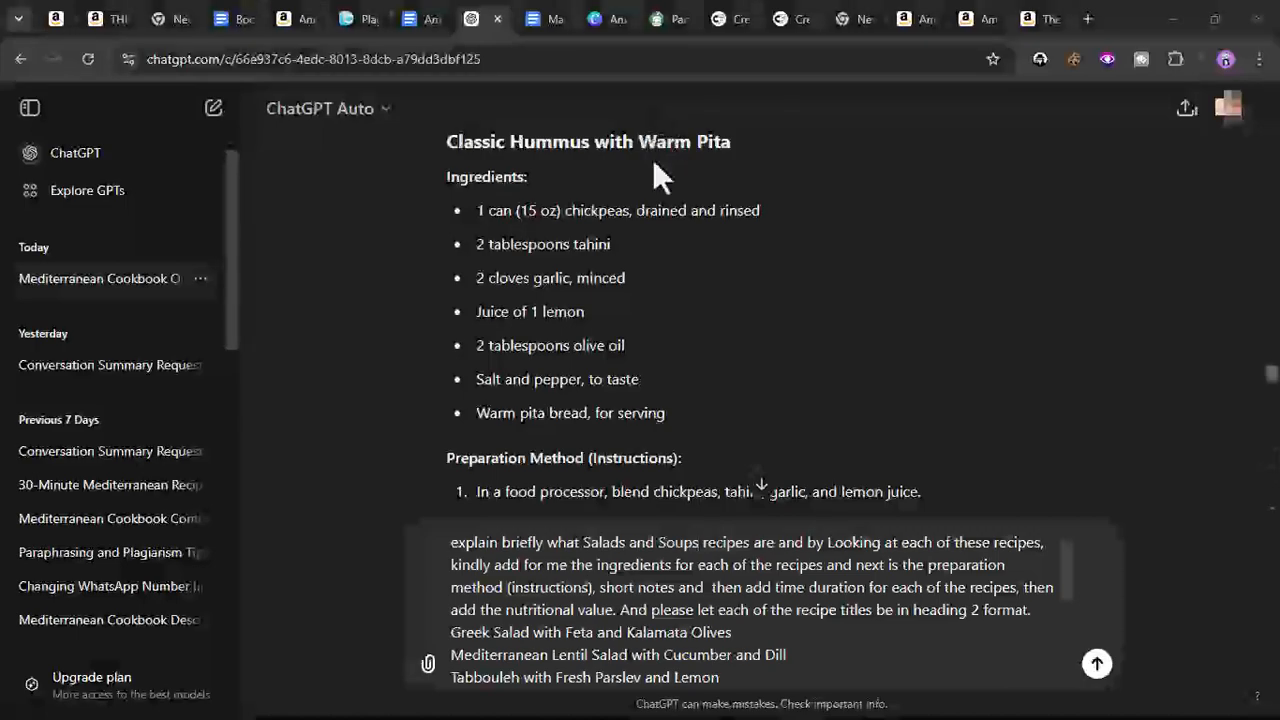
pyautogui.scroll(4, 483, 204)
pyautogui.scroll(2, 483, 204)
pyautogui.scroll(-4, 484, 203)
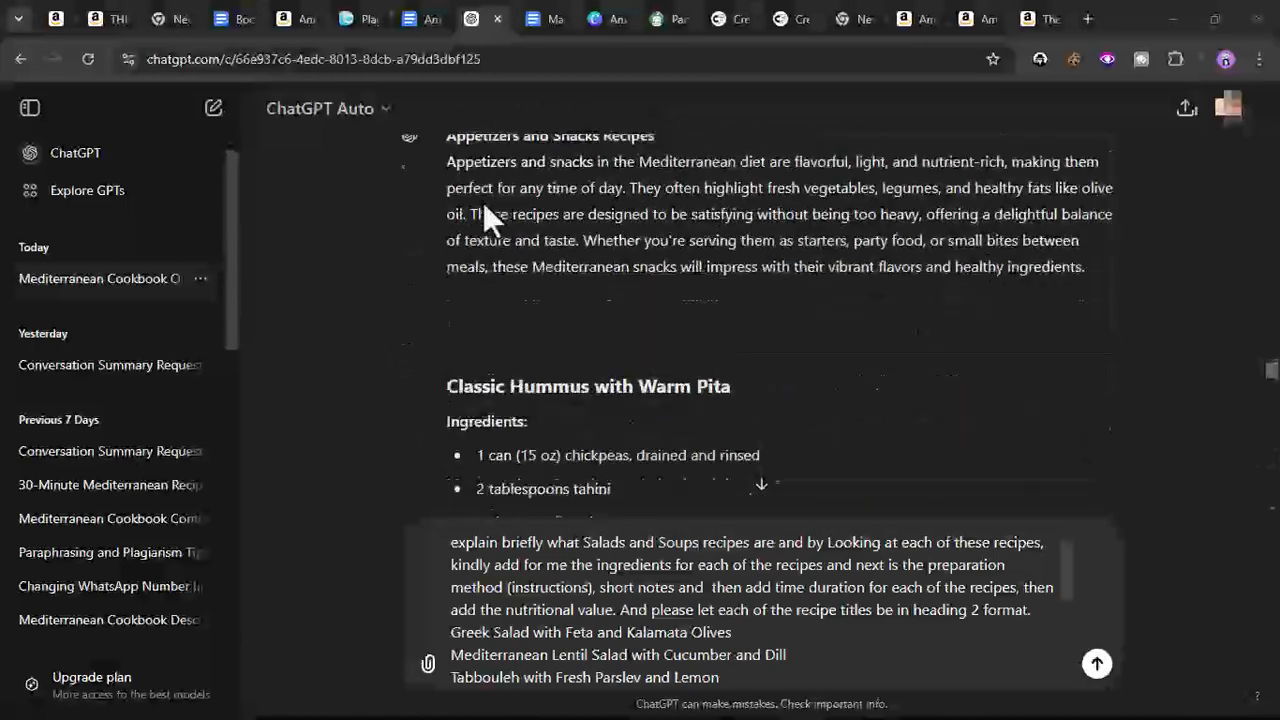
pyautogui.moveTo(449, 168); pyautogui.dragTo(557, 375)
pyautogui.rightClick(580, 362)
pyautogui.click(610, 390)
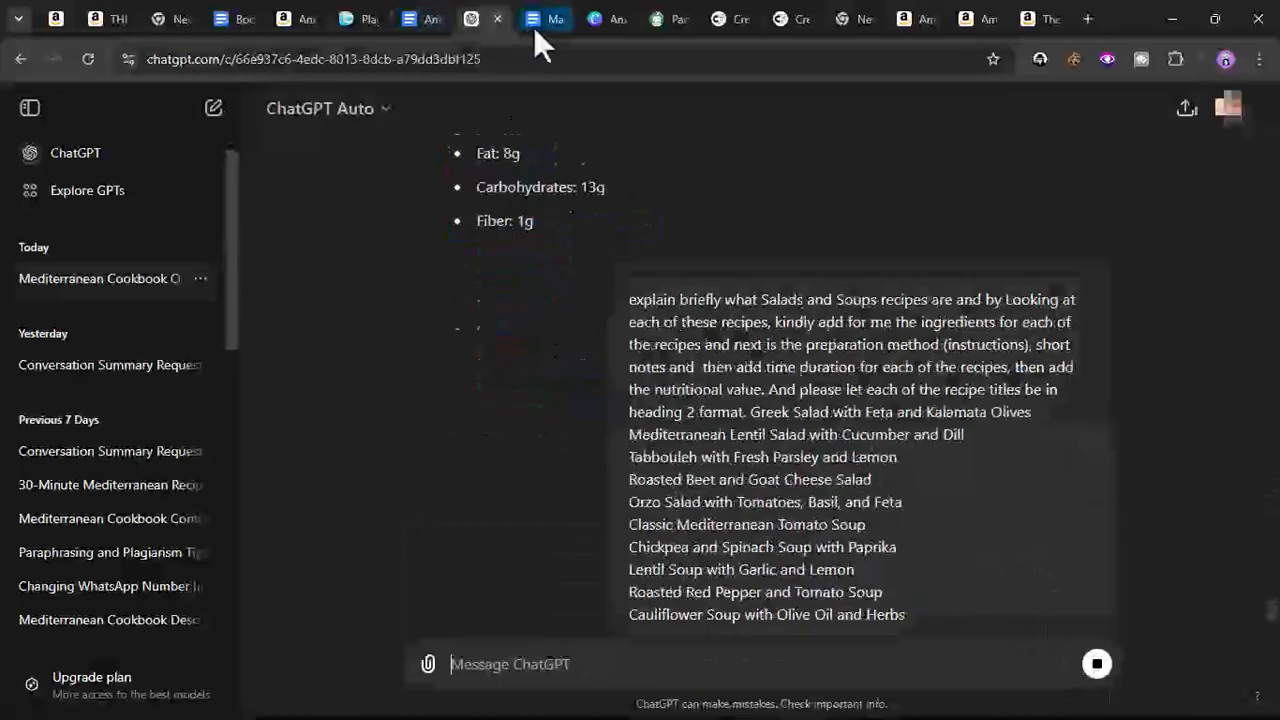
# - Paste the Appetizers and Snacks recipes into the cookbook document on the new page after the breakfast recipes
pyautogui.click(533, 22)
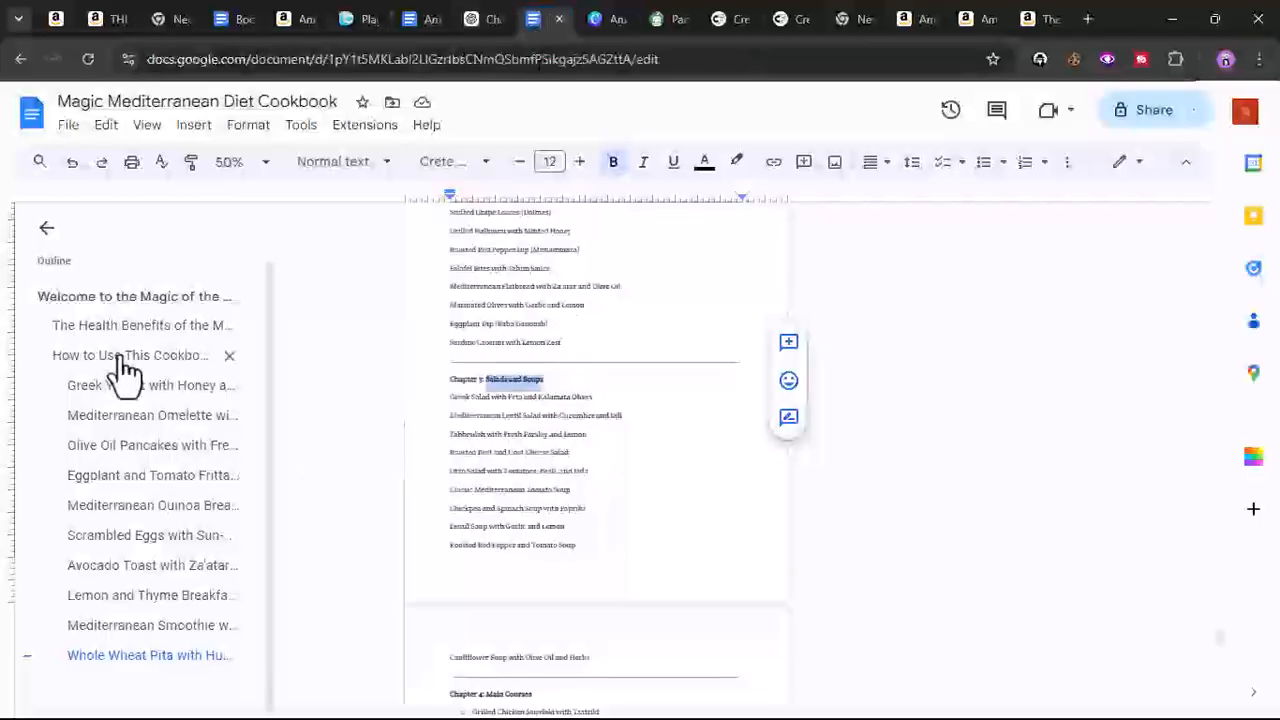
pyautogui.click(128, 654)
pyautogui.scroll(-5, 409, 478)
pyautogui.click(457, 307)
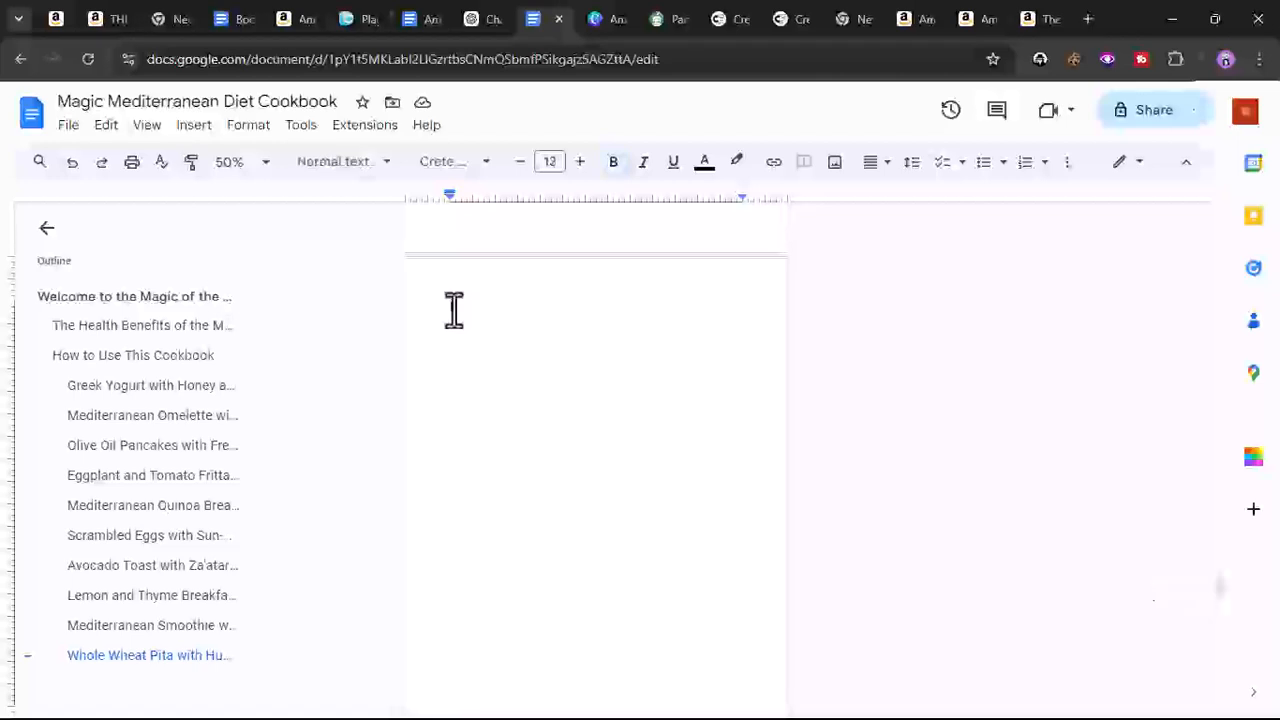
pyautogui.rightClick(449, 315)
pyautogui.click(487, 398)
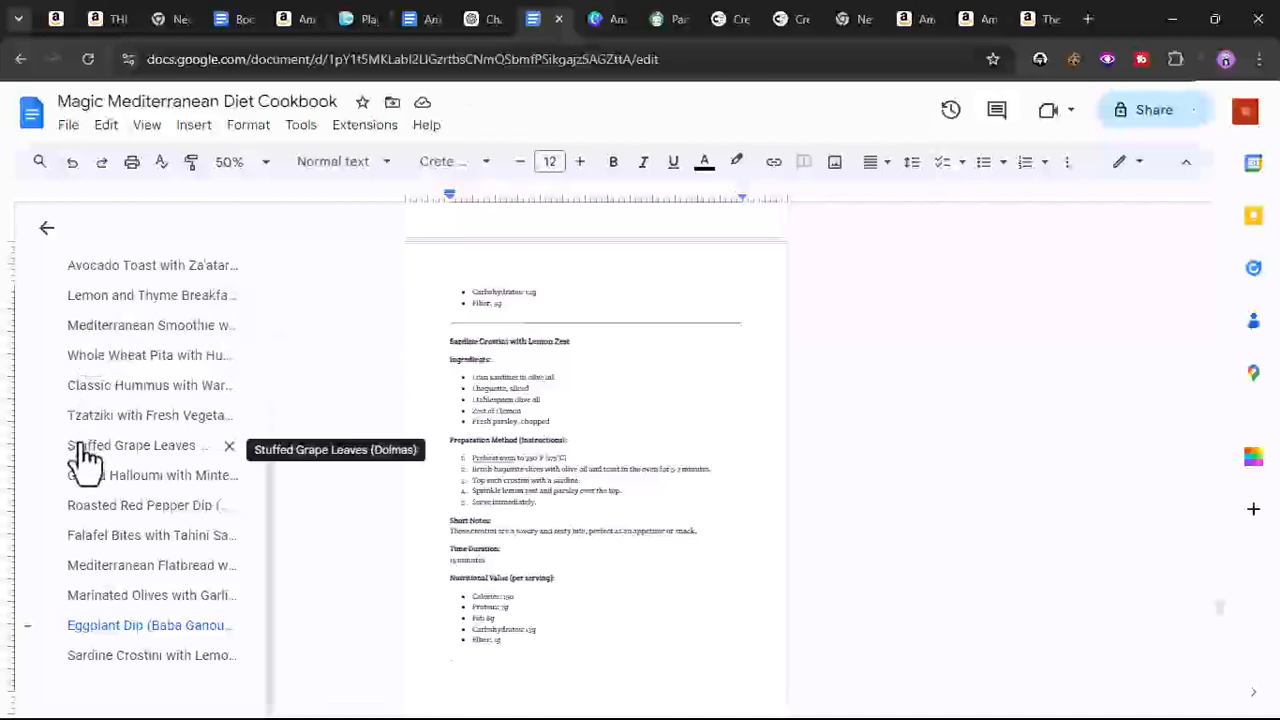
pyautogui.scroll(3, 85, 455)
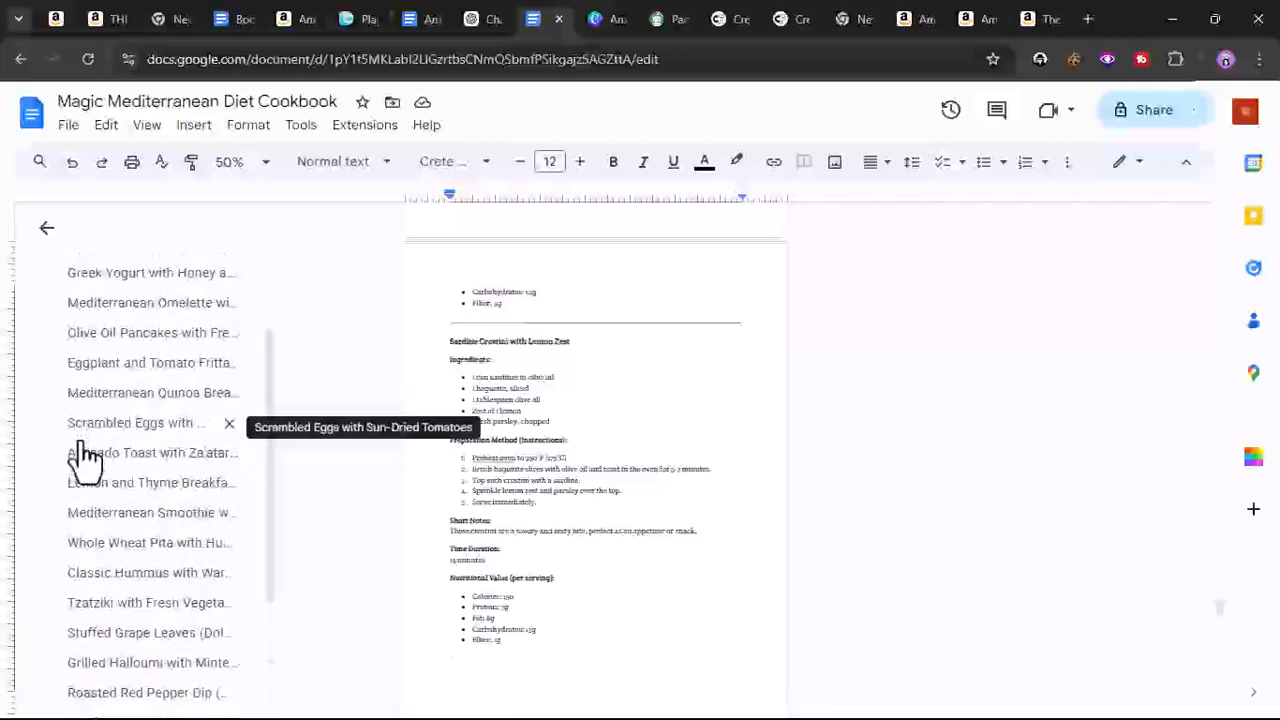
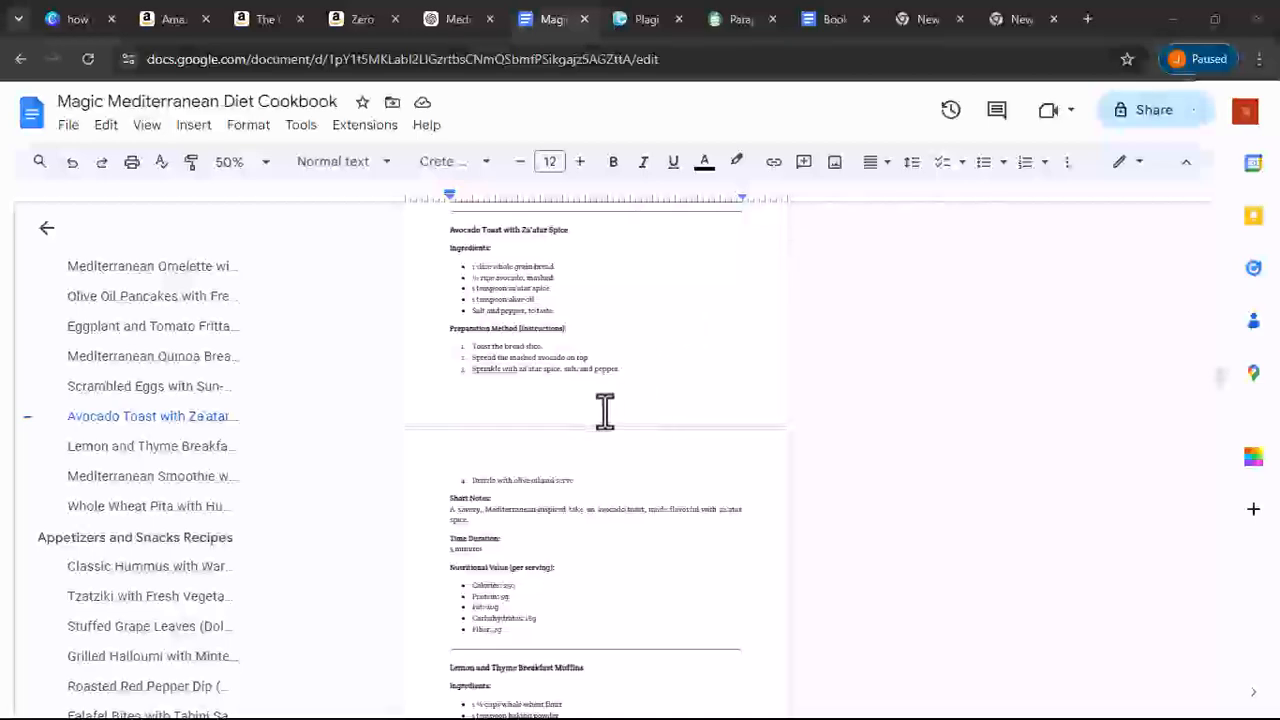
# - Copy the introduction and health benefits text from the cookbook document
pyautogui.scroll(5, 605, 410)
pyautogui.scroll(10, 605, 410)
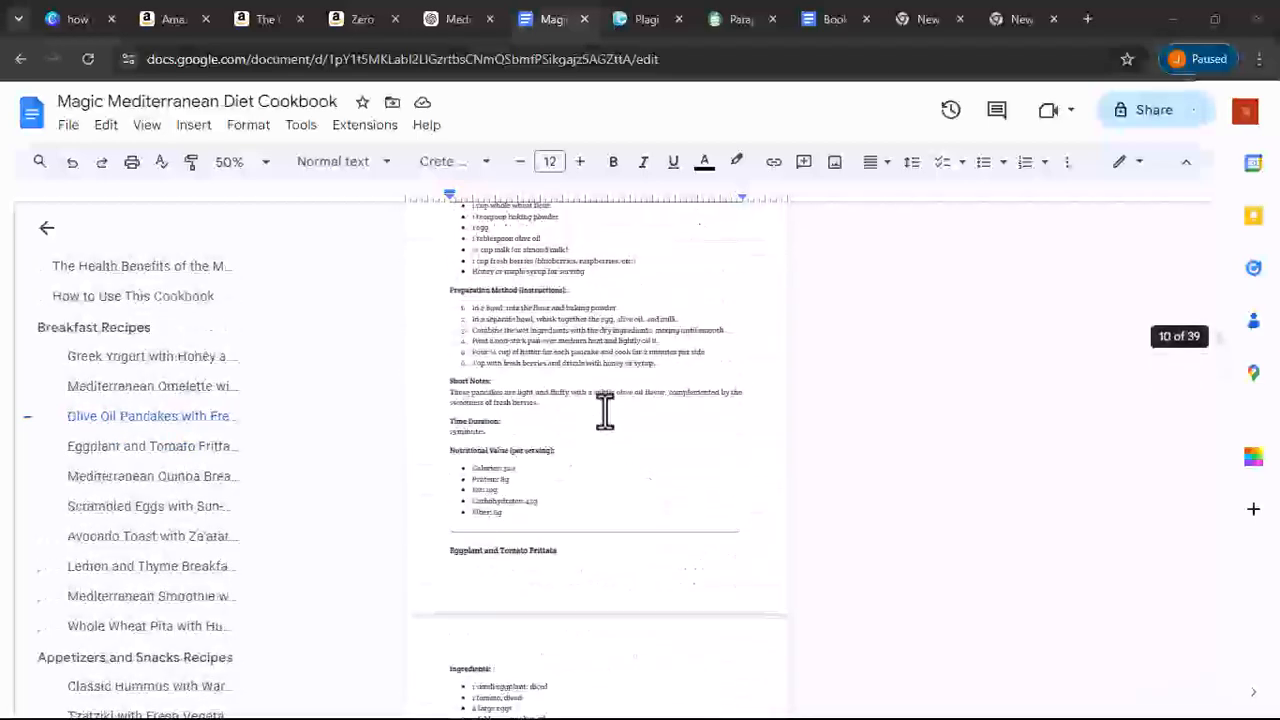
pyautogui.click(97, 268)
pyautogui.scroll(5, 523, 334)
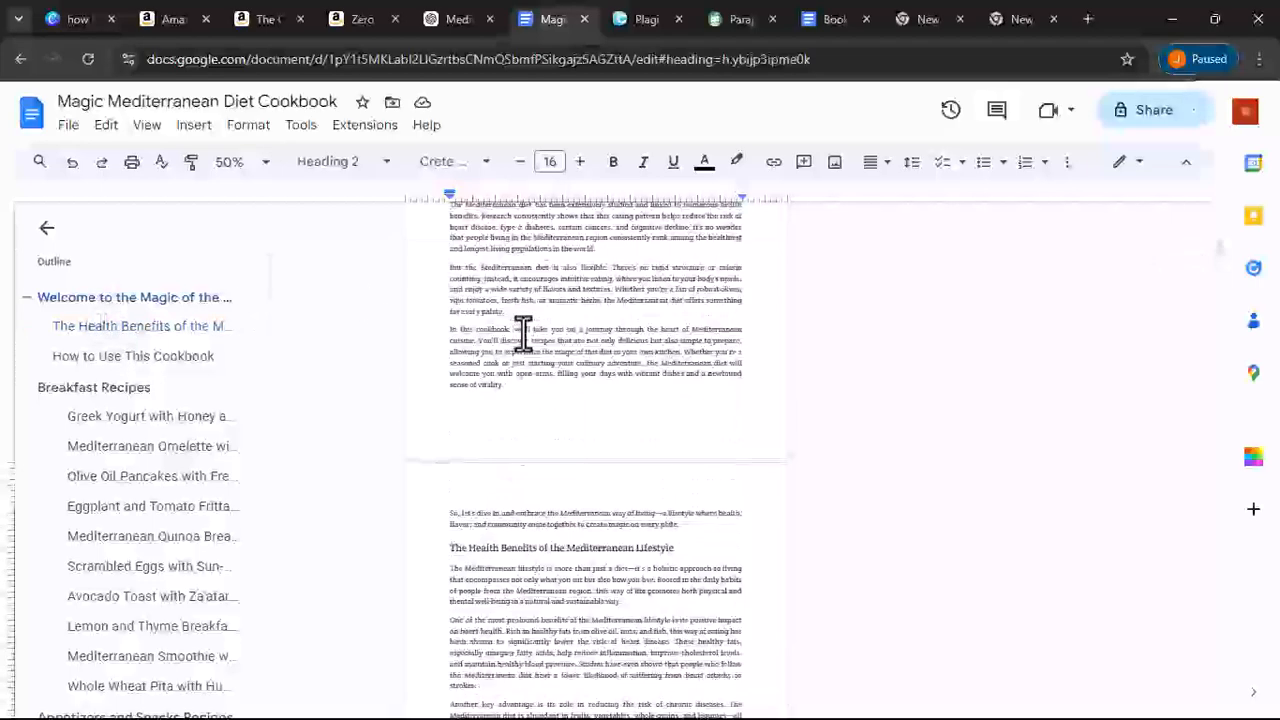
pyautogui.moveTo(441, 298)
pyautogui.mouseDown()
pyautogui.moveTo(617, 594)
pyautogui.moveTo(665, 710)
pyautogui.moveTo(732, 548)
pyautogui.mouseUp()
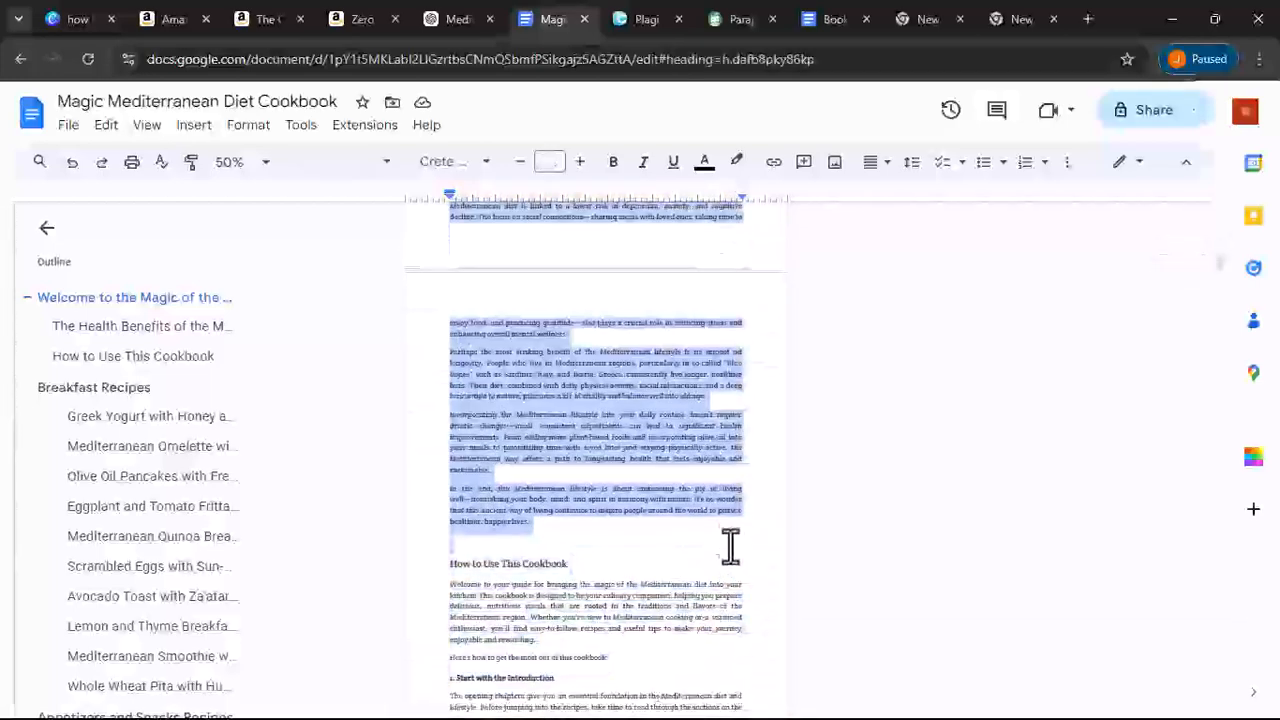
pyautogui.rightClick(718, 517)
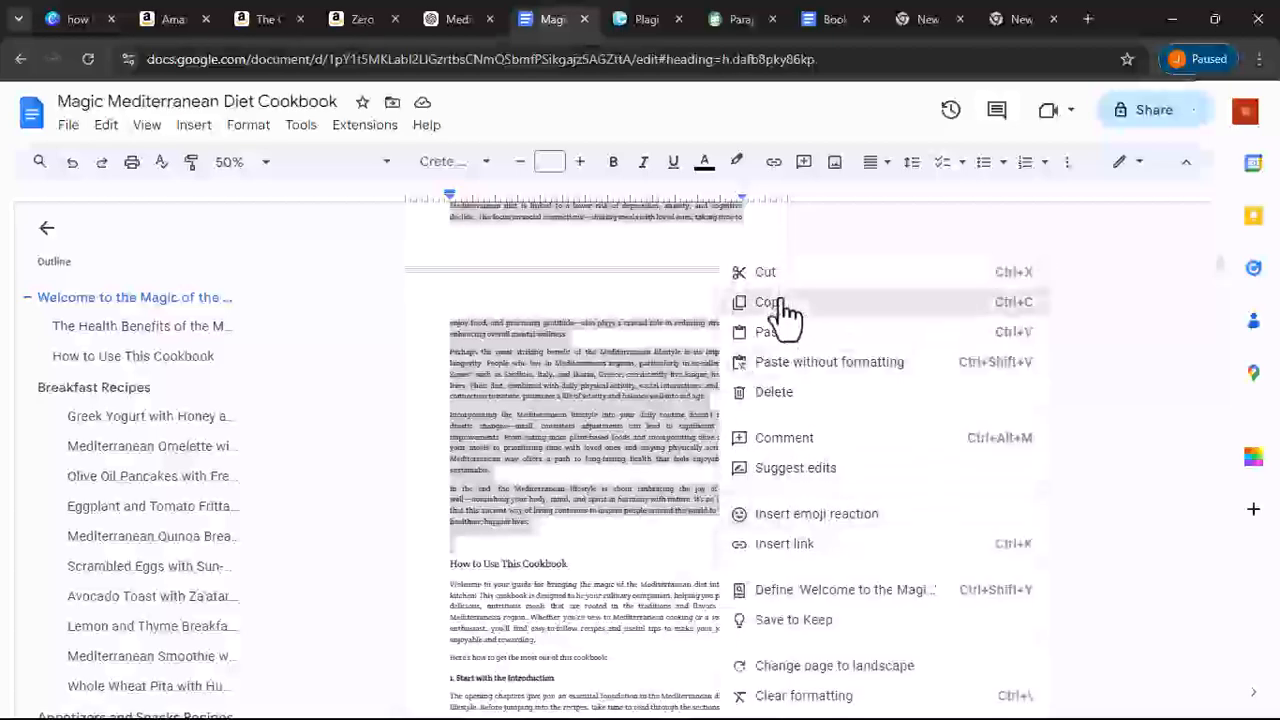
pyautogui.click(778, 300)
# - Dismiss the Grammarly pop-up on Dupli Checker and paste the copied text into the plagiarism checker
pyautogui.click(672, 18)
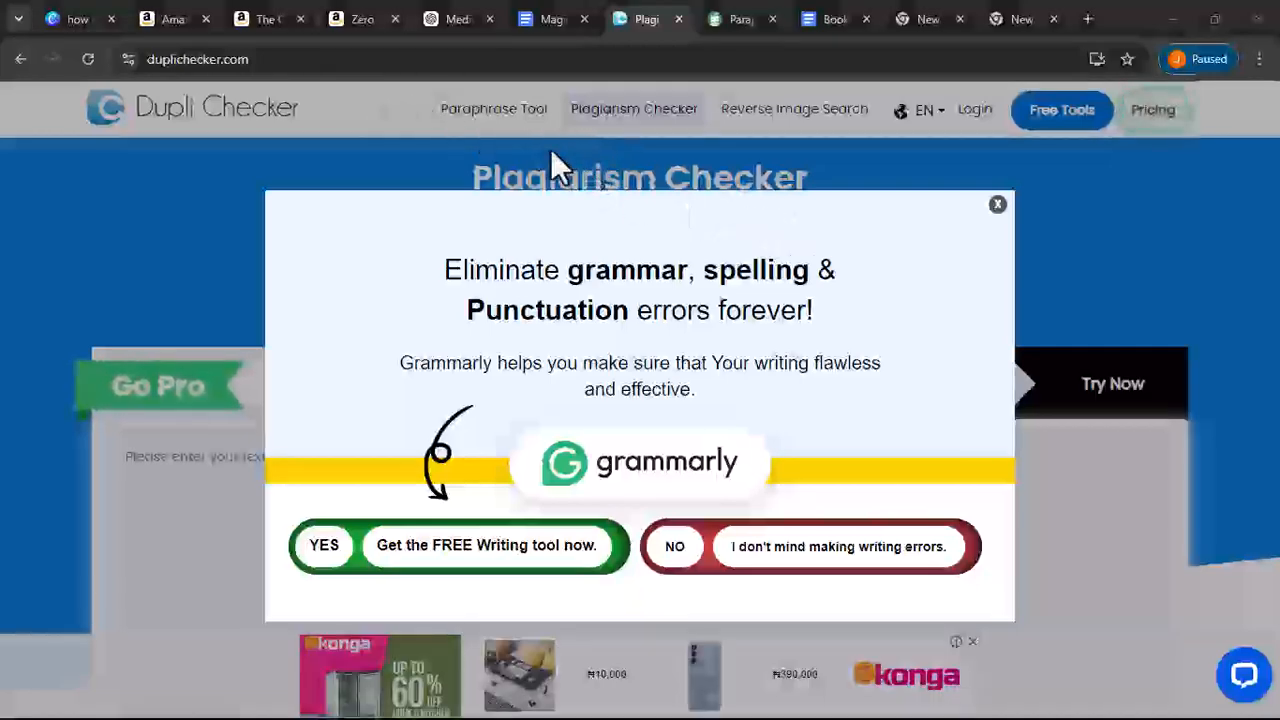
pyautogui.click(997, 204)
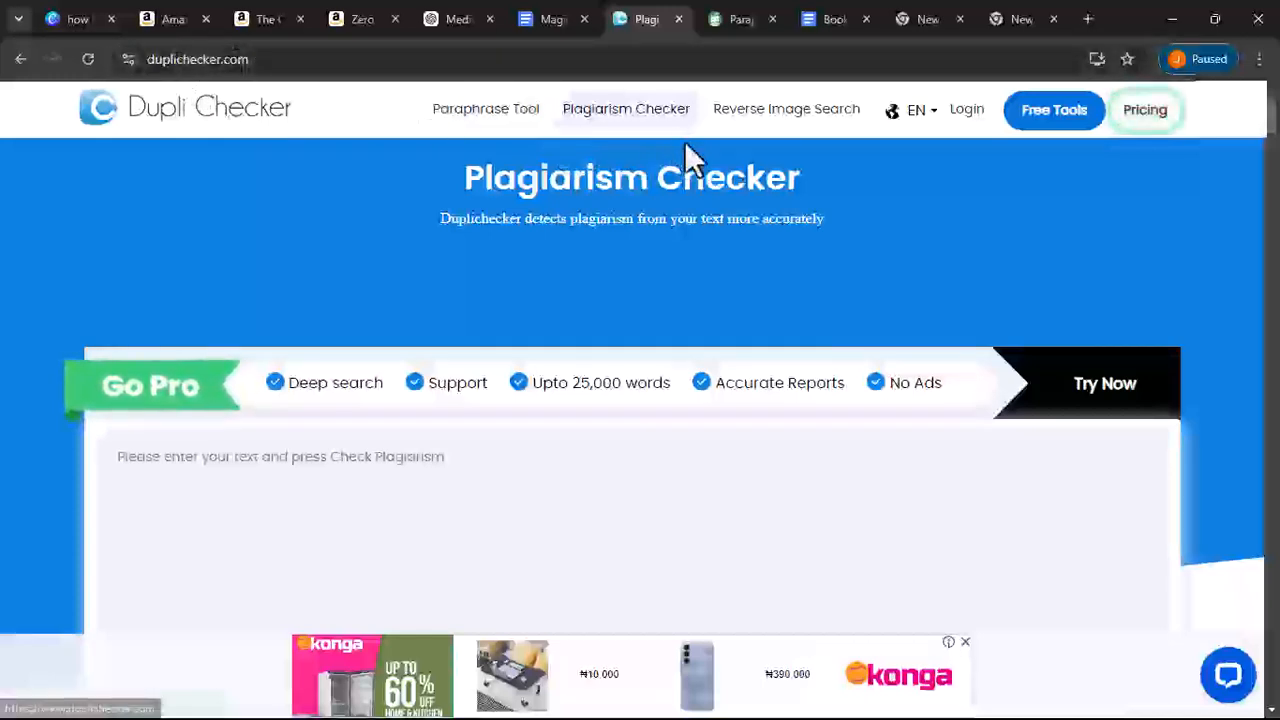
pyautogui.scroll(-2, 289, 289)
pyautogui.rightClick(266, 283)
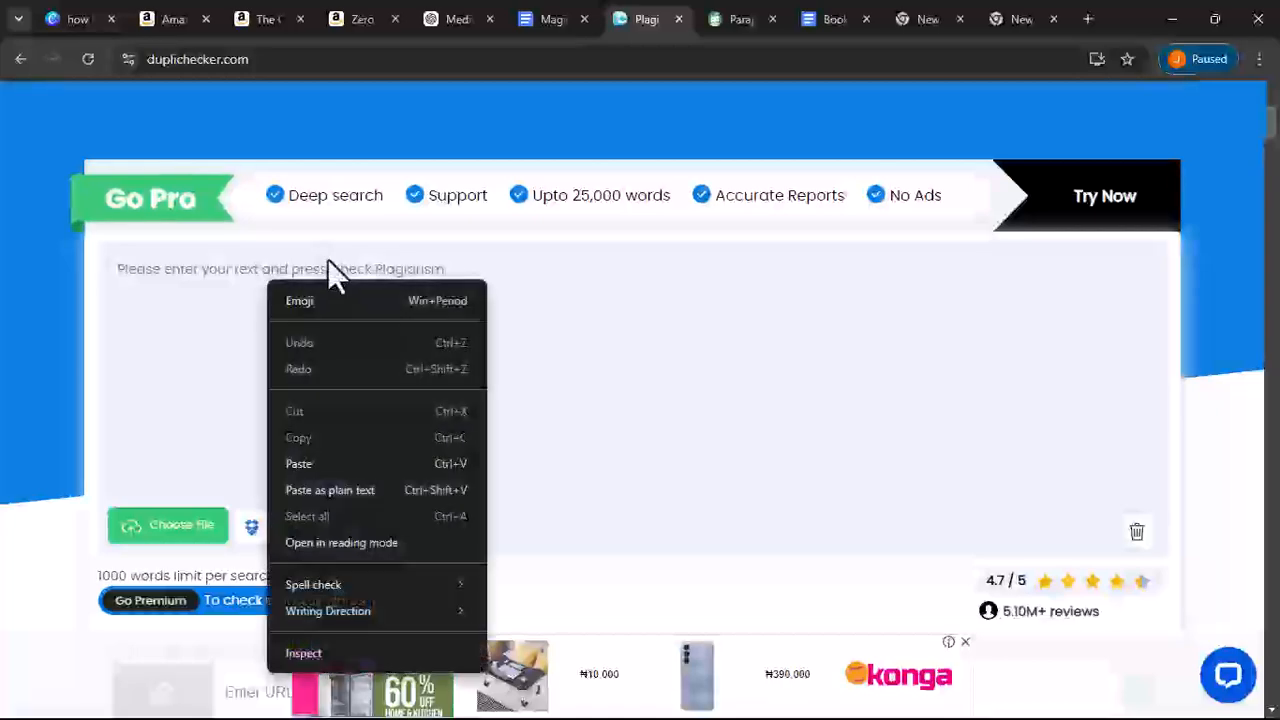
pyautogui.click(300, 463)
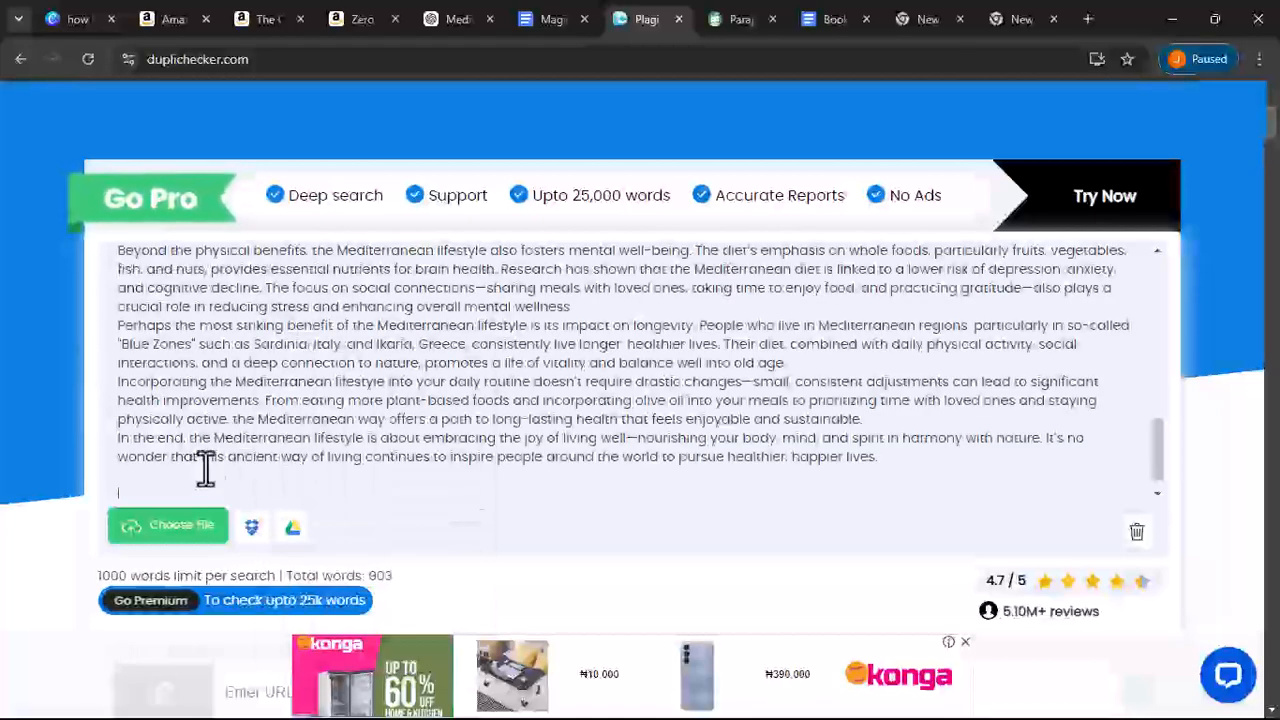
# - Tick the 'I'm not a robot' captcha and run Check Plagiarism on the pasted text
pyautogui.scroll(-5, 78, 428)
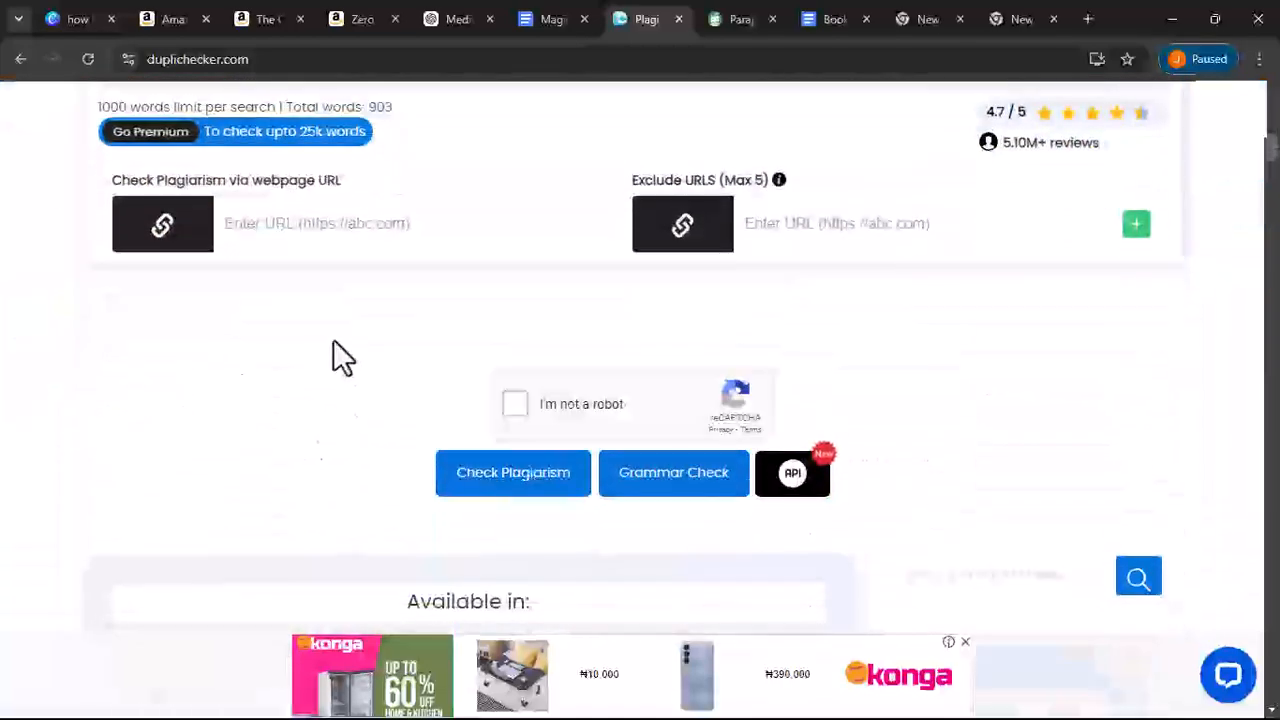
pyautogui.scroll(2, 335, 343)
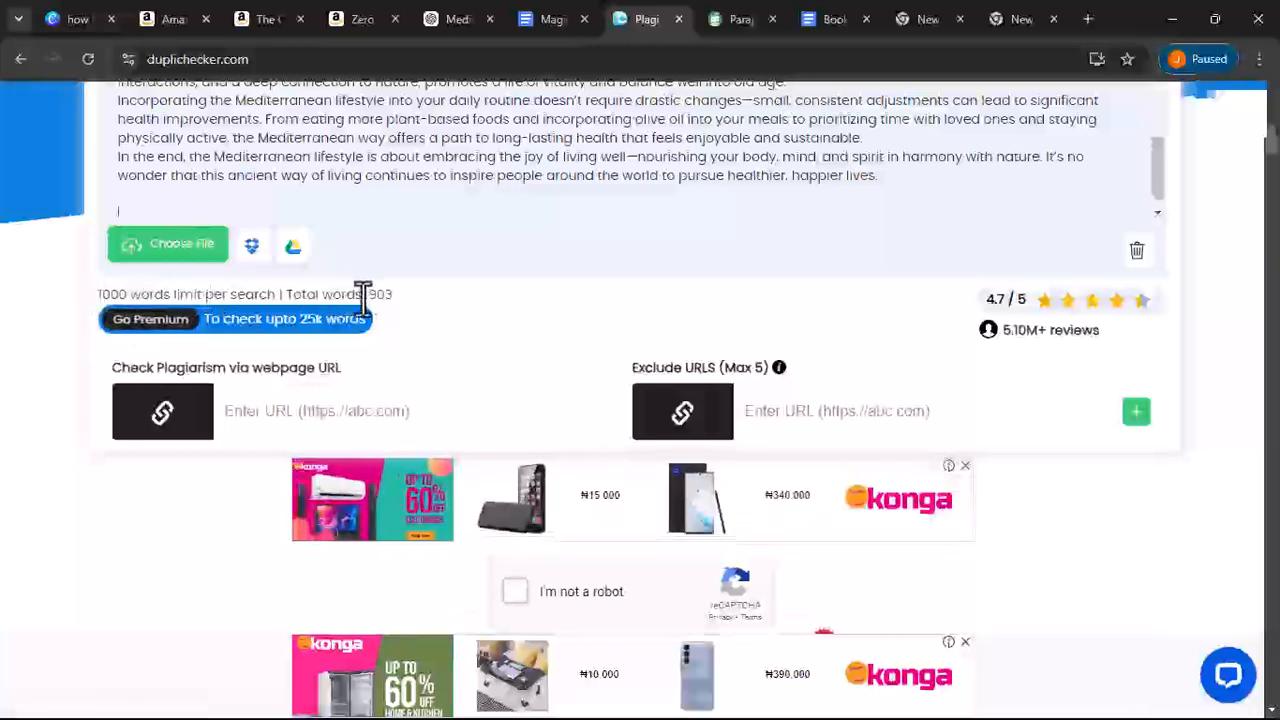
pyautogui.scroll(-2, 468, 307)
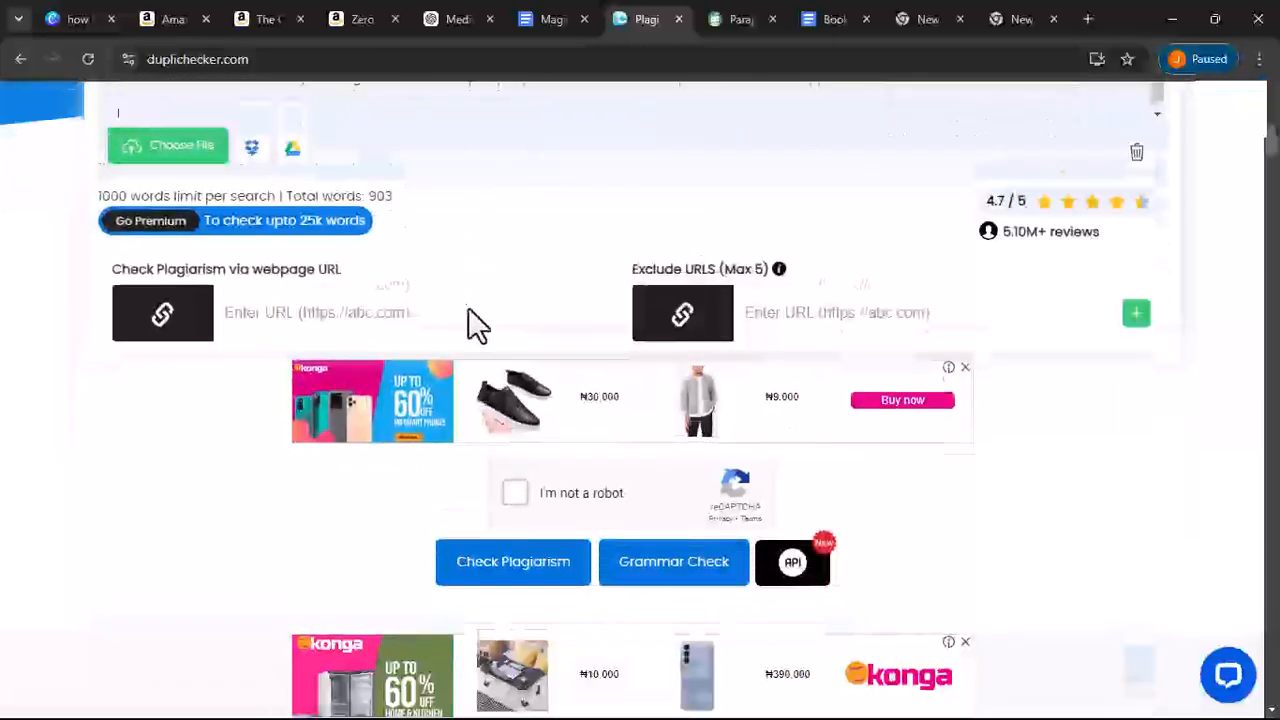
pyautogui.click(513, 404)
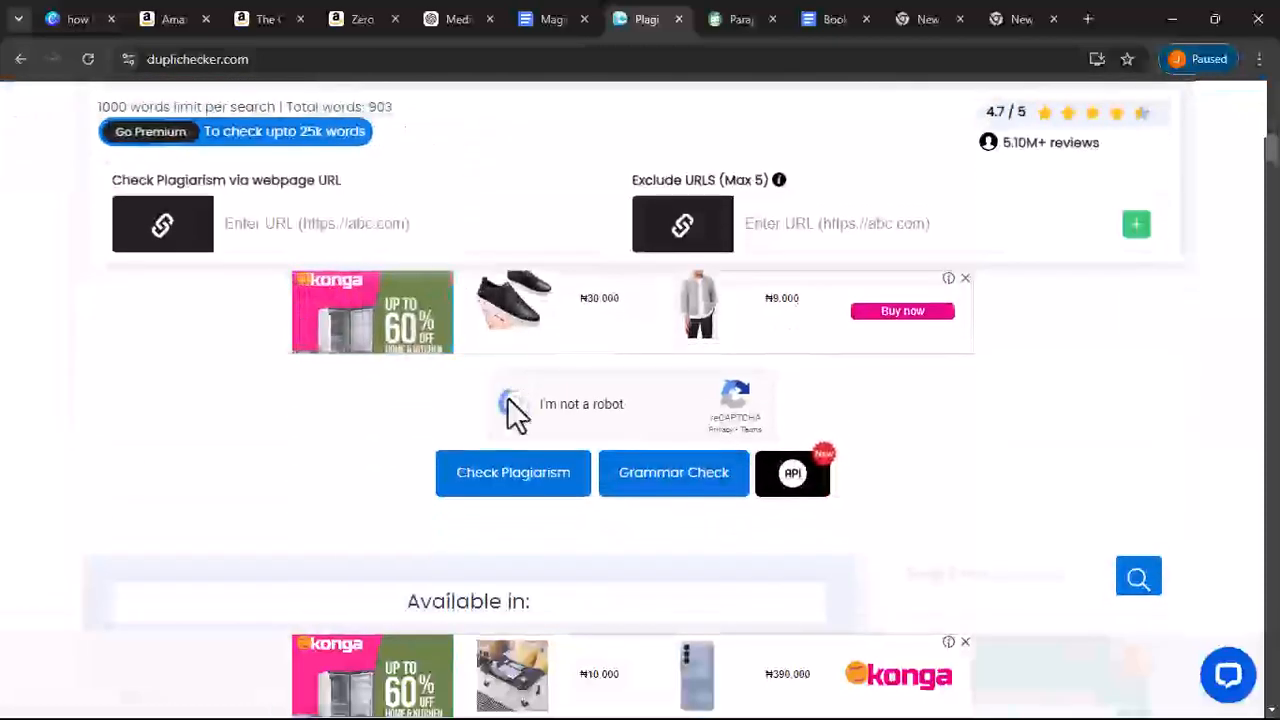
pyautogui.click(515, 478)
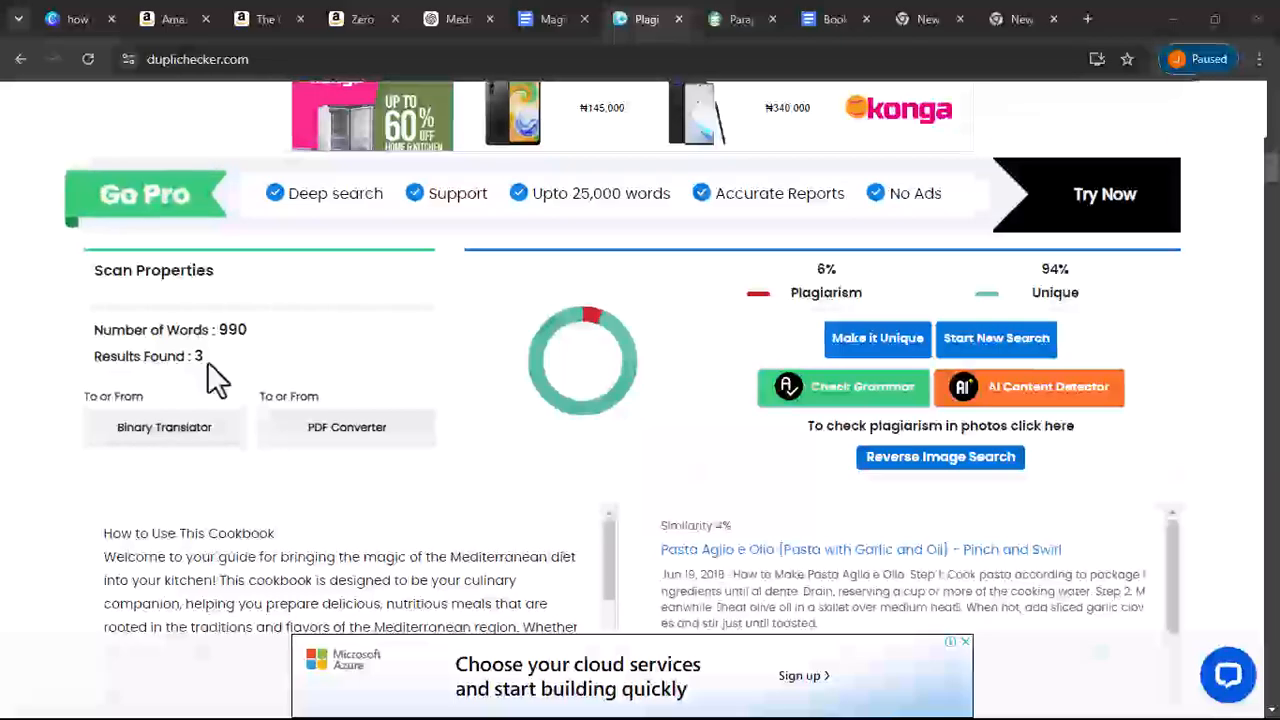
# - Scroll through the plagiarism results and the highlighted sentences in the checked text
pyautogui.scroll(-3, 223, 363)
pyautogui.scroll(3, 314, 286)
pyautogui.scroll(-5, 312, 313)
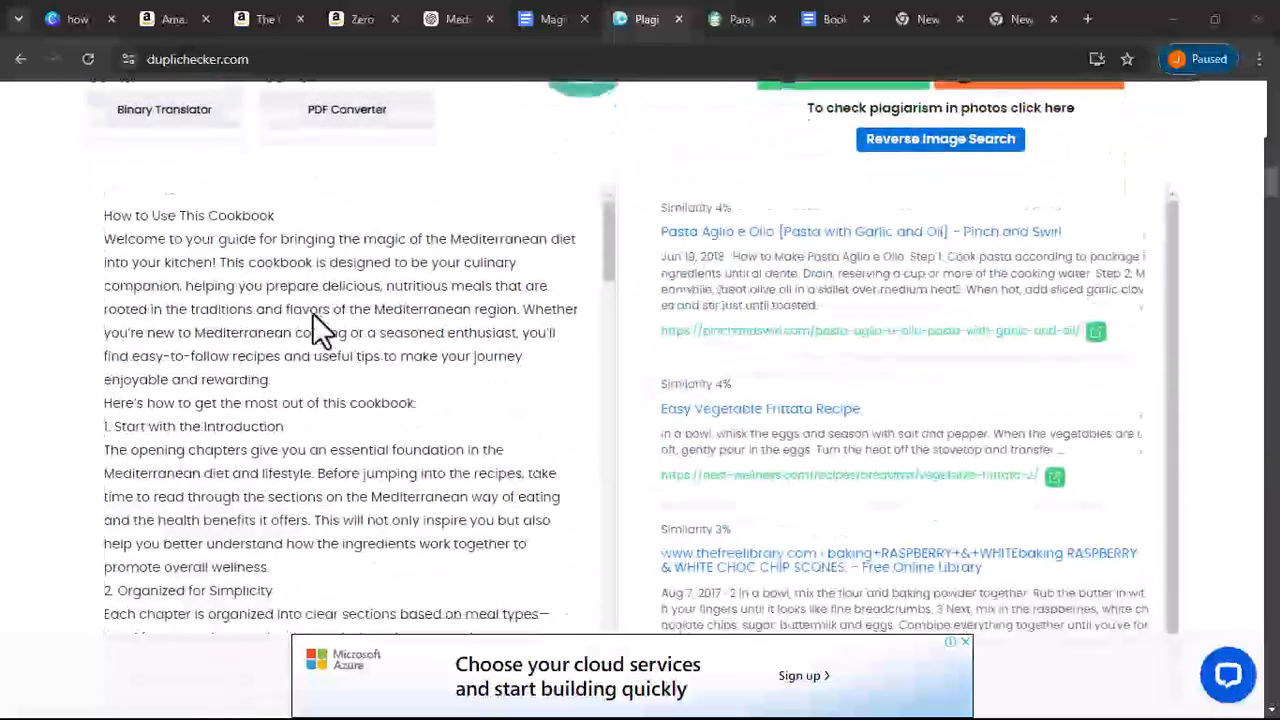
pyautogui.scroll(2, 312, 312)
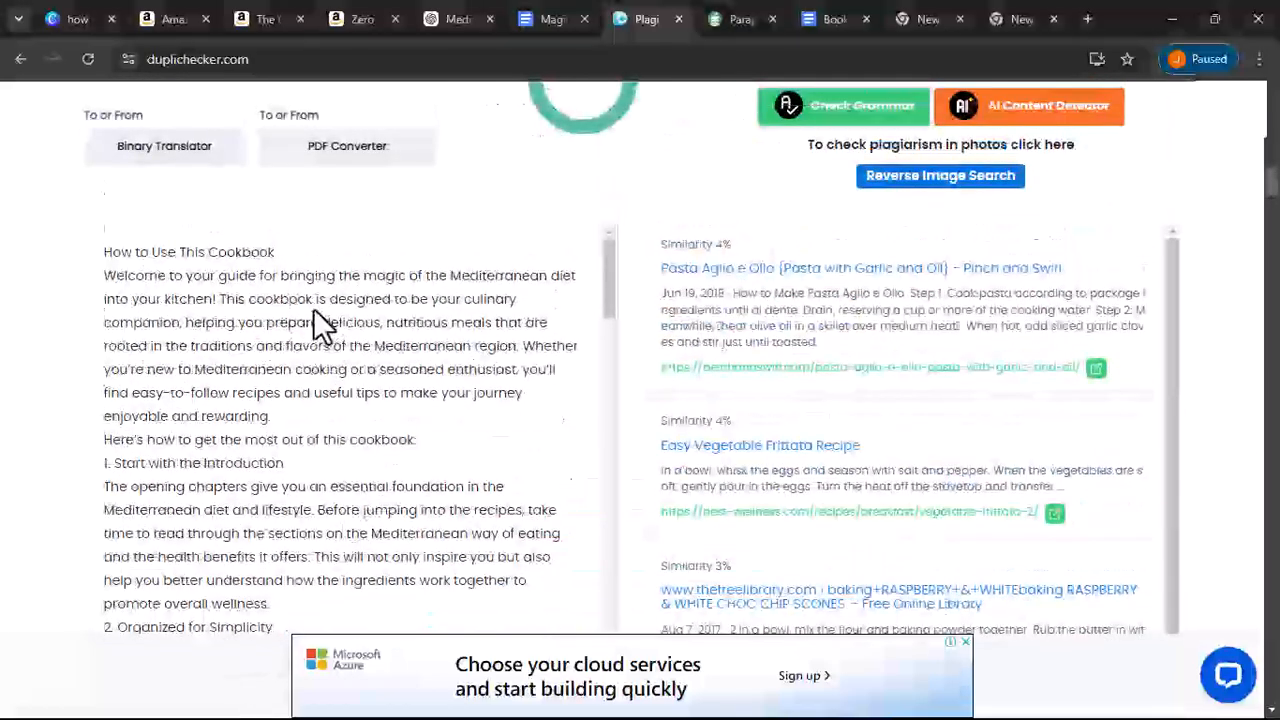
pyautogui.scroll(-3, 313, 308)
pyautogui.scroll(-10, 313, 308)
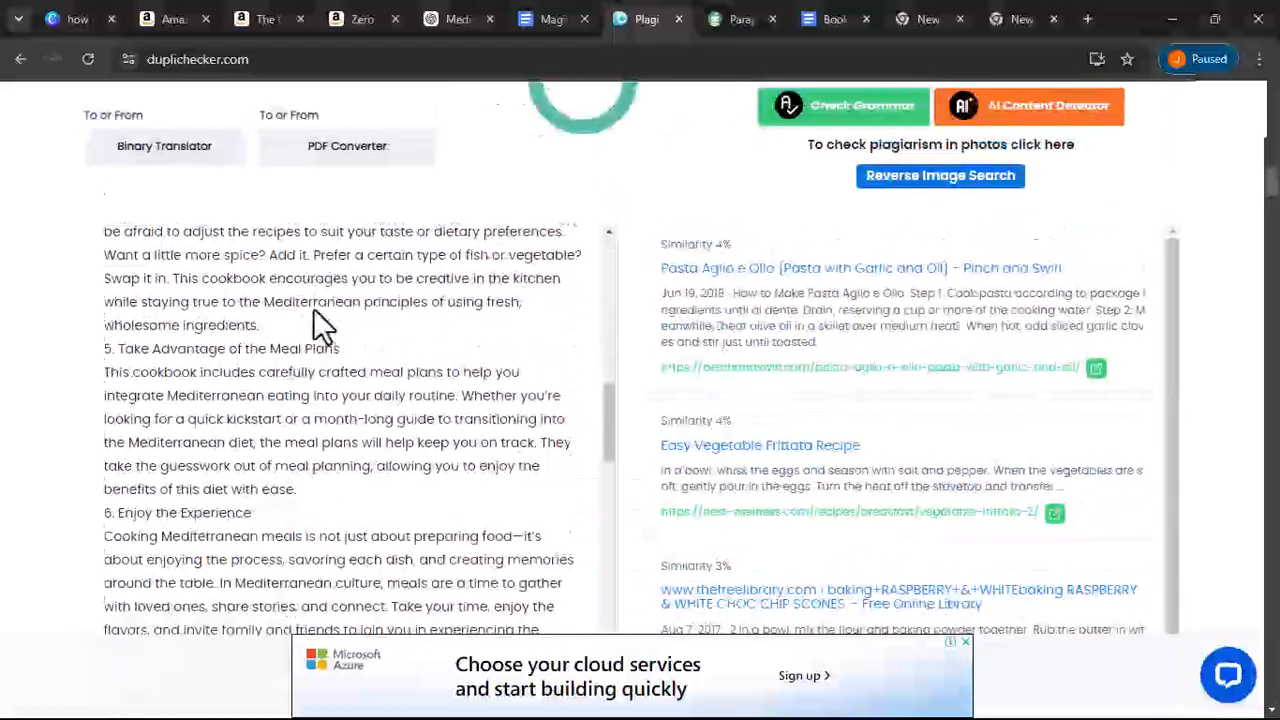
pyautogui.scroll(-10, 318, 322)
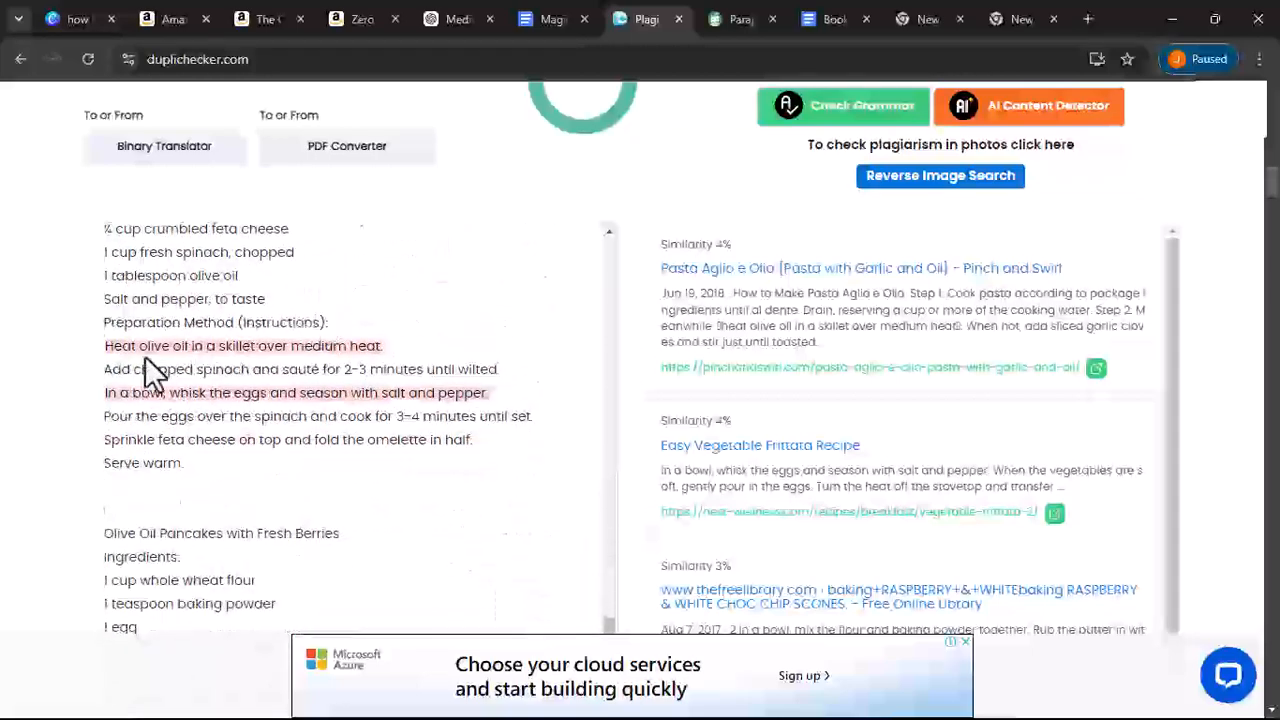
# - Copy the highlighted sentence 'Heat olive oil in a skillet over medium heat.' from the checked text
pyautogui.moveTo(113, 348); pyautogui.dragTo(385, 346)
pyautogui.rightClick(362, 346)
pyautogui.click(410, 366)
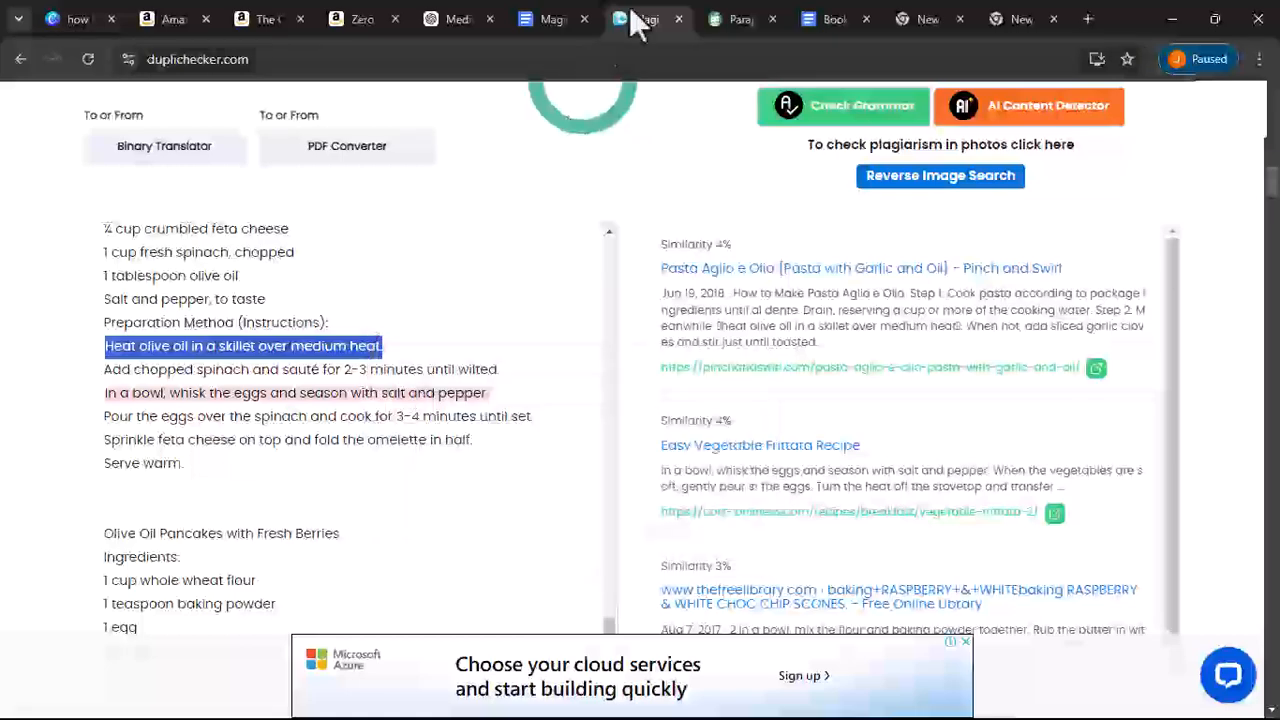
# - Open Find and replace in the cookbook document and search for 'Heat olive oil in a skillet over medium heat'
pyautogui.click(570, 19)
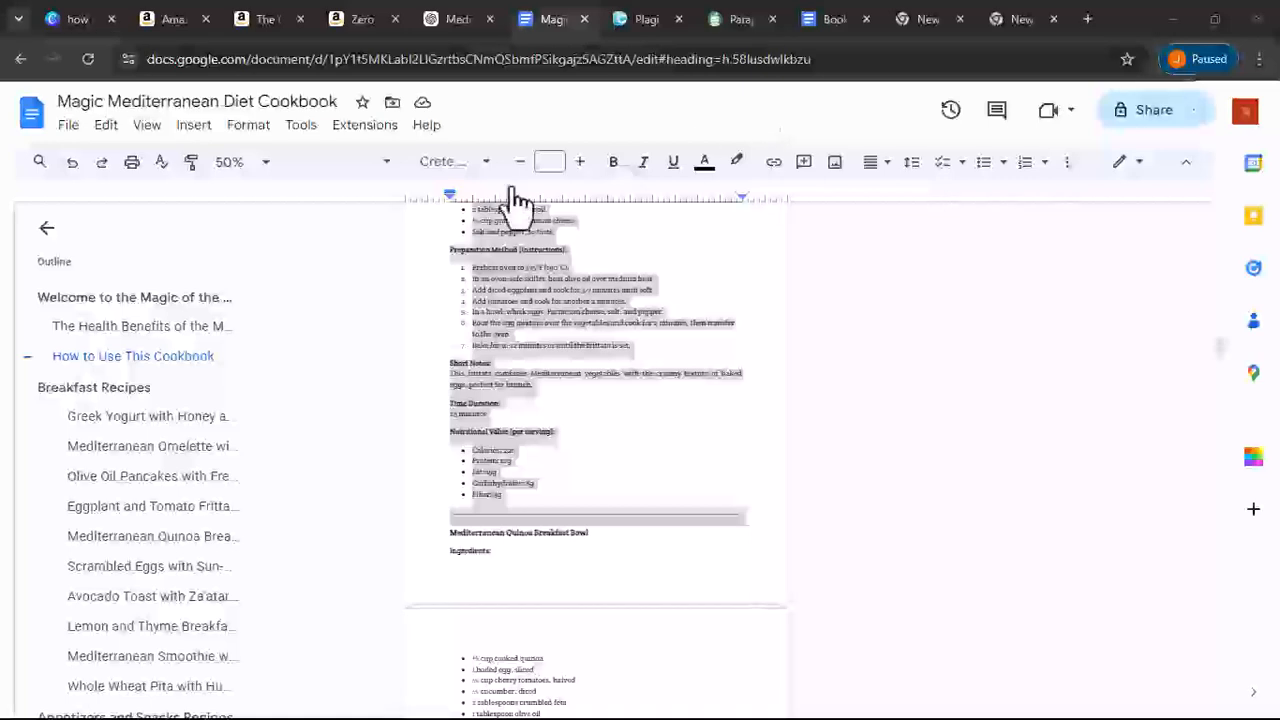
pyautogui.click(106, 126)
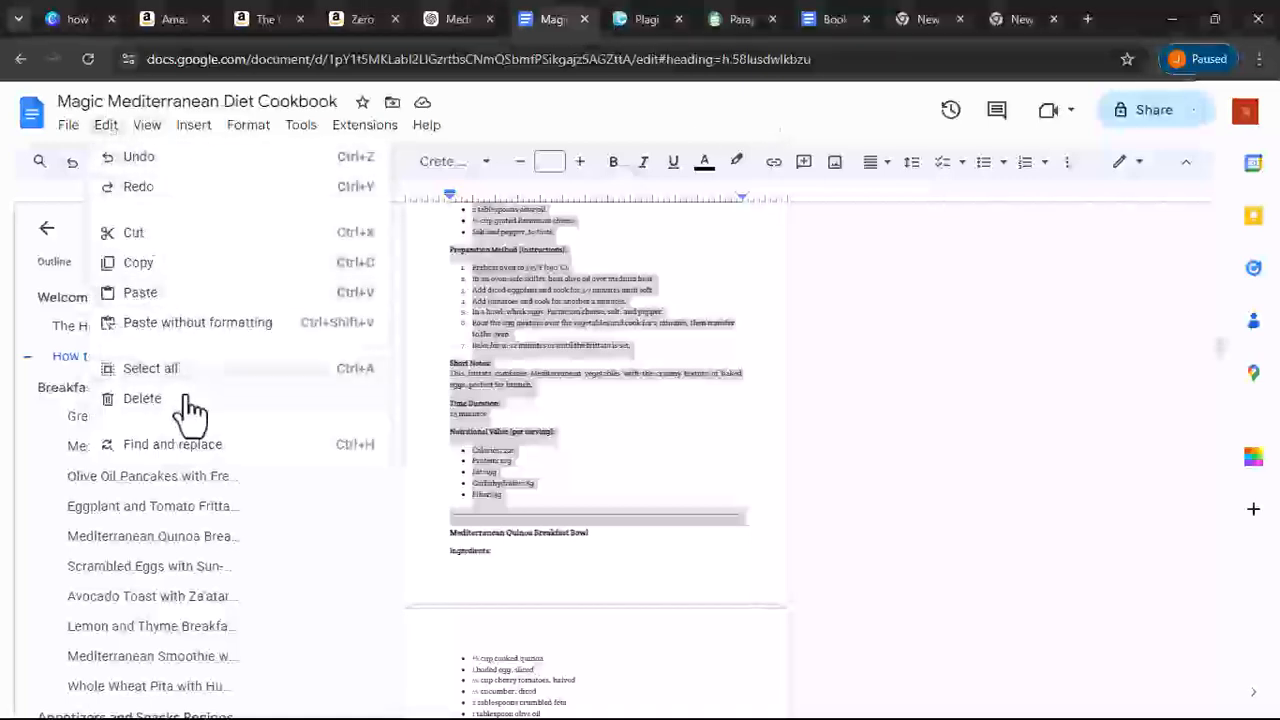
pyautogui.click(186, 446)
pyautogui.tripleClick(540, 328)
pyautogui.rightClick(543, 322)
pyautogui.click(606, 430)
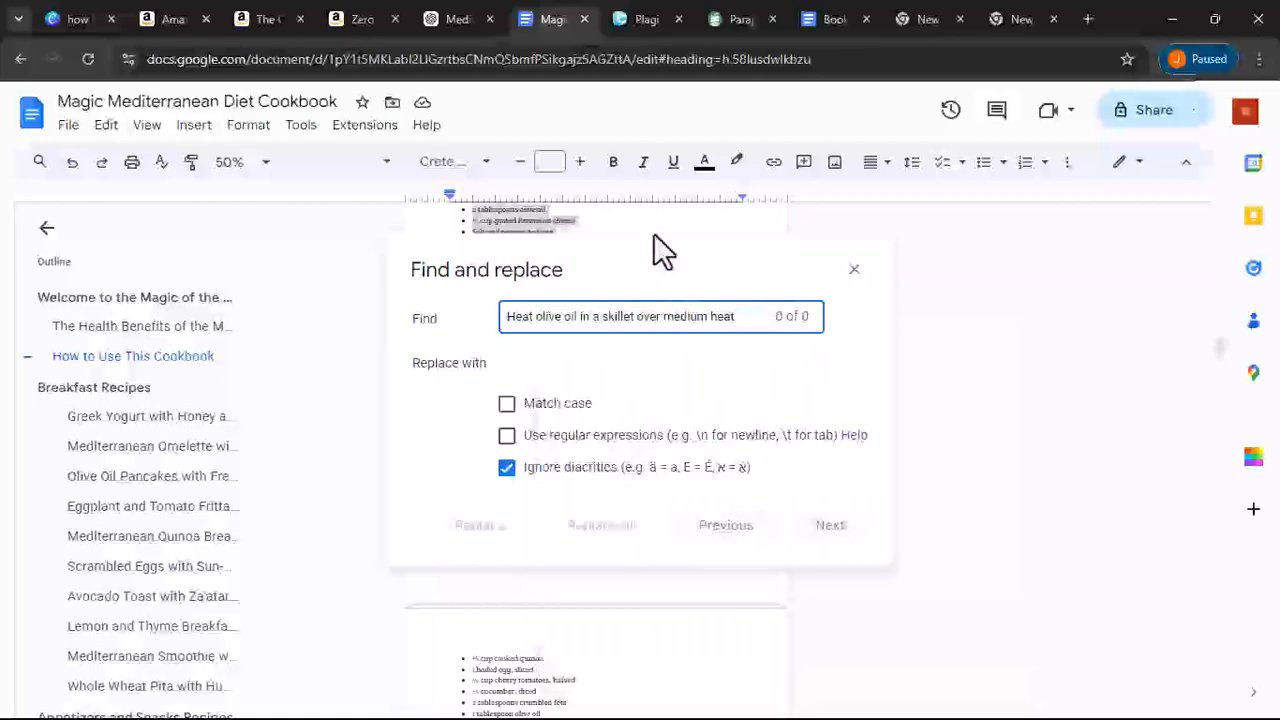
# - Open the QuillBot Paraphrasing Tool and log in from the account menu
pyautogui.click(735, 18)
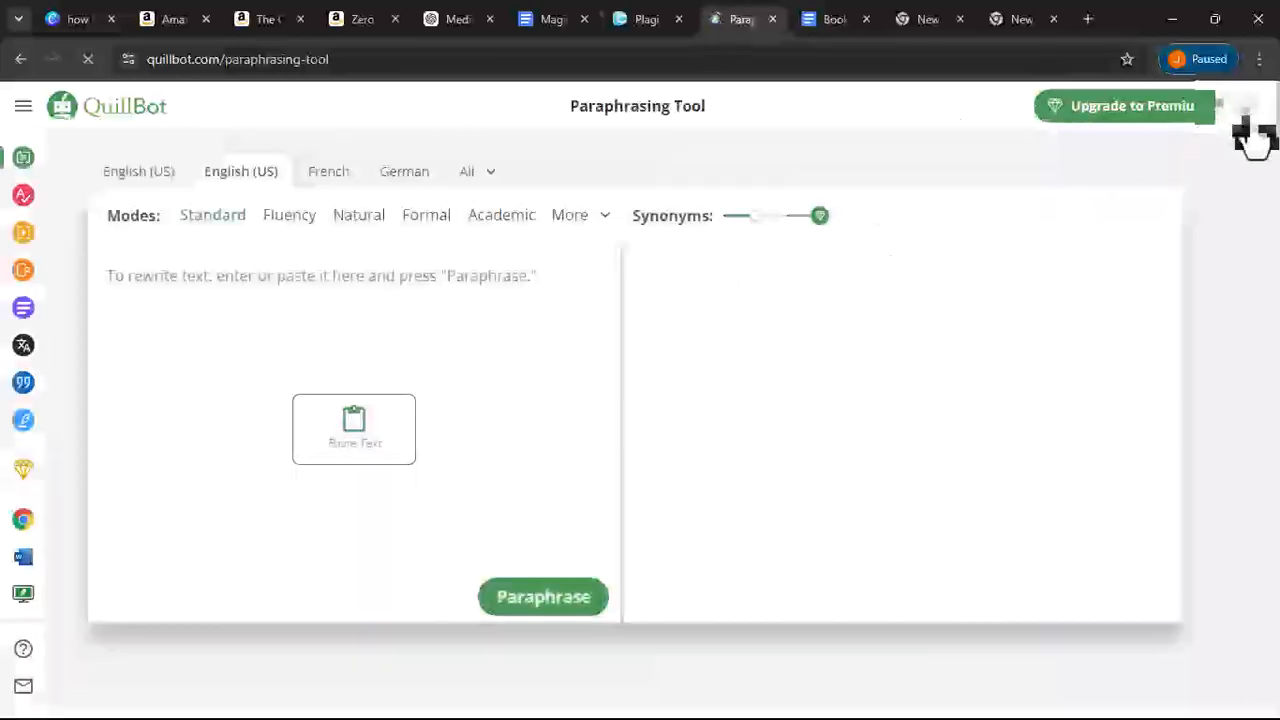
pyautogui.click(1246, 119)
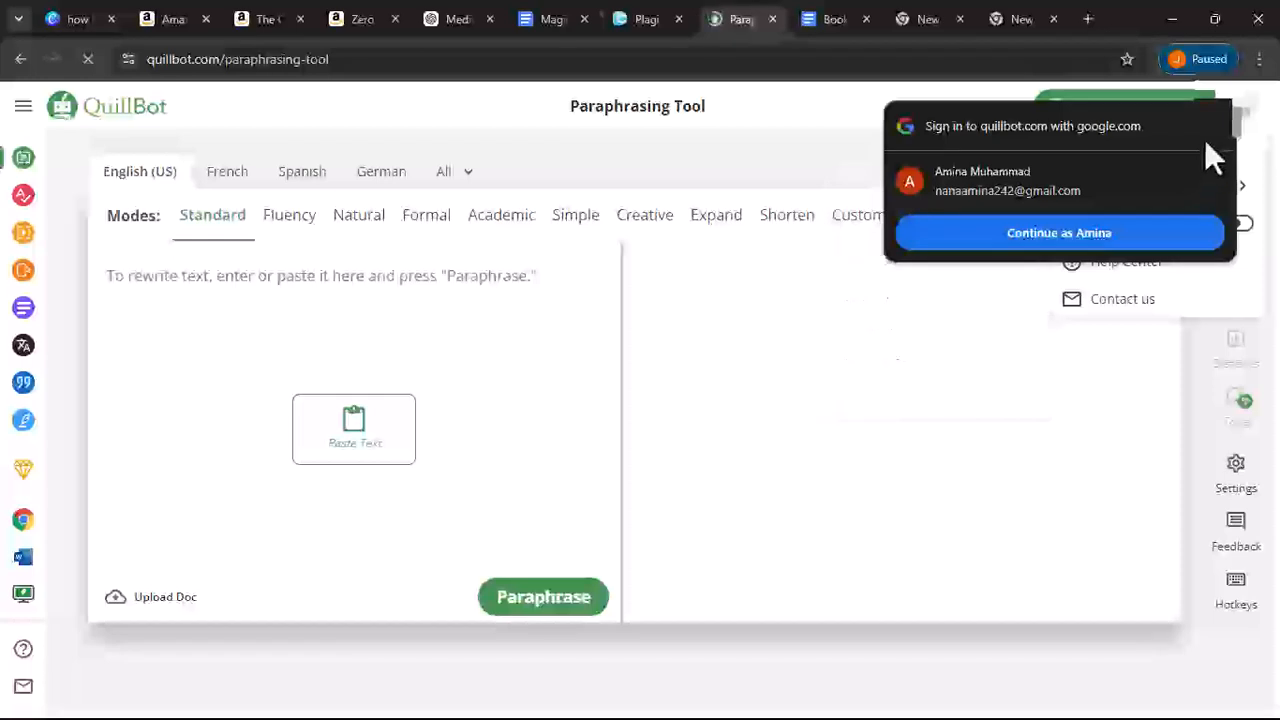
pyautogui.click(1214, 126)
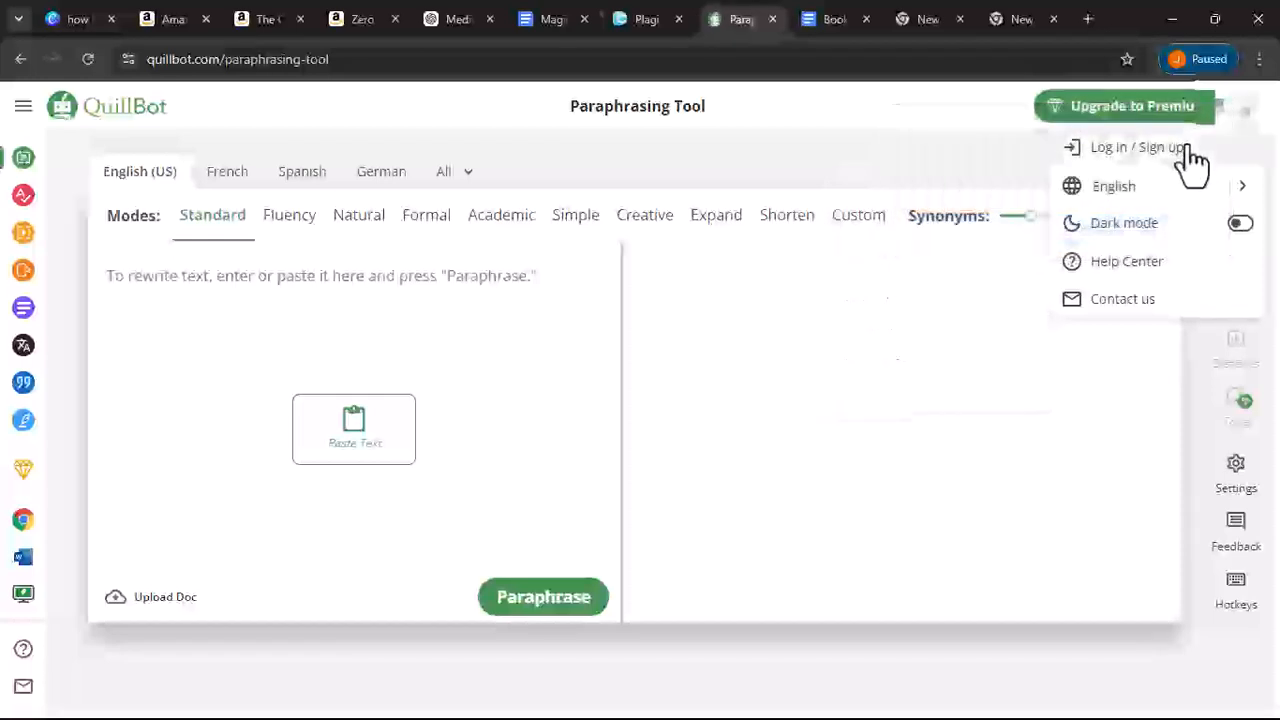
pyautogui.click(1190, 150)
# - Paraphrase the copied sentence in Standard mode and copy the full rewritten text
pyautogui.click(634, 552)
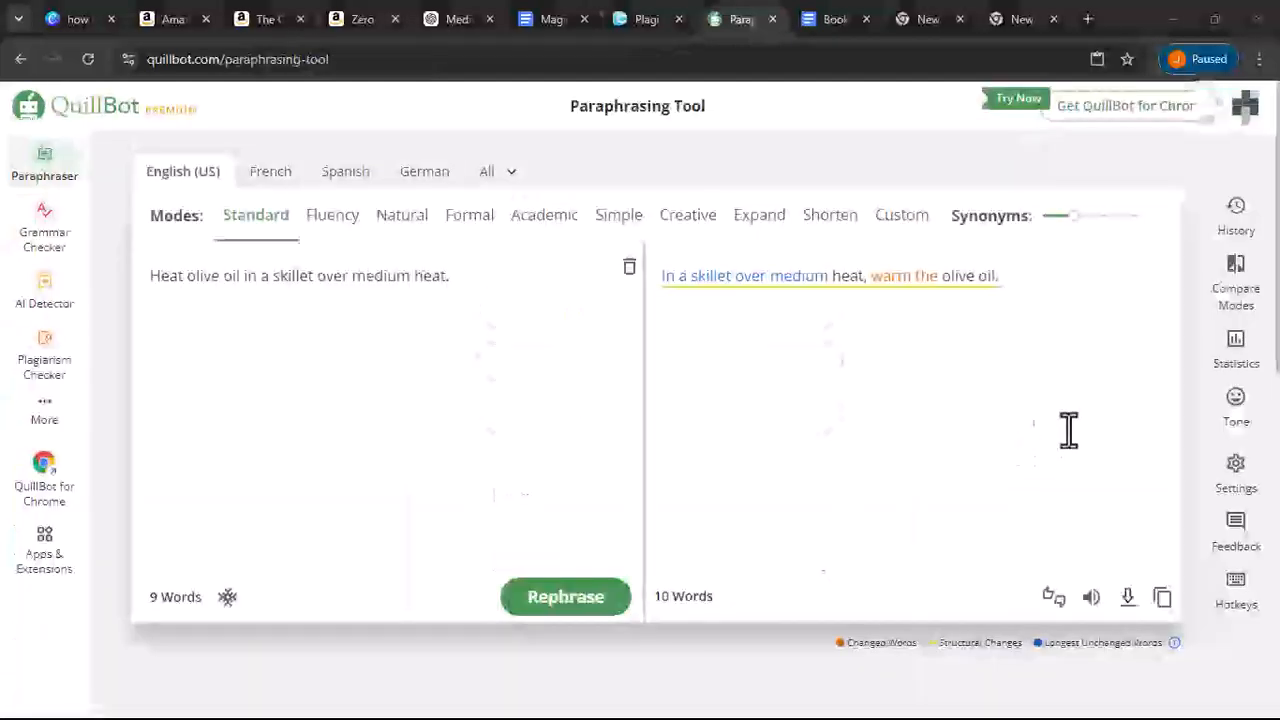
pyautogui.click(1163, 598)
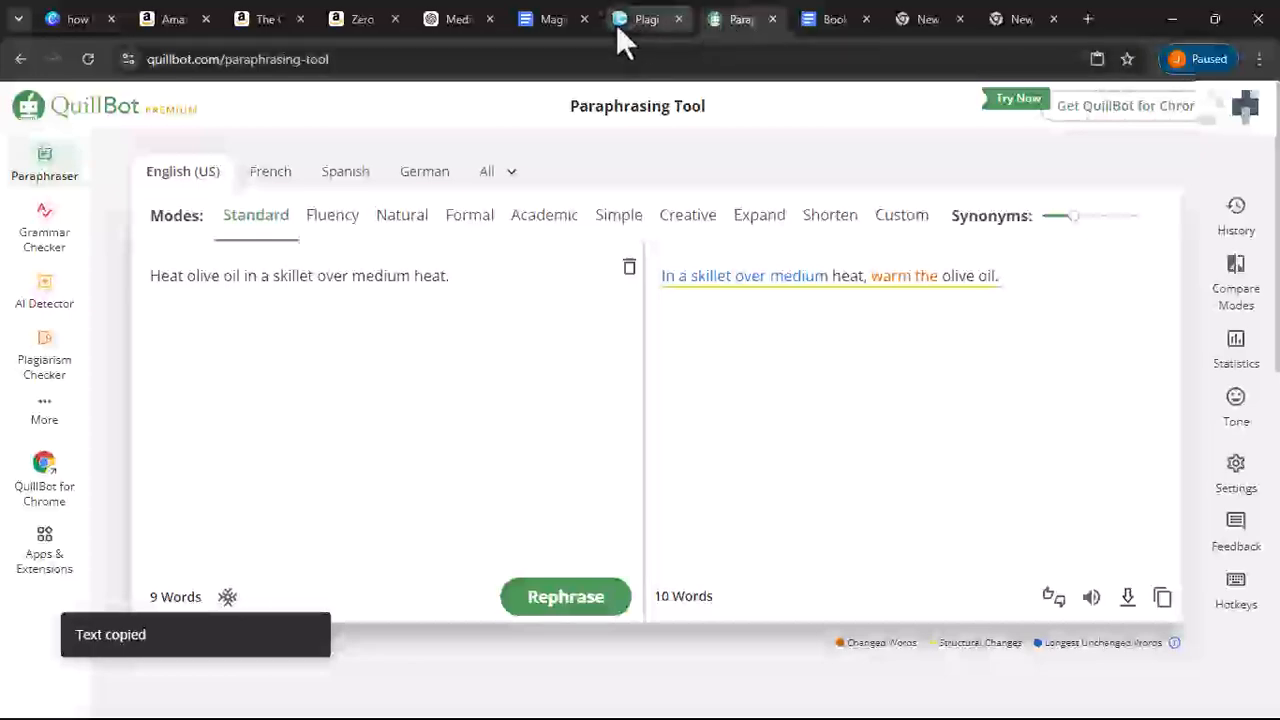
# - Paste 'In a skillet over medium heat, warm the olive oil.' into the Replace with field of Find and replace
pyautogui.click(616, 25)
pyautogui.click(528, 24)
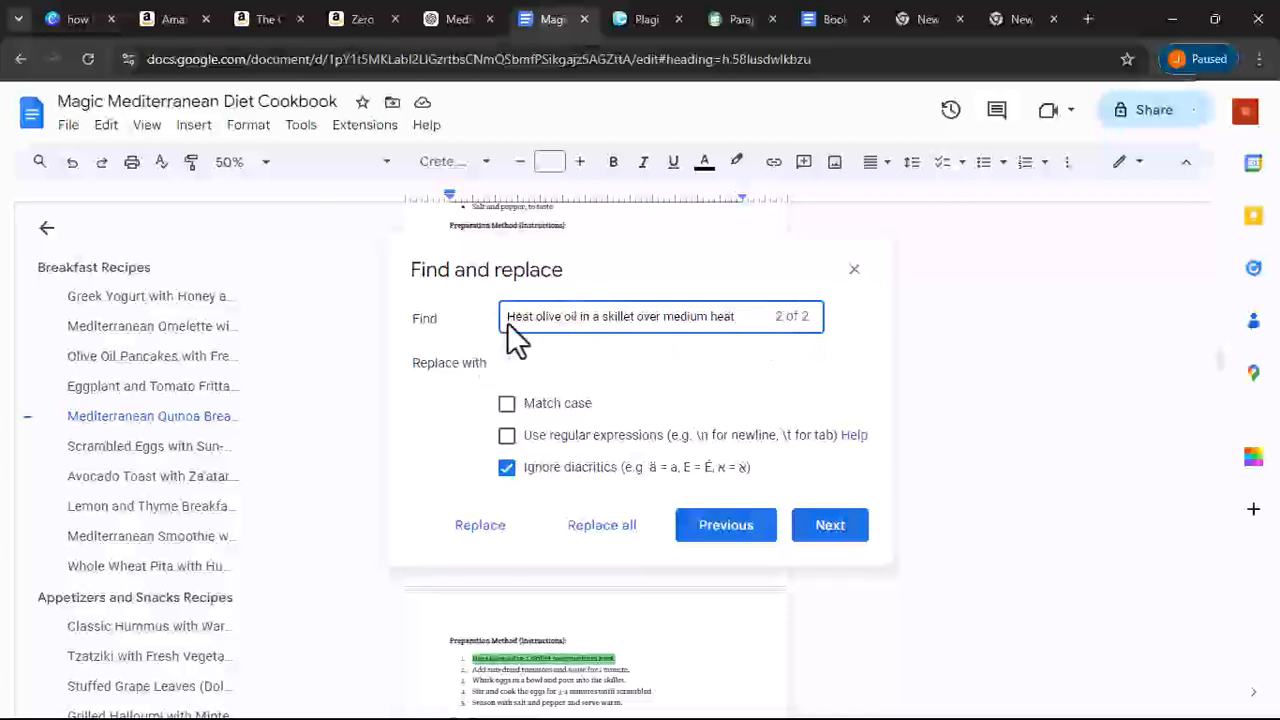
pyautogui.click(695, 368)
pyautogui.rightClick(695, 366)
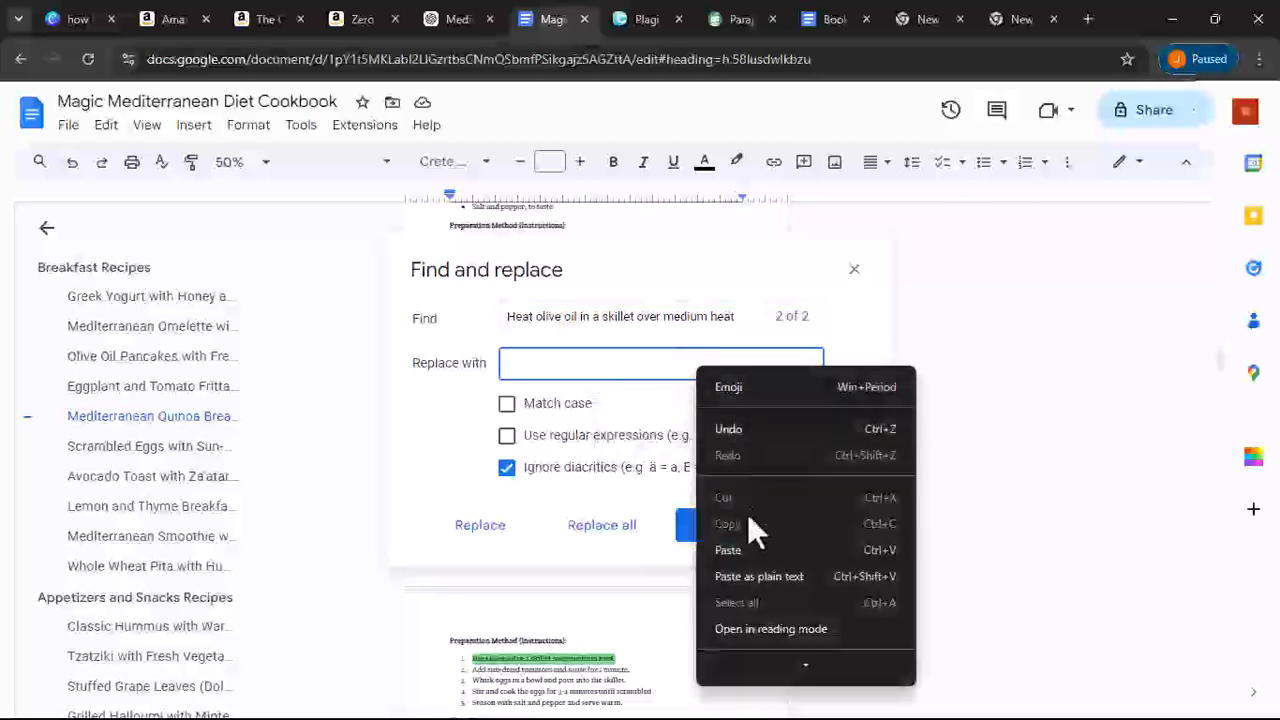
pyautogui.click(751, 557)
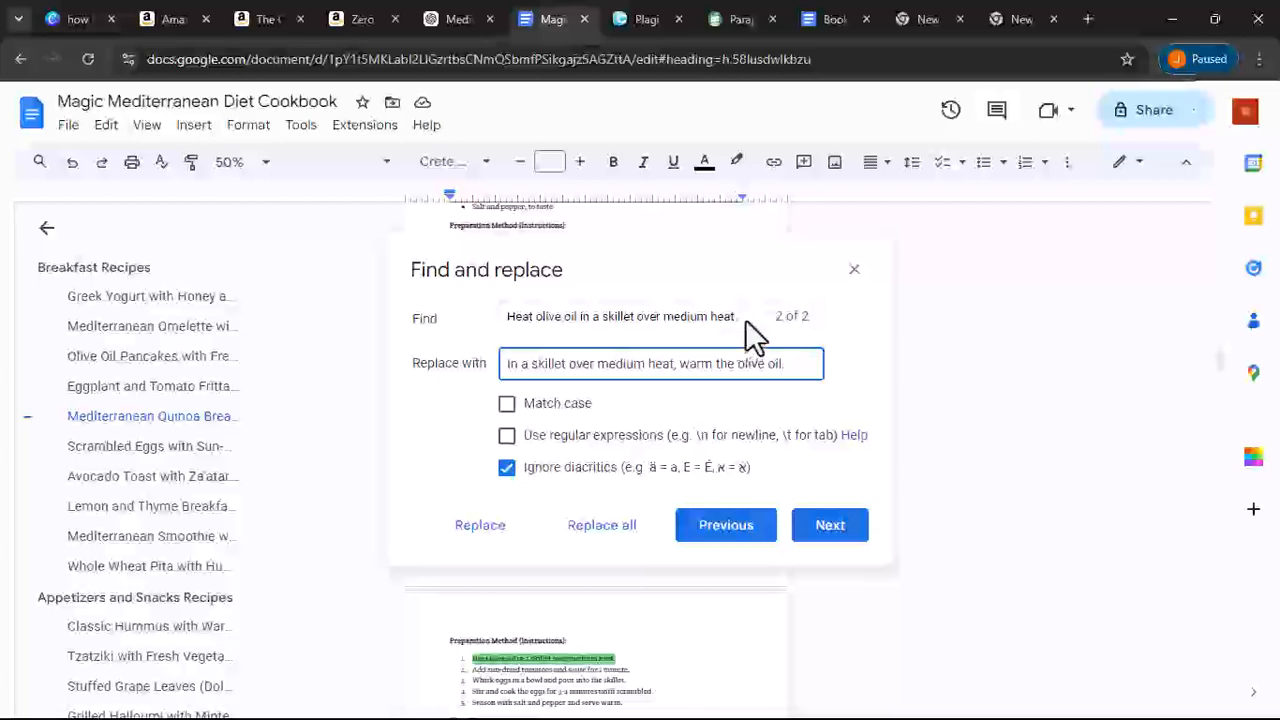
# - Replace one occurrence of the flagged sentence with the paraphrase, undoing an initial replace-all
pyautogui.click(632, 530)
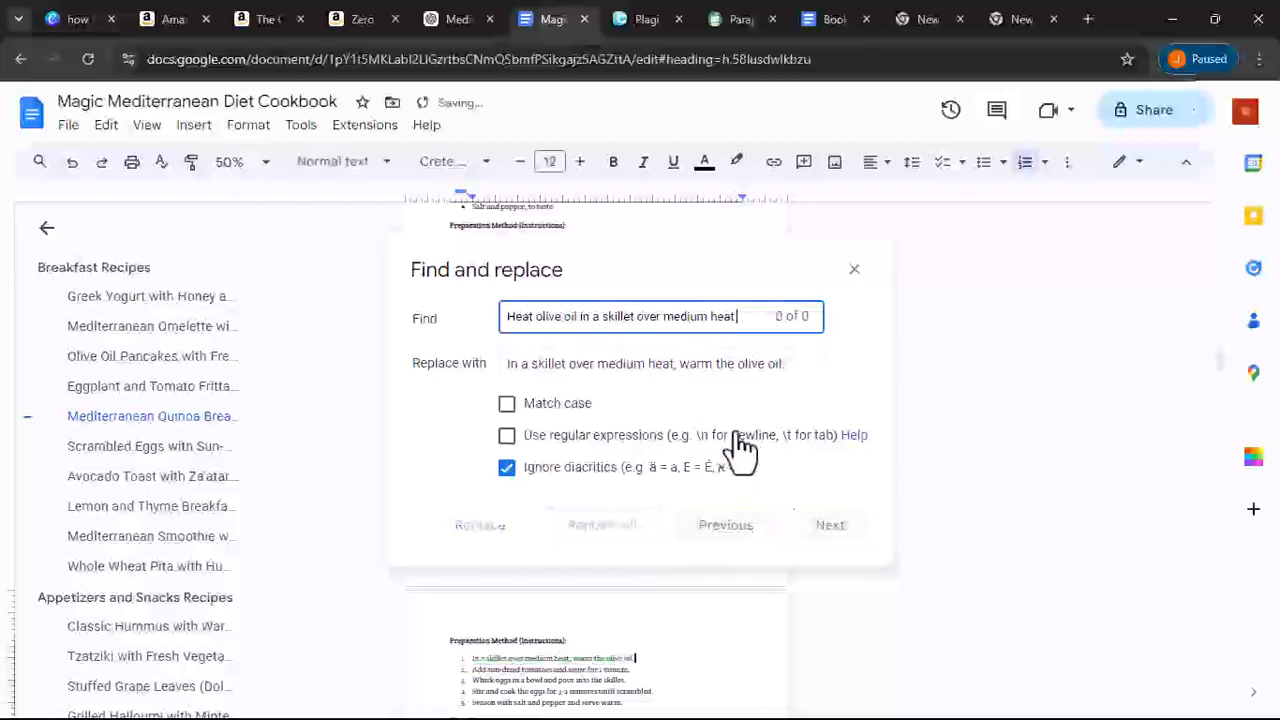
pyautogui.click(72, 163)
pyautogui.click(610, 307)
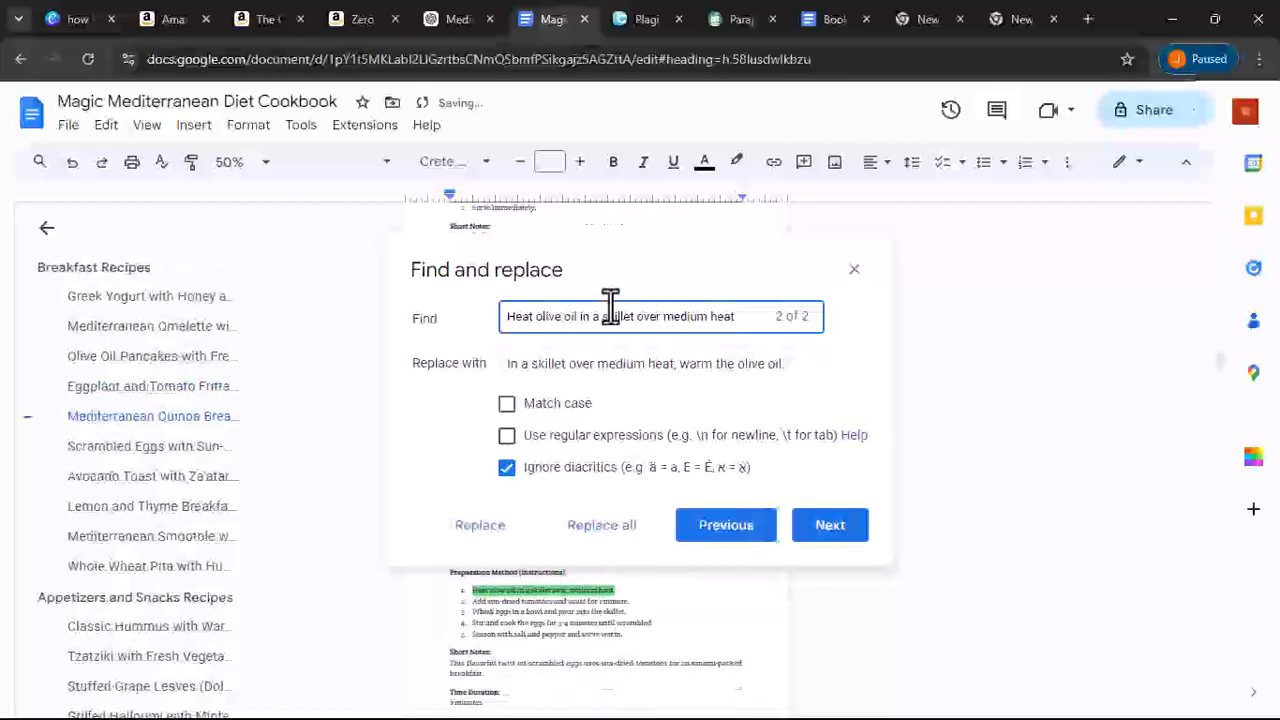
pyautogui.click(503, 540)
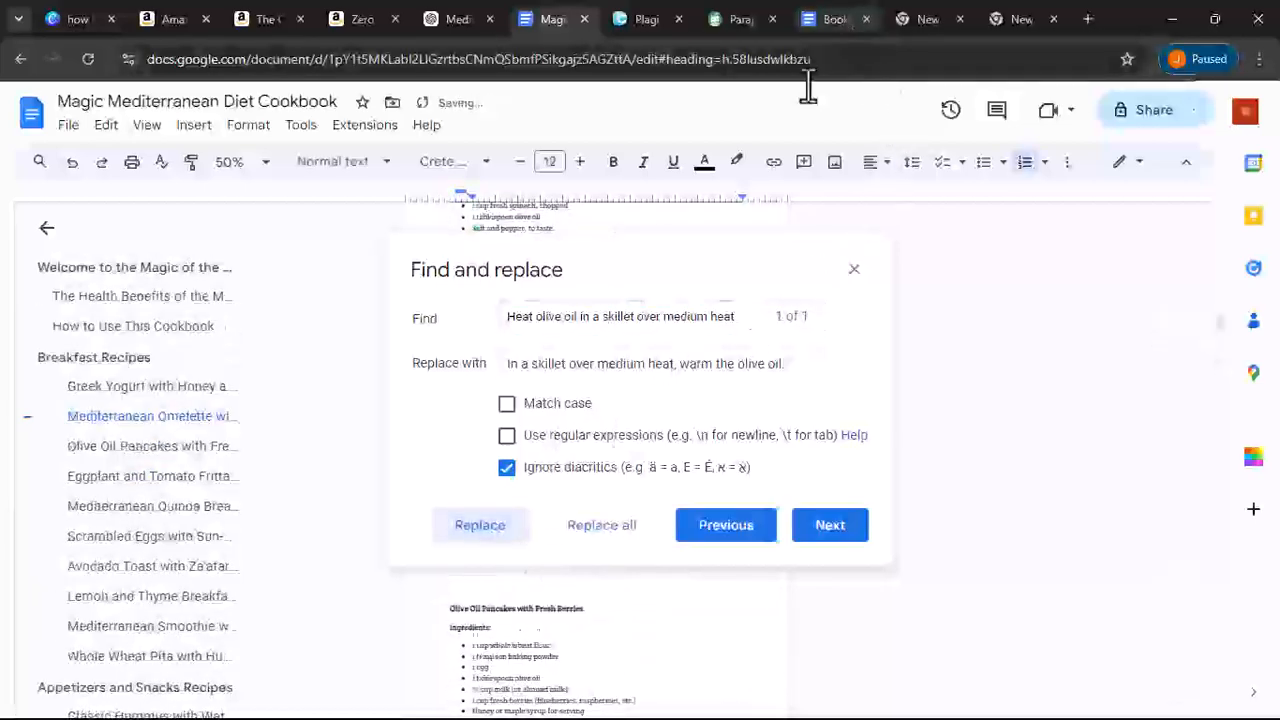
# - Rephrase the sentence again in QuillBot for an alternative wording
pyautogui.doubleClick(668, 316)
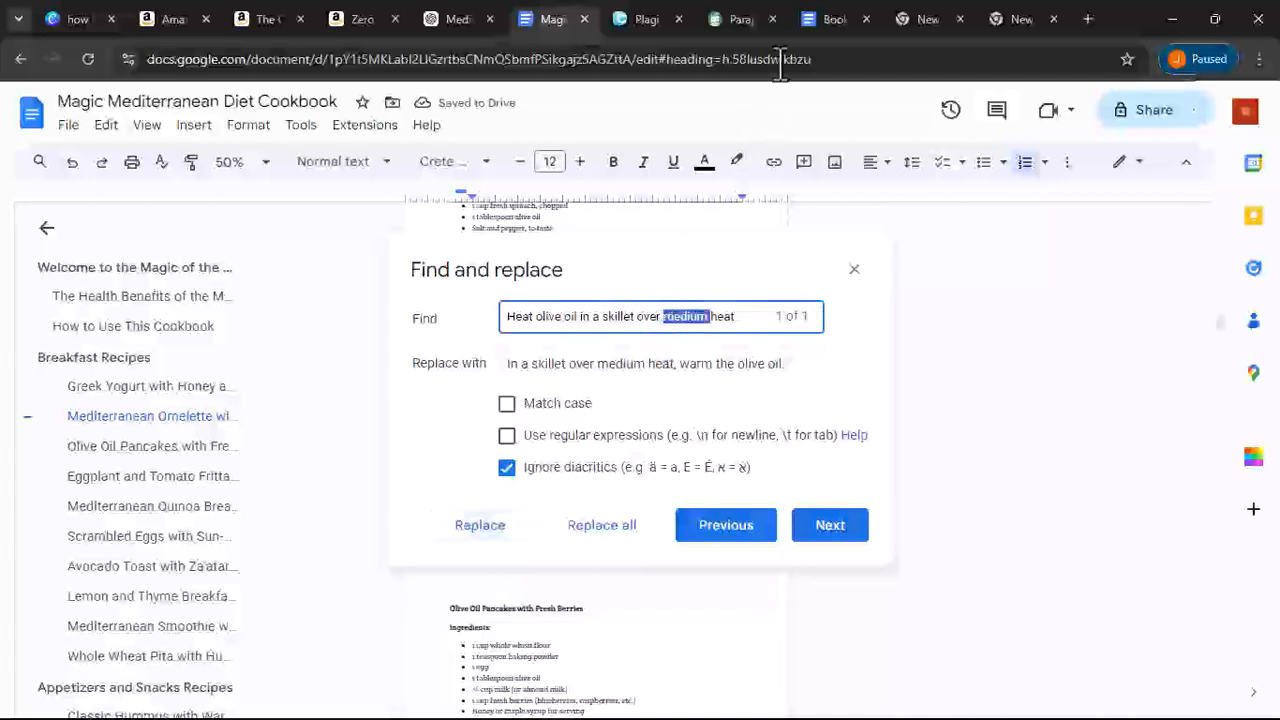
pyautogui.click(742, 19)
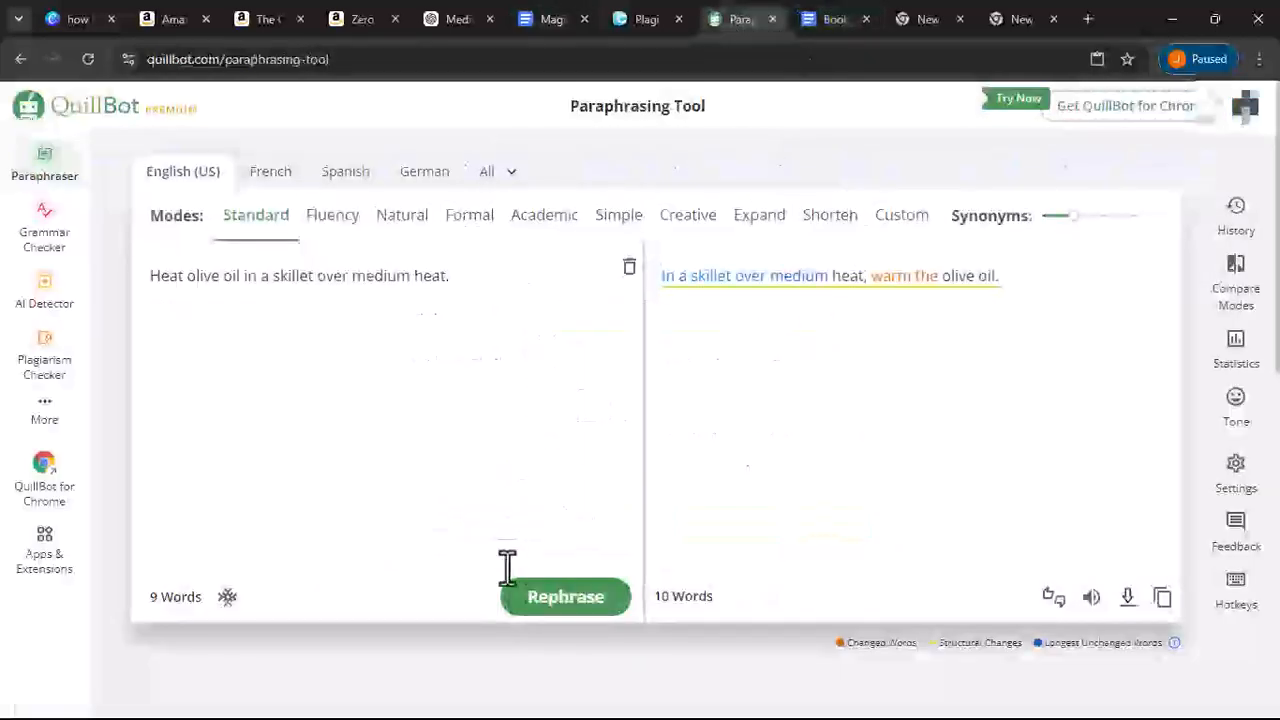
pyautogui.click(545, 612)
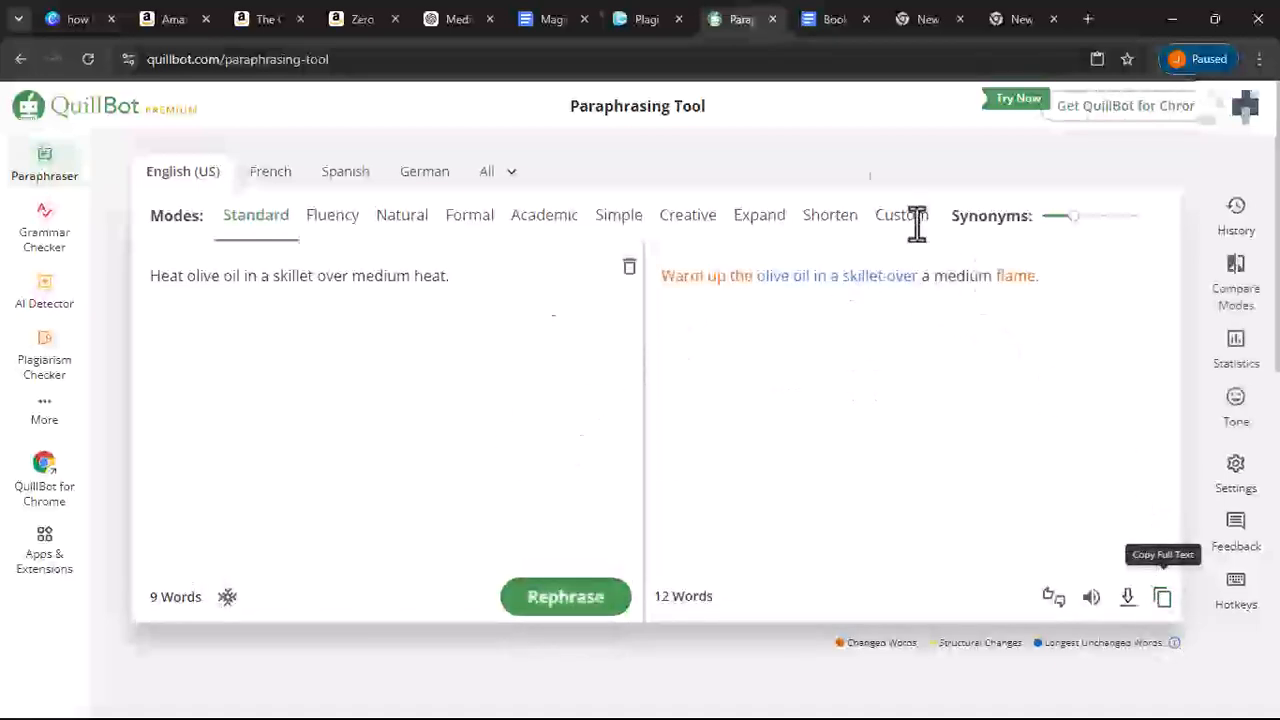
# - Copy the QuillBot rewrite and replace the flagged sentence with 'Warm up the olive oil in a skillet over a medium flame.'
pyautogui.click(1162, 597)
pyautogui.click(645, 19)
pyautogui.click(545, 19)
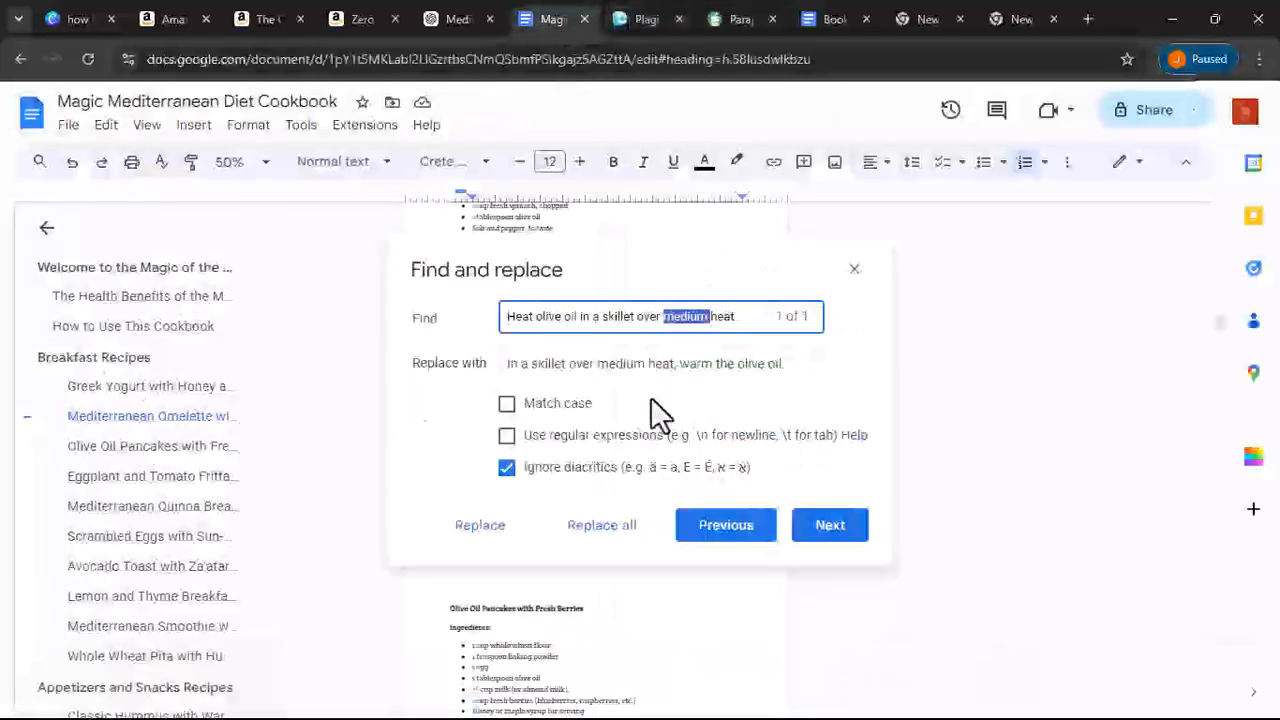
pyautogui.moveTo(597, 364); pyautogui.dragTo(638, 365)
pyautogui.hotkey('ctrl', 'a')
pyautogui.rightClick(638, 365)
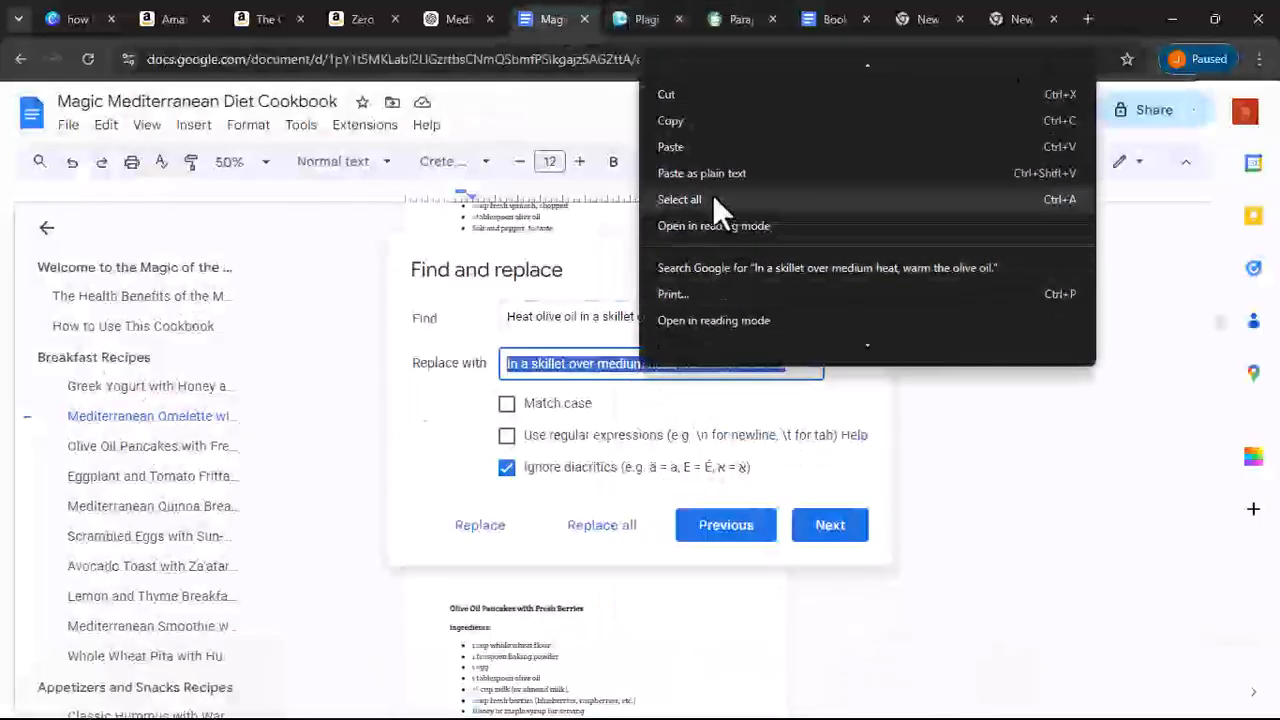
pyautogui.click(663, 171)
pyautogui.click(621, 528)
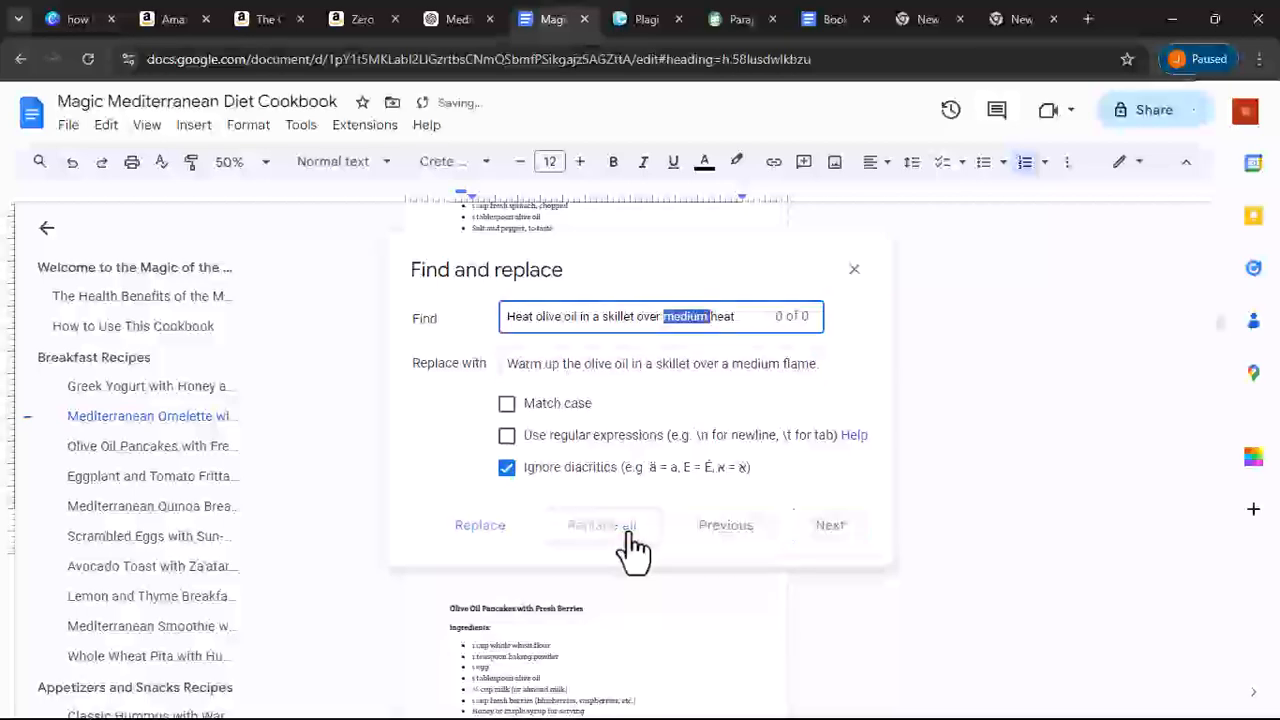
# - Copy the flagged sentence 'In a bowl, whisk the eggs and season with salt and pepper.' into the Find field
pyautogui.click(632, 19)
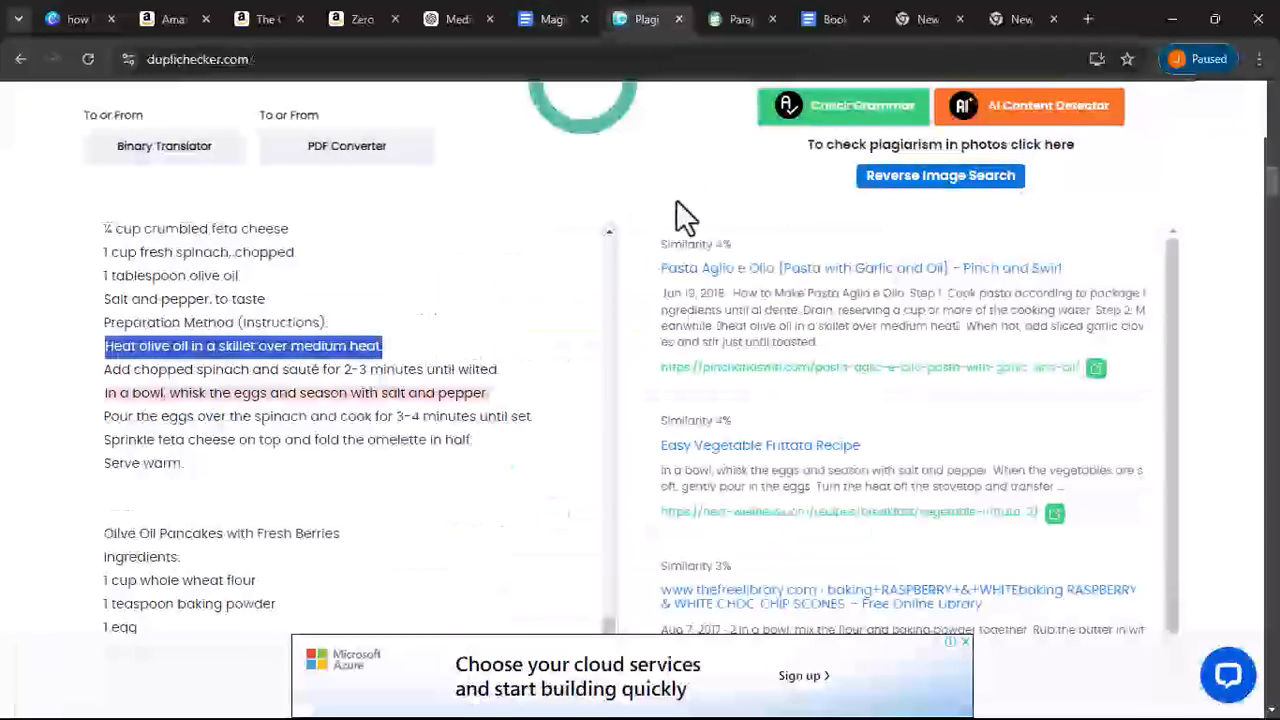
pyautogui.moveTo(106, 393); pyautogui.dragTo(500, 404)
pyautogui.rightClick(470, 400)
pyautogui.click(510, 494)
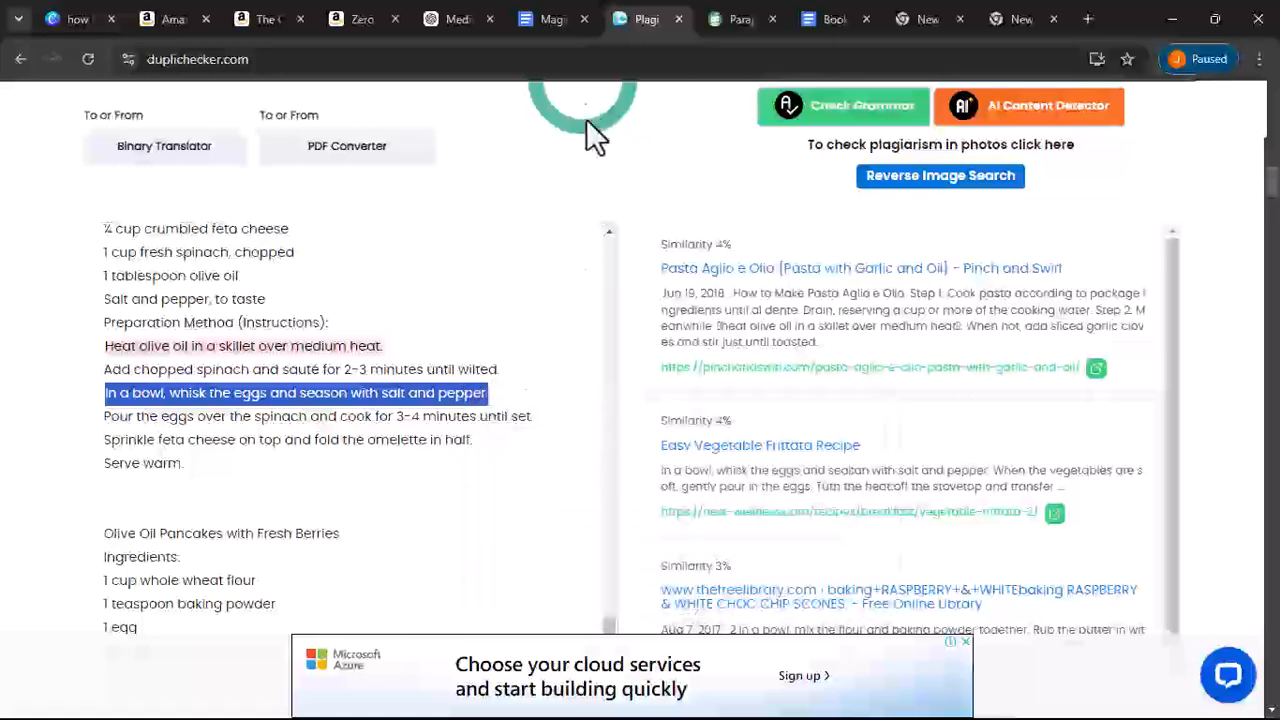
pyautogui.click(548, 20)
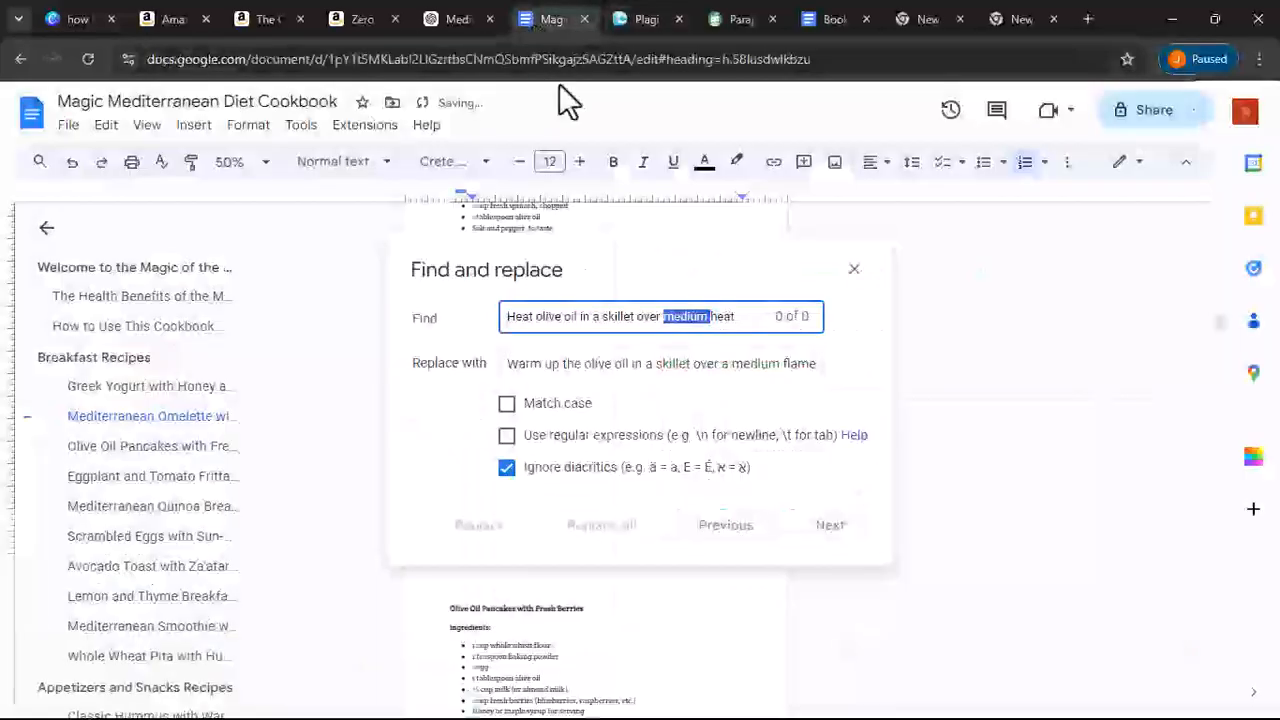
pyautogui.tripleClick(590, 320)
pyautogui.rightClick(593, 320)
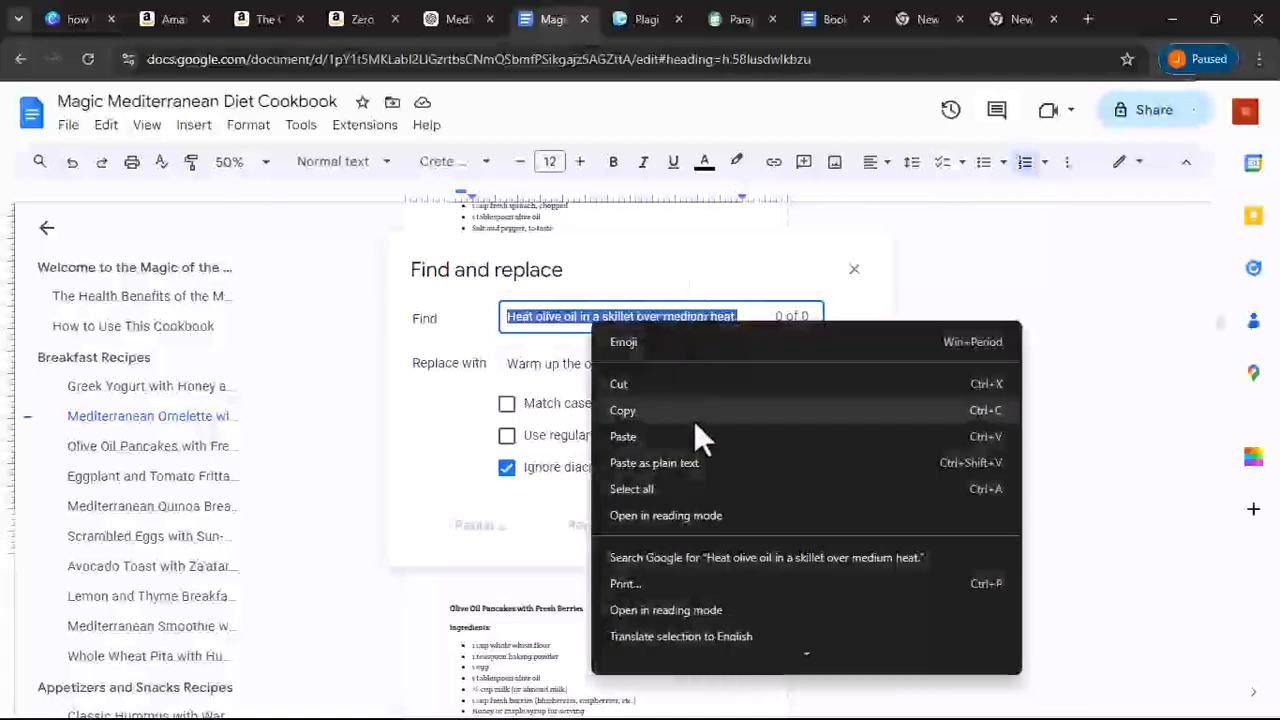
pyautogui.click(694, 436)
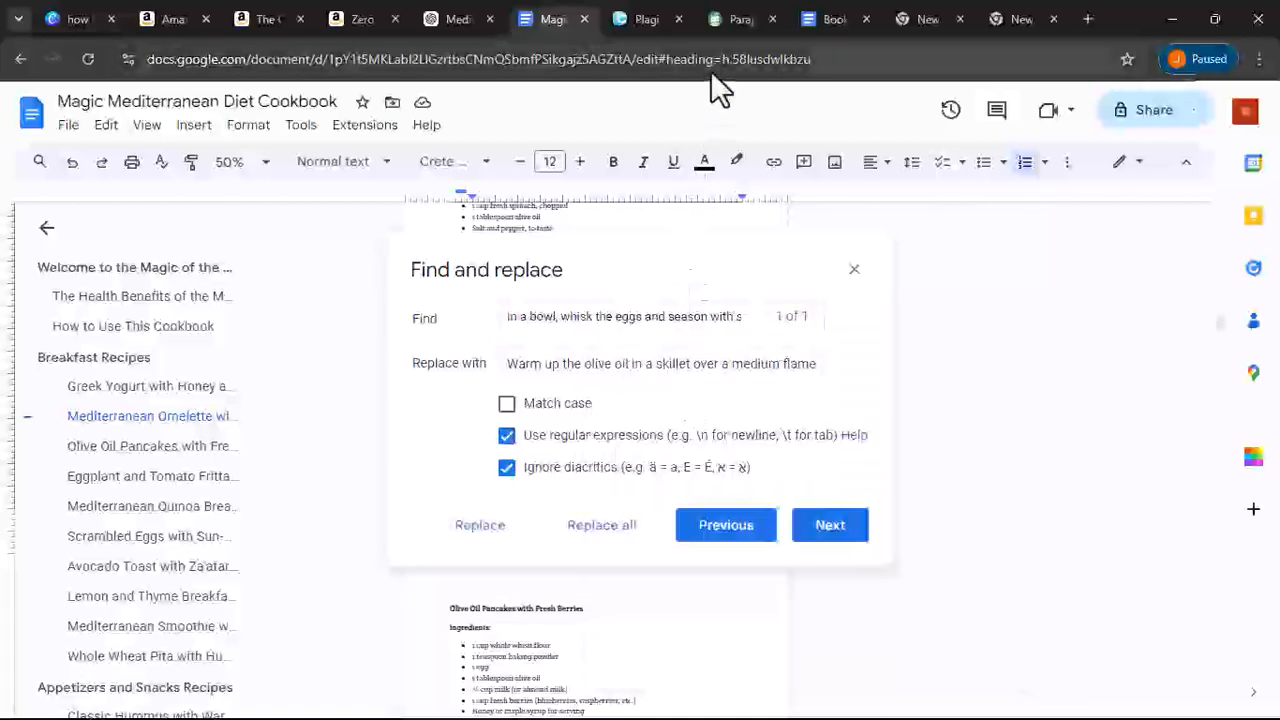
# - Clear QuillBot's input and paraphrase the egg-whisking sentence in Standard mode
pyautogui.click(740, 19)
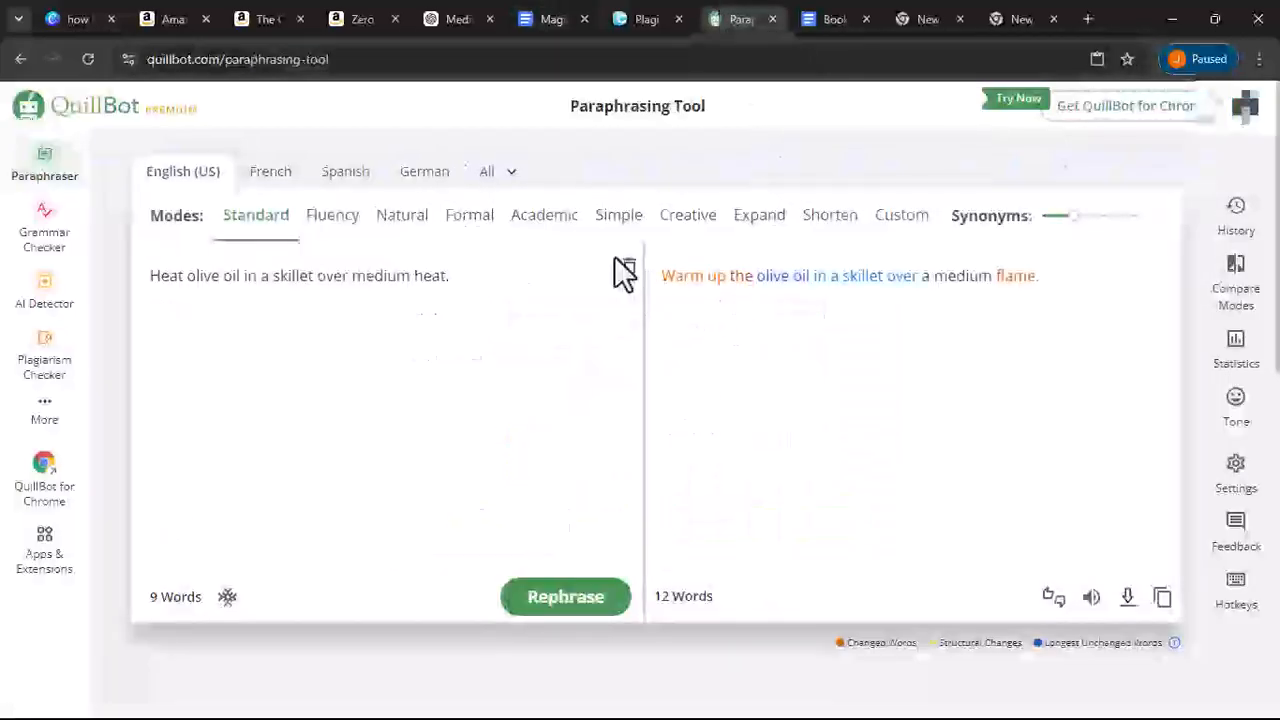
pyautogui.click(629, 268)
pyautogui.click(388, 428)
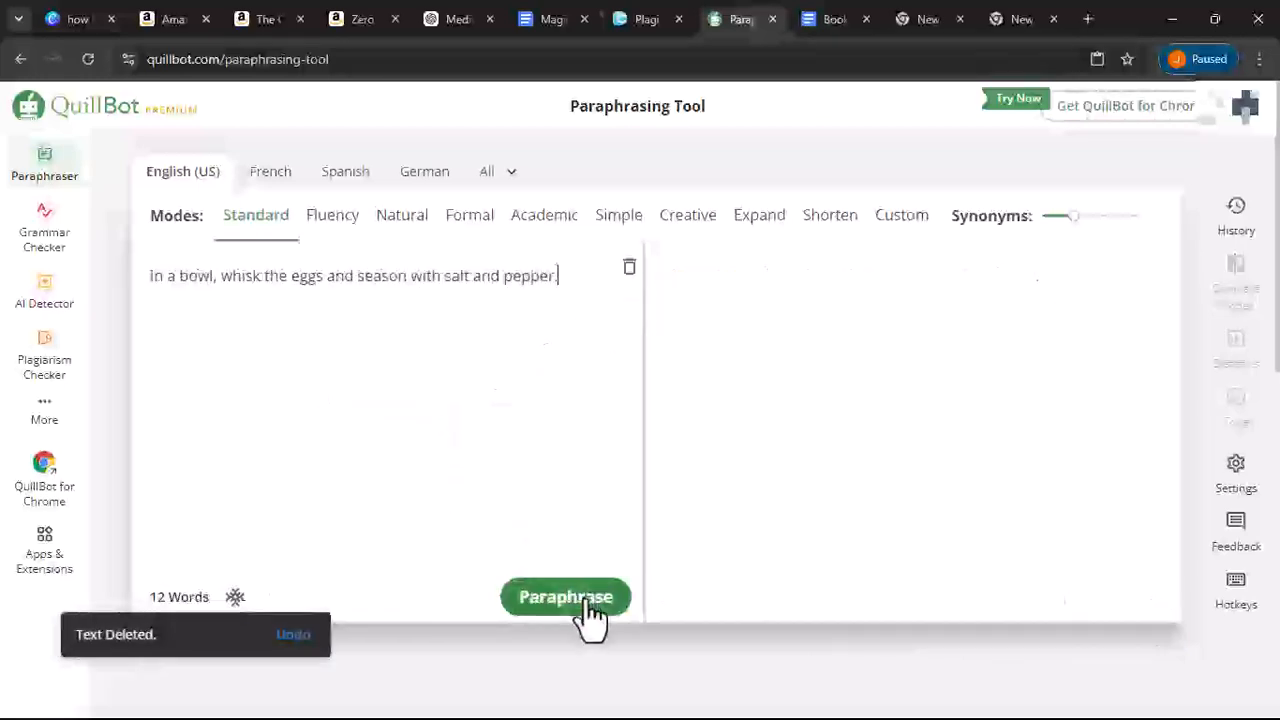
pyautogui.click(585, 600)
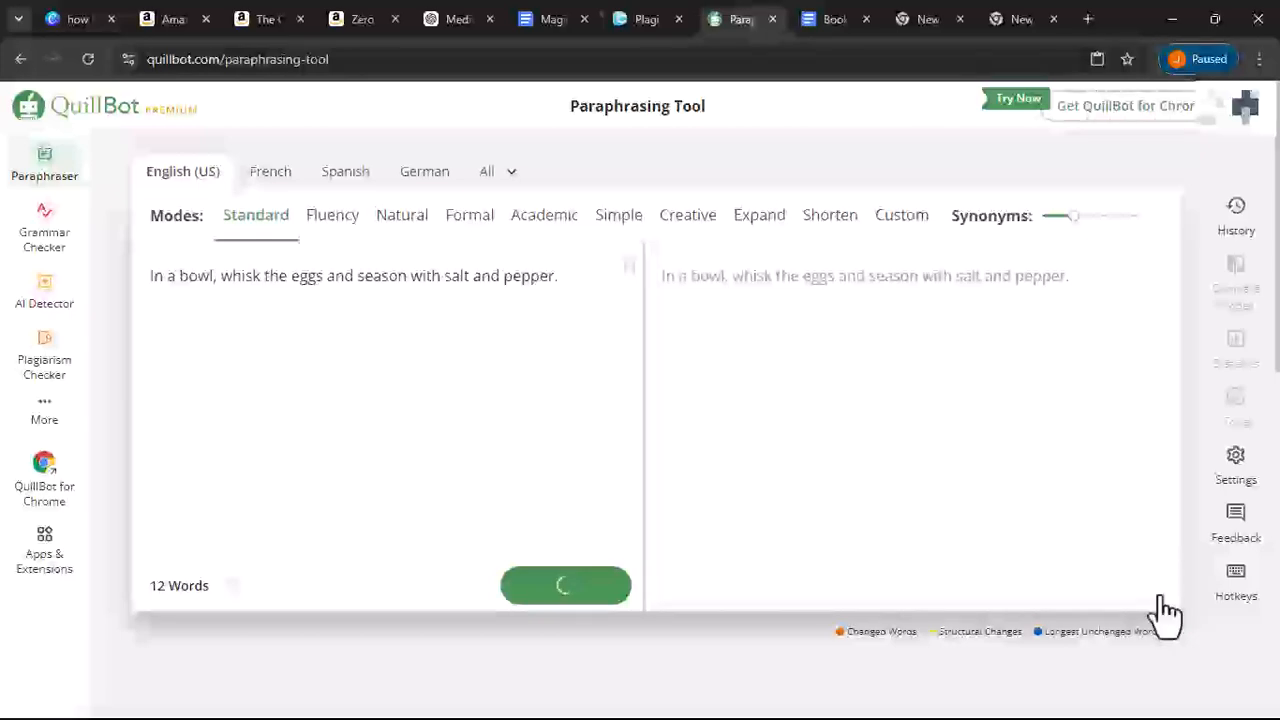
# - Replace the sentence with 'Whisk the eggs in a bowl and add pepper and salt to taste.'
pyautogui.click(632, 24)
pyautogui.click(548, 22)
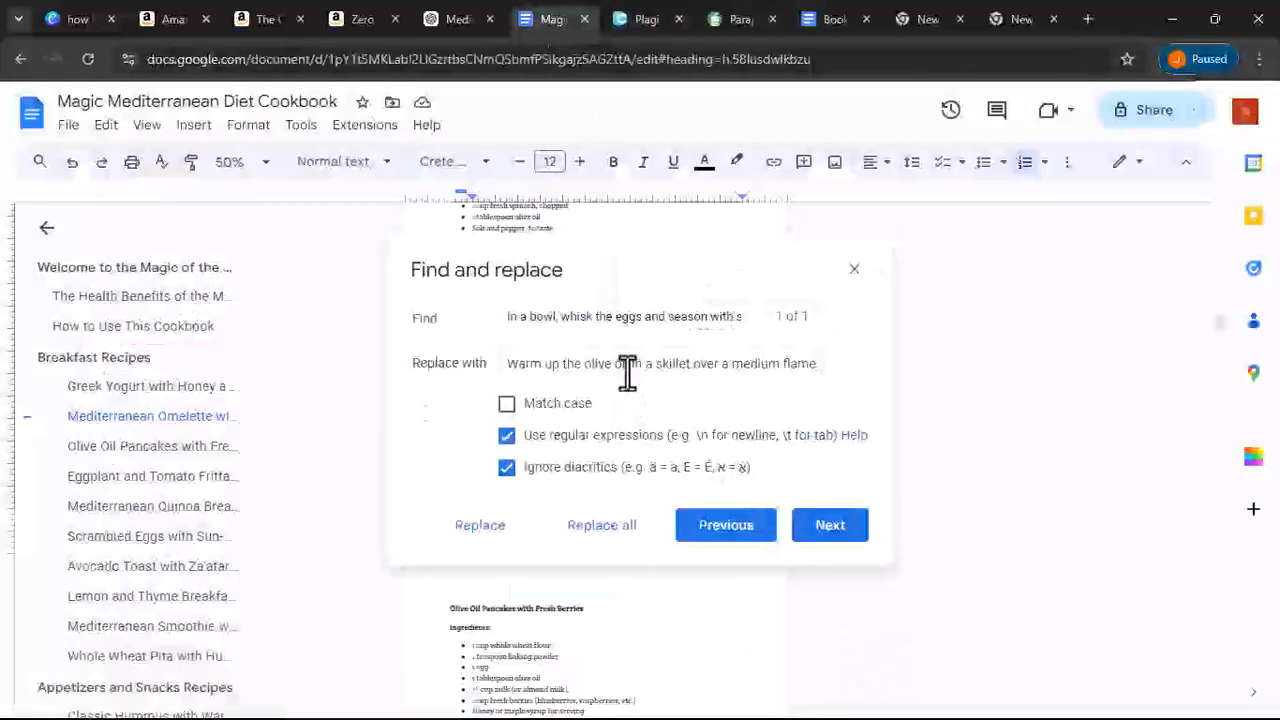
pyautogui.tripleClick(627, 374)
pyautogui.rightClick(628, 370)
pyautogui.scroll(-1, 690, 190)
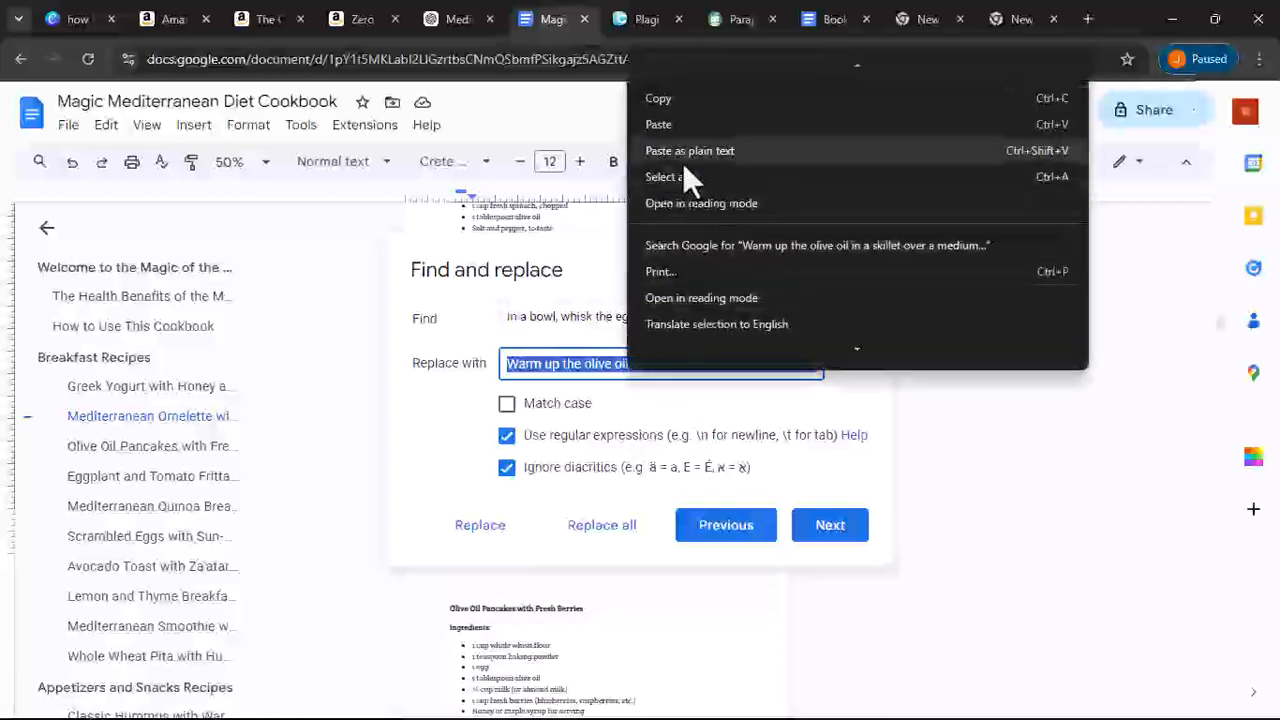
pyautogui.click(670, 152)
pyautogui.click(614, 530)
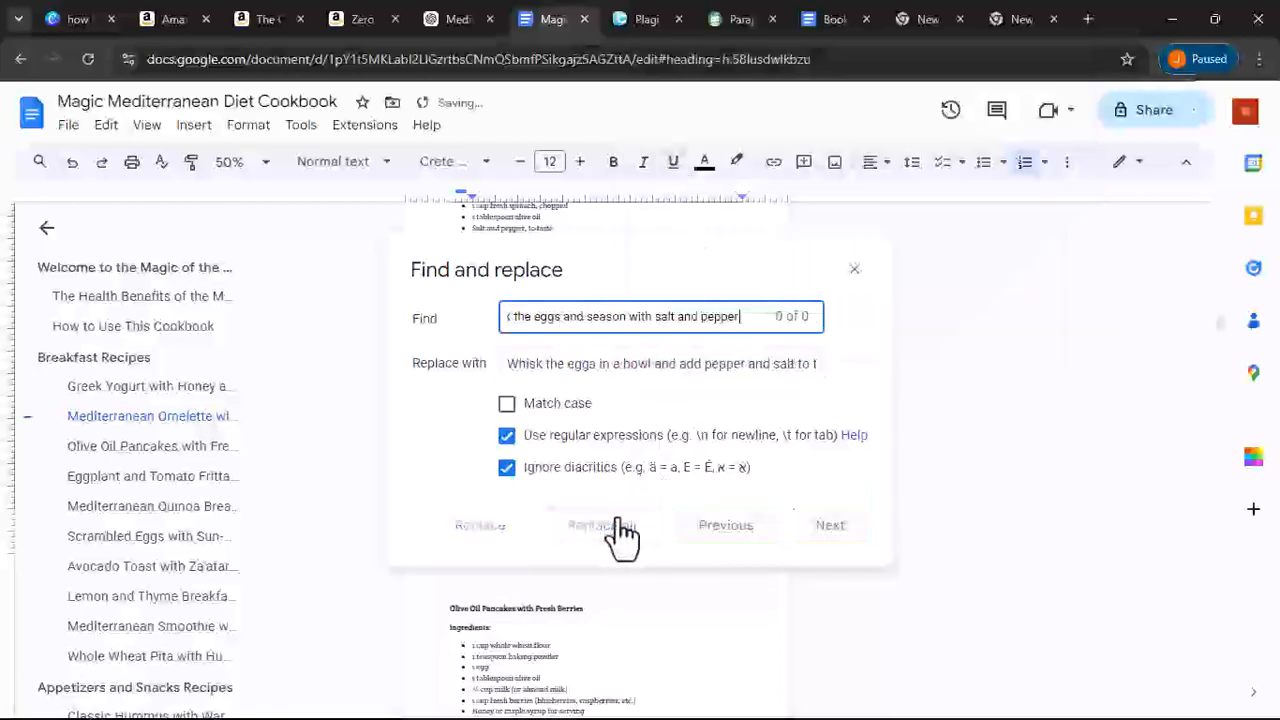
# - Copy the next flagged sentence 'In a bowl, mix the flour and baking powder.' from the plagiarism results
pyautogui.click(646, 18)
pyautogui.scroll(-2, 390, 375)
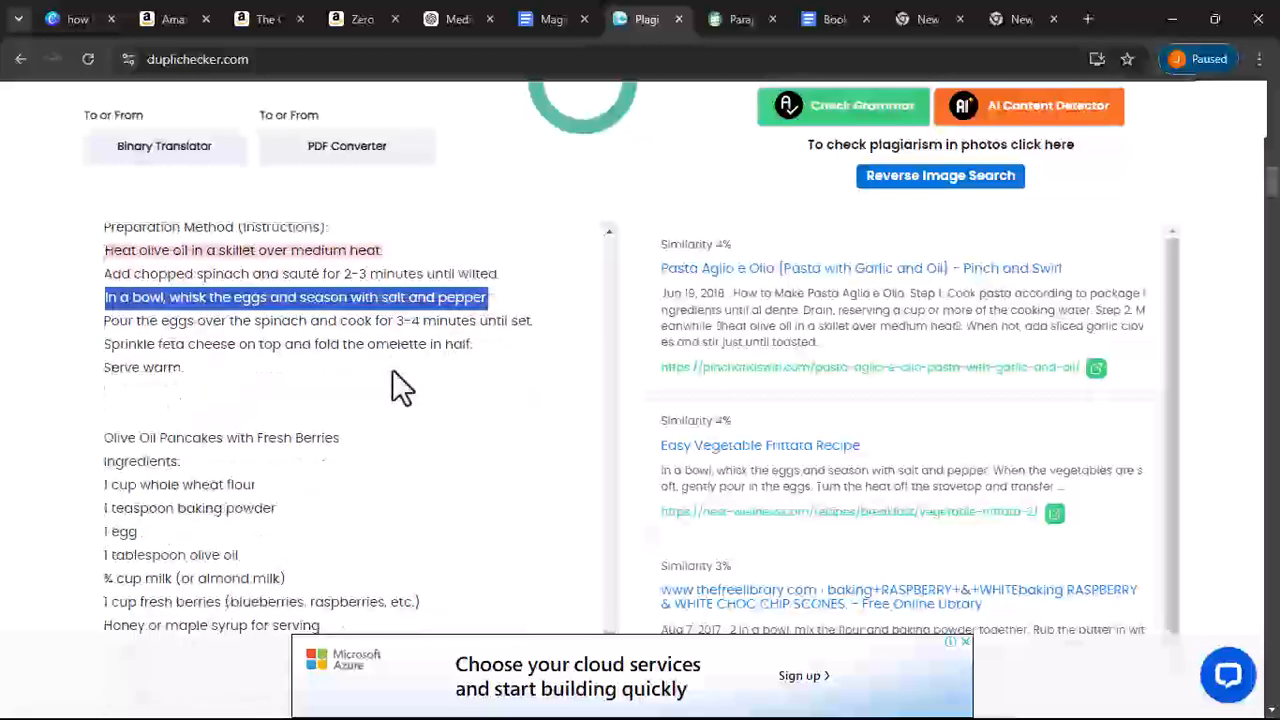
pyautogui.scroll(-3, 256, 370)
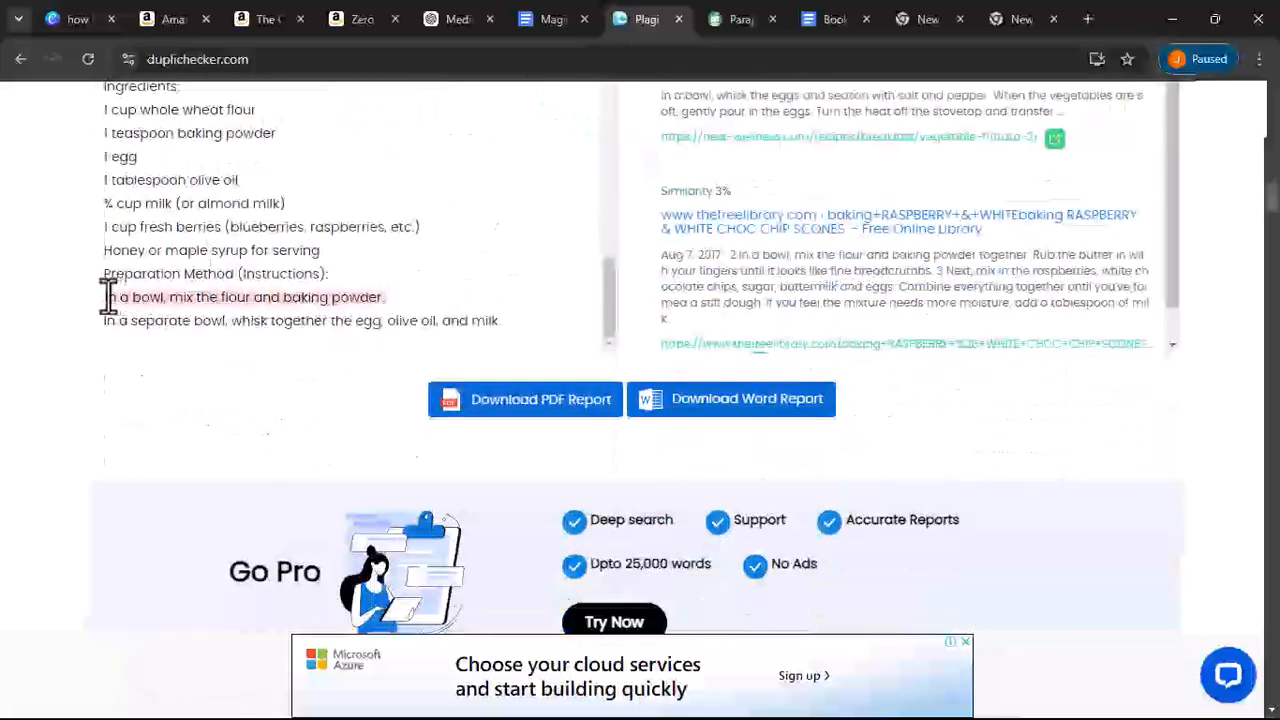
pyautogui.moveTo(101, 298); pyautogui.dragTo(381, 300)
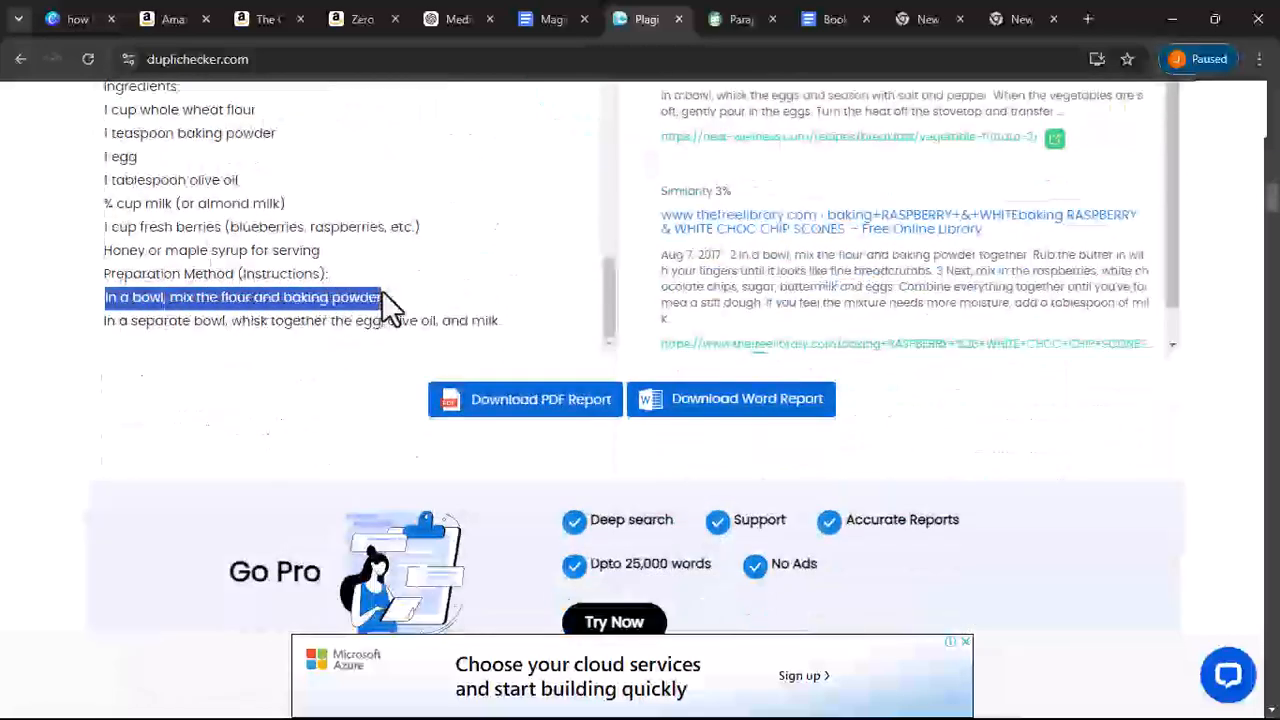
pyautogui.rightClick(366, 299)
pyautogui.click(419, 316)
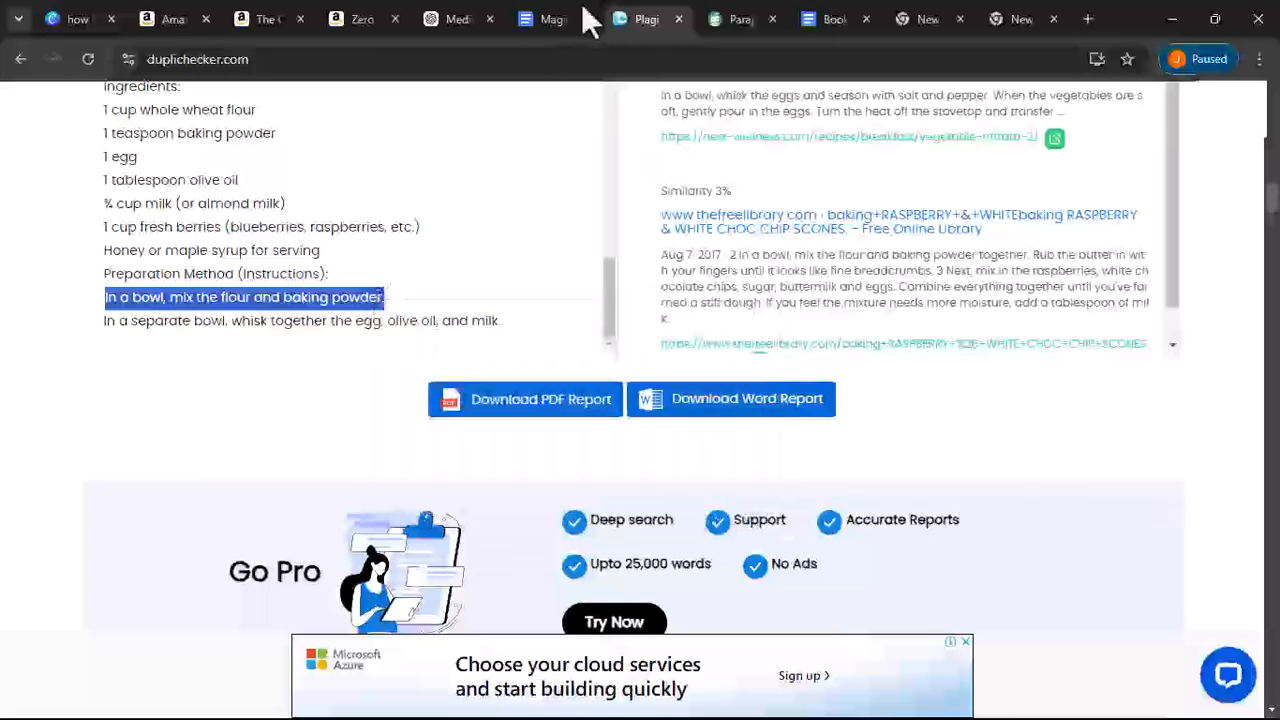
# - Paste the flour sentence into the Find field of Find and replace
pyautogui.click(553, 20)
pyautogui.click(600, 318)
pyautogui.hotkey('ctrl', 'a')
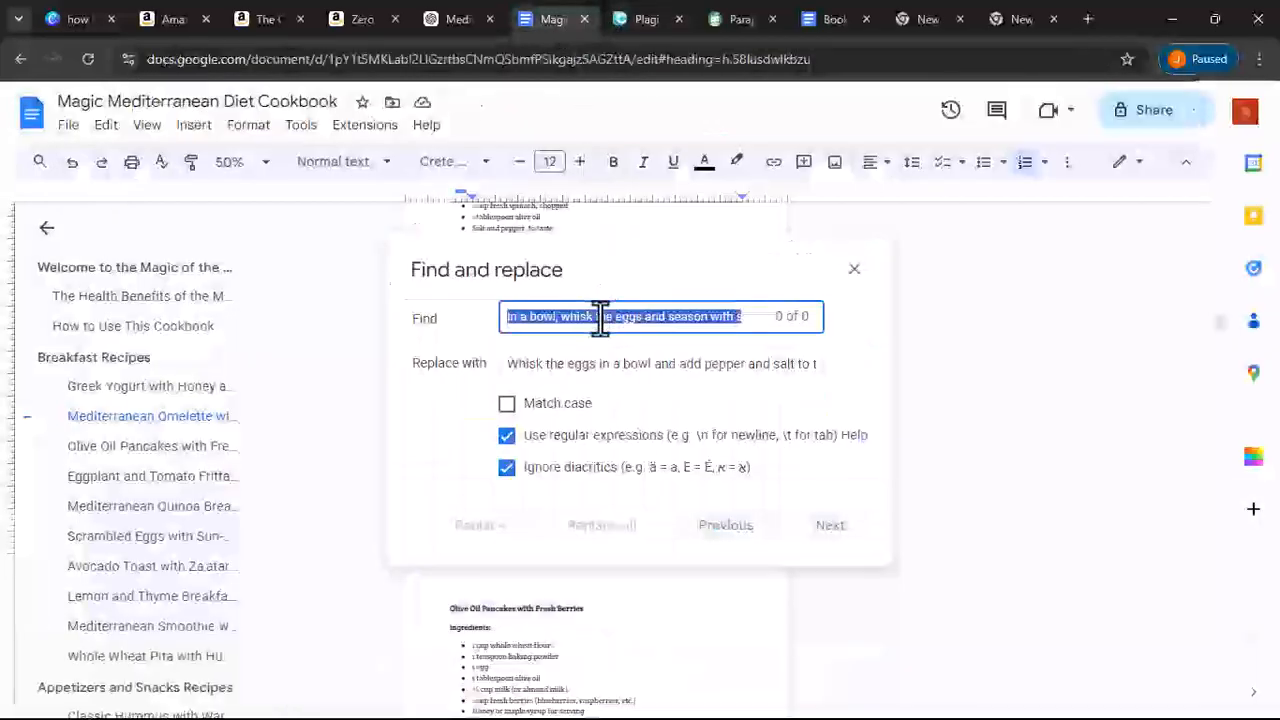
pyautogui.rightClick(600, 318)
pyautogui.click(681, 434)
# - Paraphrase the flour sentence in QuillBot and copy the full rewritten text
pyautogui.click(834, 19)
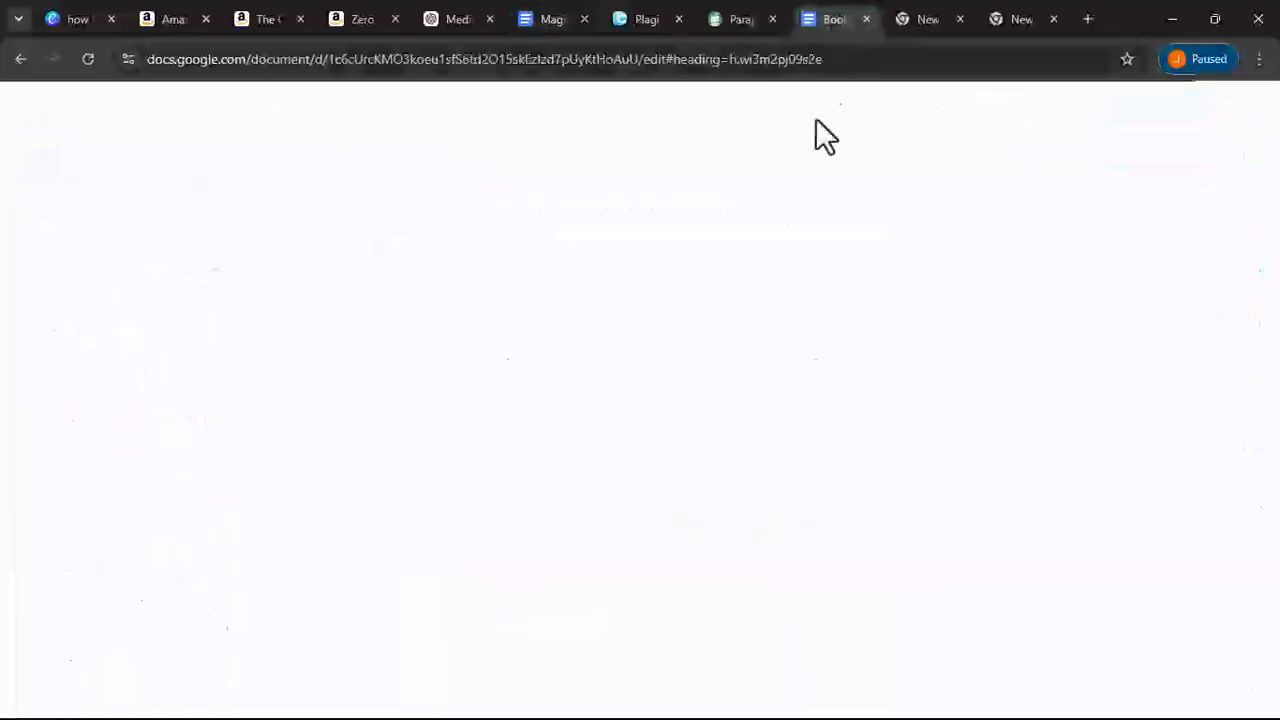
pyautogui.click(737, 22)
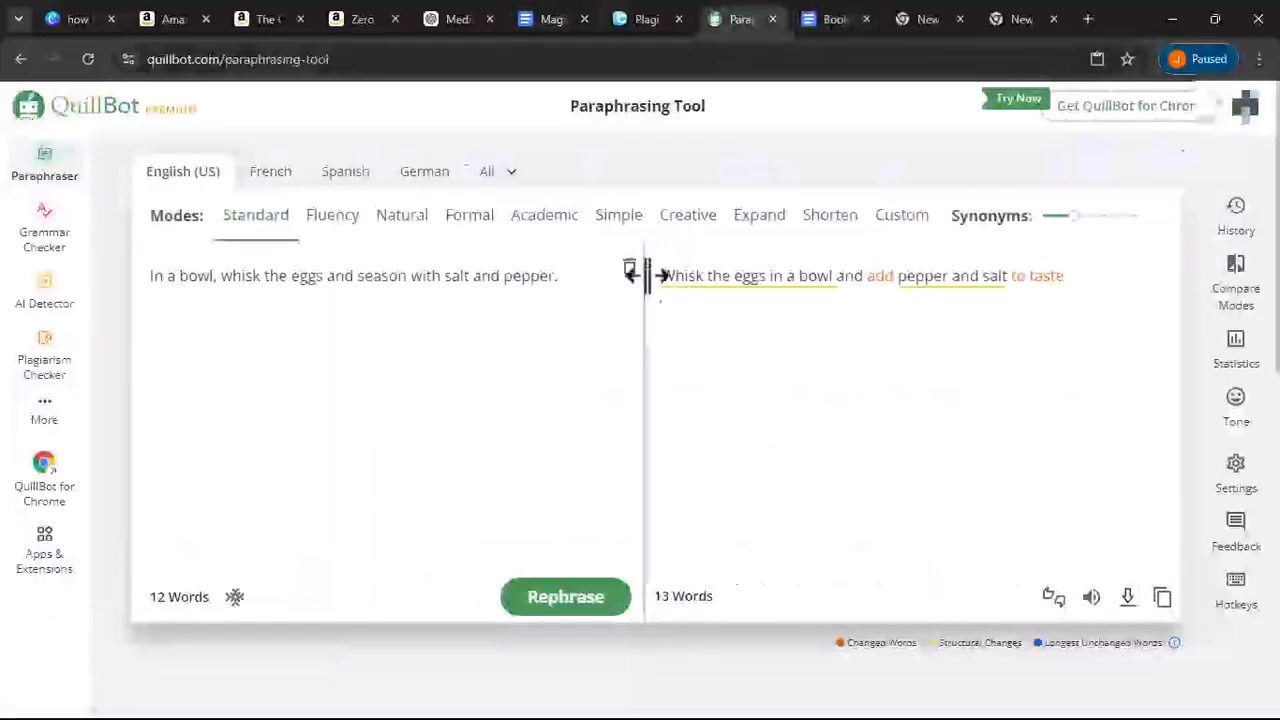
pyautogui.click(630, 270)
pyautogui.click(386, 457)
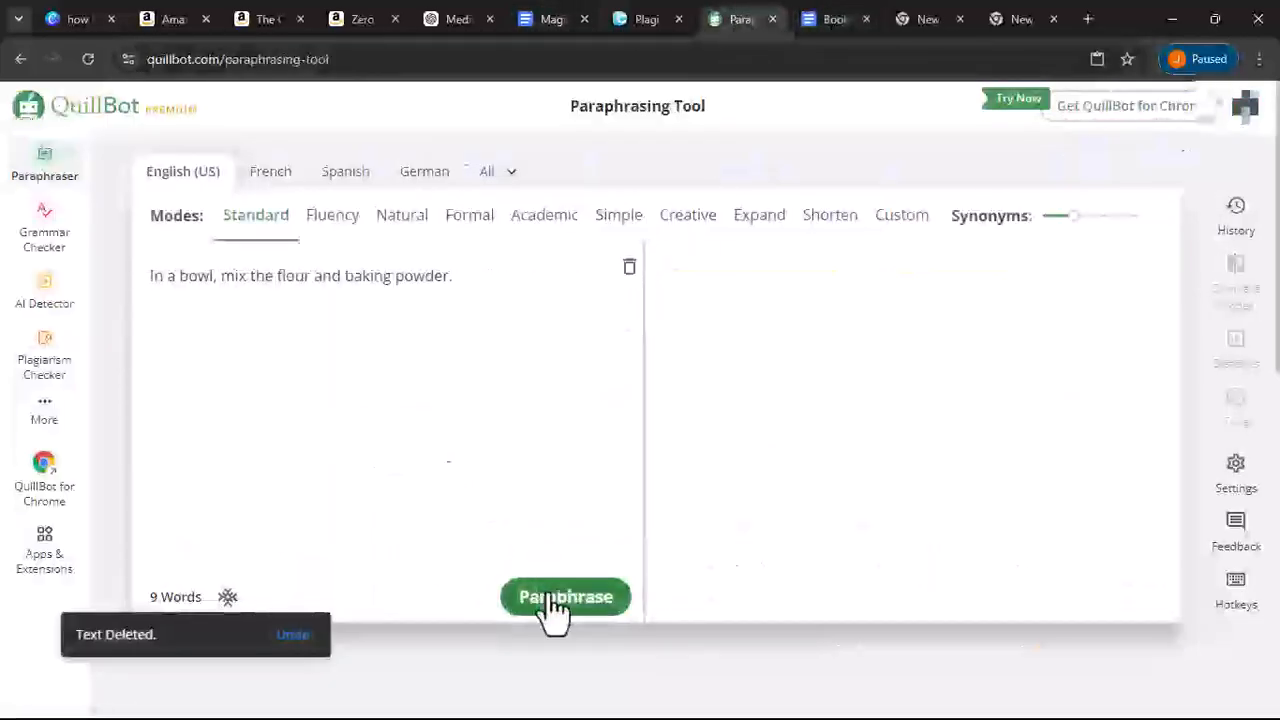
pyautogui.click(1163, 600)
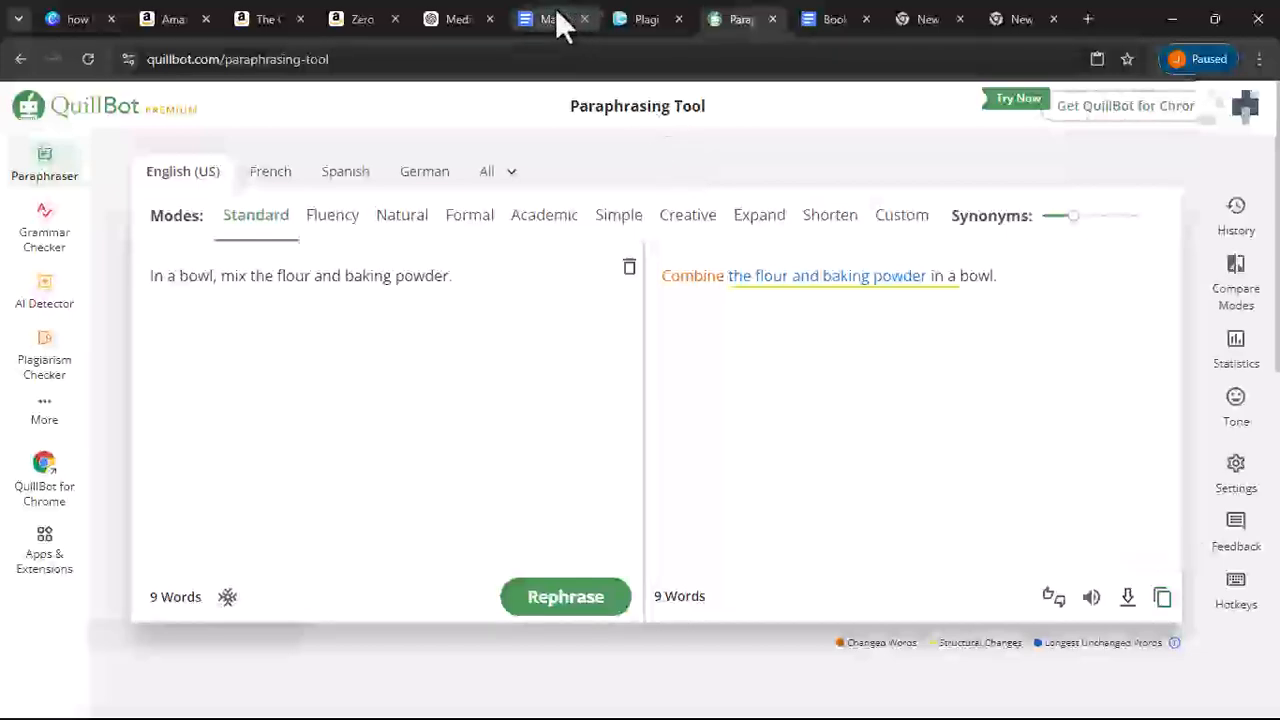
# - Replace the sentence with 'Combine the flour and baking powder in a bowl.' and close Find and replace
pyautogui.click(560, 19)
pyautogui.click(606, 363)
pyautogui.hotkey('ctrl', 'a')
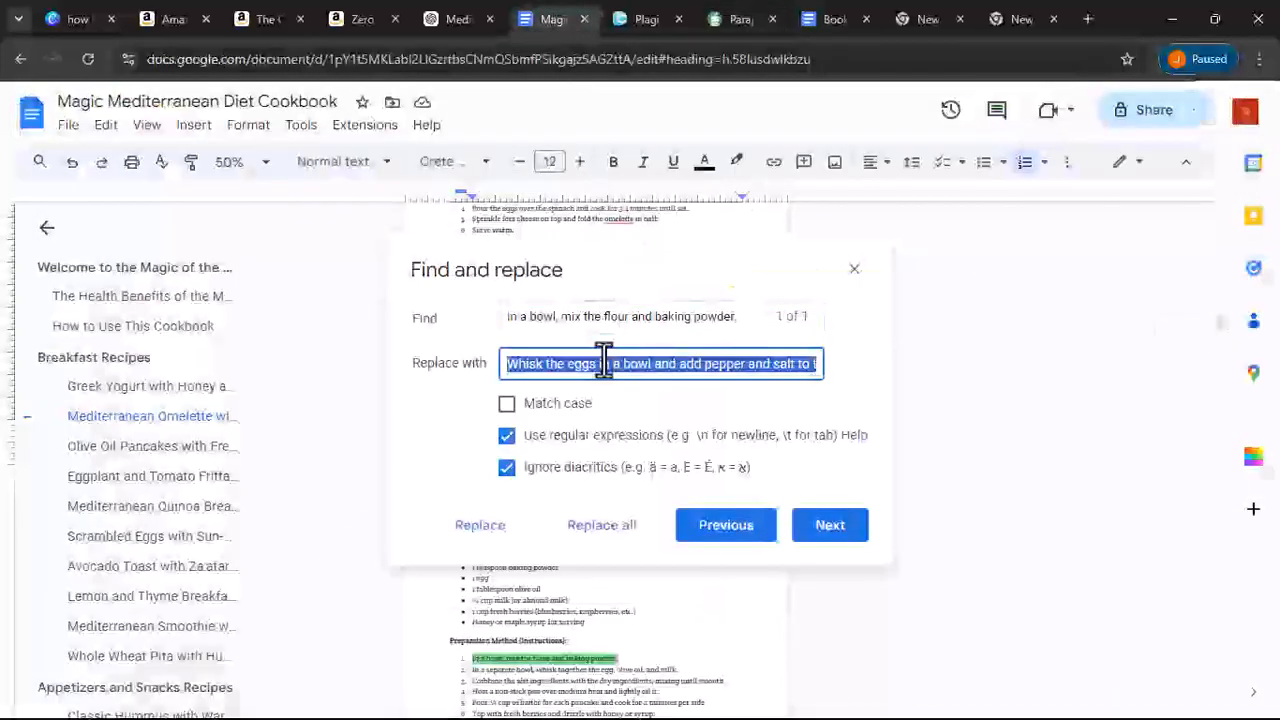
pyautogui.rightClick(606, 363)
pyautogui.click(671, 474)
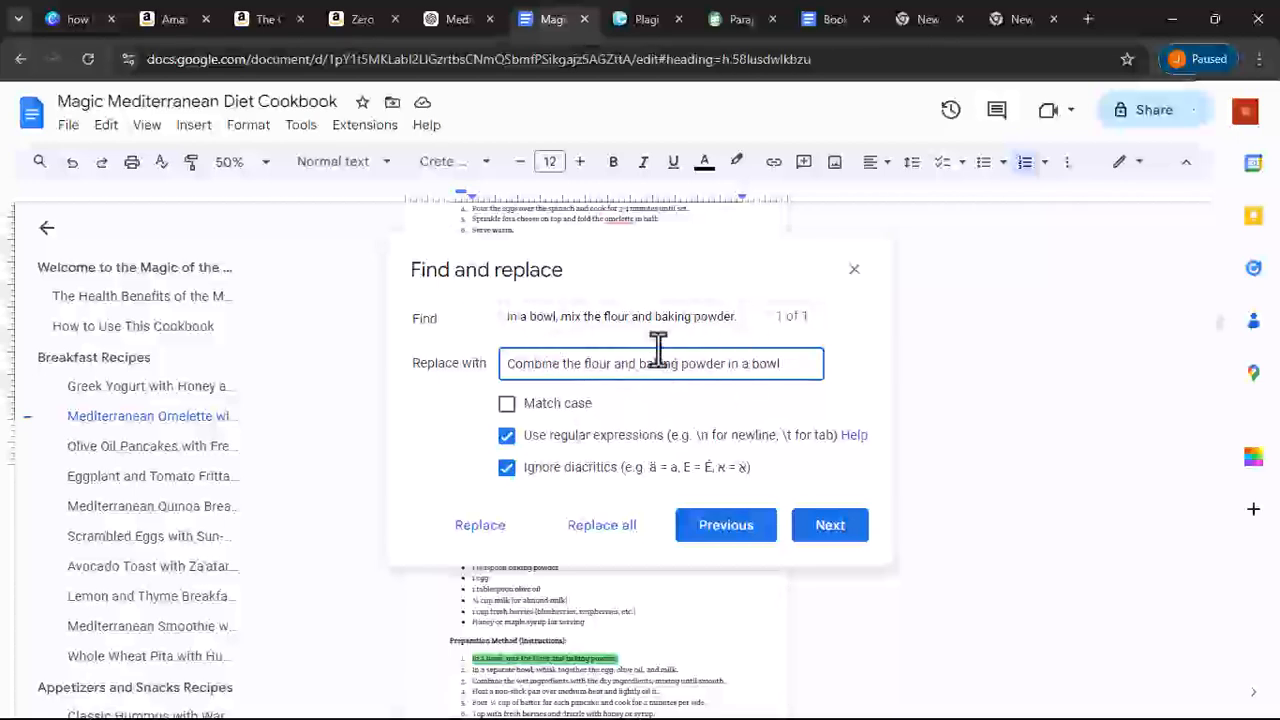
pyautogui.click(586, 532)
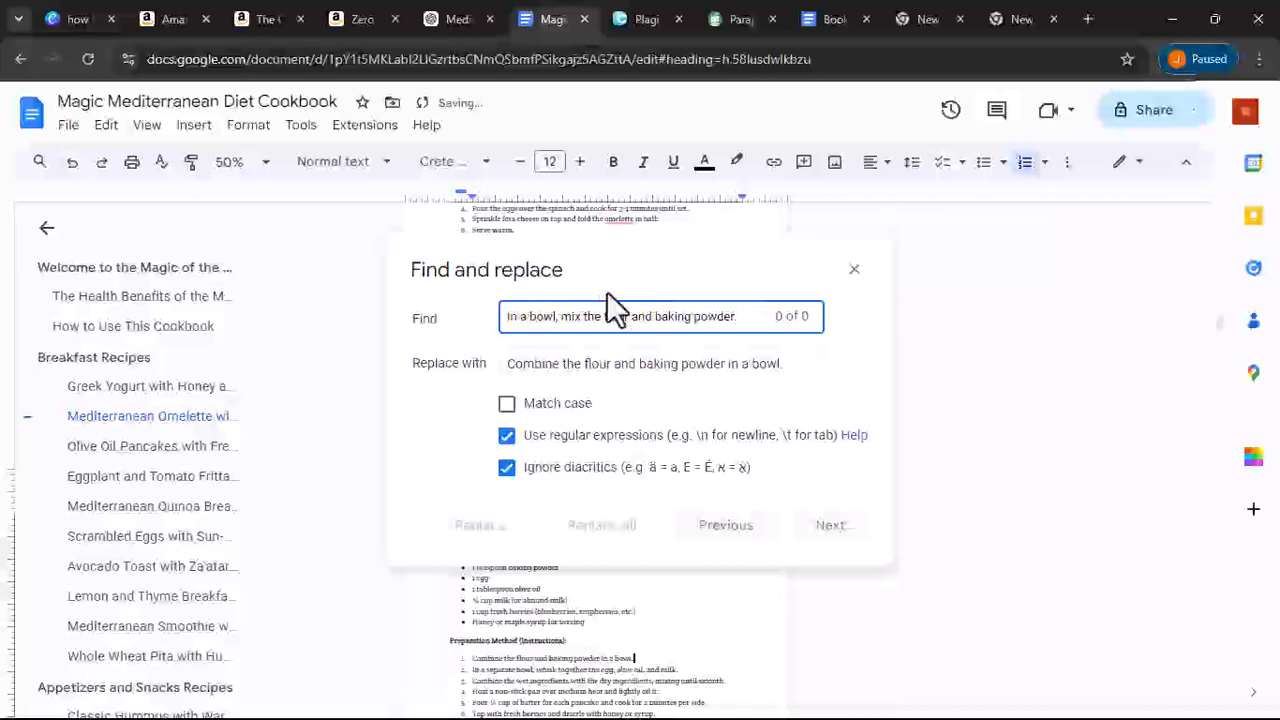
pyautogui.click(855, 272)
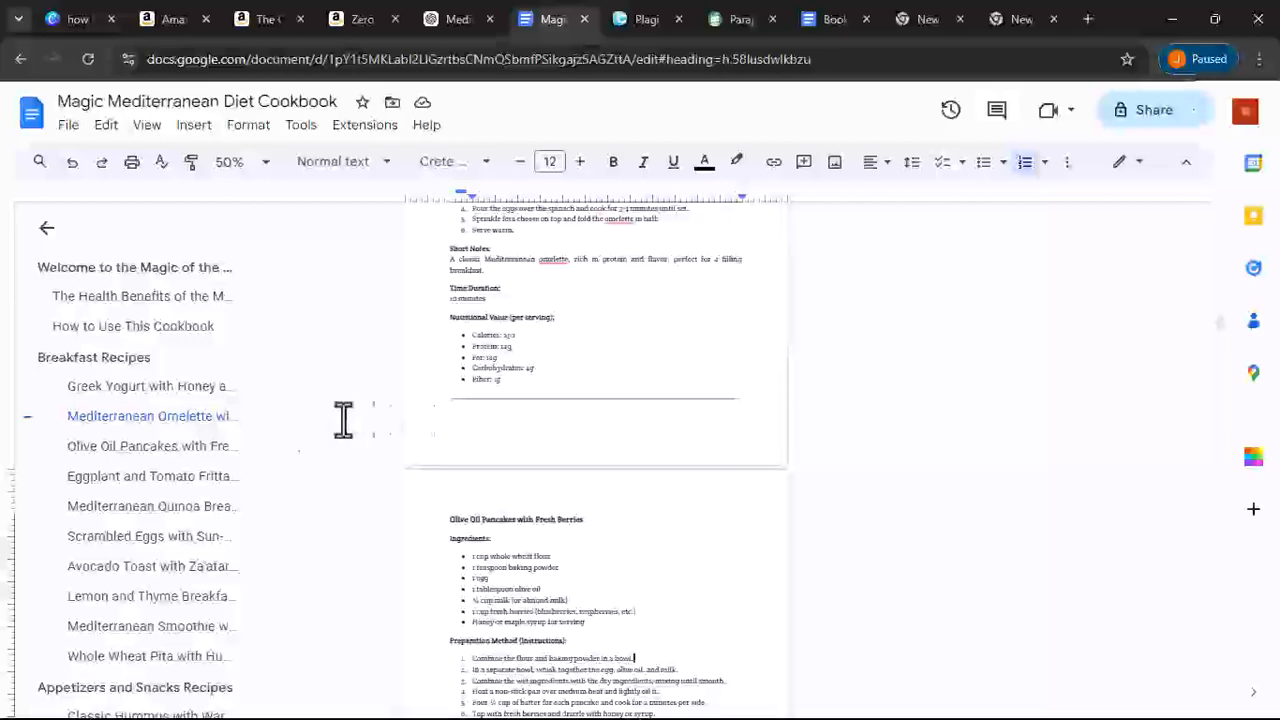
# - Copy the first five recipe titles listed under Chapter 1: Breakfast Recipes
pyautogui.scroll(-7, 150, 405)
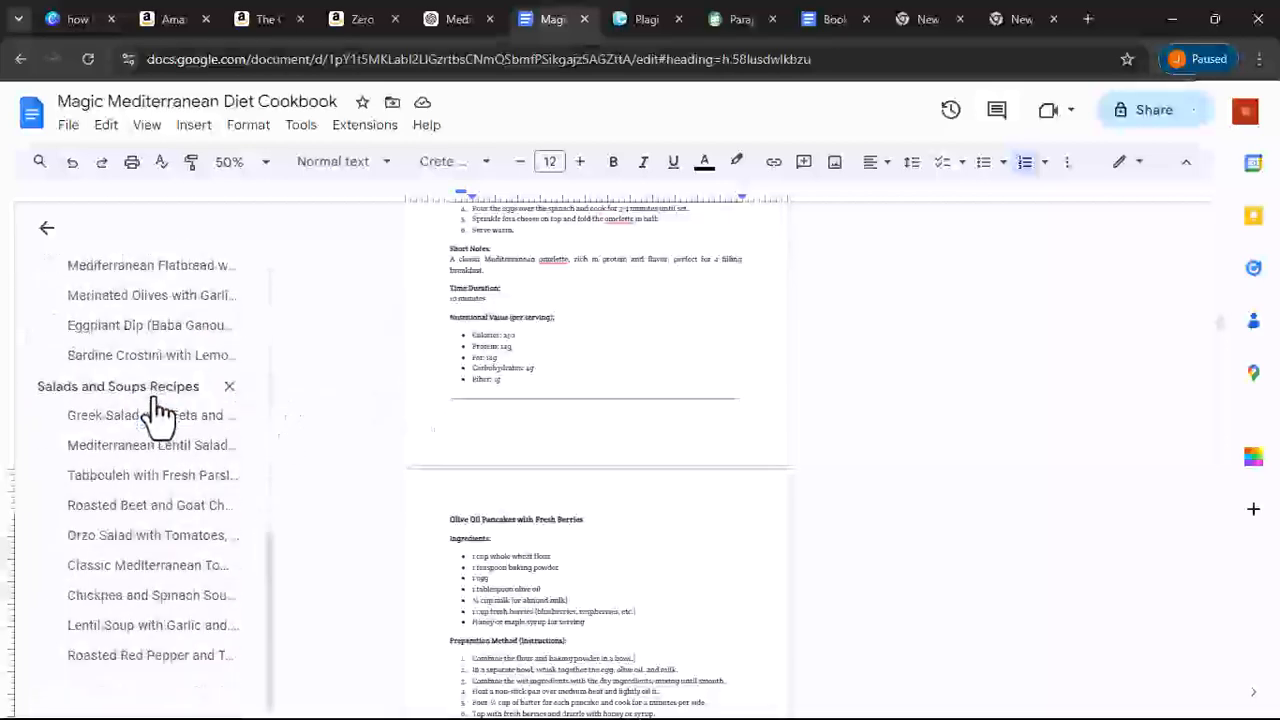
pyautogui.click(155, 658)
pyautogui.scroll(-10, 506, 450)
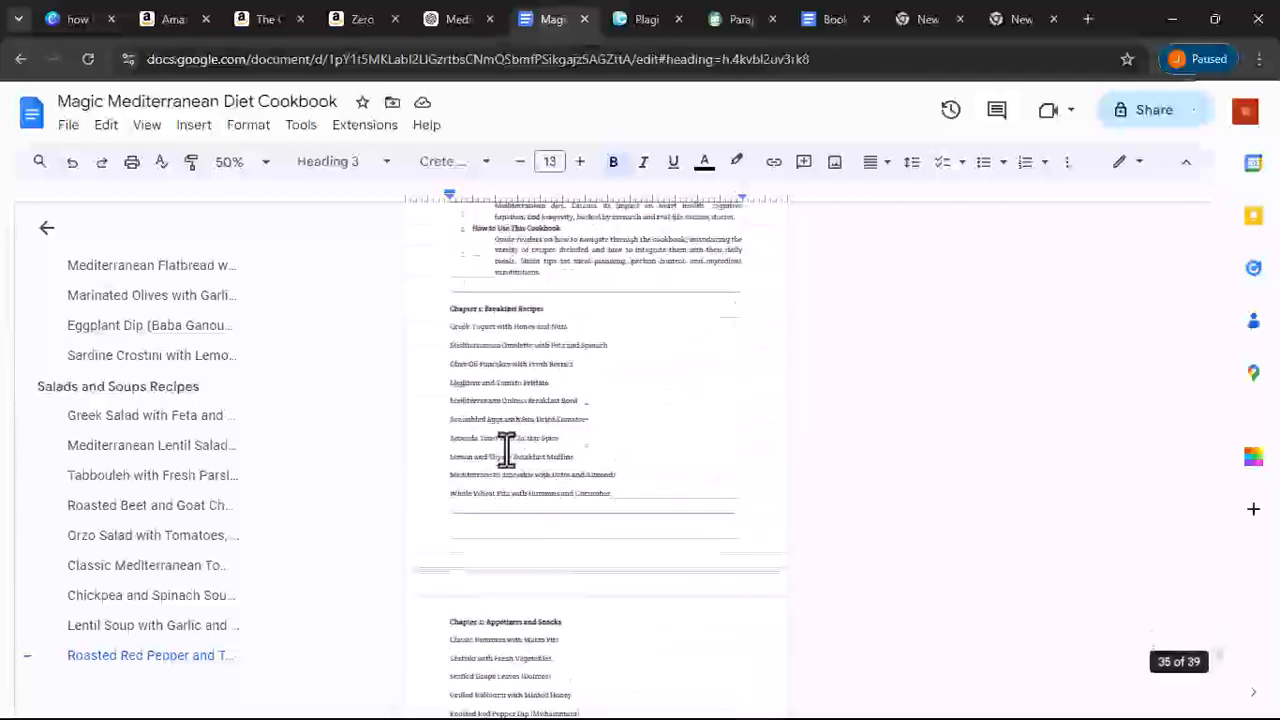
pyautogui.moveTo(437, 265); pyautogui.dragTo(607, 344)
pyautogui.rightClick(516, 280)
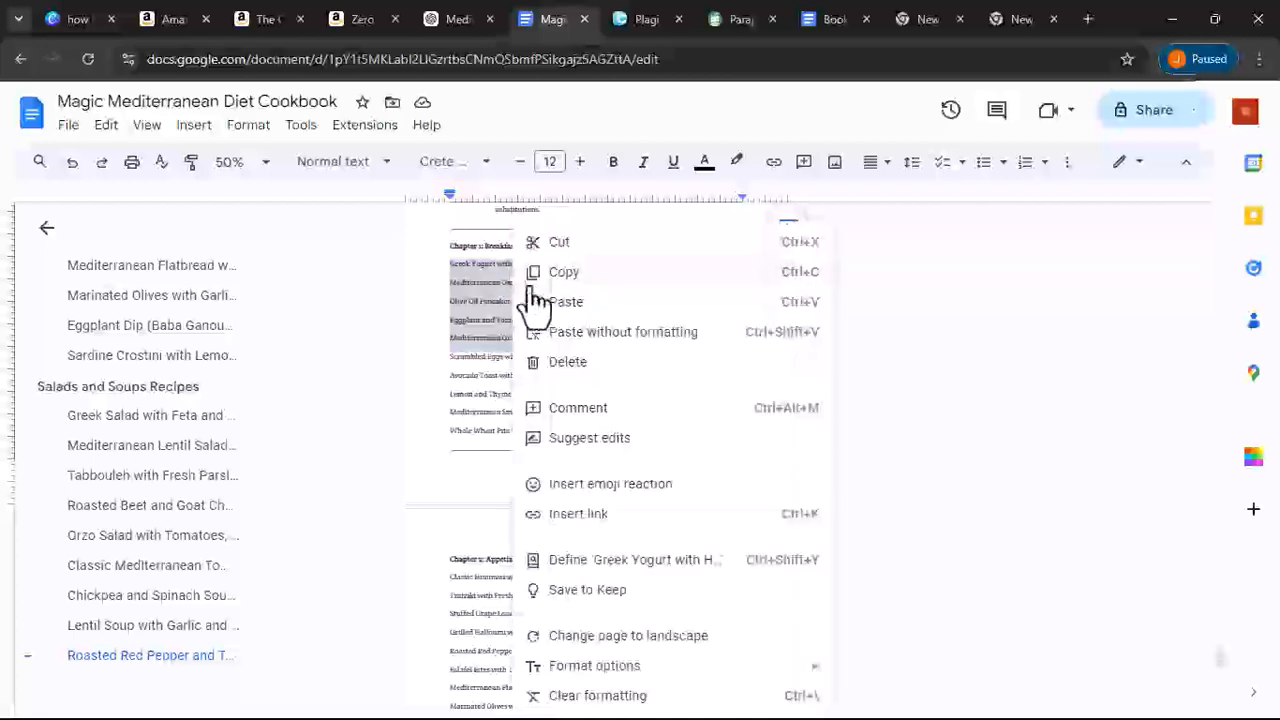
pyautogui.click(548, 272)
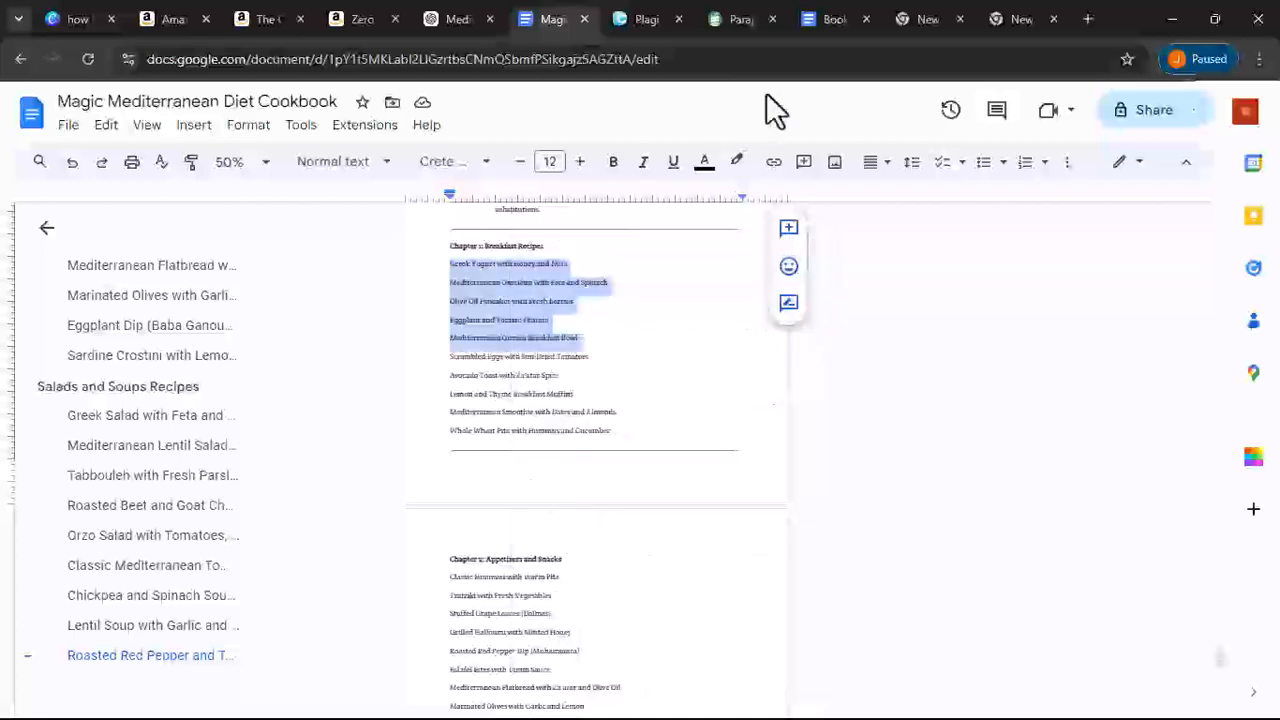
# - Open Gemini in a new tab by searching Google for 'gemini ai' and following the Gemini result
pyautogui.click(907, 20)
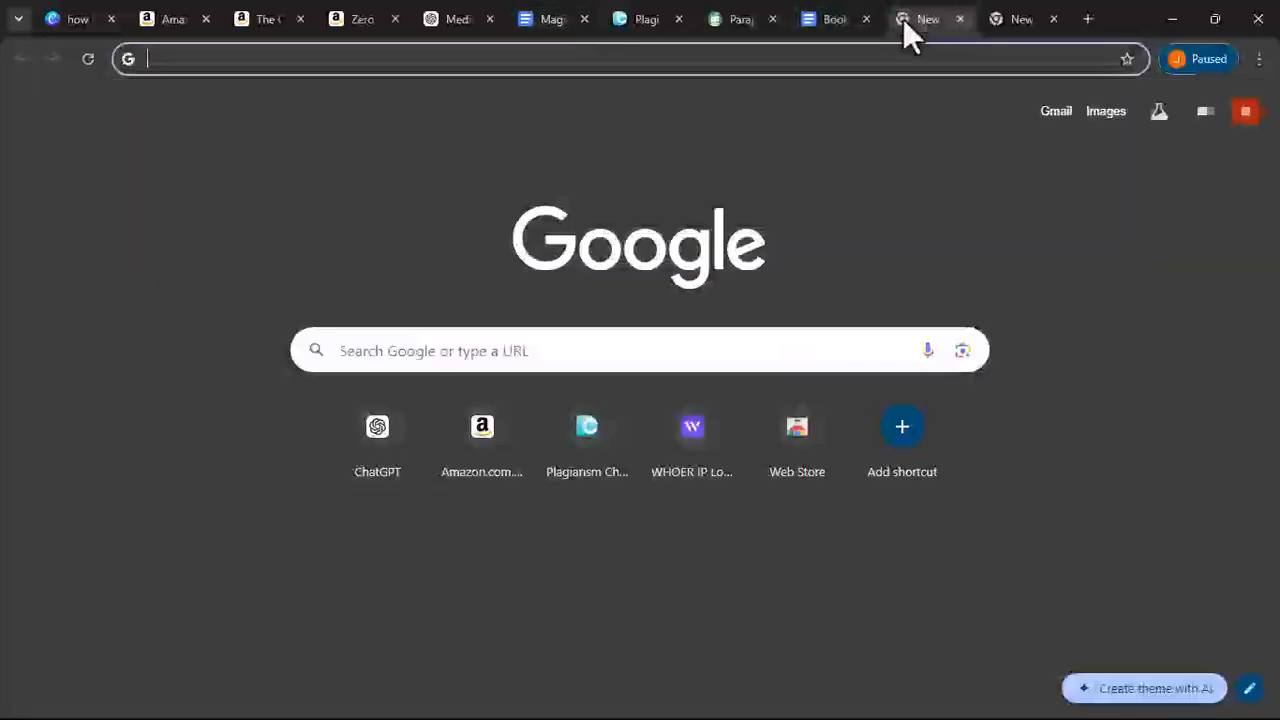
pyautogui.click(381, 60)
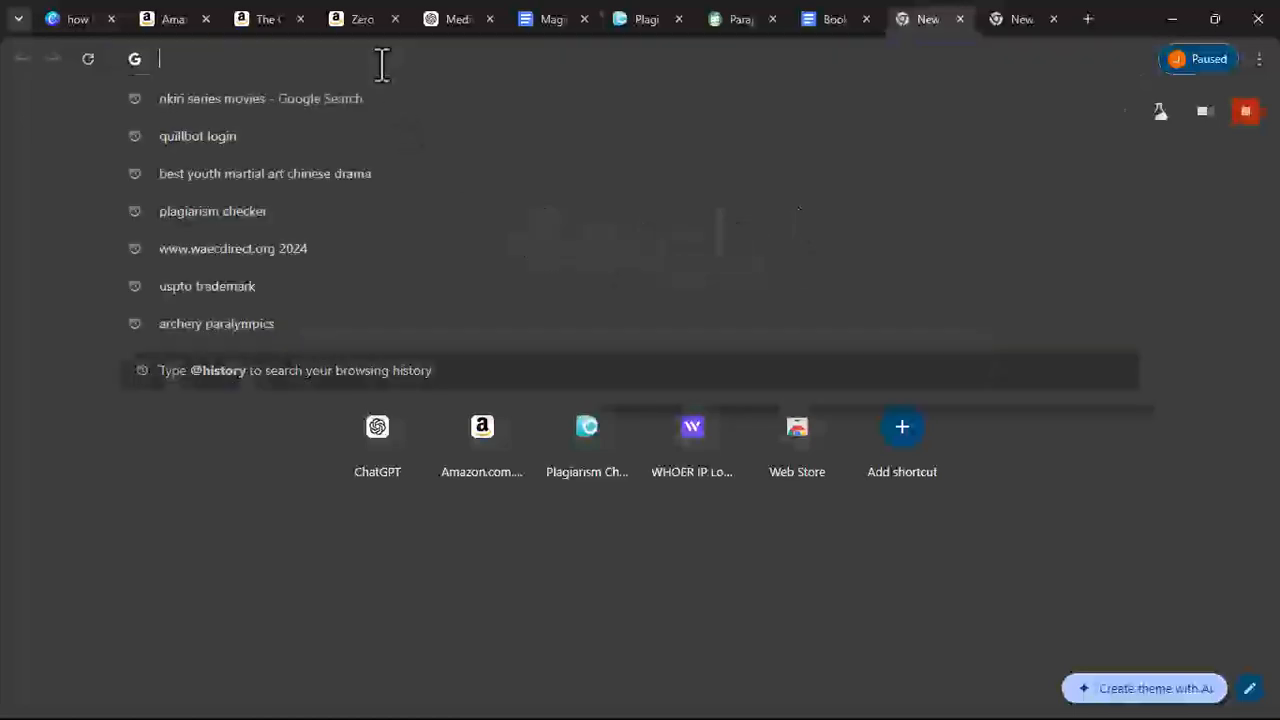
pyautogui.write('g')
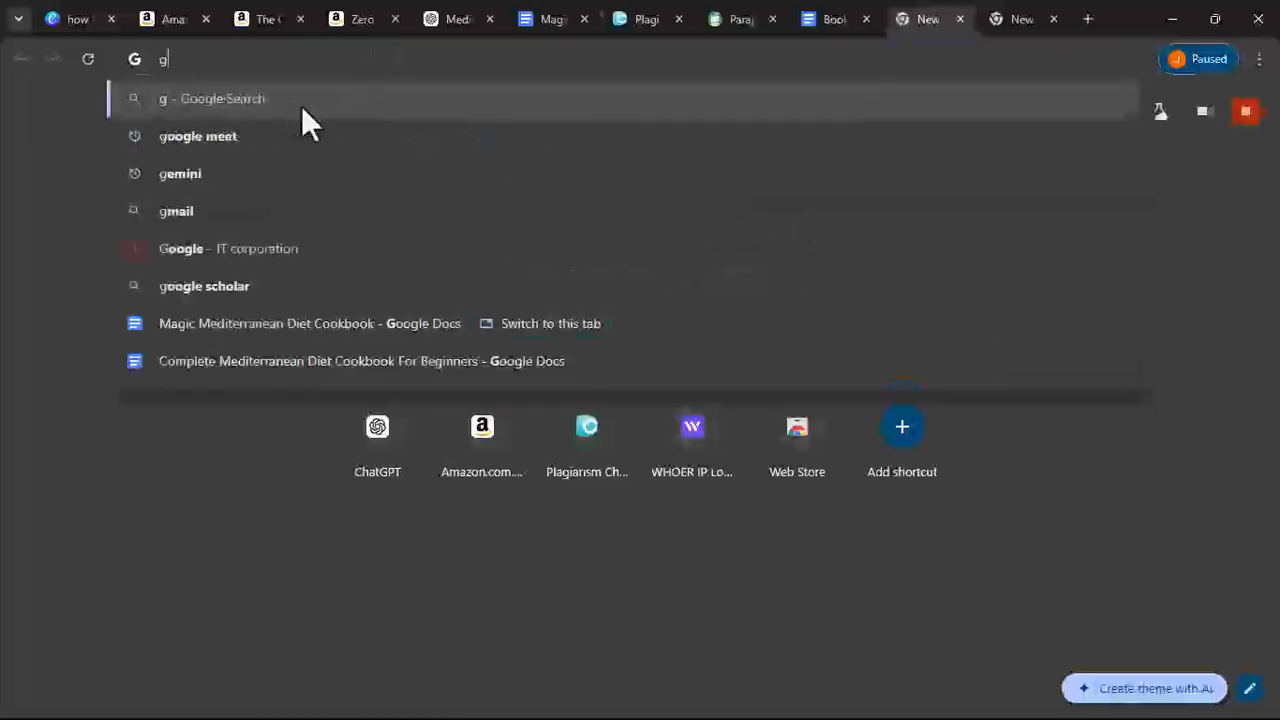
pyautogui.write('emi')
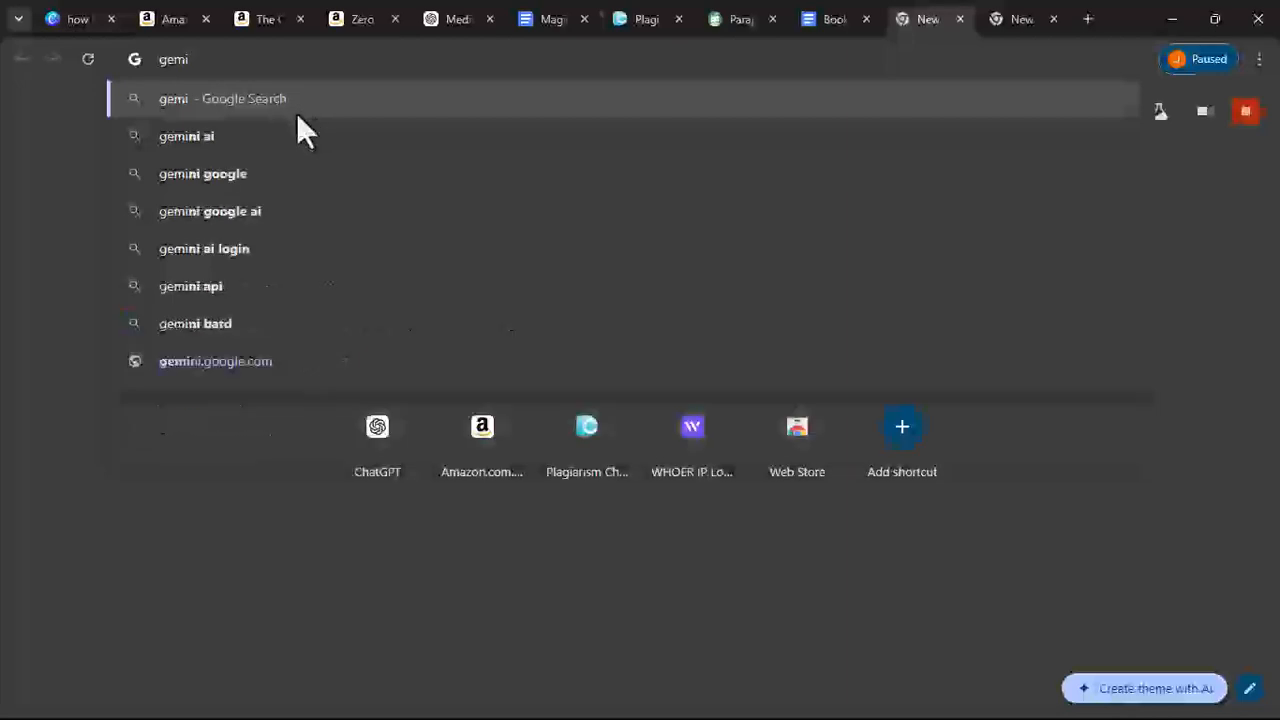
pyautogui.click(288, 140)
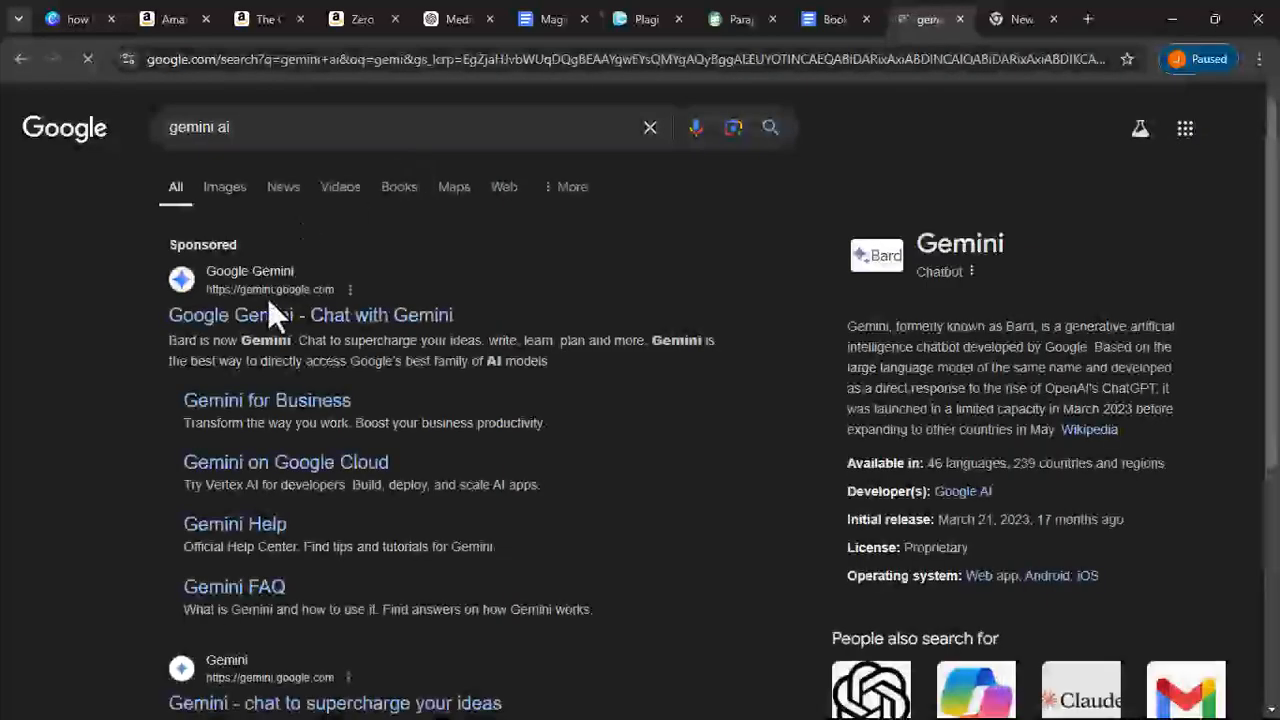
pyautogui.click(268, 328)
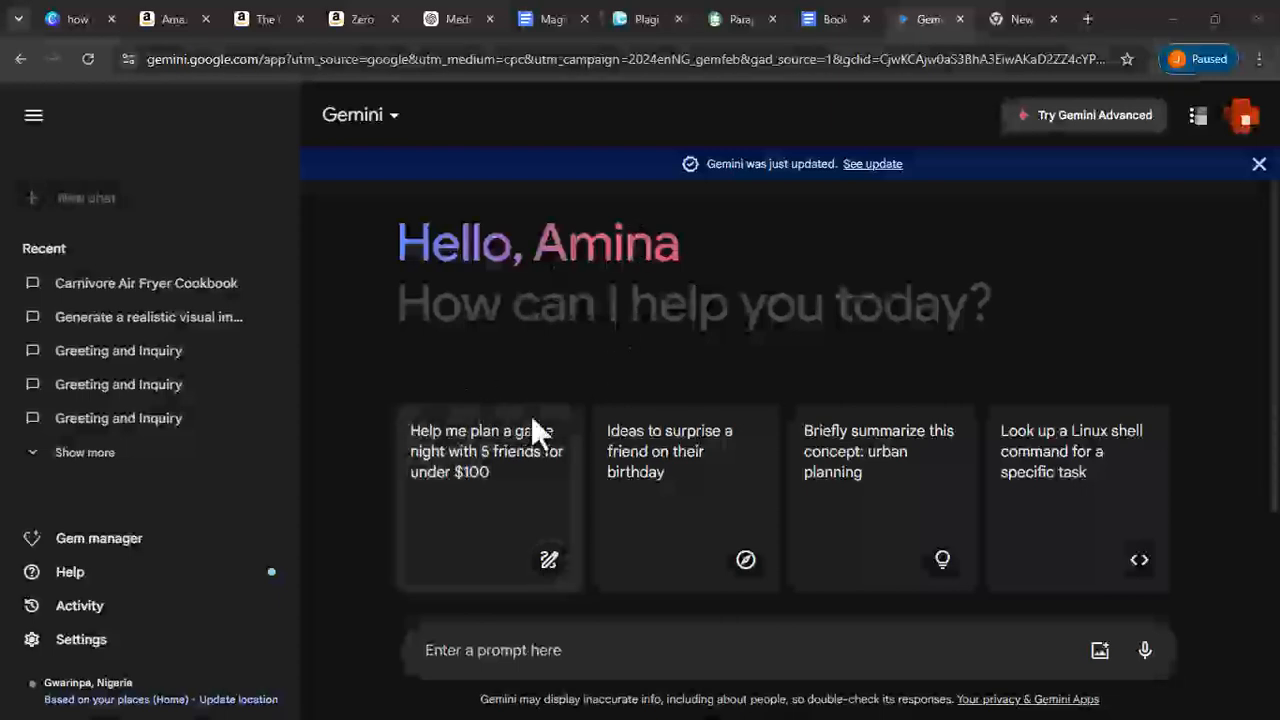
# - Paste the five copied breakfast recipe titles into Gemini's prompt box
pyautogui.click(584, 655)
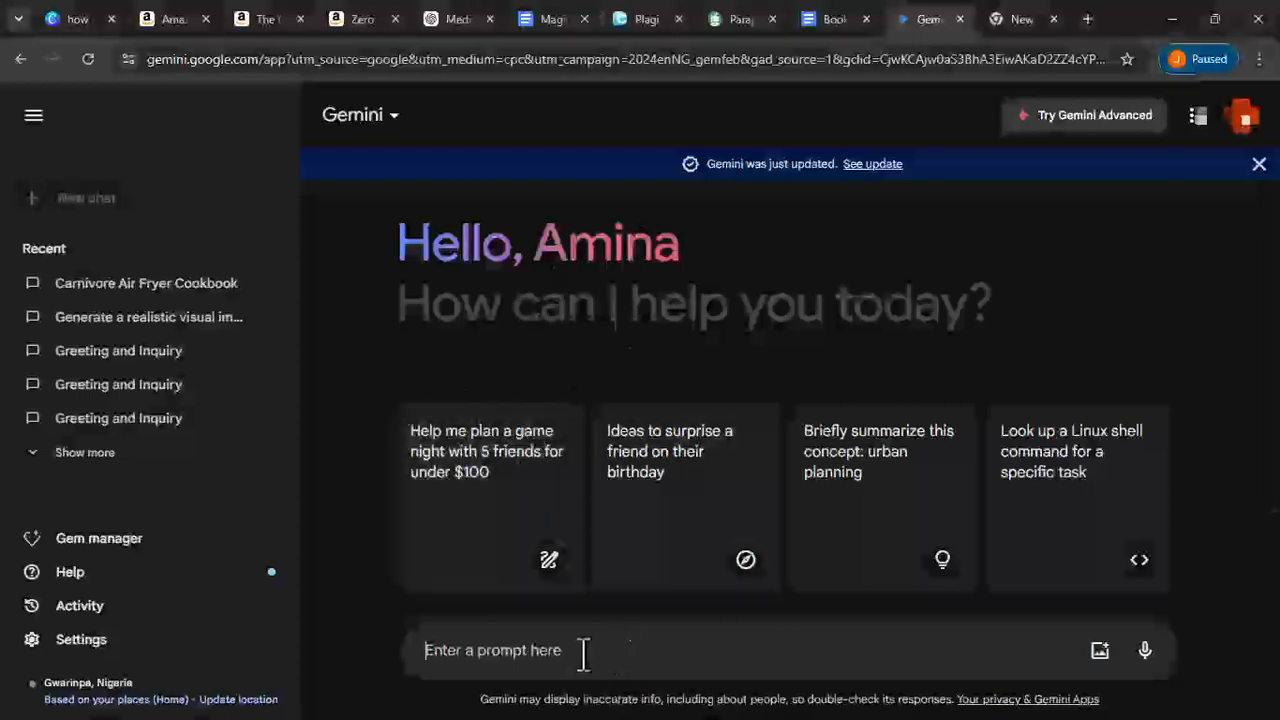
pyautogui.rightClick(584, 655)
pyautogui.click(648, 450)
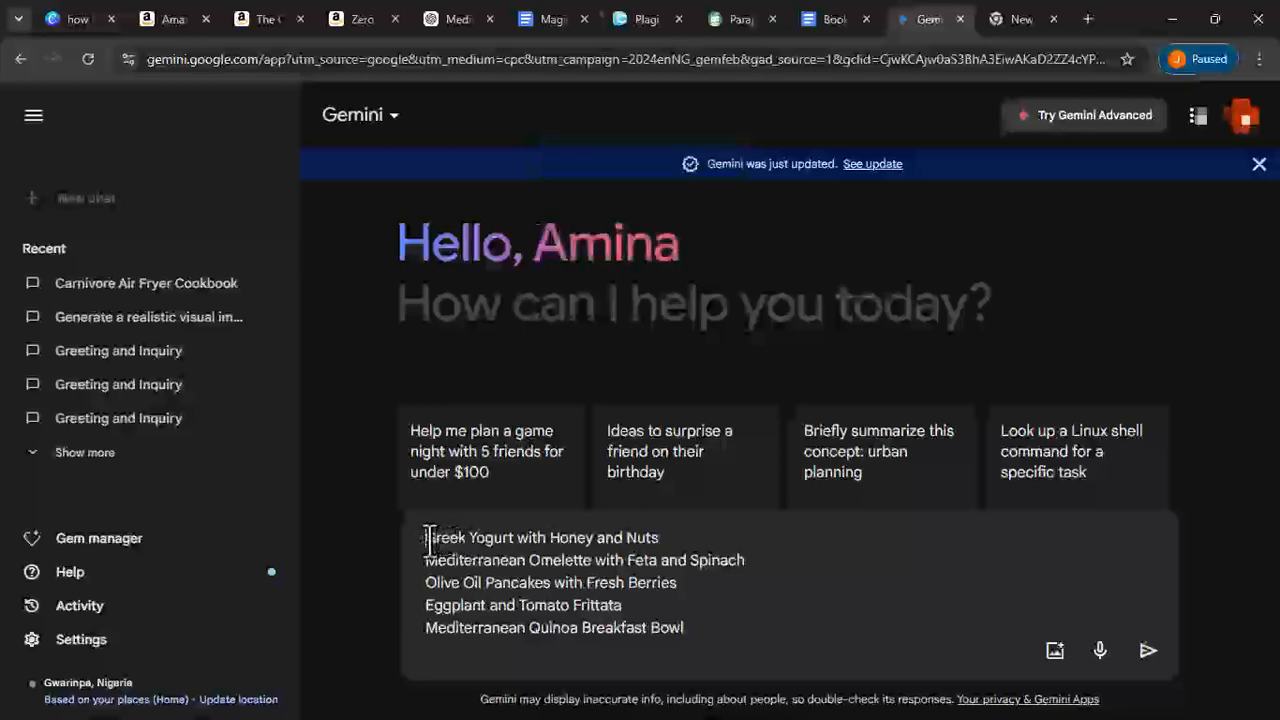
# - Prefix the titles with 'Generate images for this recipes:' and submit the prompt
pyautogui.write('Generat')
pyautogui.write('e ima')
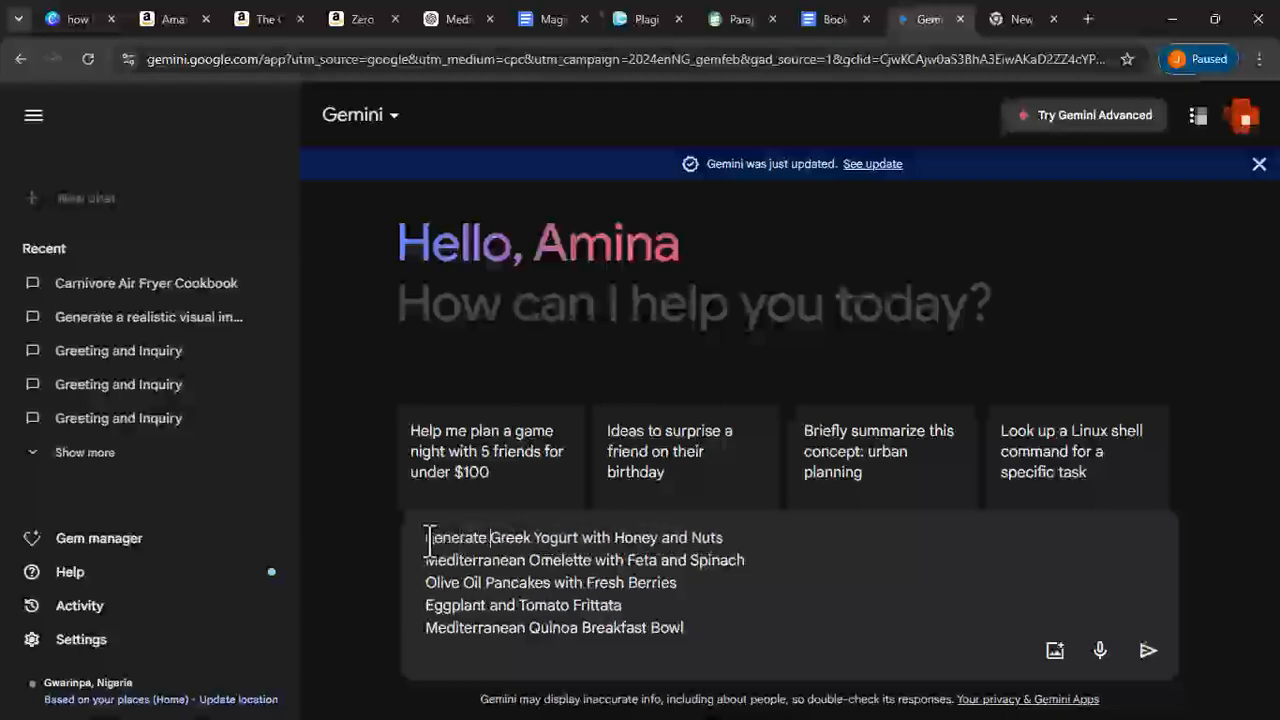
pyautogui.write('ges for t')
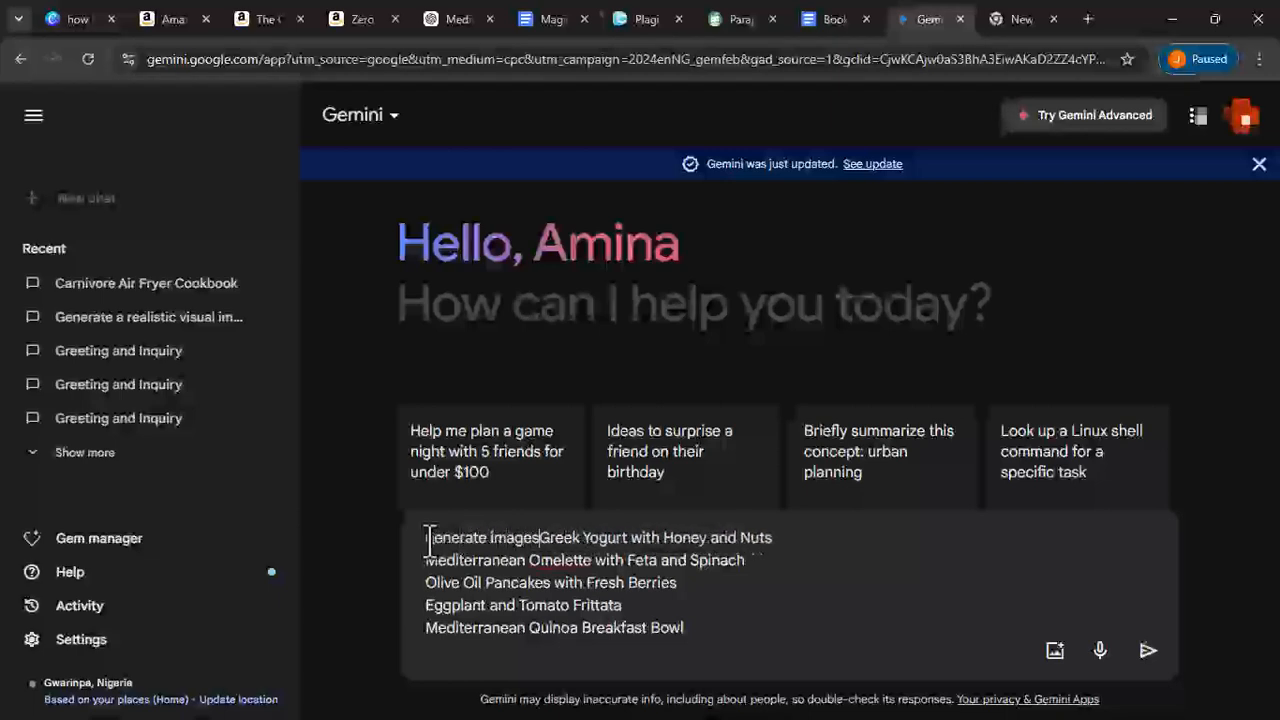
pyautogui.write('hid reco')
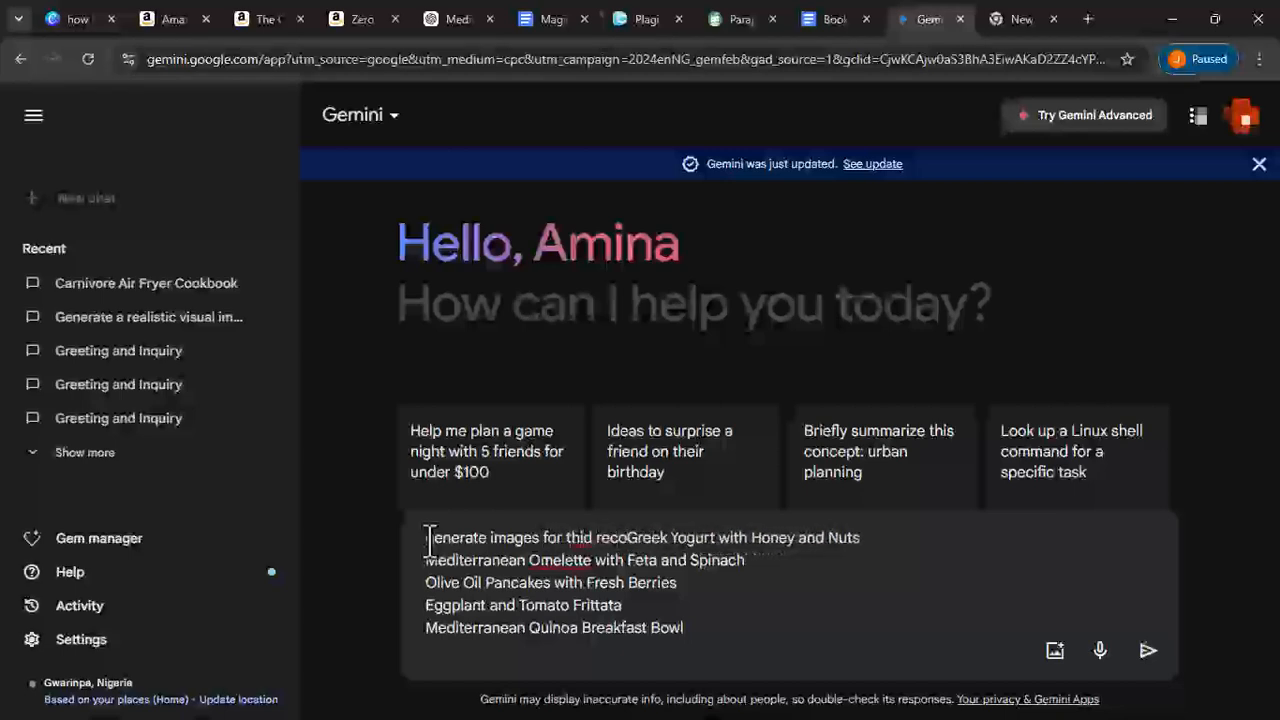
pyautogui.press('BackSpace')
pyautogui.press('BackSpace')
pyautogui.press('BackSpace')
pyautogui.press('BackSpace')
pyautogui.press('BackSpace')
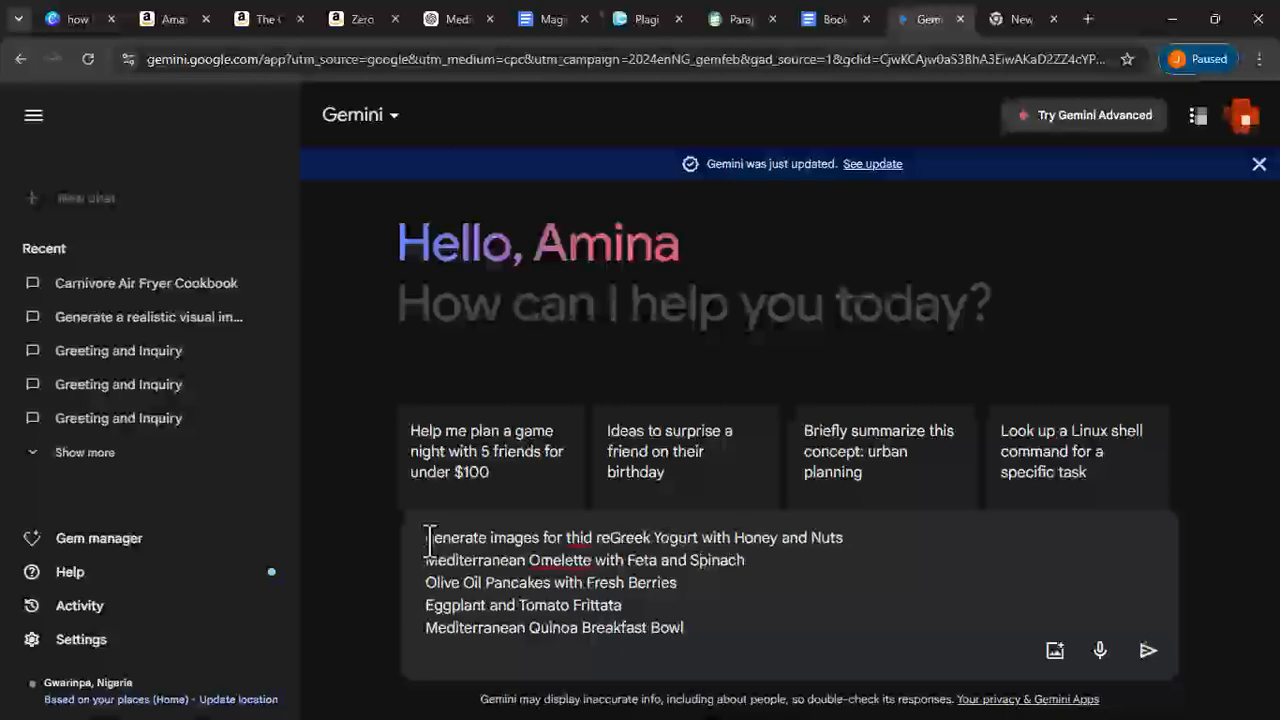
pyautogui.press('BackSpace')
pyautogui.write('s rec')
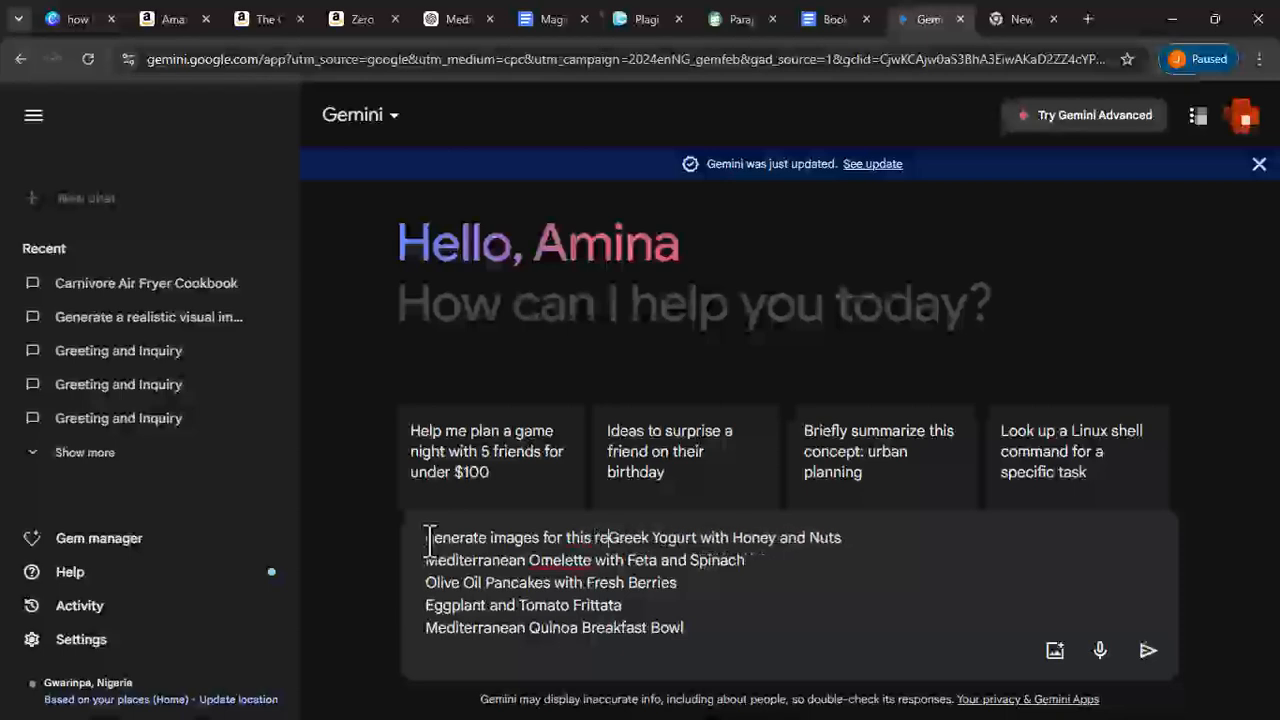
pyautogui.write('ipes')
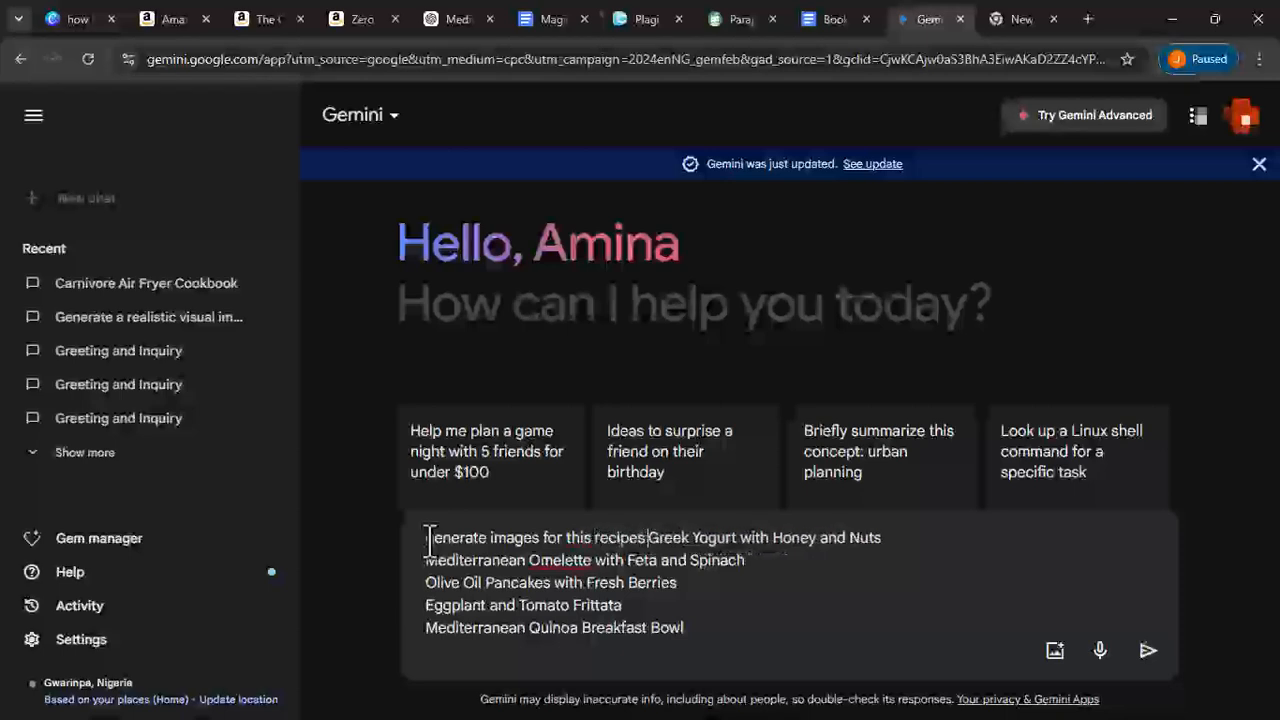
pyautogui.press('BackSpace')
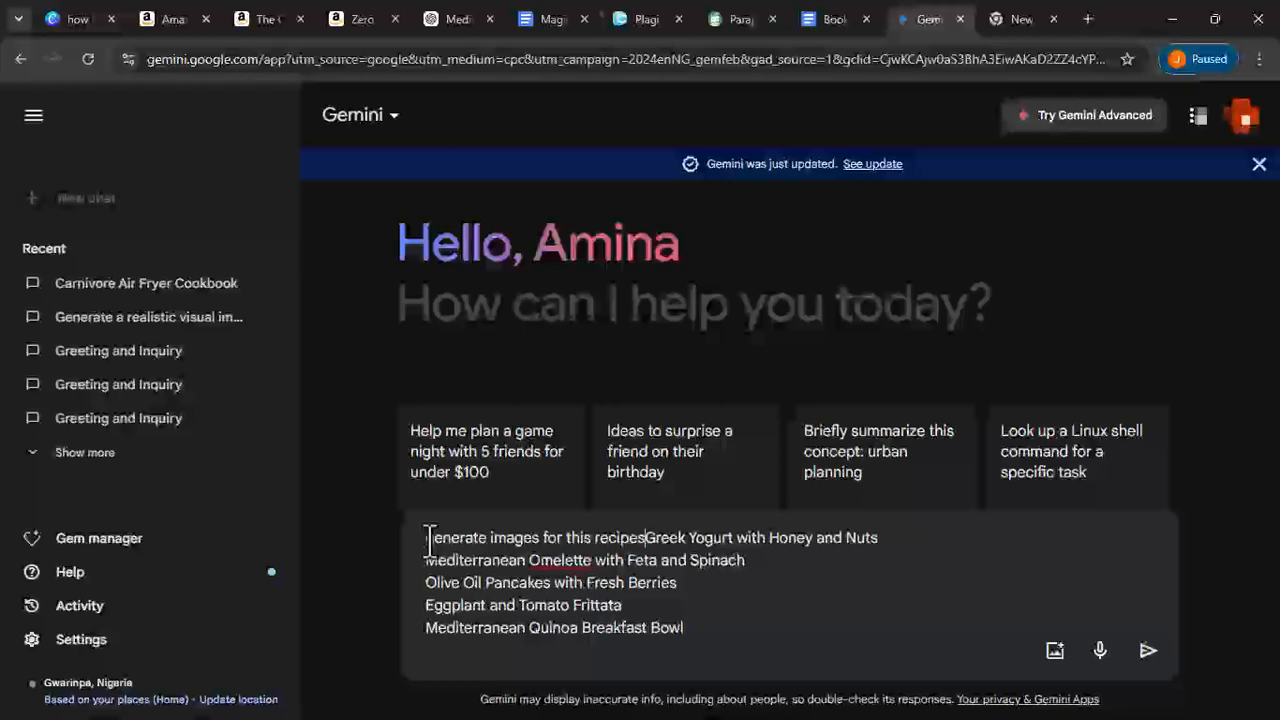
pyautogui.write(':')
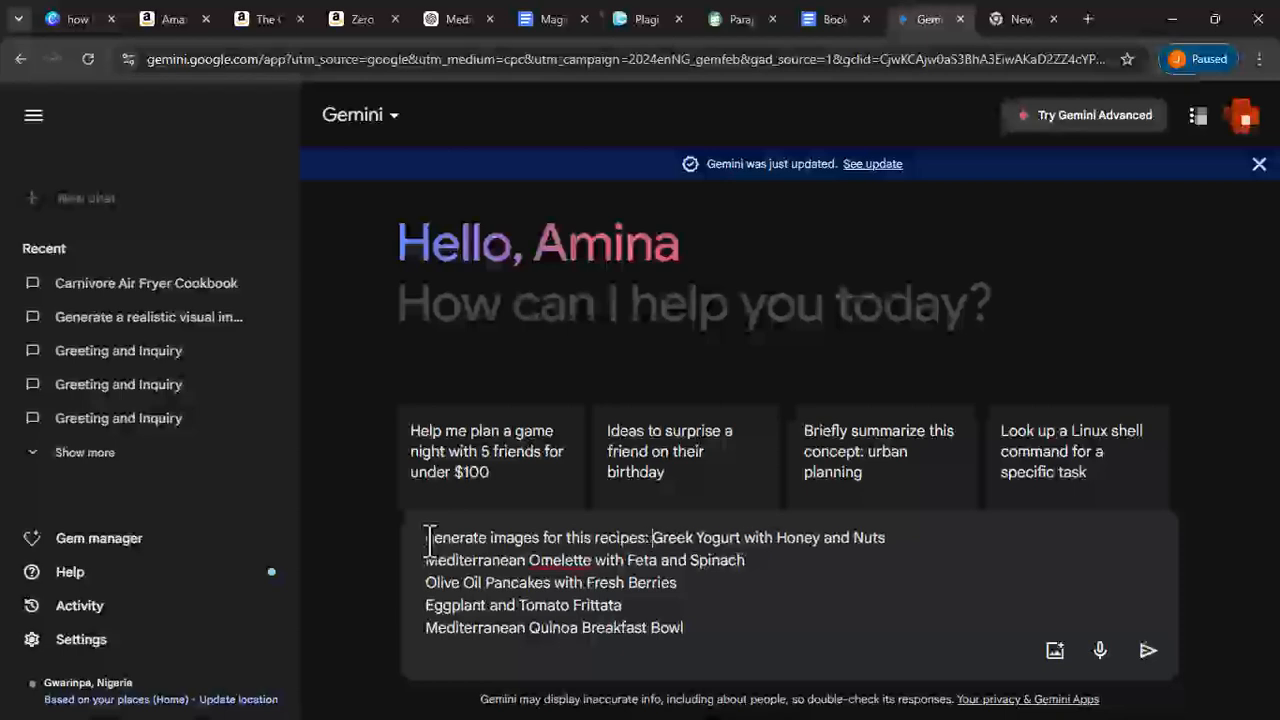
pyautogui.press('Return')
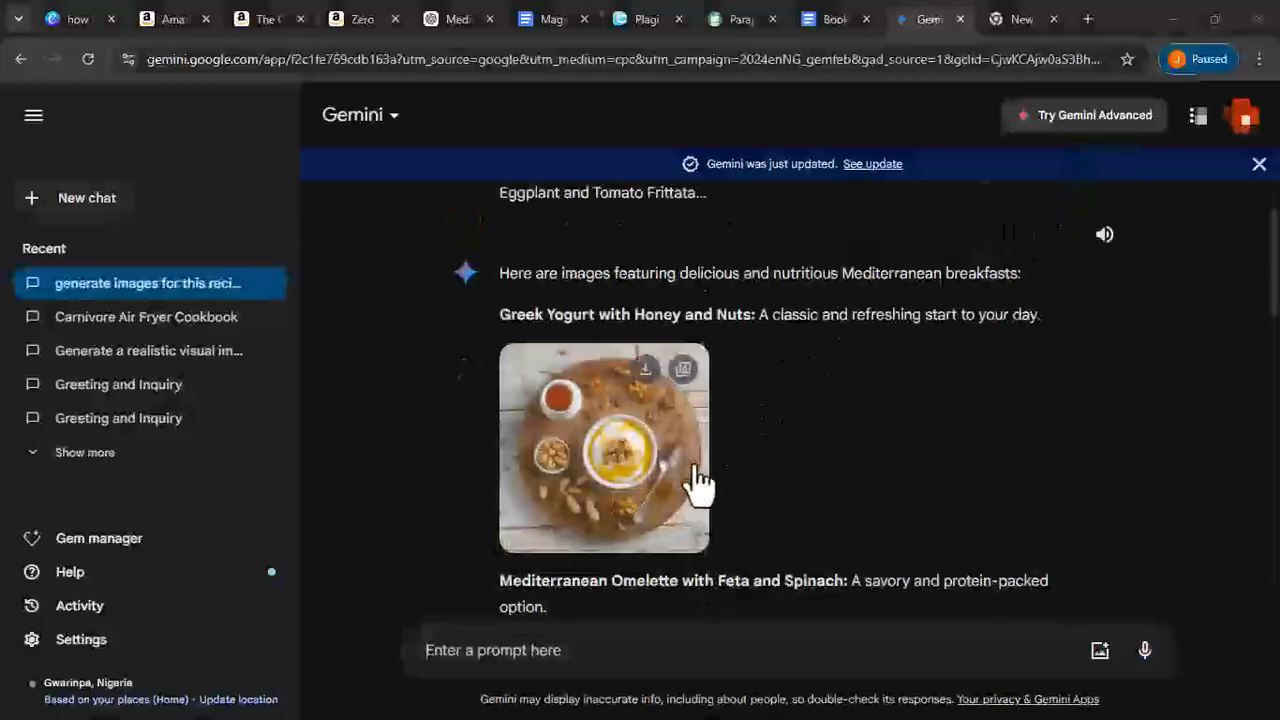
# - Download the generated image for Olive Oil Pancakes with Fresh Berries
pyautogui.scroll(-1, 700, 480)
pyautogui.scroll(-5, 698, 485)
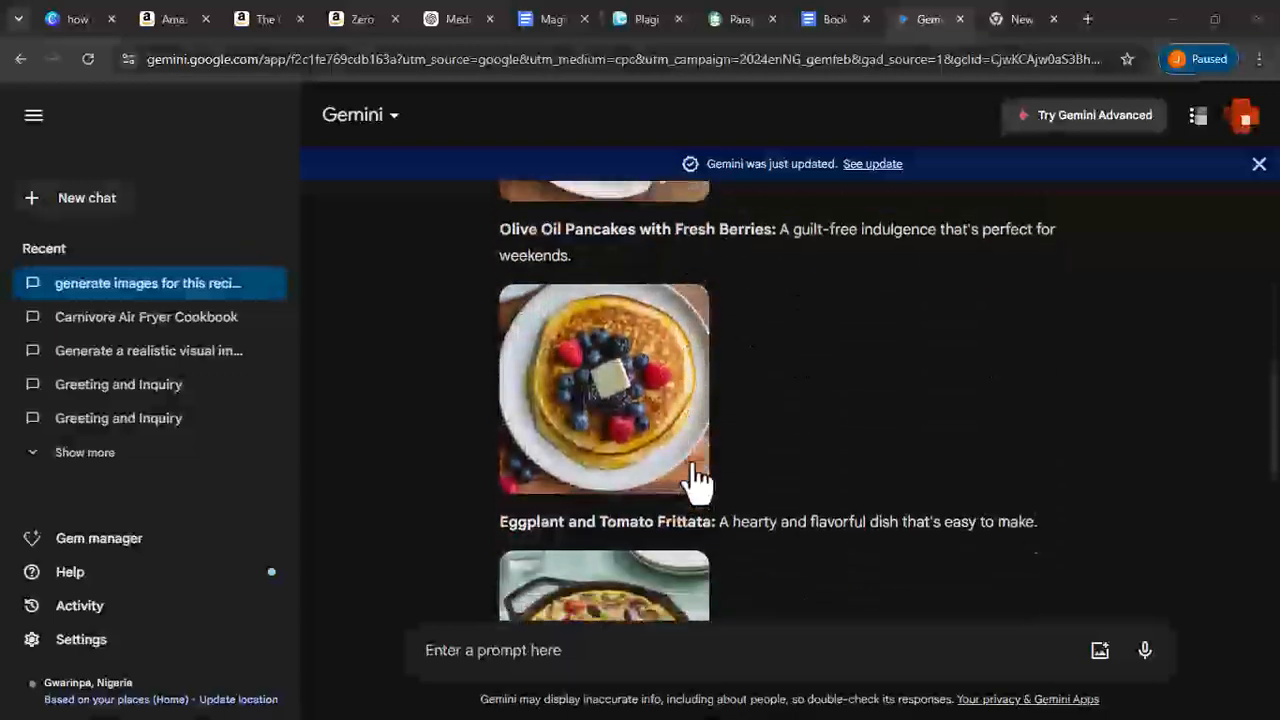
pyautogui.scroll(-2, 697, 480)
pyautogui.scroll(4, 694, 480)
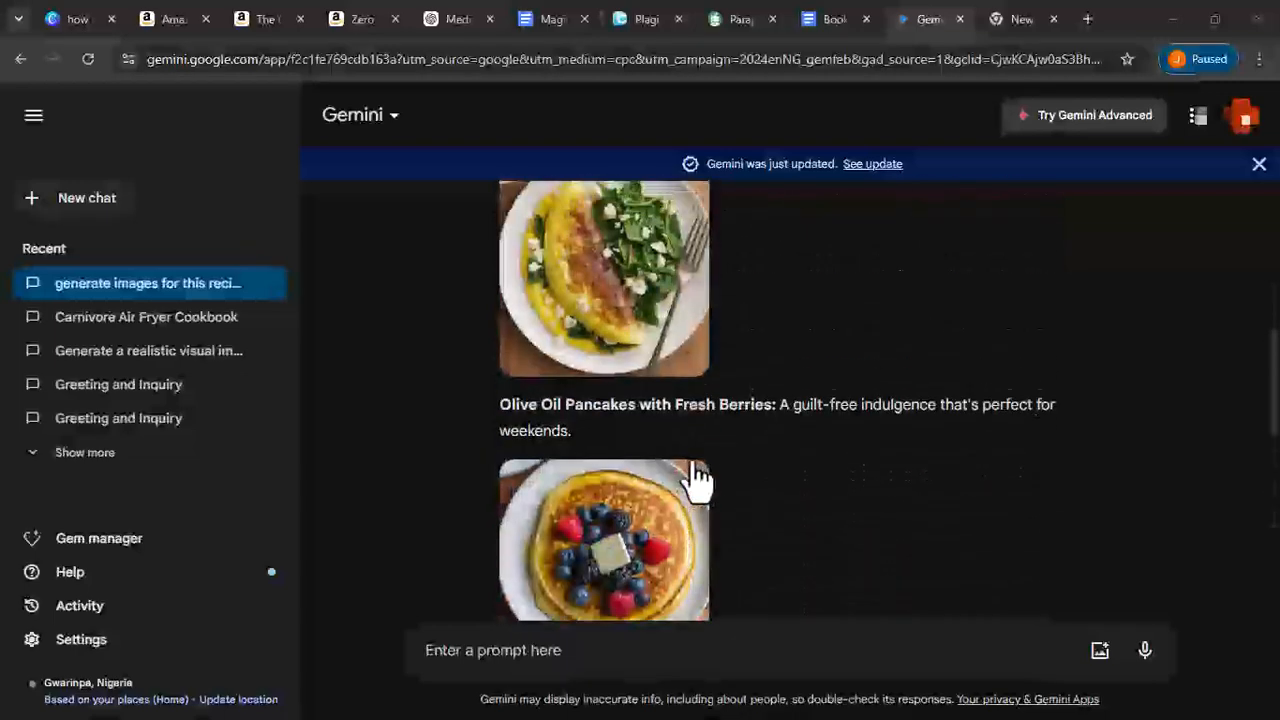
pyautogui.click(641, 500)
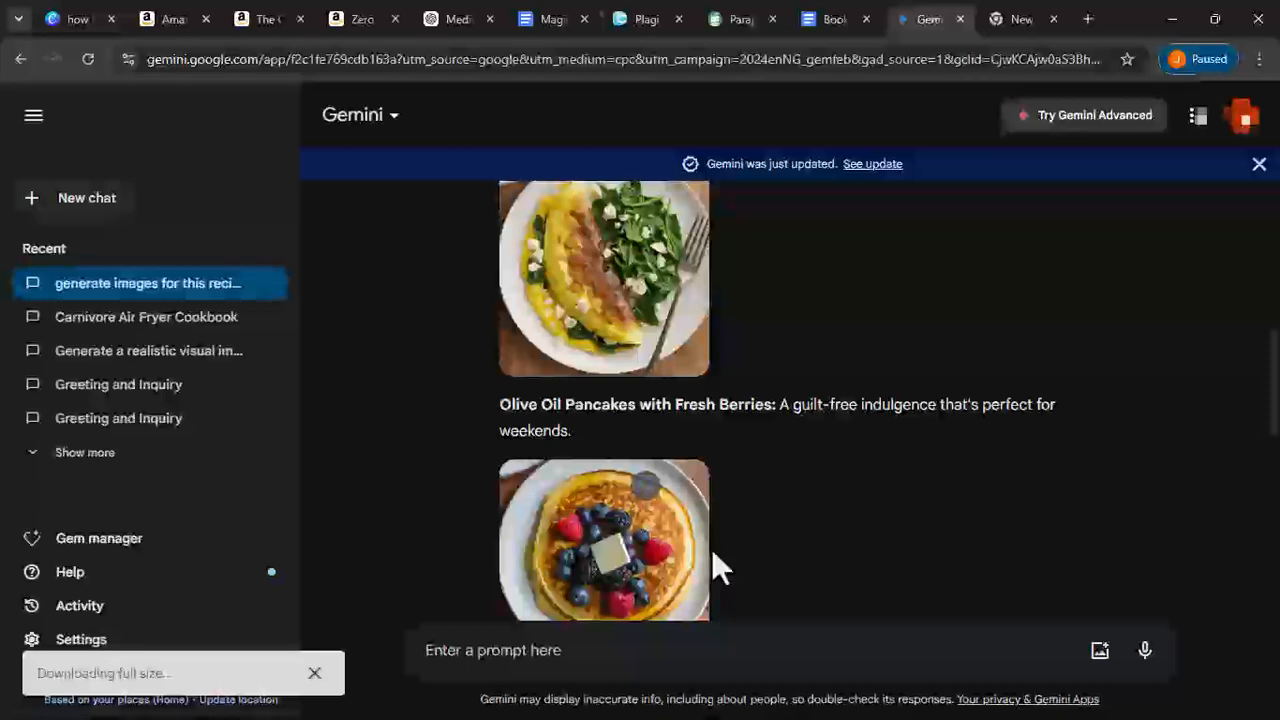
# - Open the pancake image's alternatives, preview the other version, and close the dialog
pyautogui.click(633, 541)
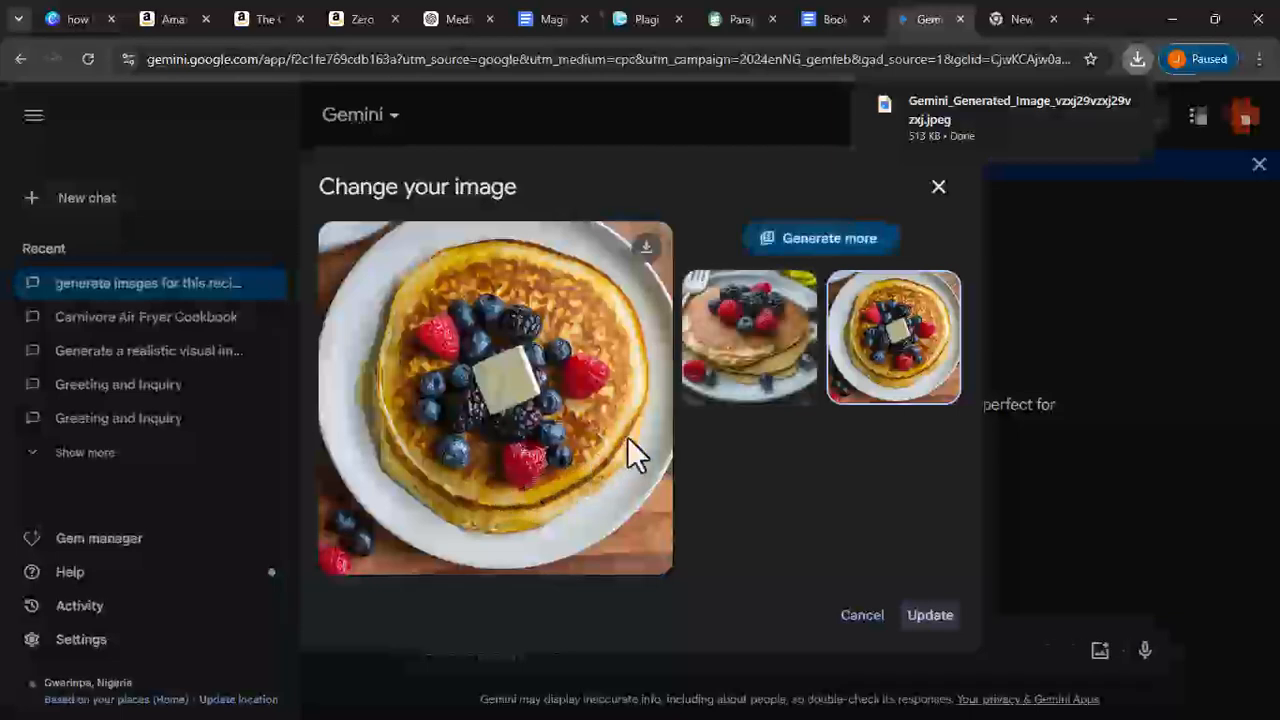
pyautogui.click(700, 398)
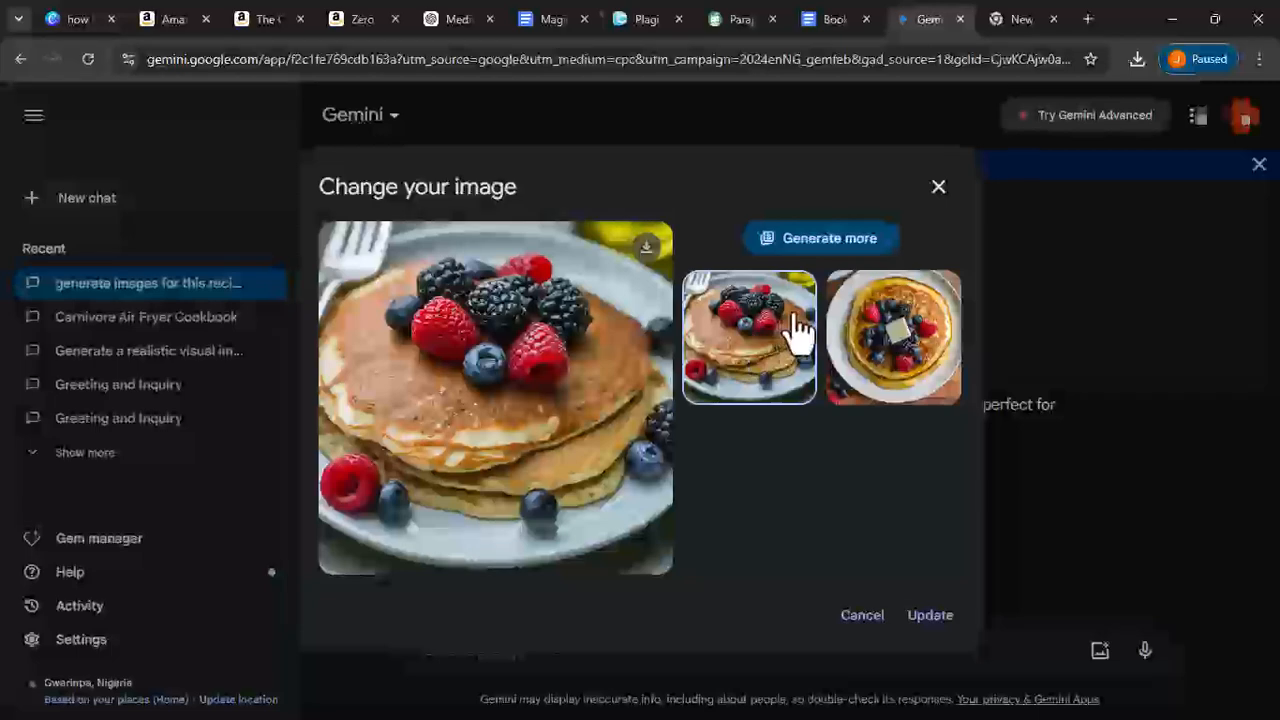
pyautogui.click(938, 187)
# - Open the Greek Yogurt with Honey and Nuts image and compare its alternative versions
pyautogui.scroll(5, 670, 450)
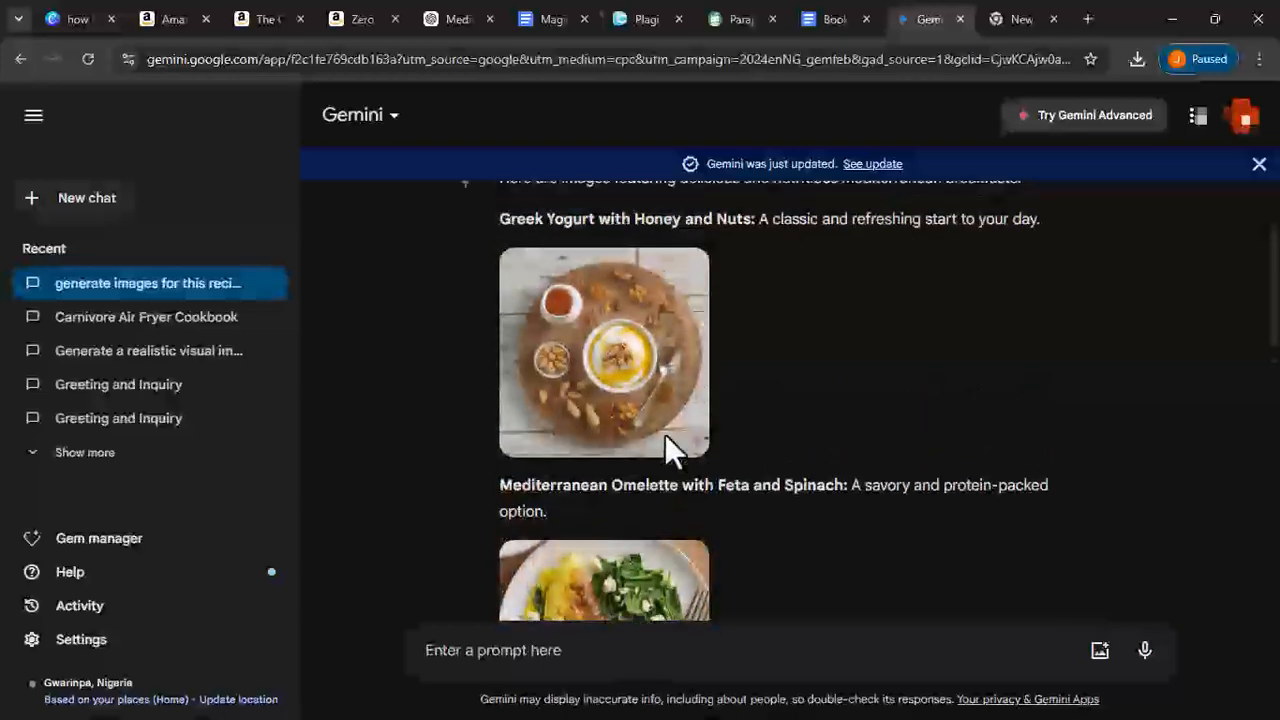
pyautogui.click(665, 450)
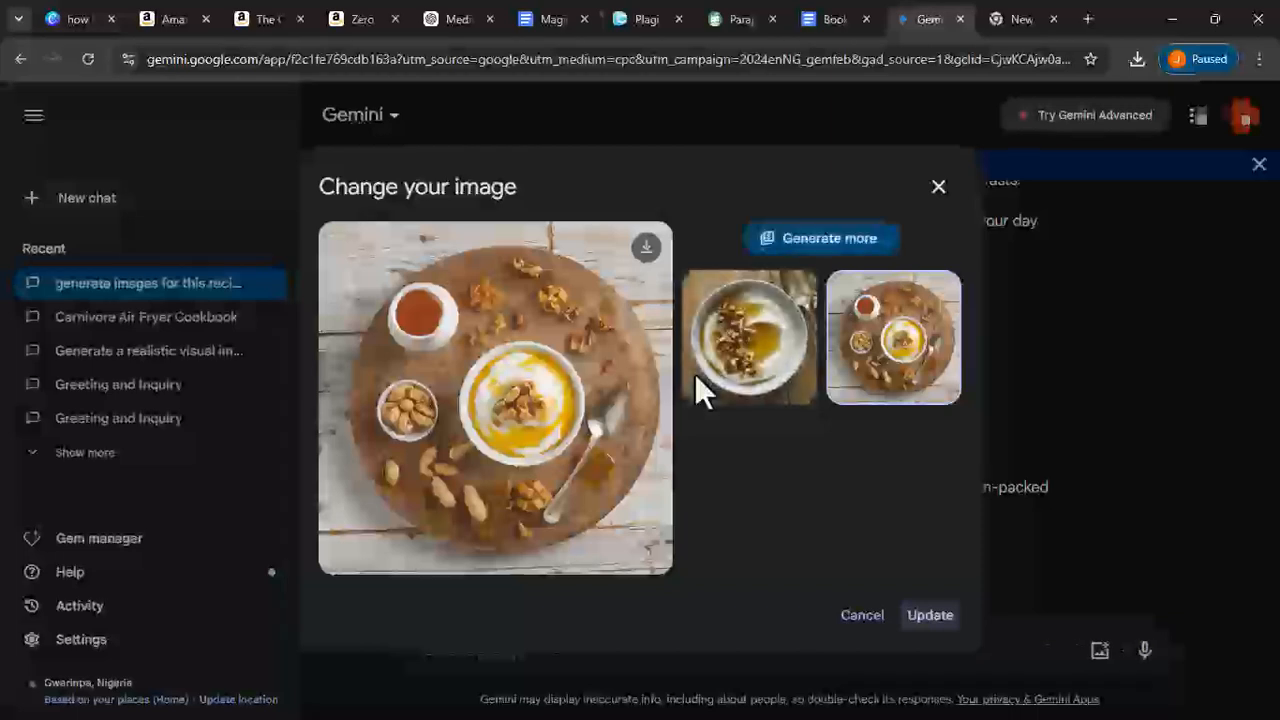
pyautogui.click(718, 370)
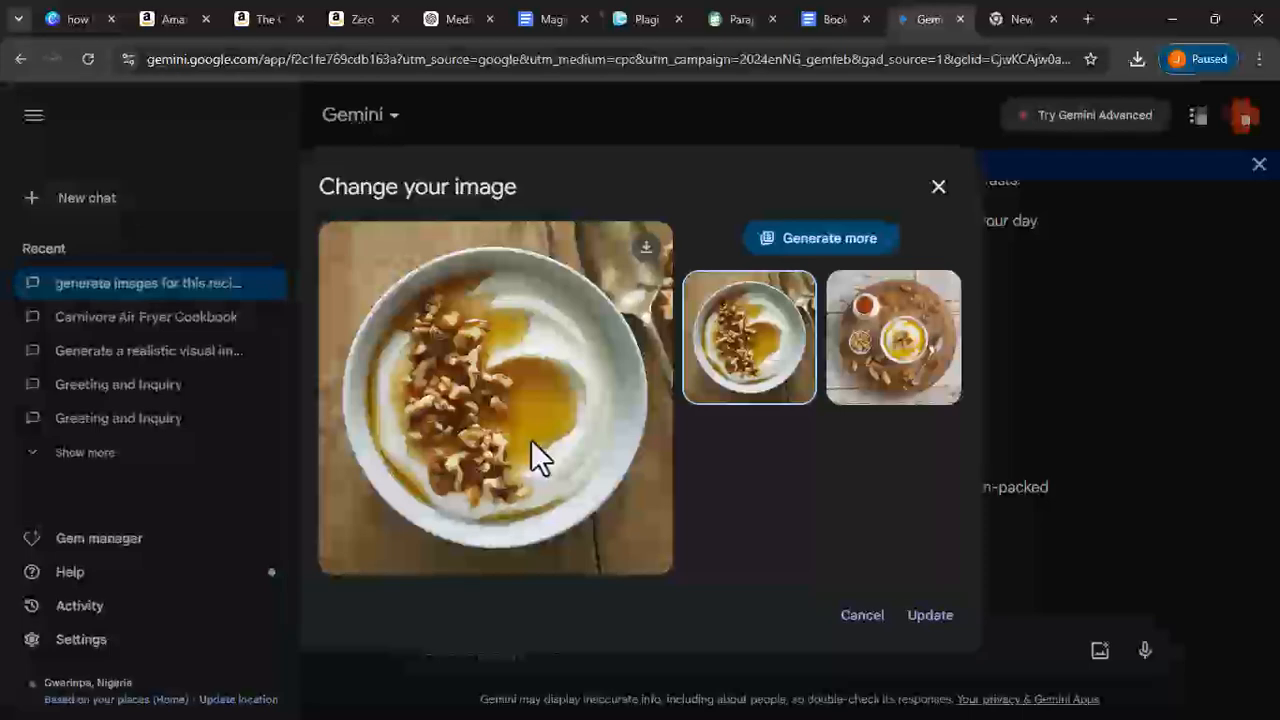
pyautogui.click(1032, 290)
# - Scroll through the generated breakfast recipe images
pyautogui.scroll(-1, 630, 455)
pyautogui.scroll(-10, 630, 455)
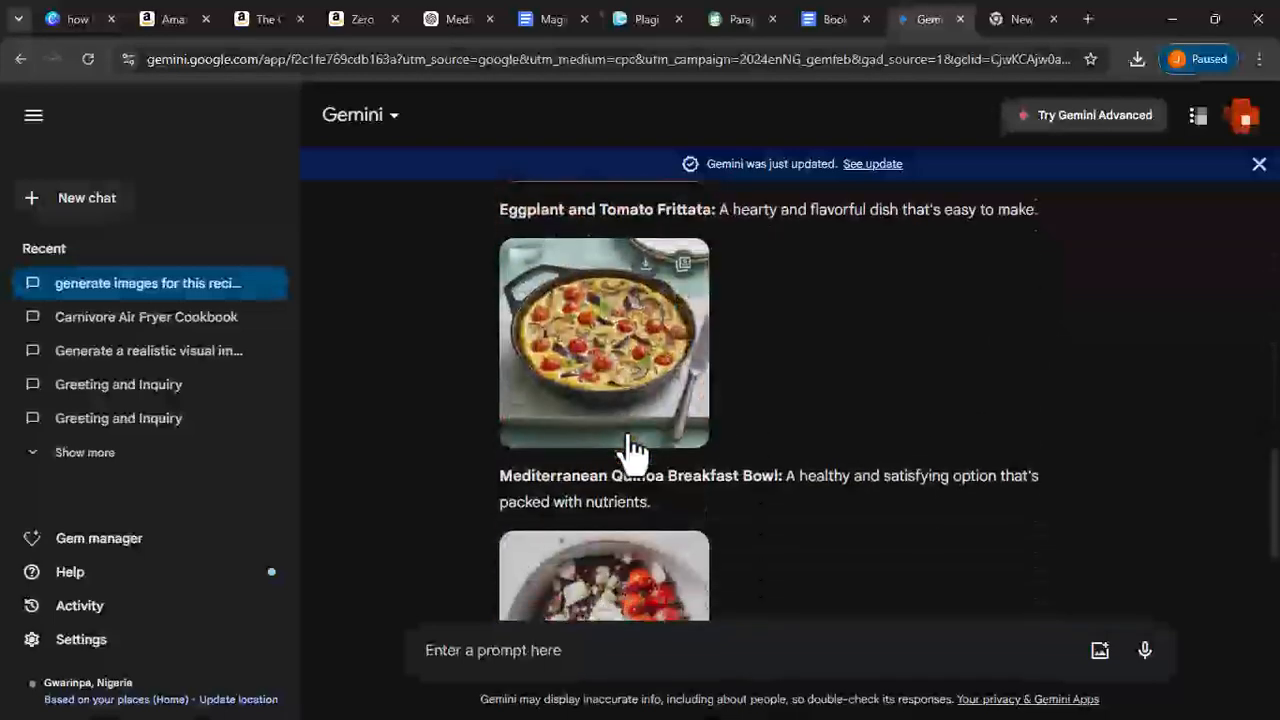
pyautogui.scroll(10, 630, 455)
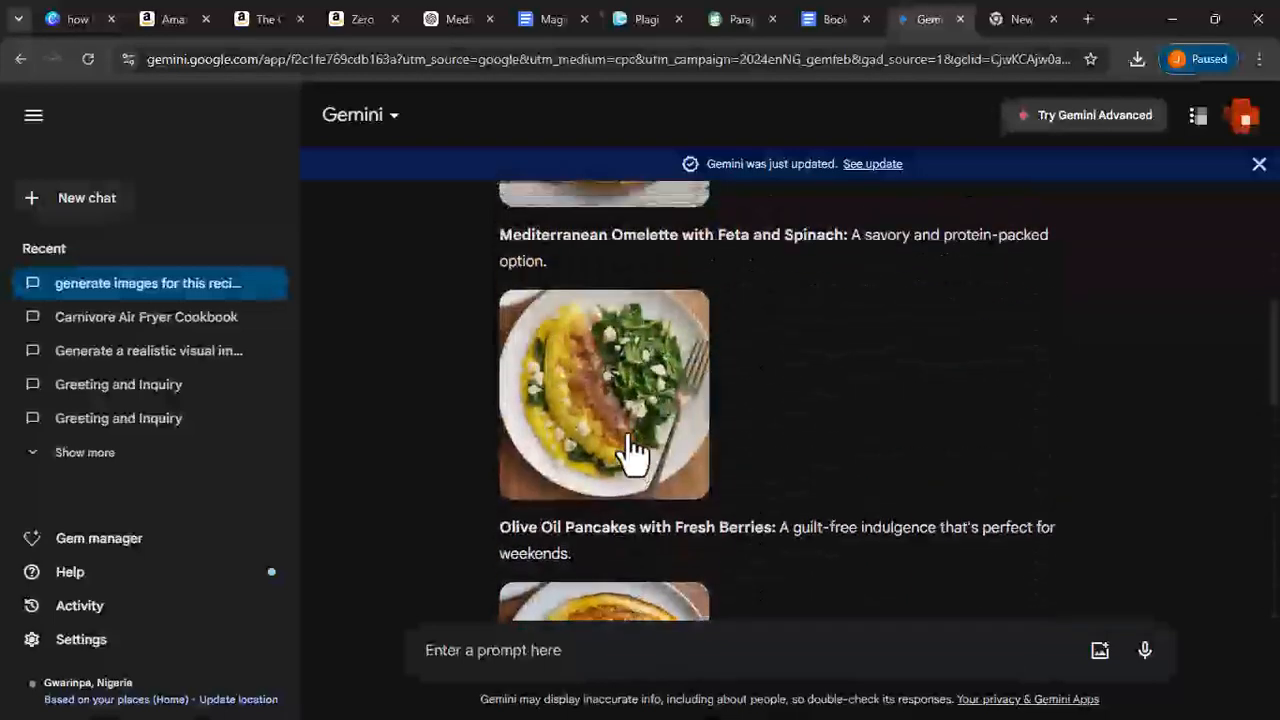
pyautogui.scroll(2, 632, 455)
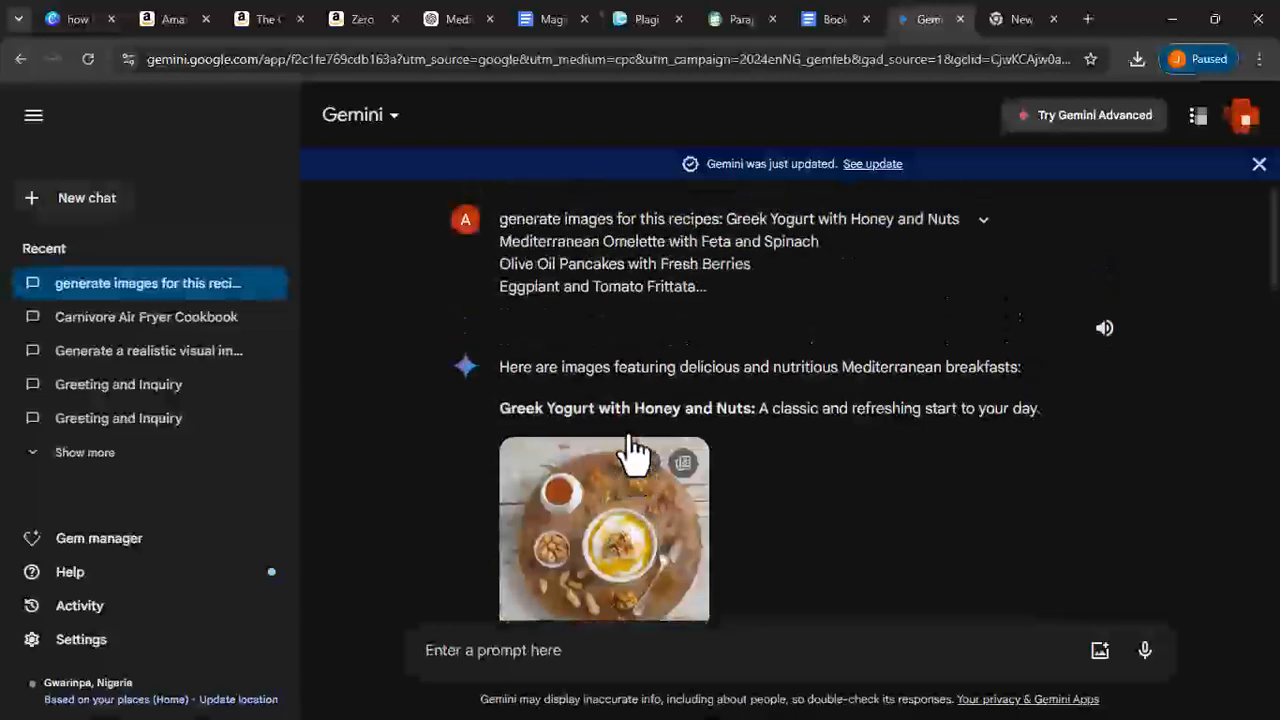
pyautogui.scroll(-7, 628, 440)
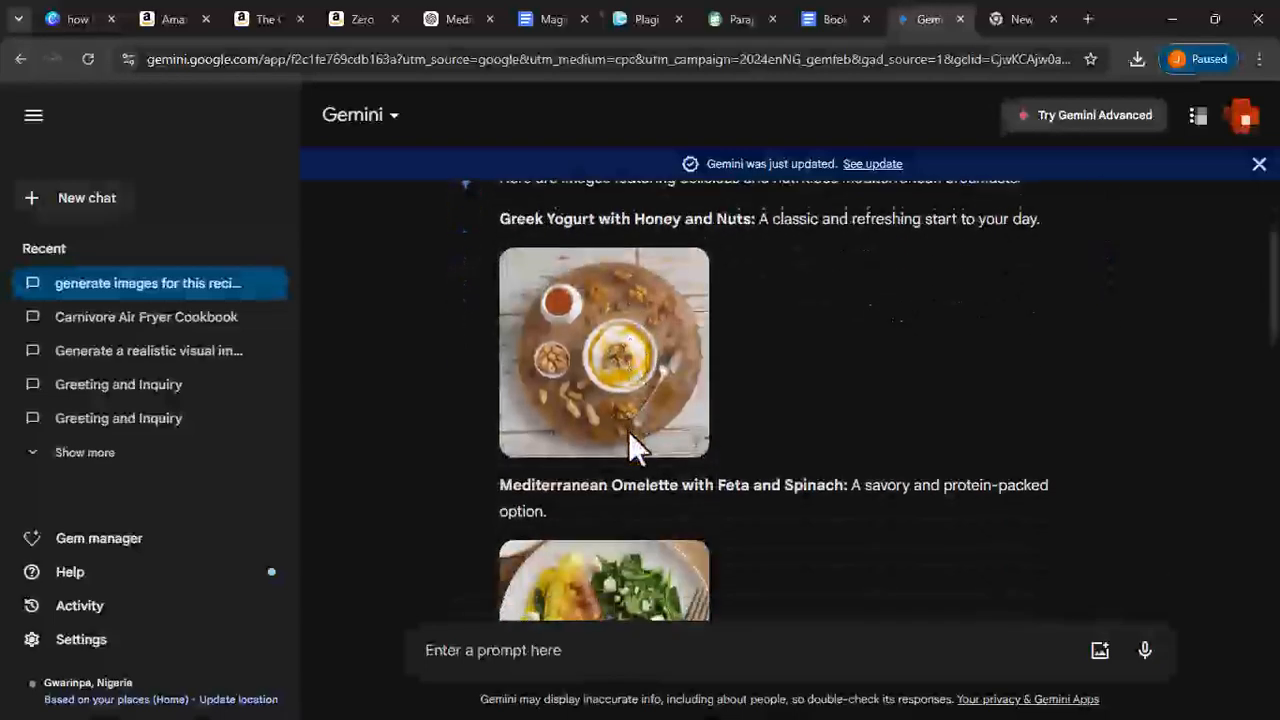
pyautogui.scroll(-2, 628, 435)
pyautogui.scroll(4, 640, 420)
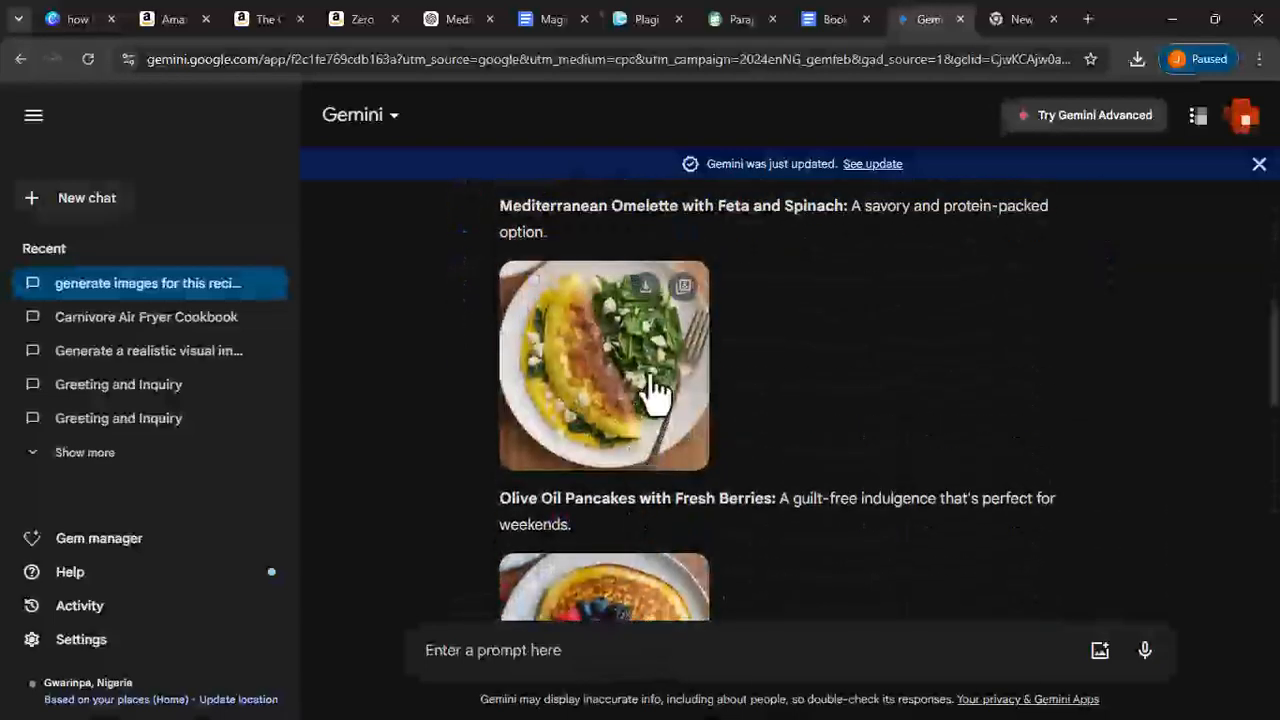
# - Compare the Mediterranean Omelette image alternatives and download the original version
pyautogui.click(648, 378)
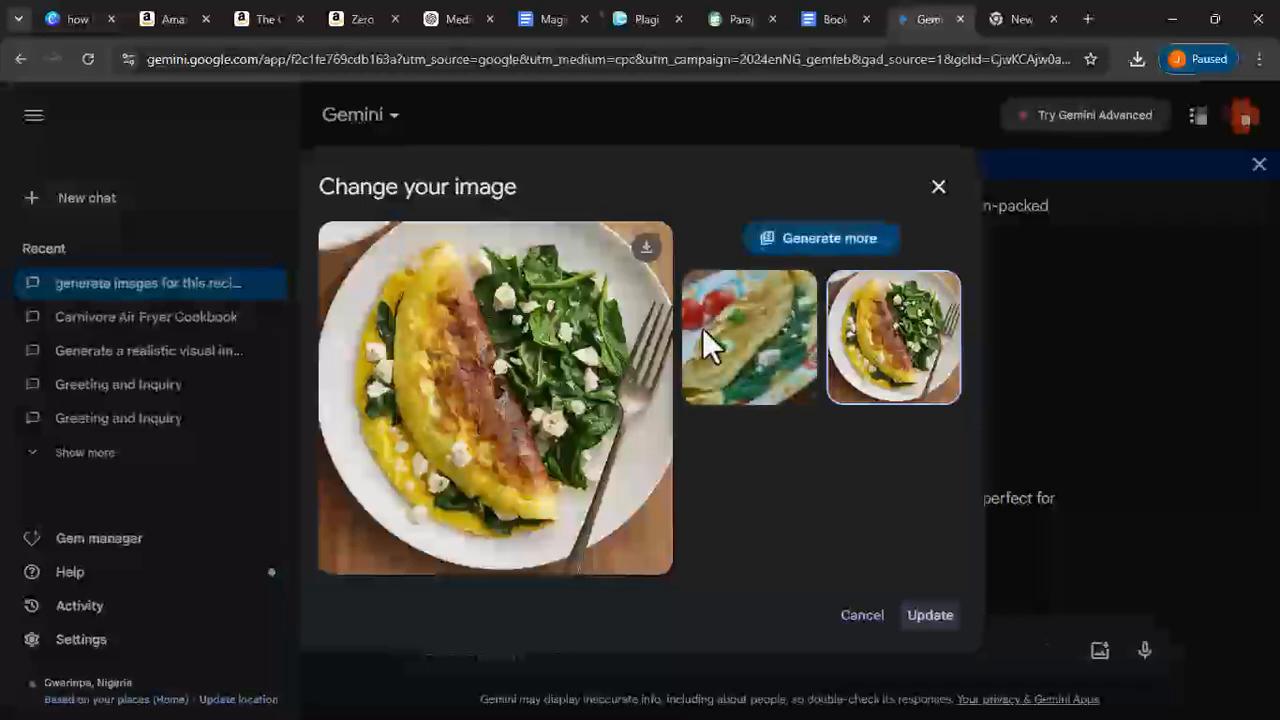
pyautogui.click(764, 340)
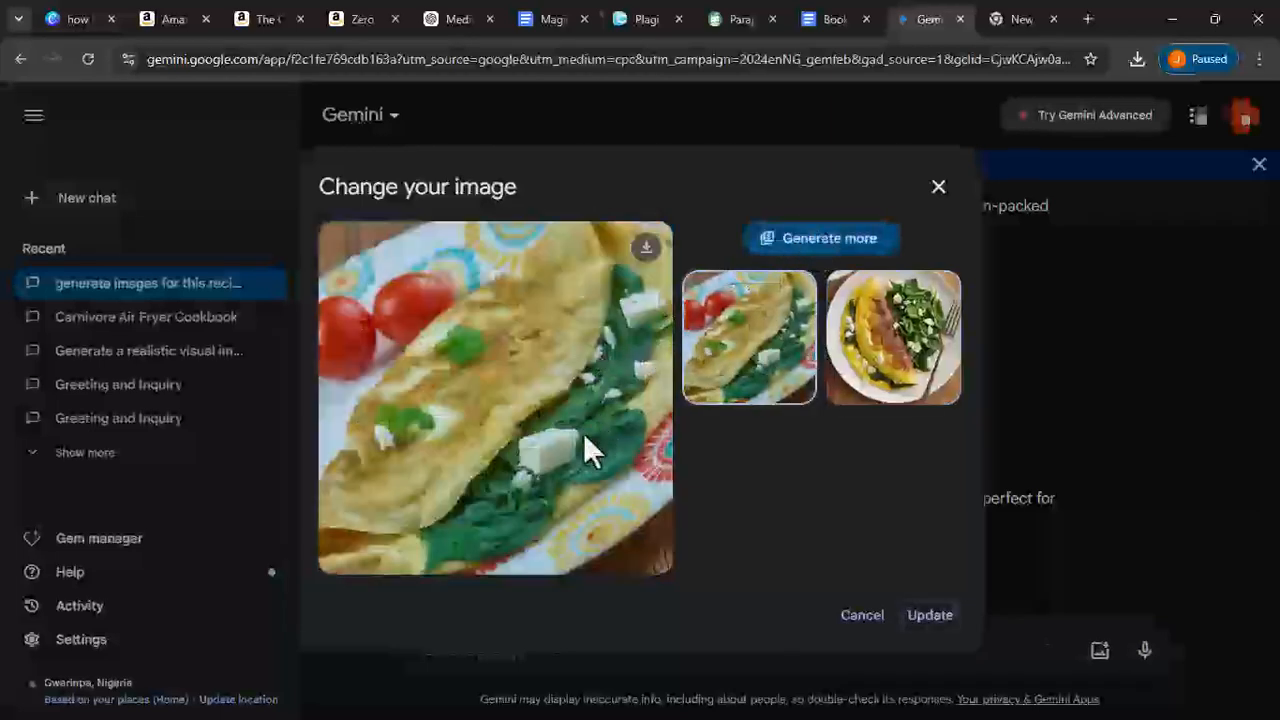
pyautogui.click(871, 366)
pyautogui.click(646, 246)
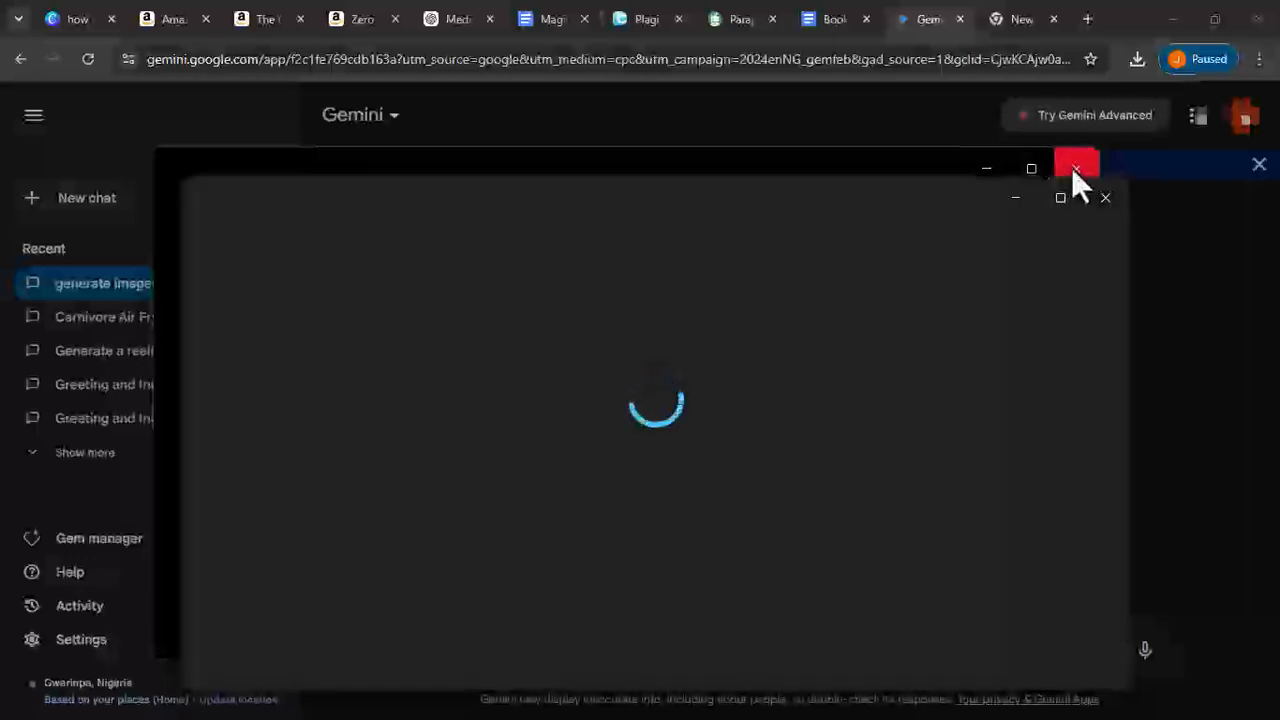
# - Preview the downloaded omelette image full-size, close it, and review the remaining generated images
pyautogui.click(1074, 168)
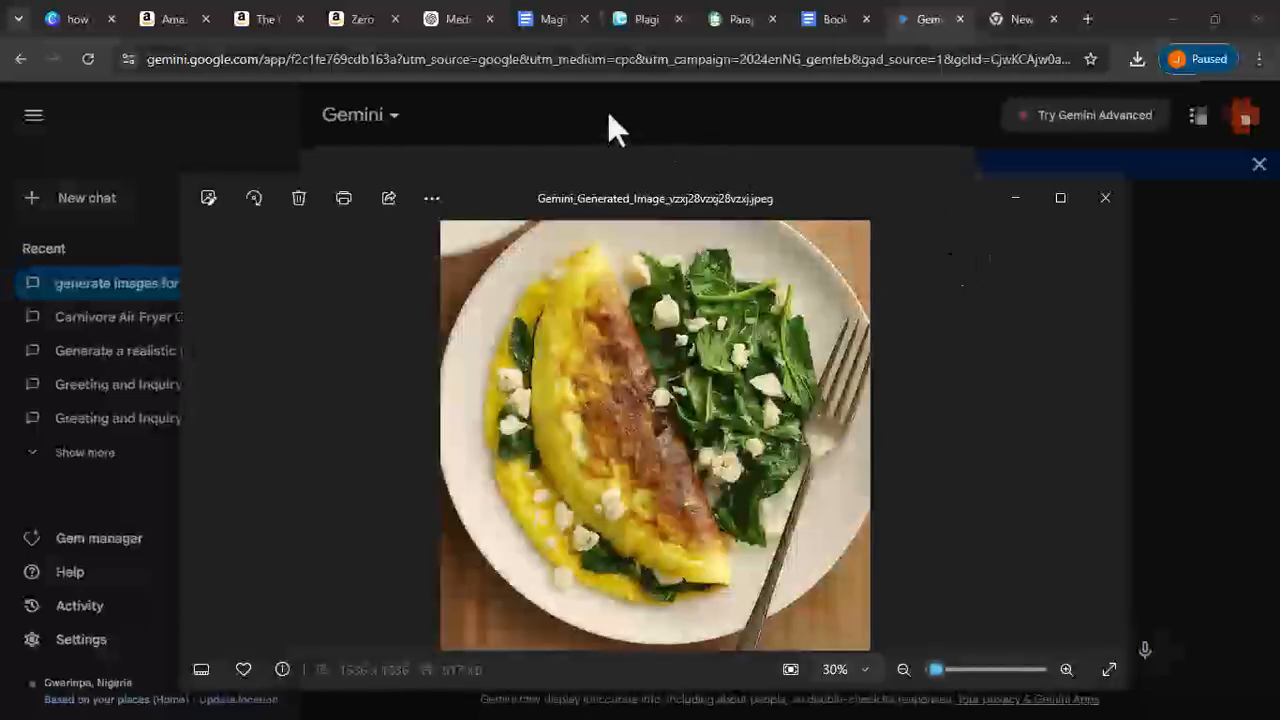
pyautogui.click(1059, 200)
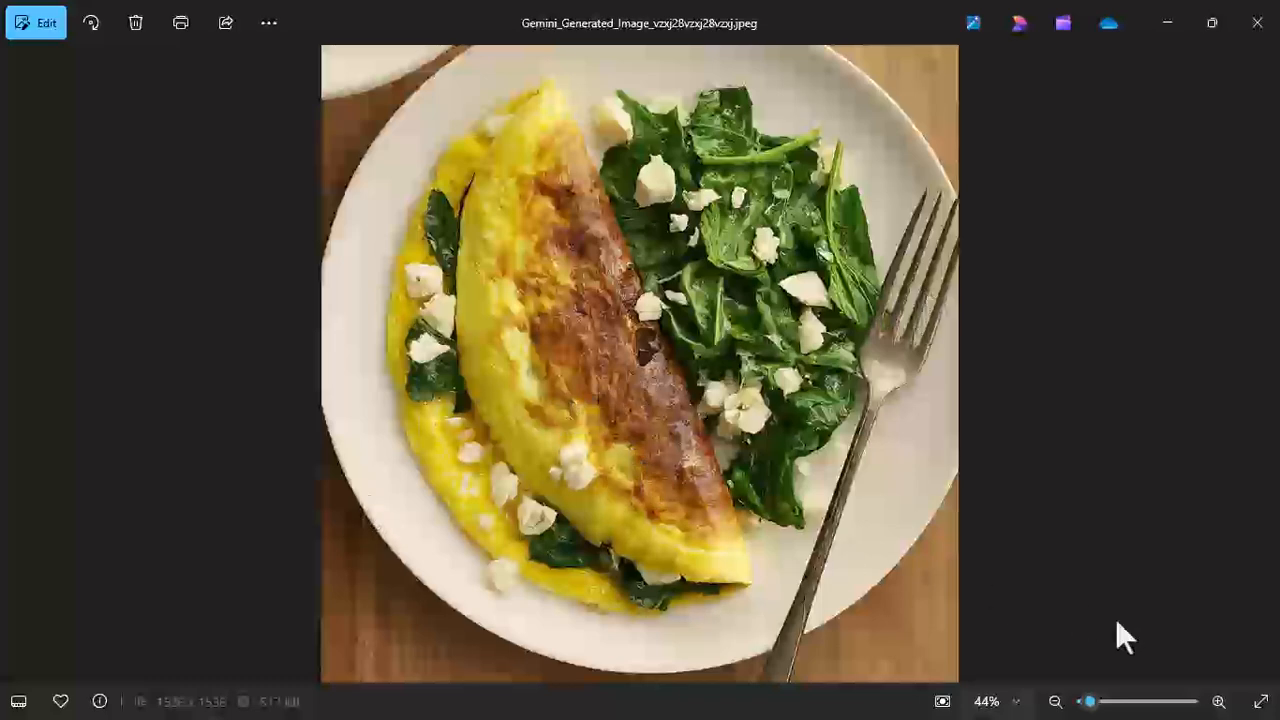
pyautogui.moveTo(1092, 701)
pyautogui.mouseDown()
pyautogui.moveTo(1120, 705)
pyautogui.moveTo(1090, 705)
pyautogui.mouseUp()
pyautogui.click(1257, 22)
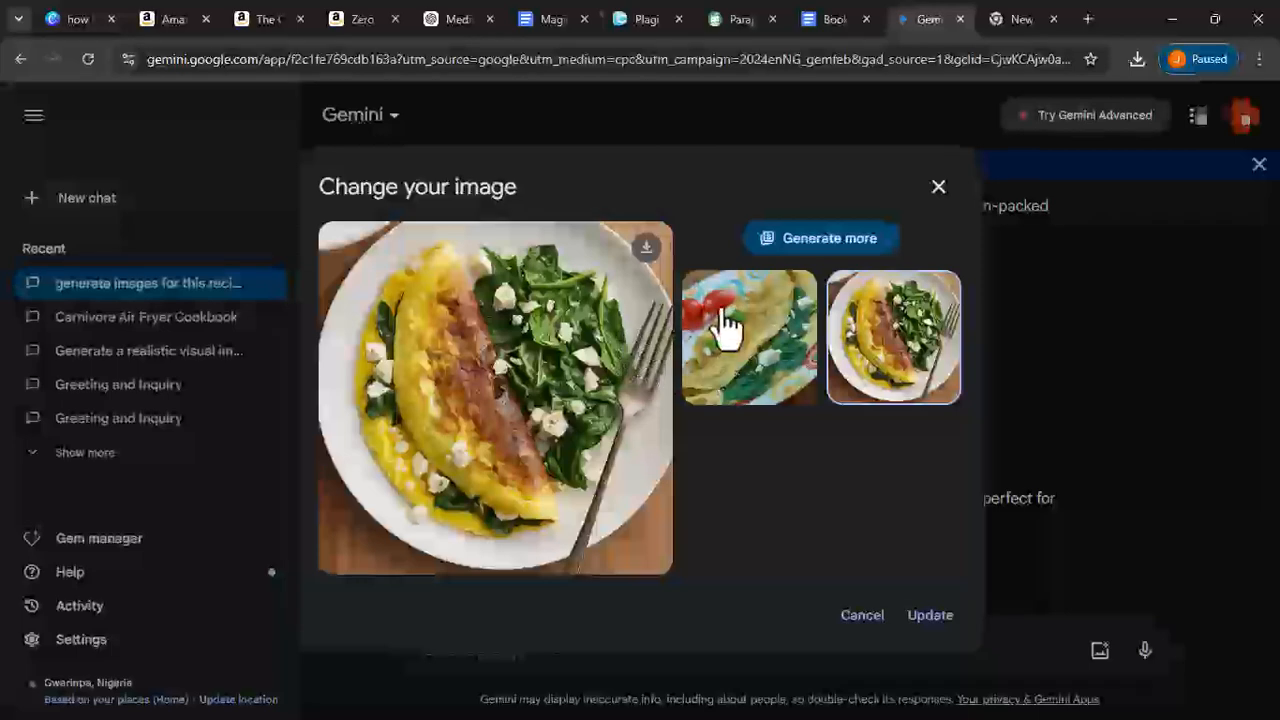
pyautogui.click(940, 188)
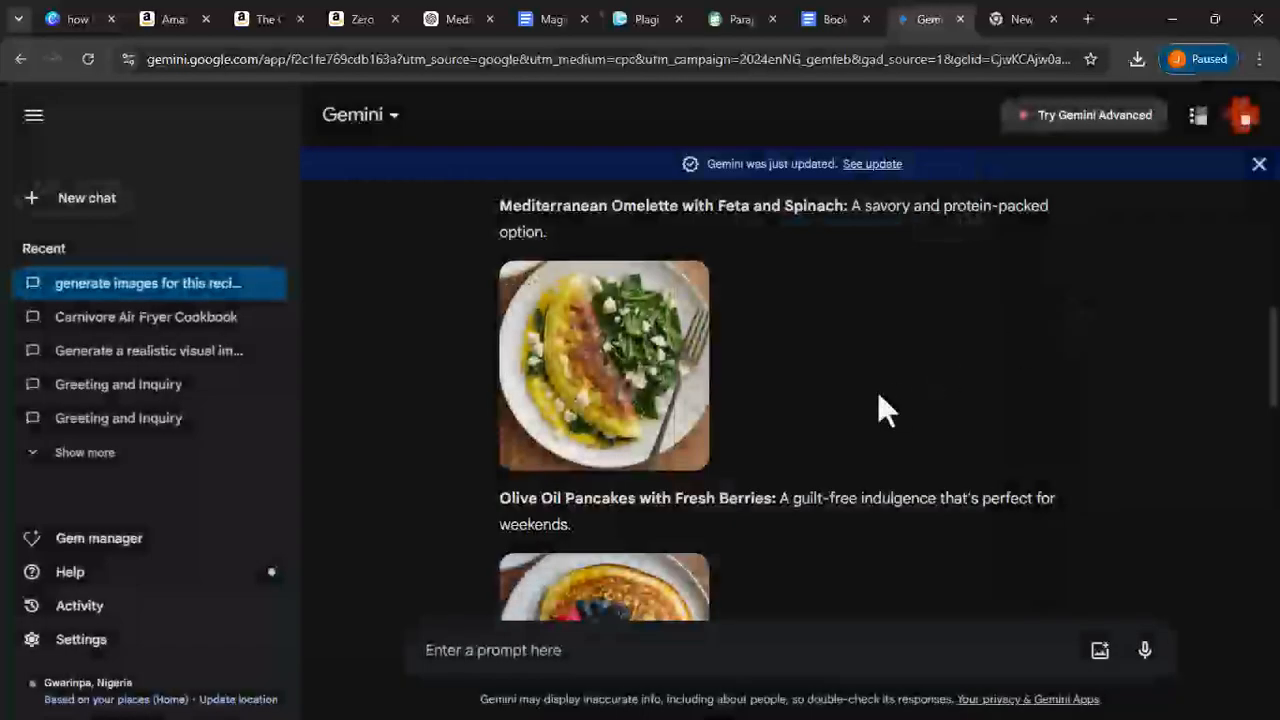
pyautogui.scroll(-5, 829, 404)
pyautogui.scroll(-3, 831, 408)
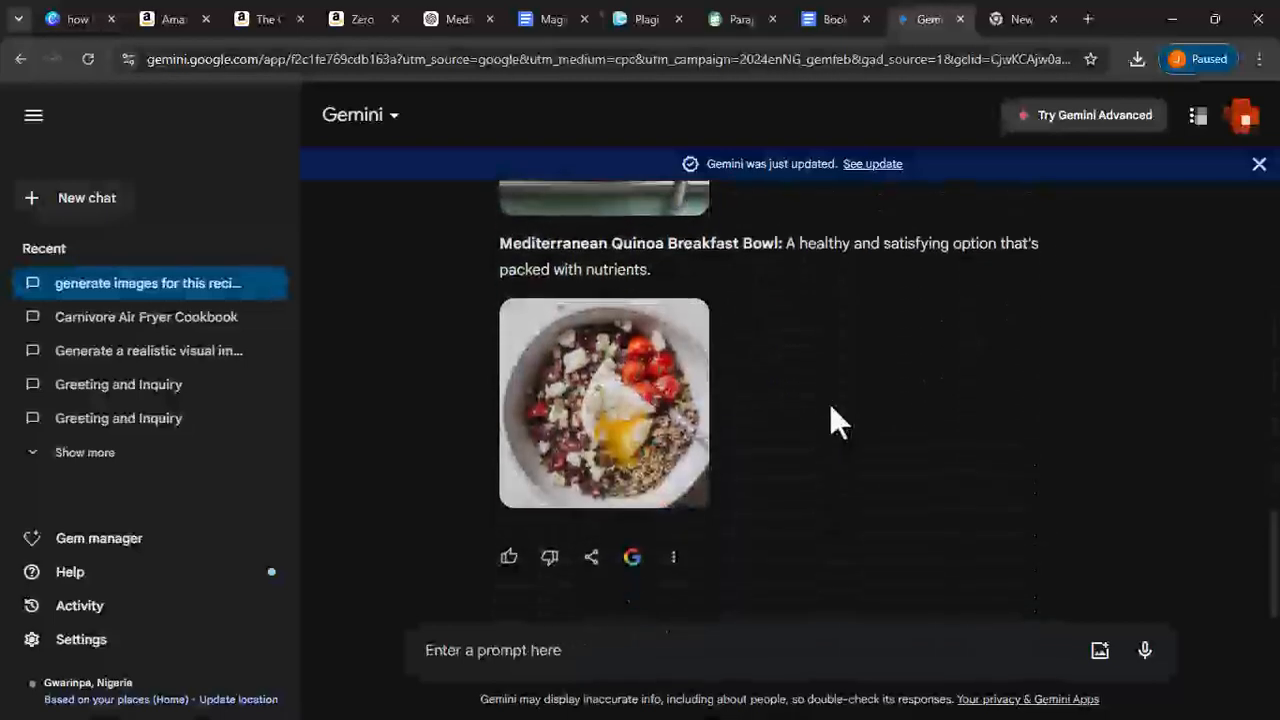